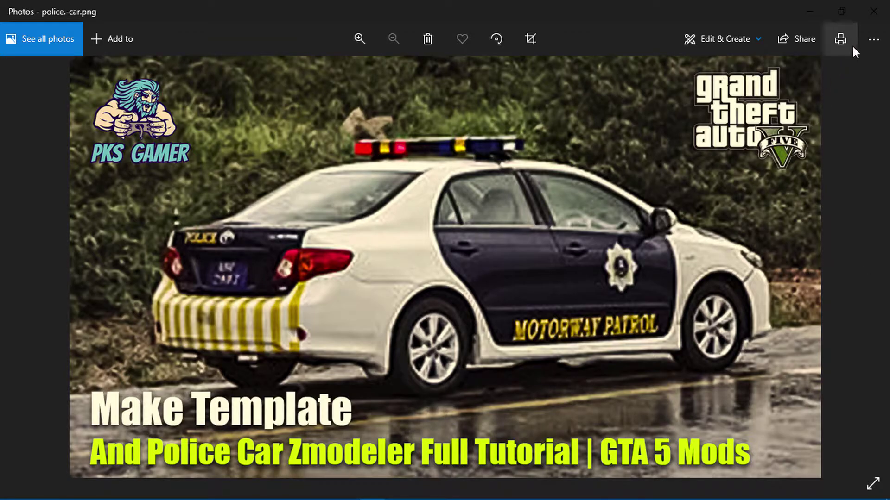
# Switch to ZModeler and import police_hi.yft with the vehshare, vehshare_army, vehshare_truck, vehshare_worn and police.ytd packs preloaded.
pyautogui.click(874, 11)
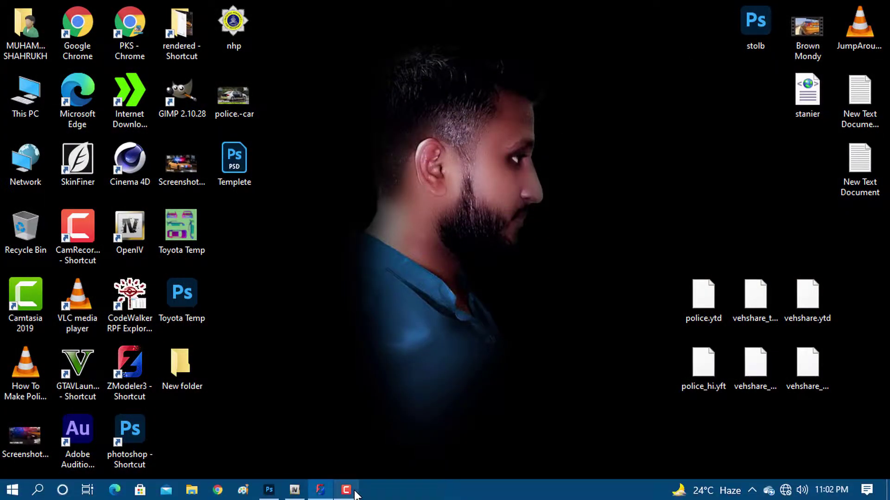
pyautogui.click(321, 490)
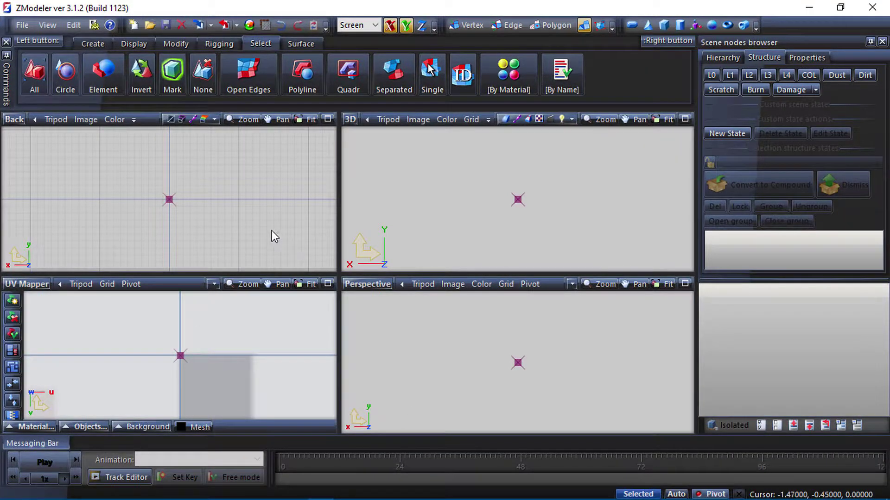
pyautogui.click(15, 26)
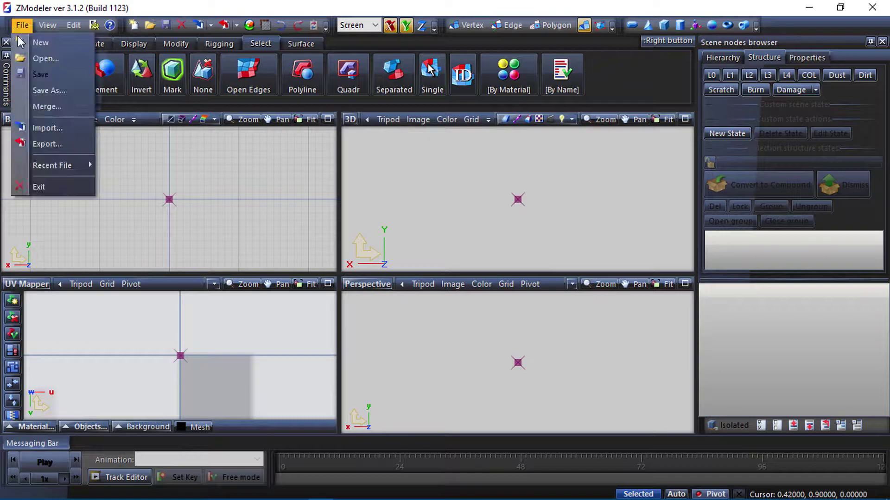
pyautogui.click(40, 127)
pyautogui.click(366, 205)
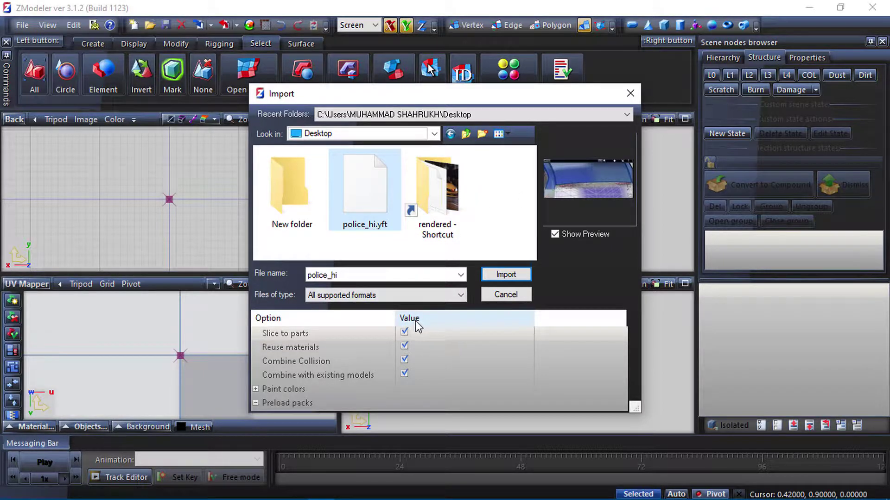
pyautogui.scroll(-2, 413, 339)
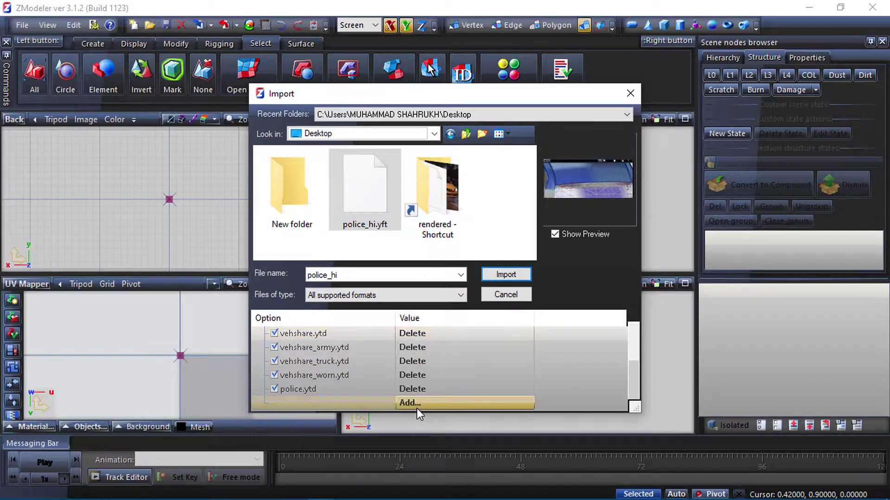
pyautogui.scroll(2, 391, 366)
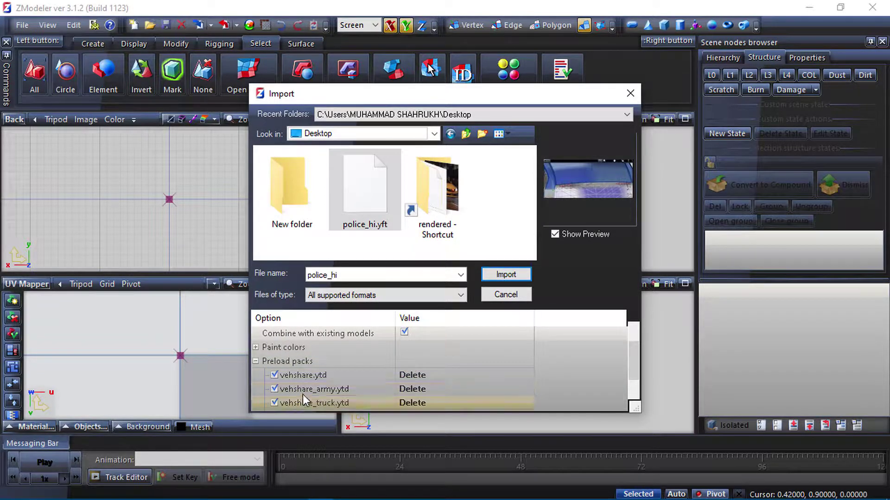
pyautogui.scroll(-2, 280, 391)
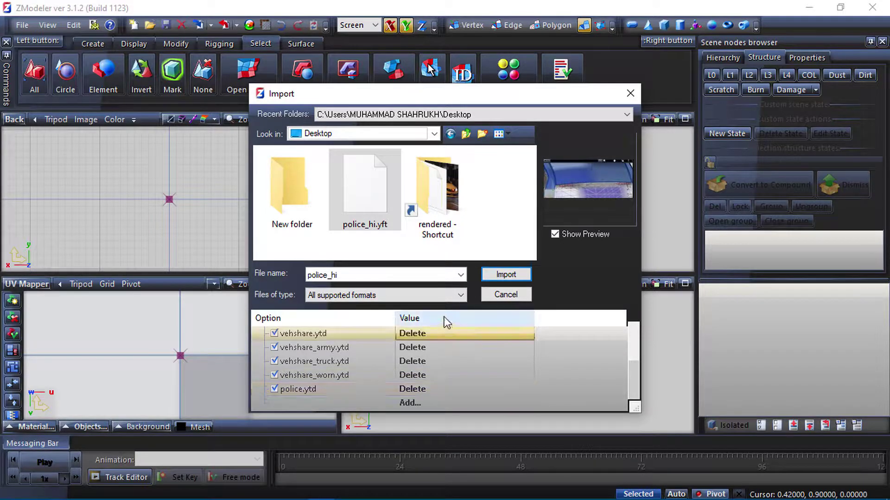
pyautogui.click(507, 274)
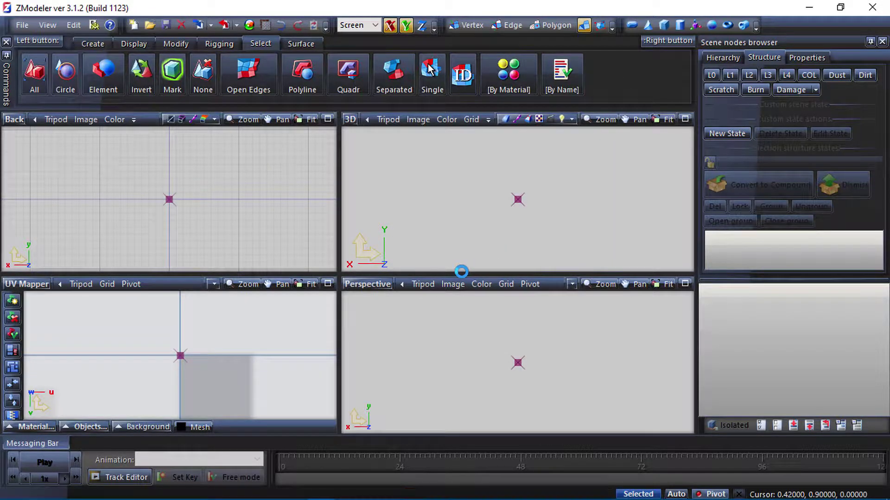
# Display the imported police car at the L0 detail level and inspect its body in the 3D view.
pyautogui.click(711, 75)
pyautogui.scroll(3, 511, 168)
pyautogui.moveTo(503, 190); pyautogui.dragTo(569, 196, button='middle')
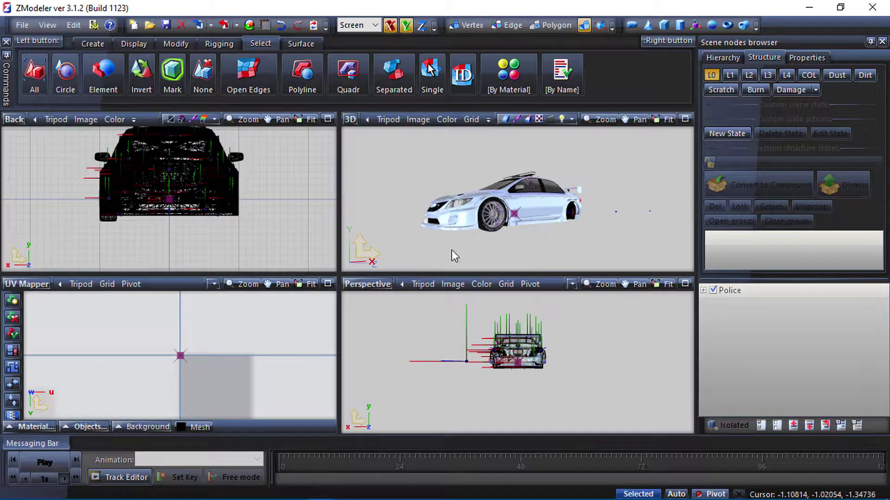
pyautogui.scroll(2, 496, 200)
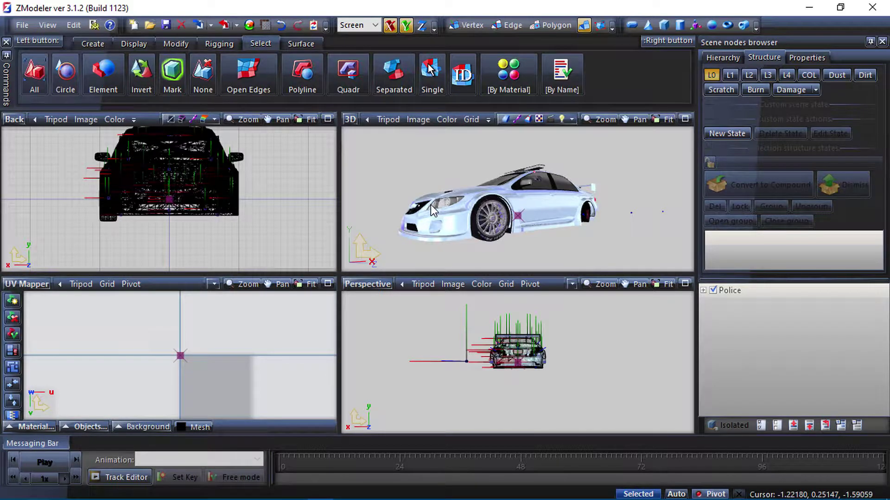
pyautogui.moveTo(421, 229); pyautogui.dragTo(681, 274, button='middle')
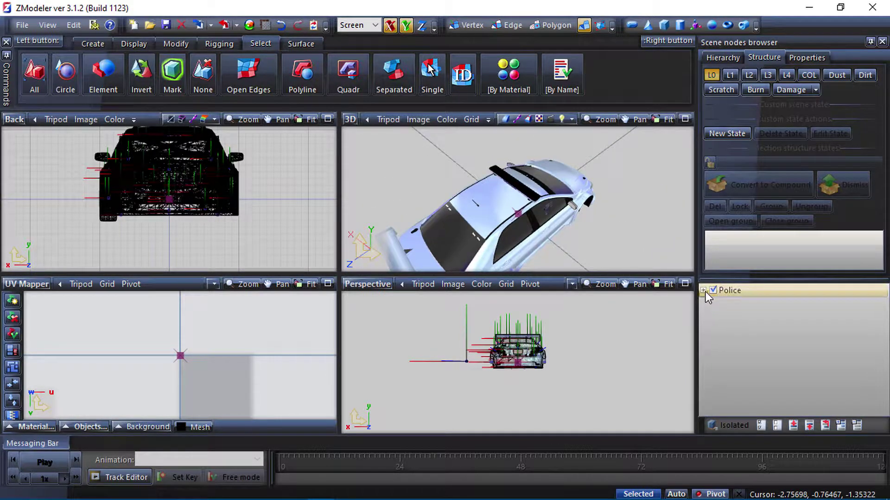
# Expand the Police and chassis nodes, and toggle bumper_r's visibility to identify it on the car.
pyautogui.click(705, 291)
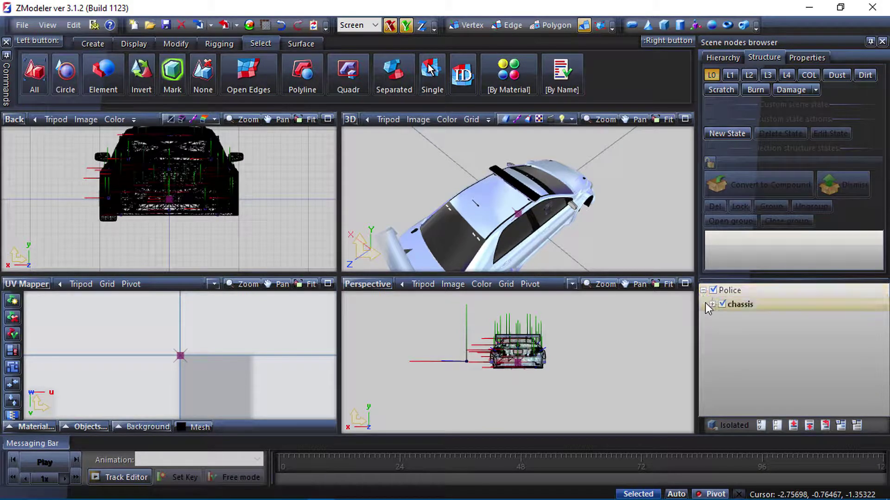
pyautogui.click(711, 304)
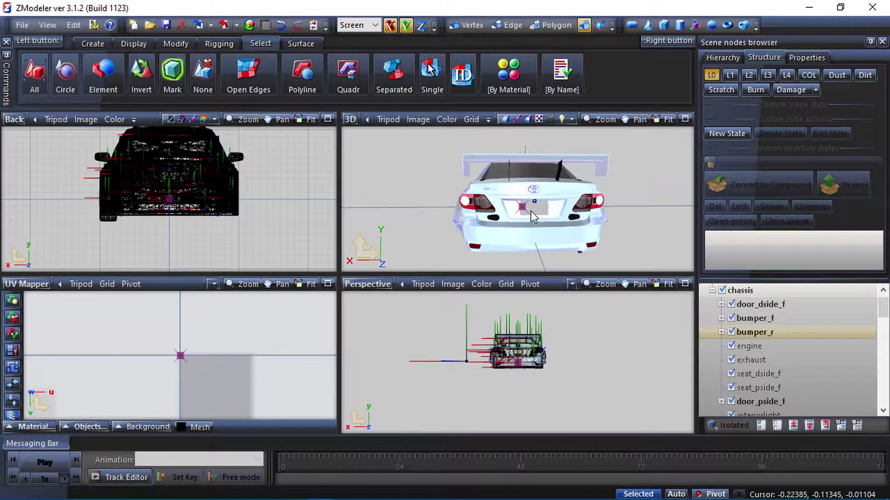
pyautogui.click(731, 332)
pyautogui.moveTo(533, 217); pyautogui.dragTo(602, 222, button='middle')
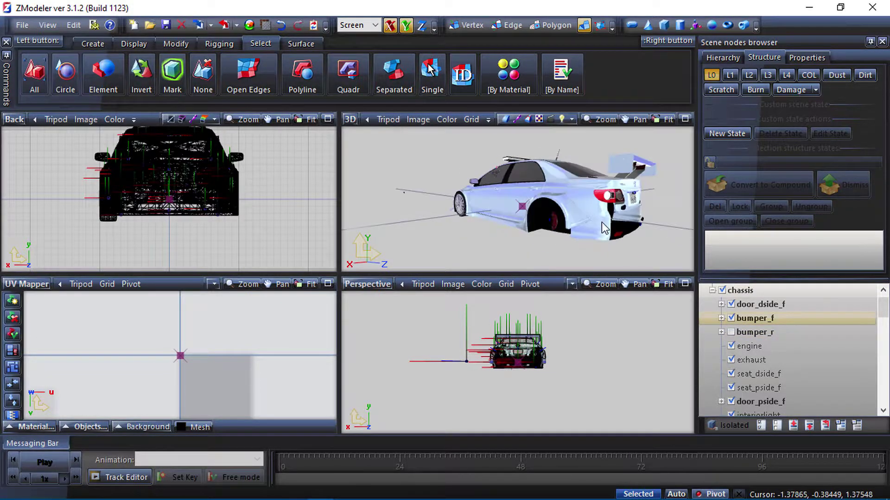
pyautogui.click(731, 331)
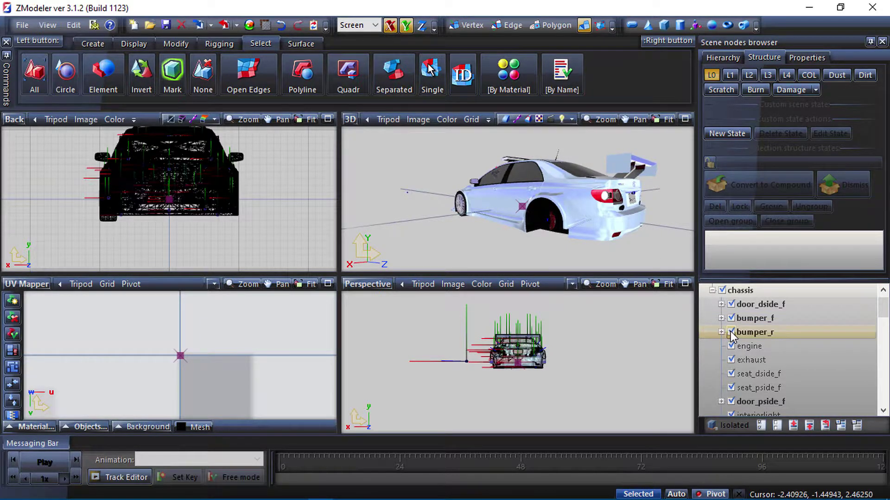
# Hide all visible objects and show only bumper_r, keeping the wireframe viewport in the Back view.
pyautogui.click(777, 425)
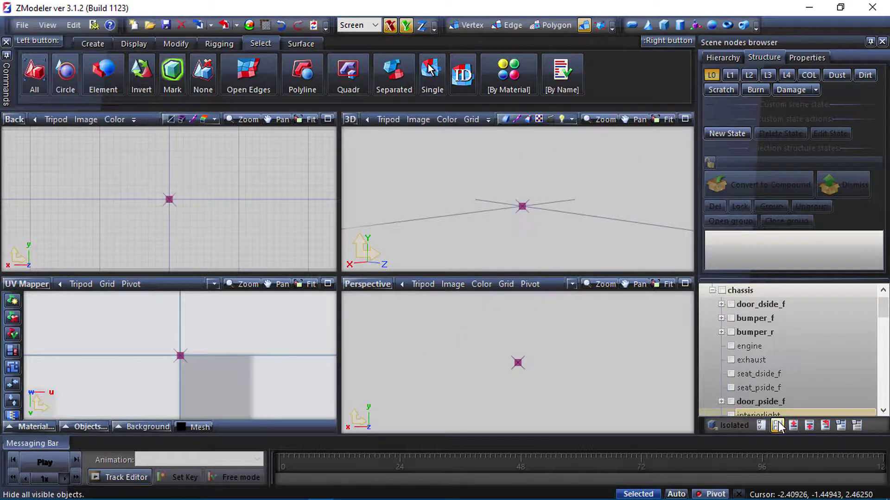
pyautogui.click(731, 332)
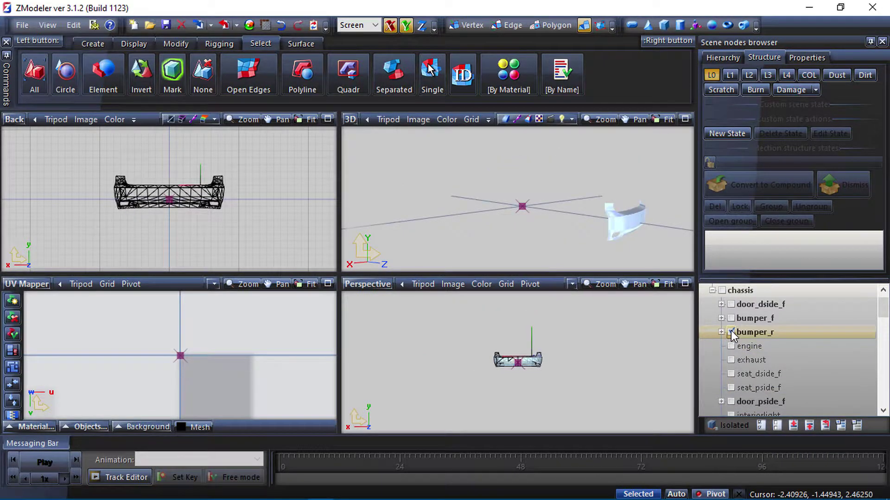
pyautogui.click(13, 119)
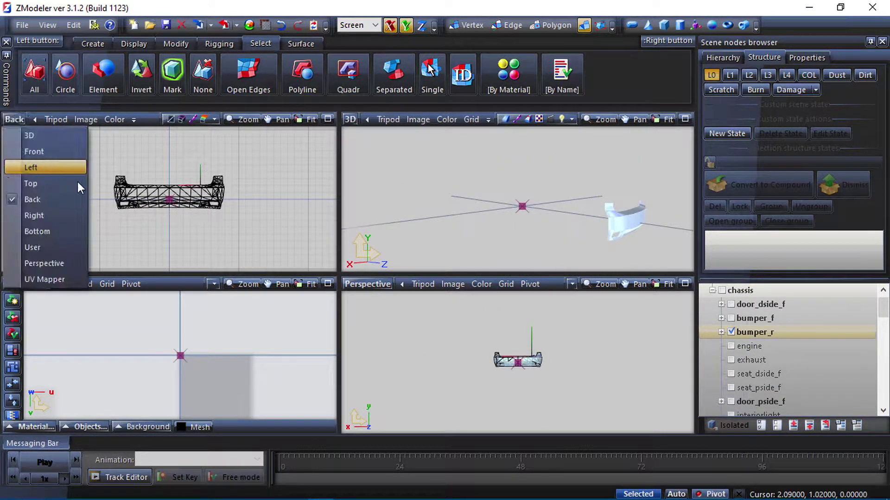
pyautogui.click(41, 200)
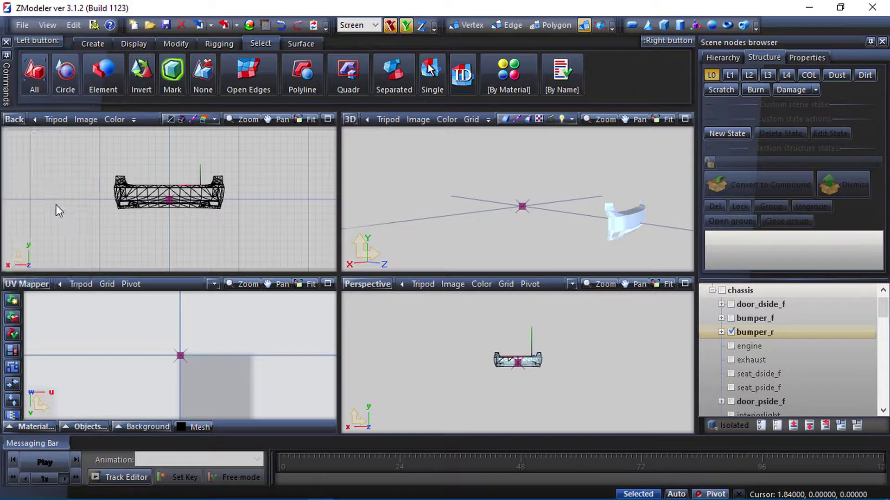
# Select the whole rear bumper with Quadr selection in the Back view and duplicate it with Copy.
pyautogui.click(336, 77)
pyautogui.moveTo(269, 234); pyautogui.dragTo(69, 155)
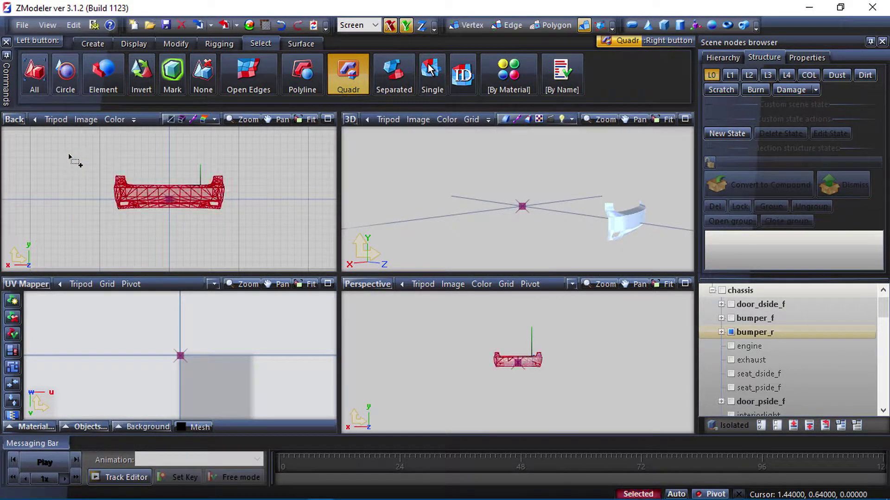
pyautogui.click(105, 45)
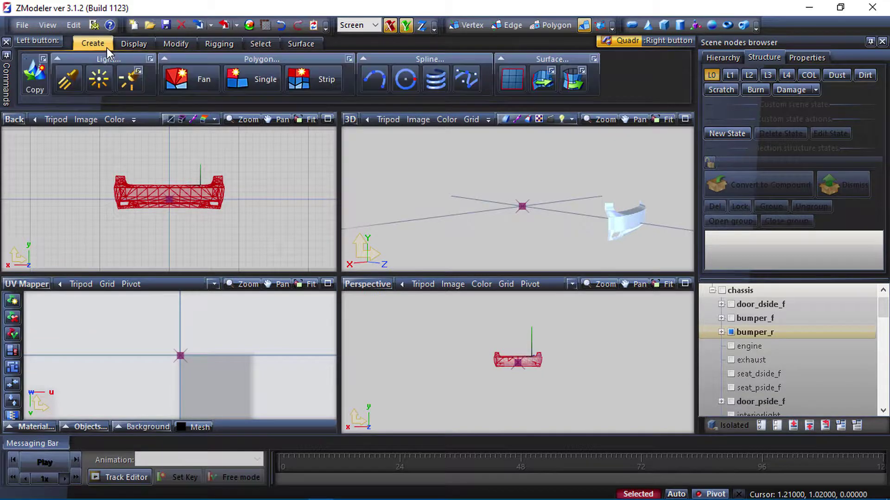
pyautogui.click(43, 82)
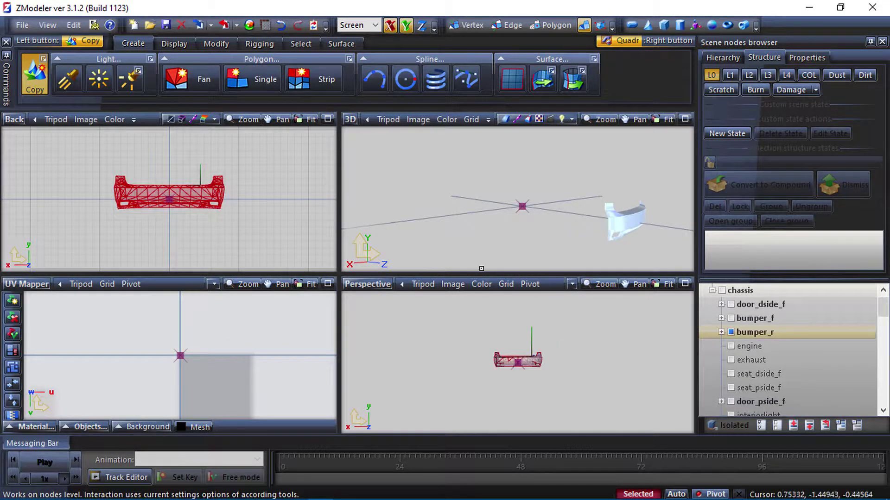
# Hide the original bumper_r under chassis and leave only its copy at the end of the node tree visible.
pyautogui.moveTo(885, 312); pyautogui.dragTo(888, 351)
pyautogui.scroll(-3, 887, 356)
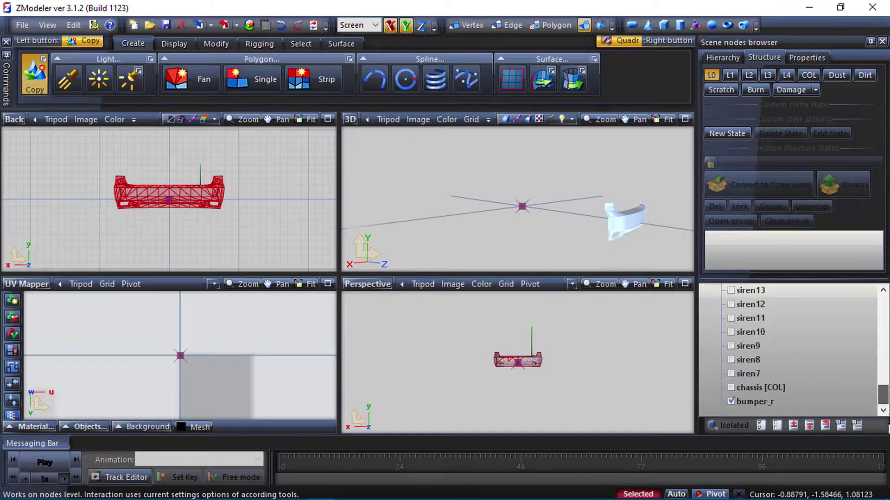
pyautogui.click(732, 402)
pyautogui.scroll(10, 749, 392)
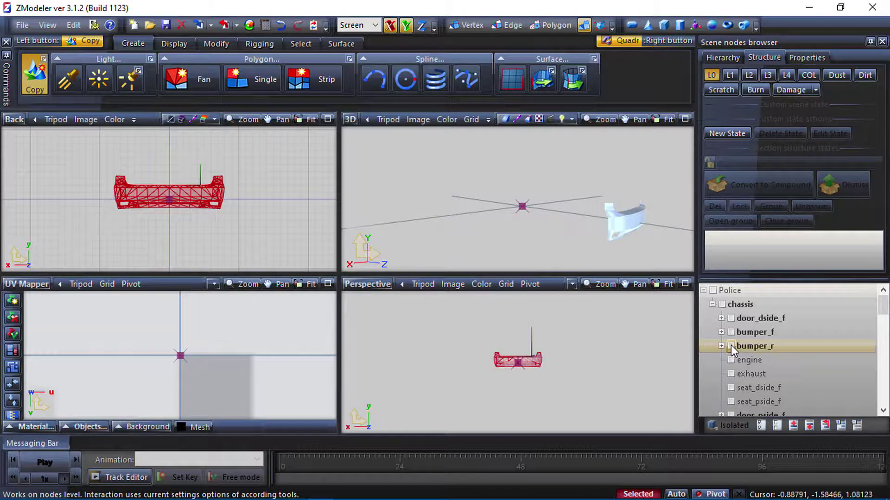
pyautogui.scroll(-10, 731, 345)
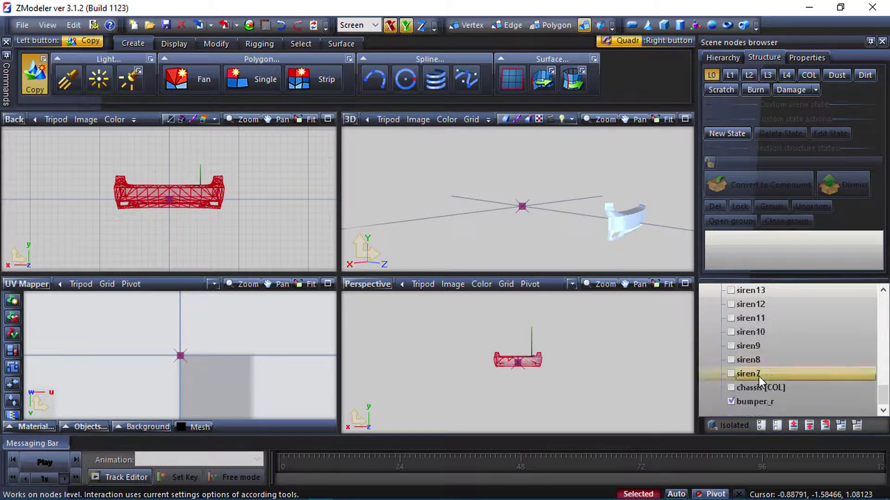
pyautogui.click(730, 401)
pyautogui.click(730, 401)
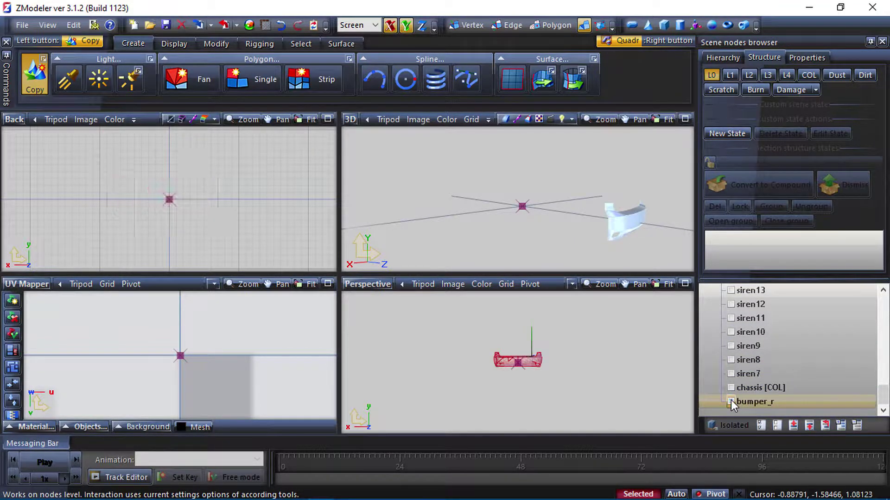
pyautogui.click(731, 401)
pyautogui.scroll(10, 739, 375)
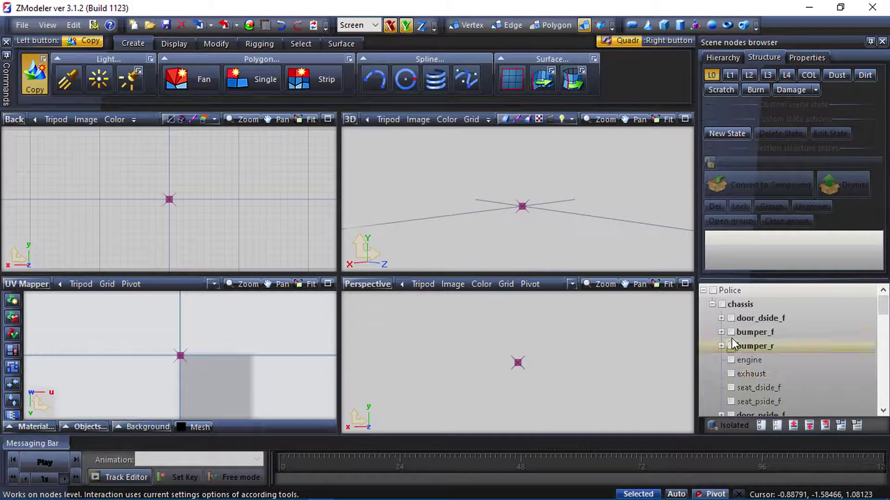
pyautogui.click(731, 346)
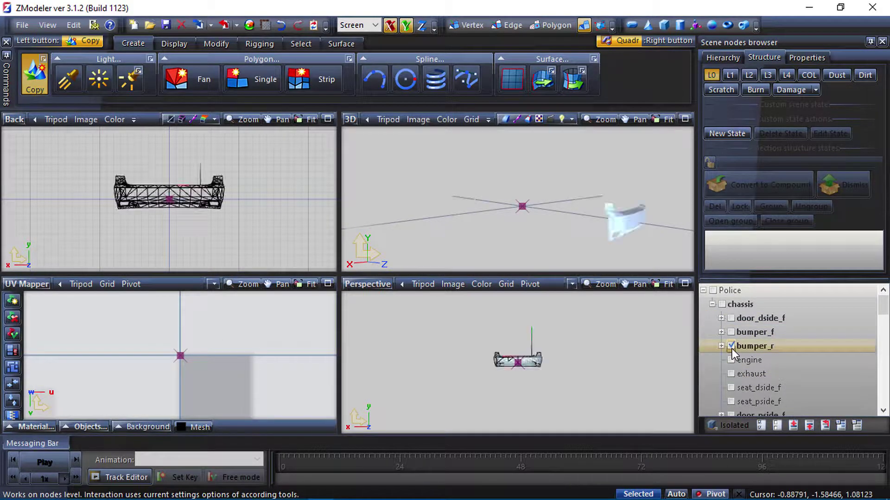
pyautogui.click(731, 346)
pyautogui.scroll(-15, 733, 356)
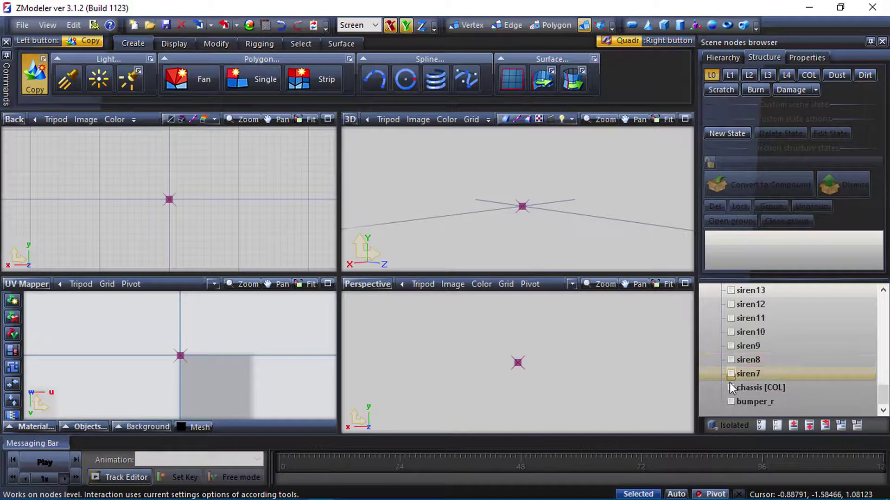
pyautogui.click(731, 401)
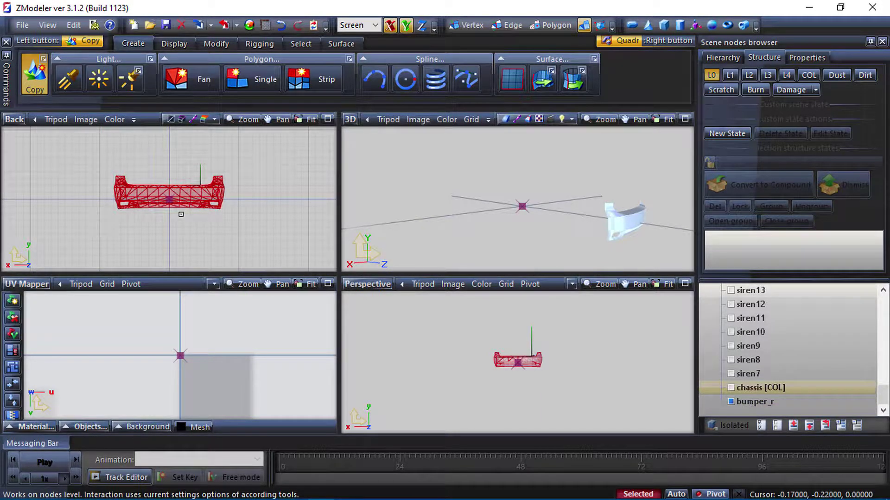
# Switch to Photoshop and create a 2048 x 2048 px document at 72 ppi from the recent custom preset.
pyautogui.click(808, 10)
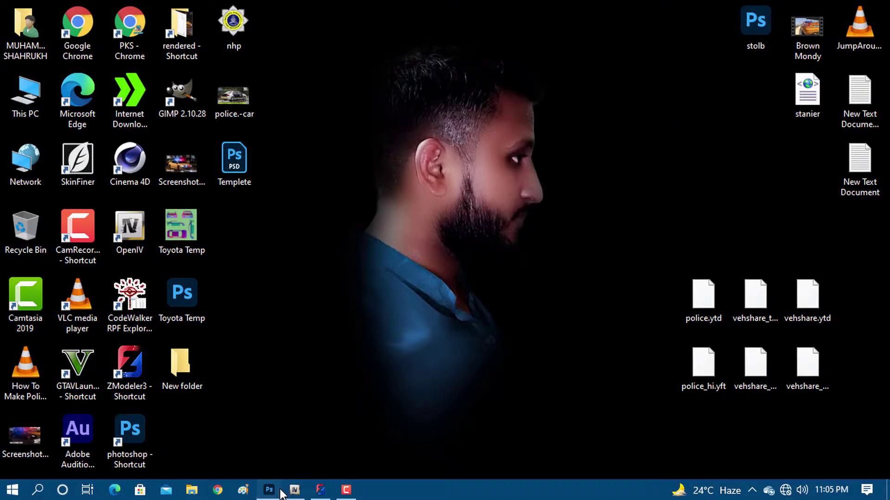
pyautogui.click(280, 491)
pyautogui.click(70, 150)
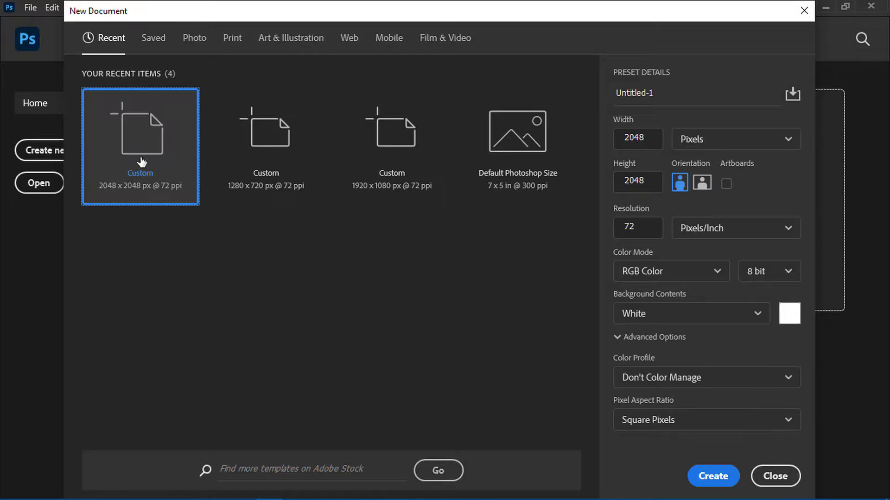
pyautogui.click(711, 478)
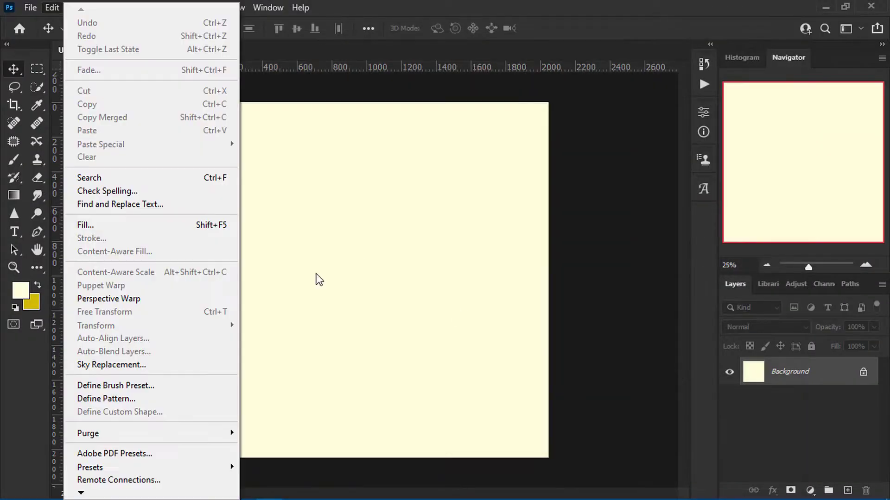
# Export the blank canvas to the Desktop as a PNG named Skin2 and close the document.
pyautogui.click(31, 7)
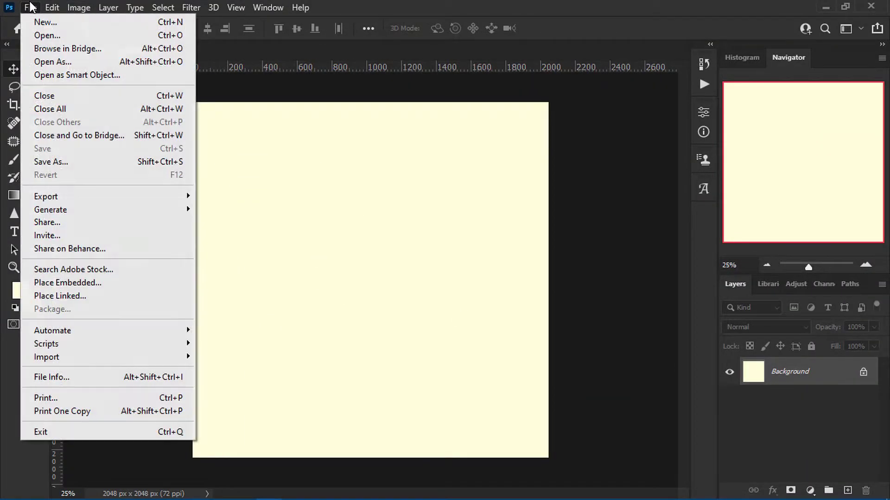
pyautogui.moveTo(80, 199)
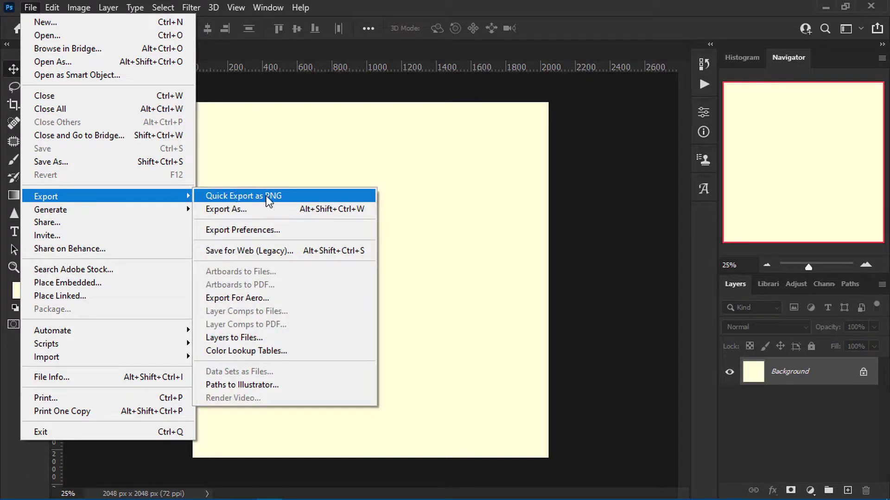
pyautogui.click(281, 196)
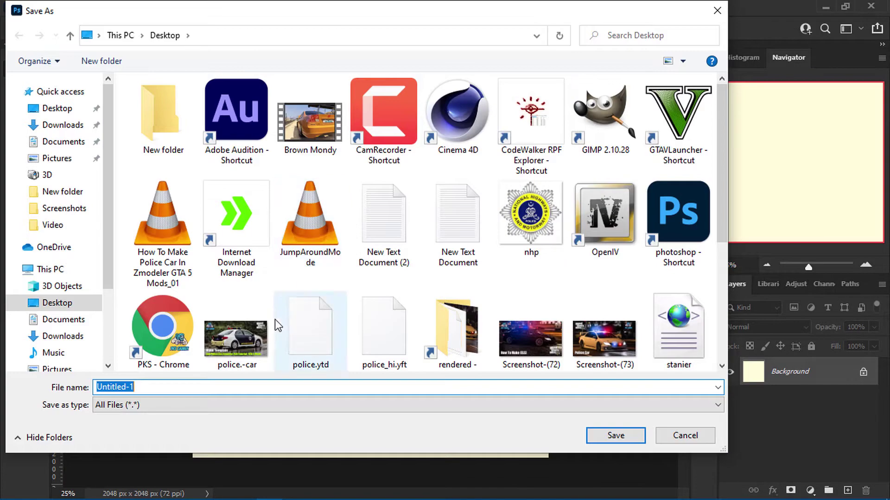
pyautogui.write('Ski')
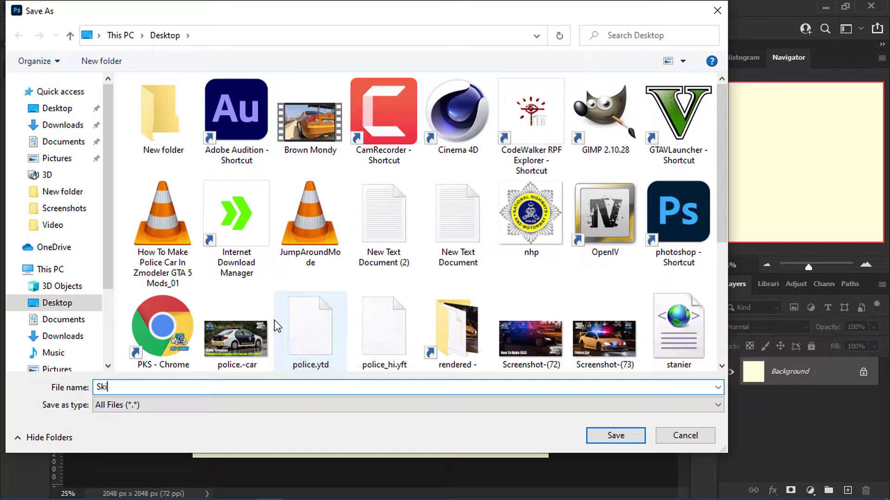
pyautogui.write('n2')
pyautogui.click(621, 434)
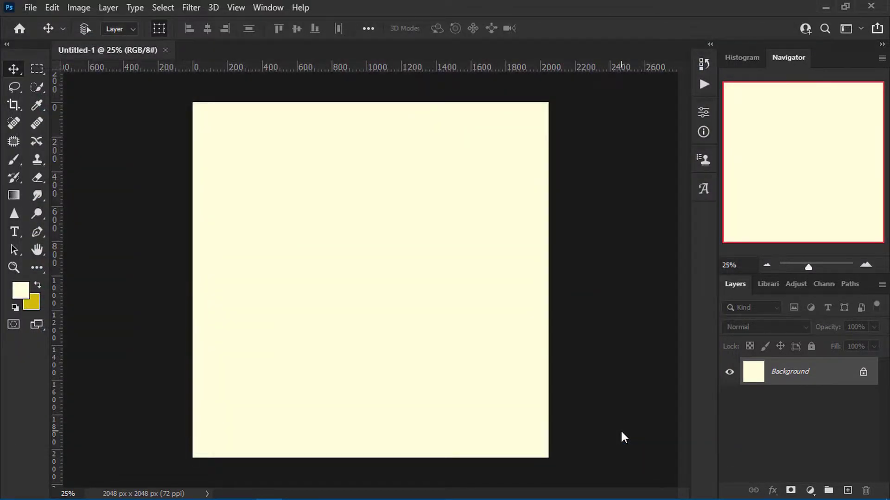
pyautogui.click(165, 50)
pyautogui.click(826, 7)
# Open Skin2.png from the desktop in Photos to inspect the exported blank image.
pyautogui.doubleClick(179, 425)
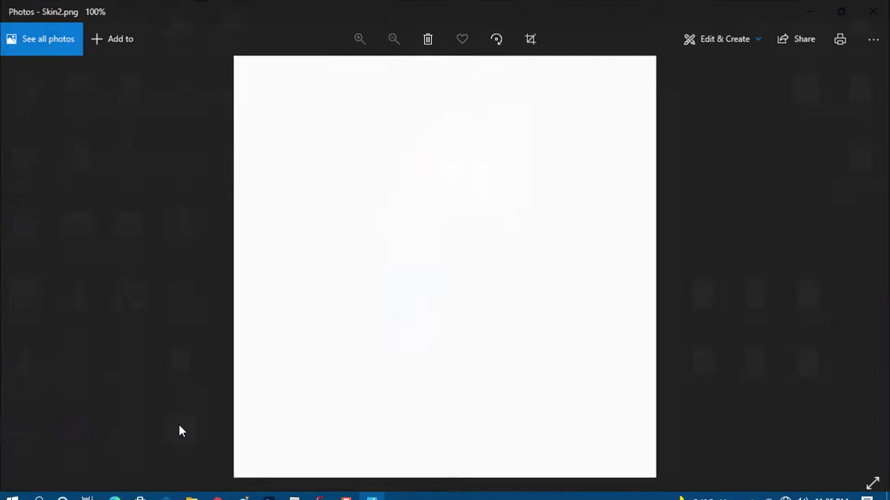
pyautogui.scroll(1, 371, 233)
pyautogui.scroll(-1, 470, 234)
pyautogui.click(874, 11)
# Switch to ZModeler and add Skin2 from the Desktop to the scene's textures.
pyautogui.click(320, 490)
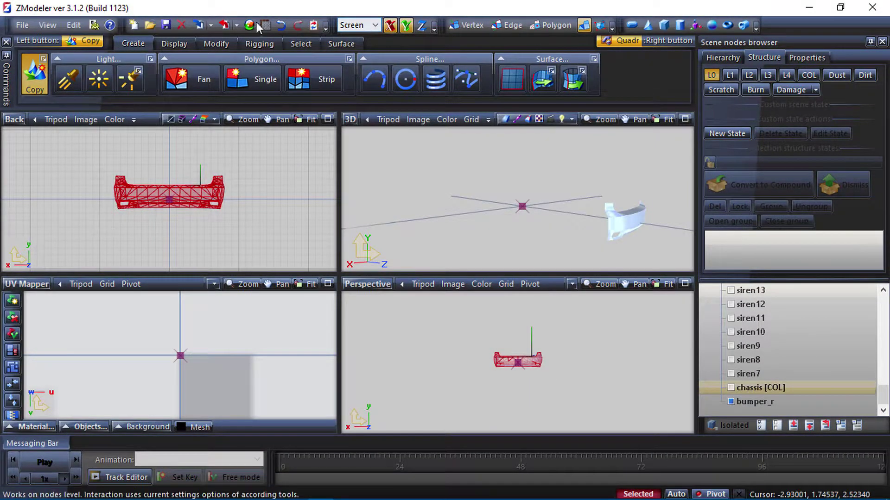
pyautogui.click(262, 26)
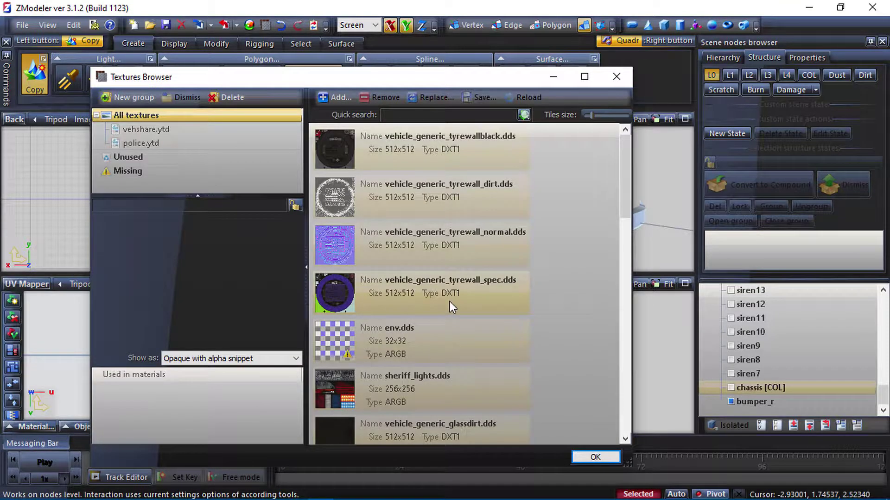
pyautogui.click(327, 98)
pyautogui.scroll(-3, 319, 337)
pyautogui.click(311, 331)
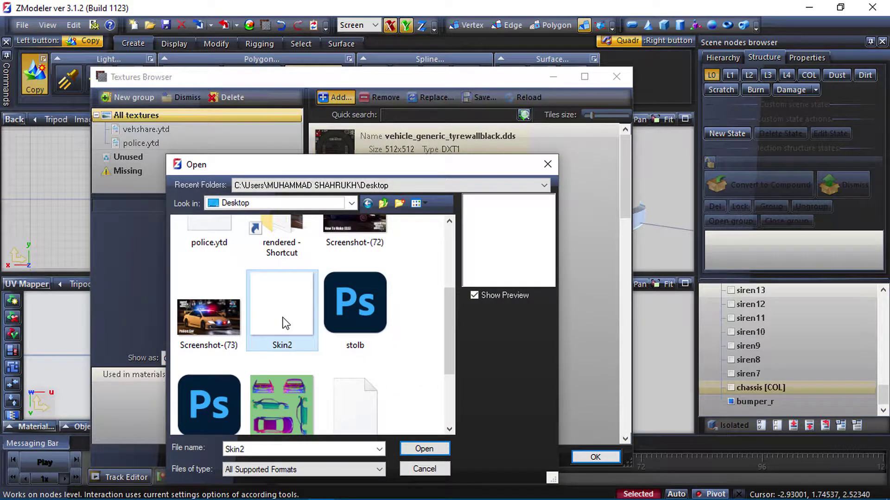
pyautogui.click(421, 448)
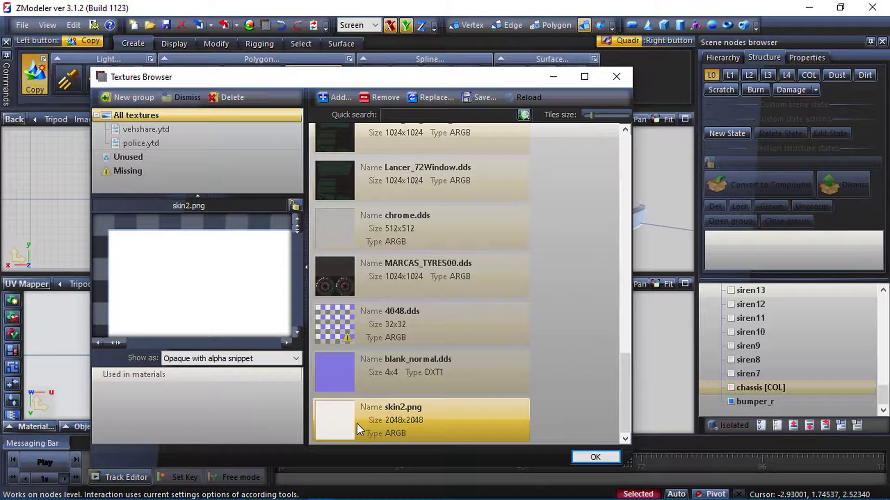
pyautogui.click(581, 459)
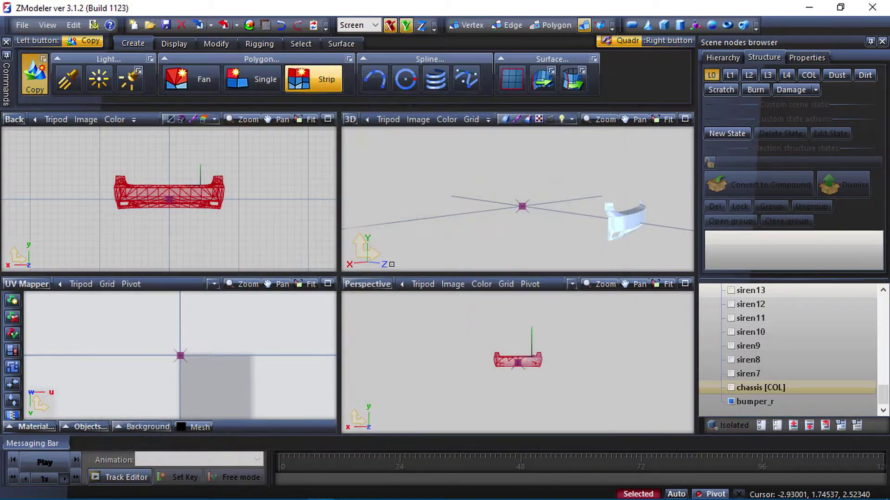
# Copy the name of the vehicle_generic_smallspecmap [PAINT:1] material and duplicate that material.
pyautogui.click(249, 26)
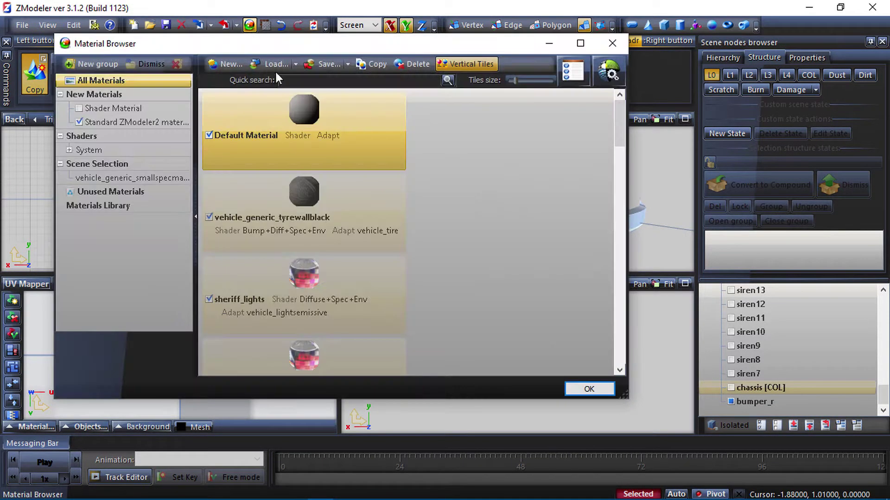
pyautogui.scroll(-10, 330, 251)
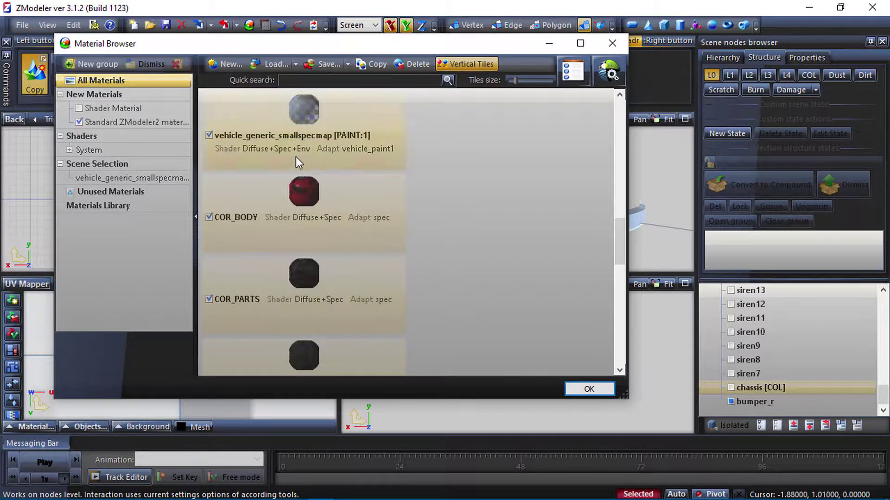
pyautogui.doubleClick(354, 134)
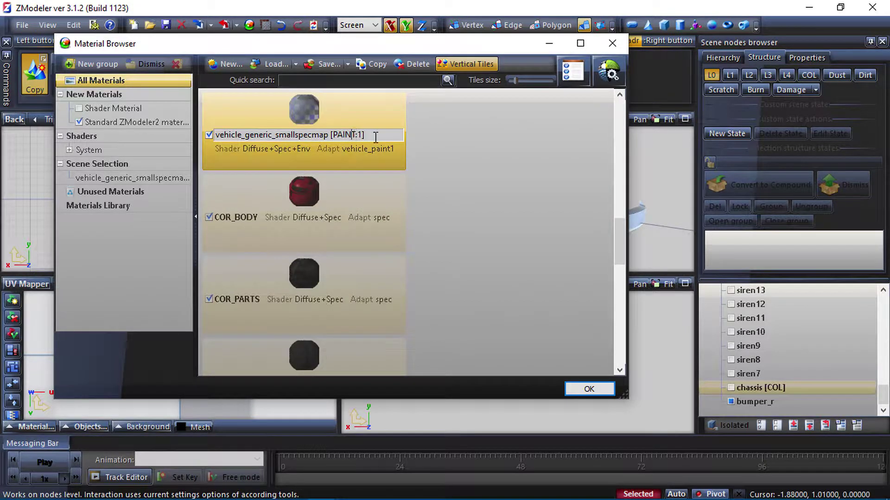
pyautogui.moveTo(376, 138); pyautogui.dragTo(274, 142)
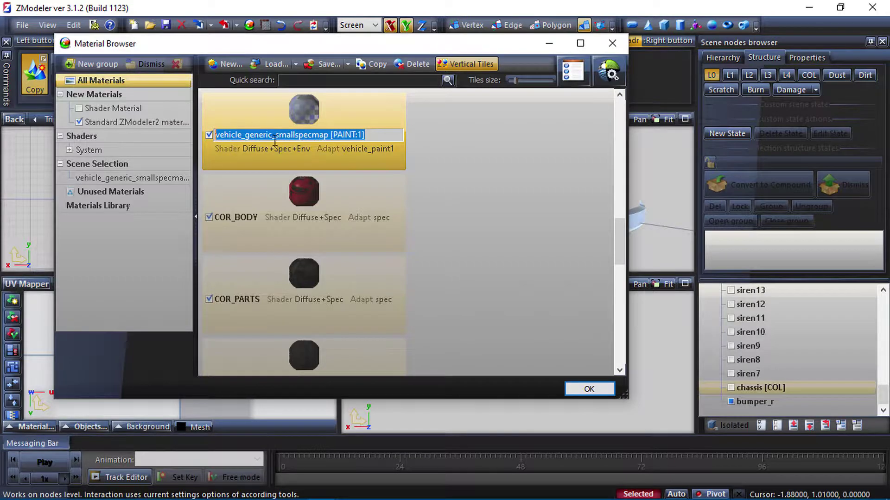
pyautogui.rightClick(275, 139)
pyautogui.click(371, 112)
pyautogui.click(371, 112)
pyautogui.click(371, 65)
# Rename the duplicated material at the end of the list as skin2vehicle_generic_smallspecmap [PAINT:2].
pyautogui.scroll(-9, 343, 218)
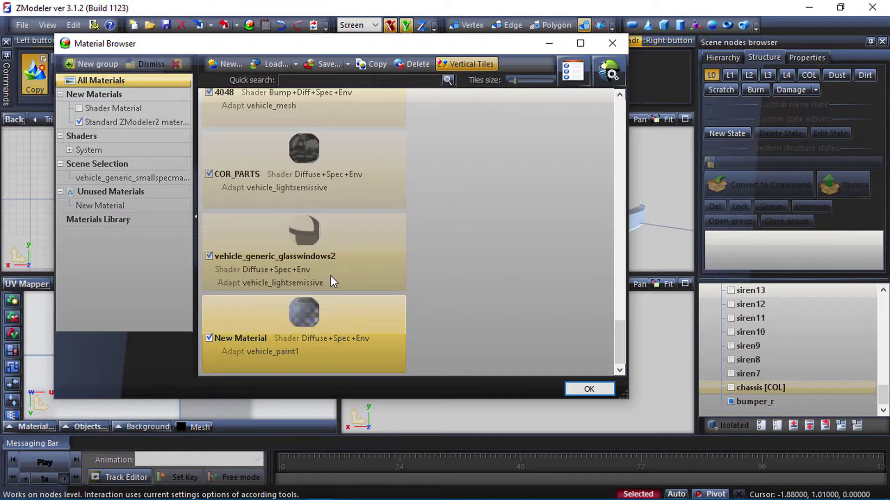
pyautogui.doubleClick(260, 338)
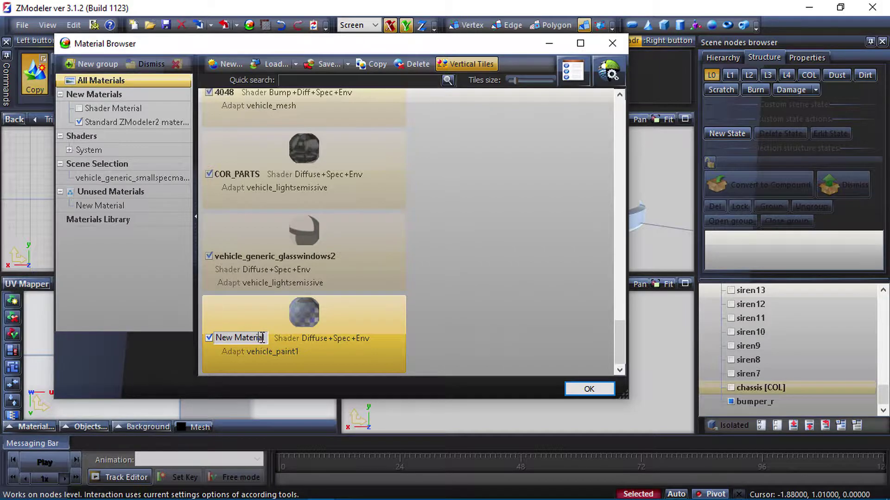
pyautogui.moveTo(263, 338); pyautogui.dragTo(151, 324)
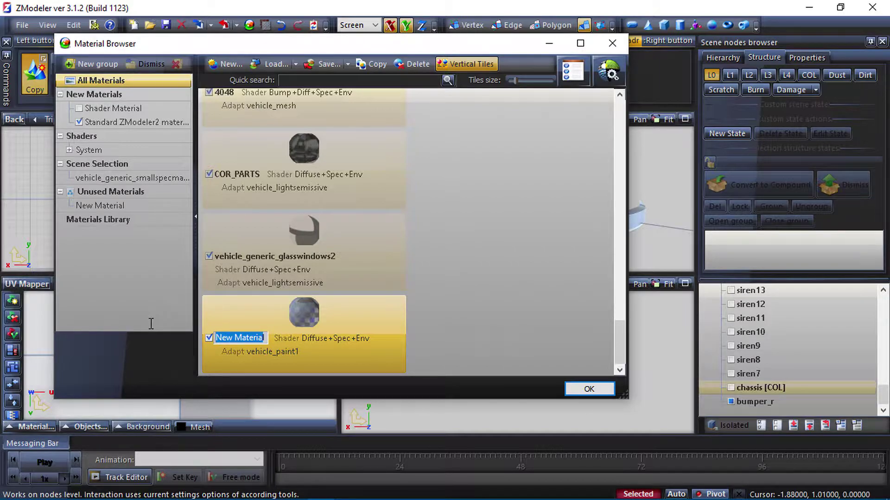
pyautogui.press('BackSpace')
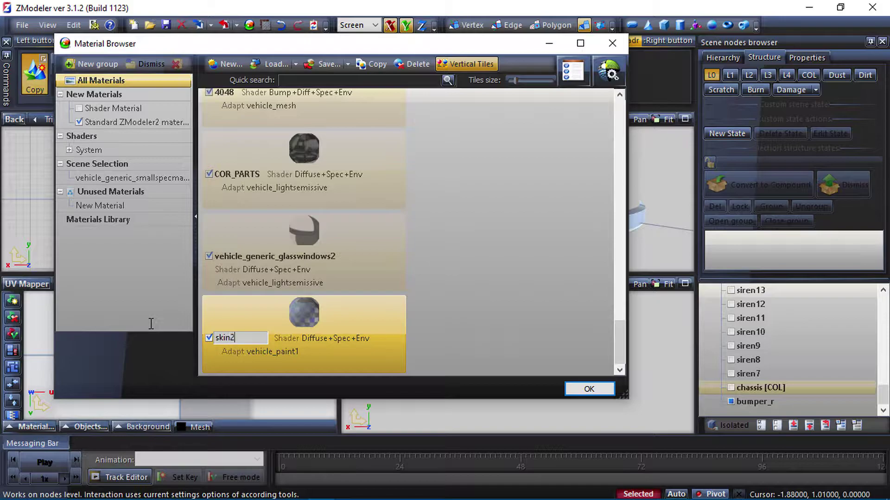
pyautogui.write('skin2')
pyautogui.hotkey('ctrl', 'v')
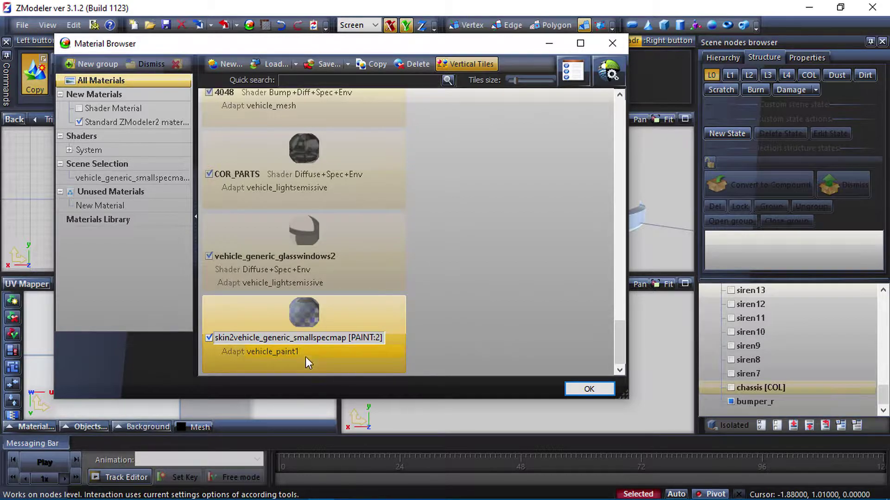
pyautogui.click(460, 316)
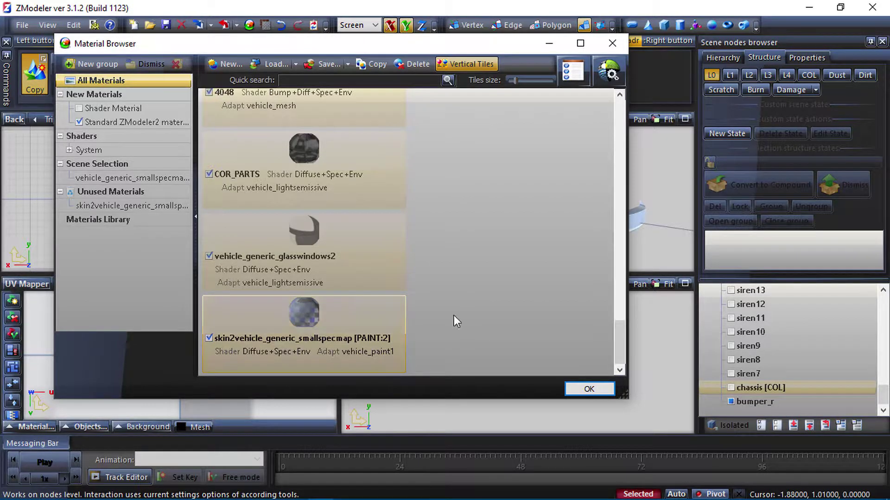
# Set the DETAIL texture map of the skin2vehicle_generic_smallspecmap [PAINT:2] material to skin2.png.
pyautogui.click(366, 318)
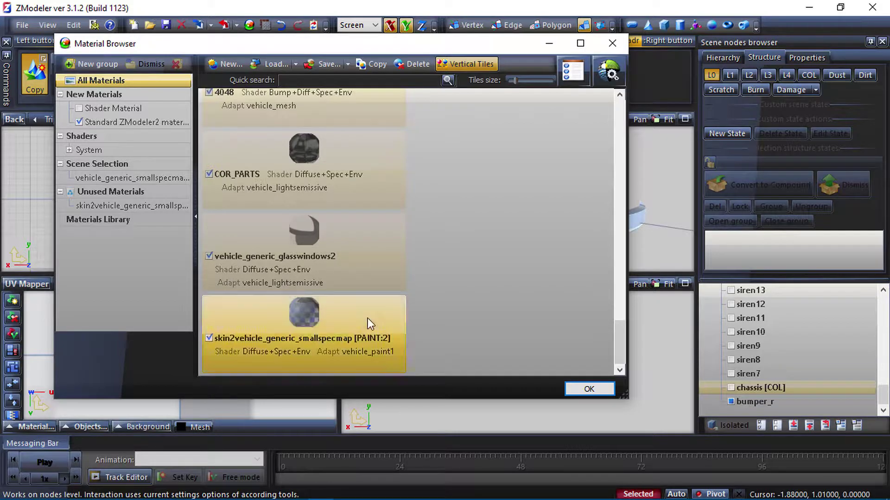
pyautogui.click(573, 77)
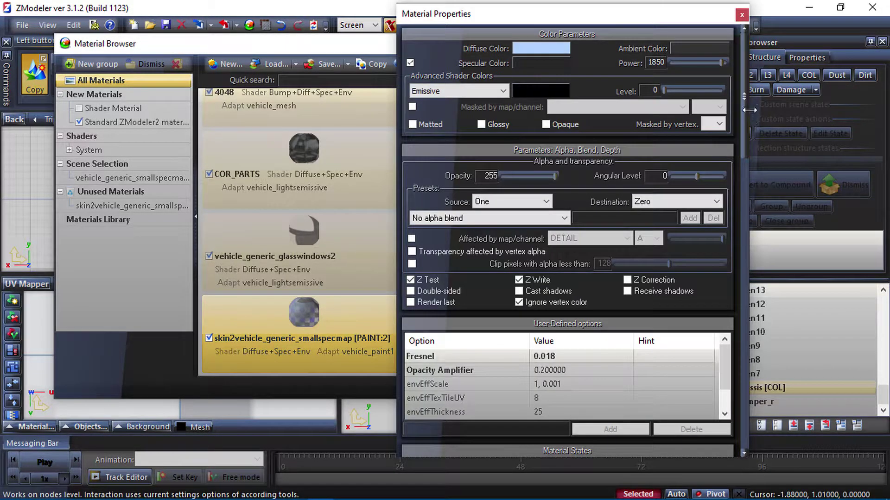
pyautogui.scroll(-8, 742, 123)
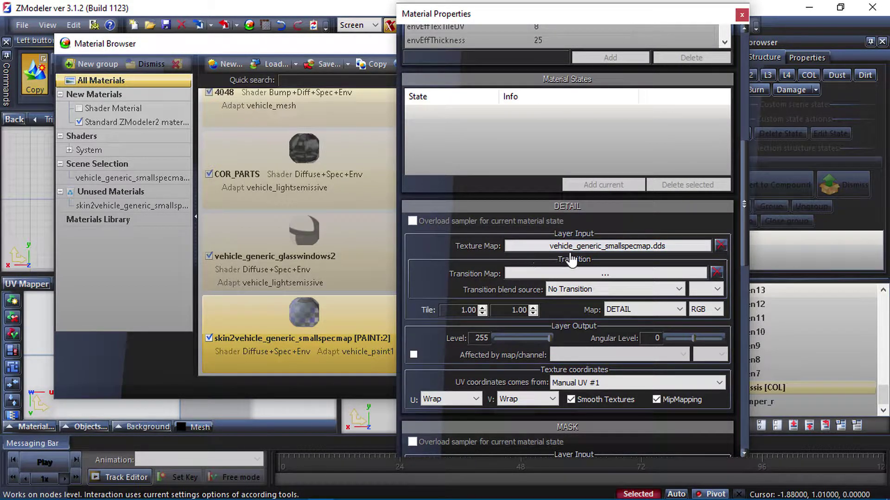
pyautogui.click(586, 248)
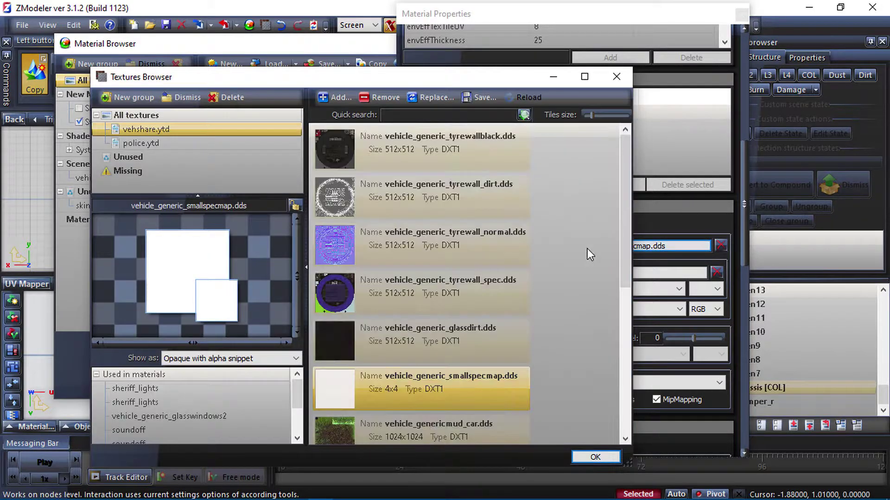
pyautogui.click(128, 115)
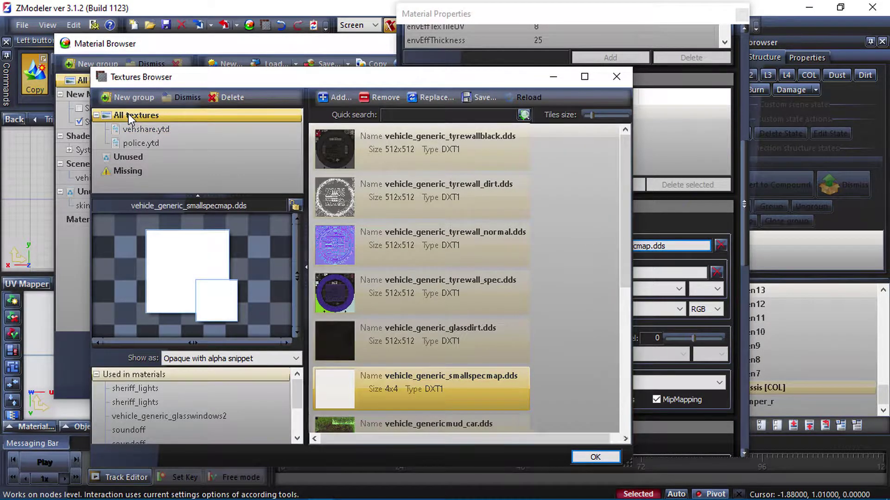
pyautogui.moveTo(632, 171); pyautogui.dragTo(621, 415)
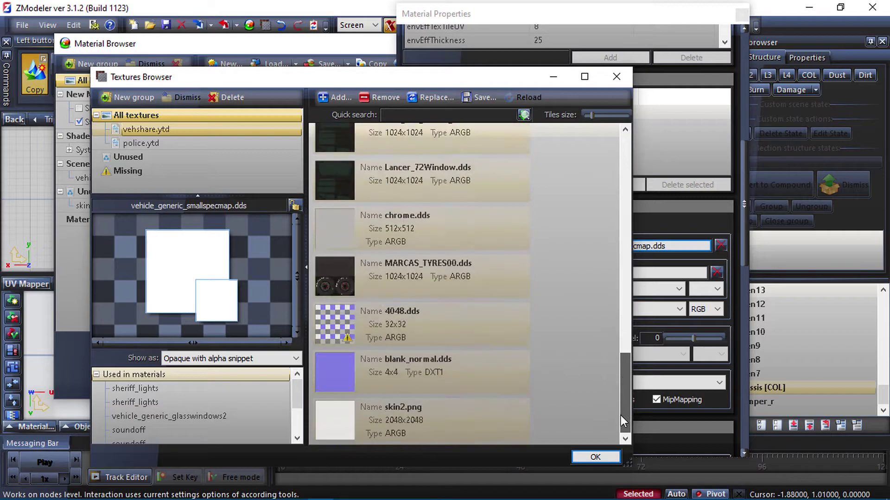
pyautogui.click(346, 415)
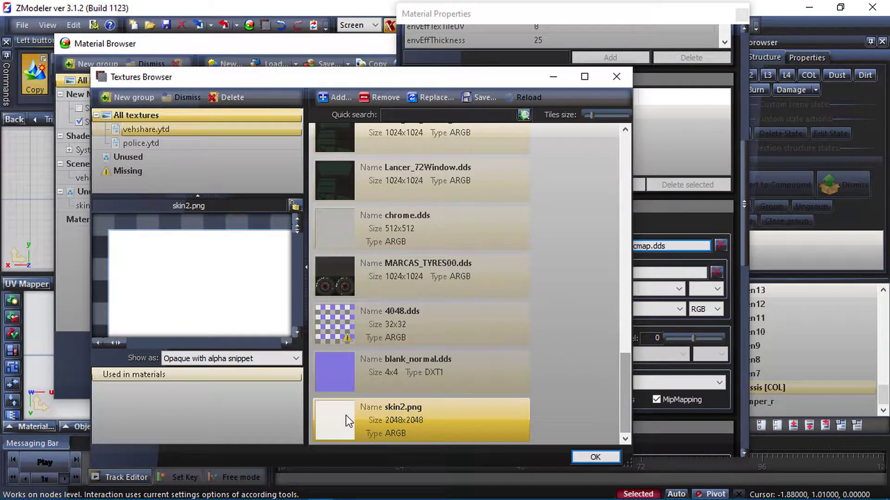
pyautogui.click(589, 455)
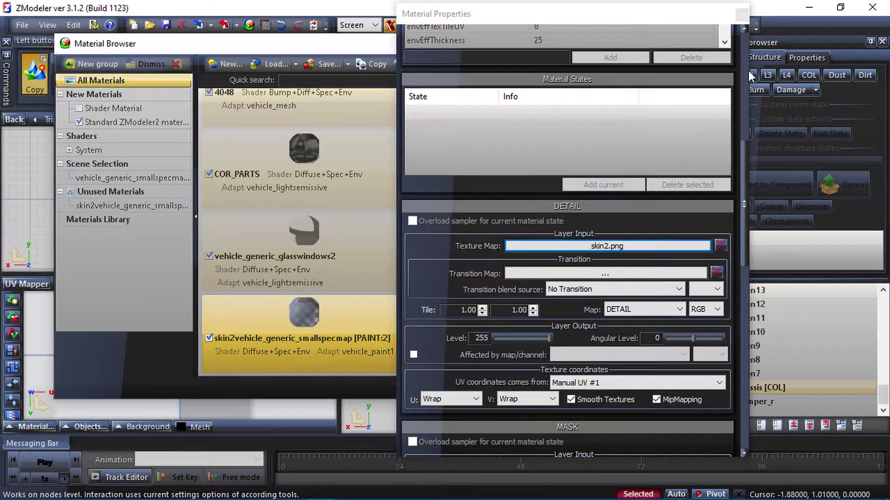
pyautogui.click(741, 14)
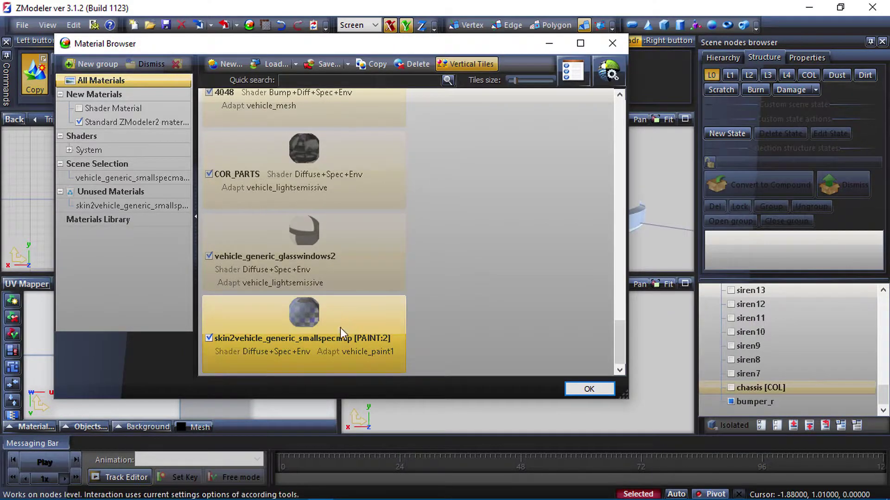
# Assign the skin2vehicle_generic_smallspecmap [PAINT:2] material to the scene selection and close the Material Browser.
pyautogui.moveTo(303, 315); pyautogui.dragTo(109, 163)
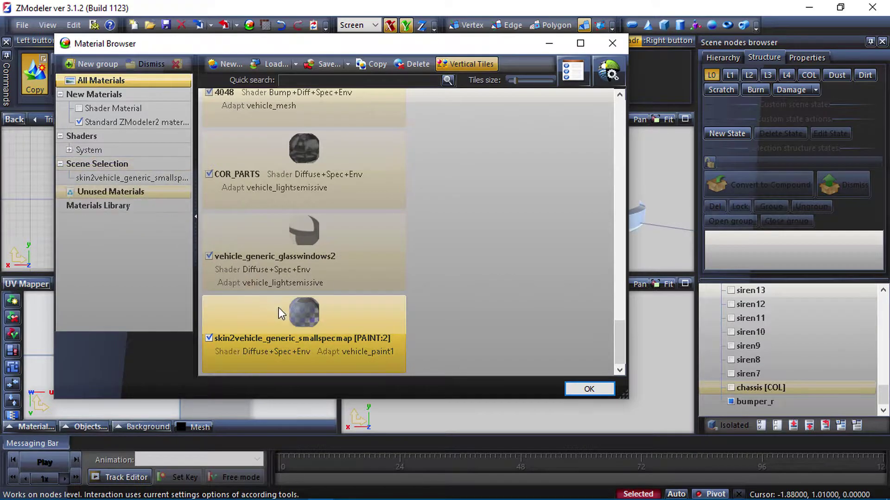
pyautogui.moveTo(168, 249); pyautogui.dragTo(112, 165)
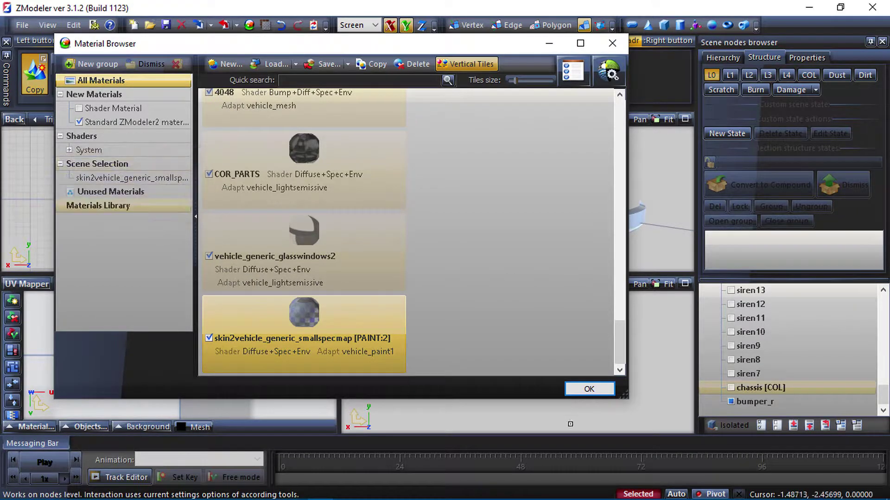
pyautogui.click(601, 394)
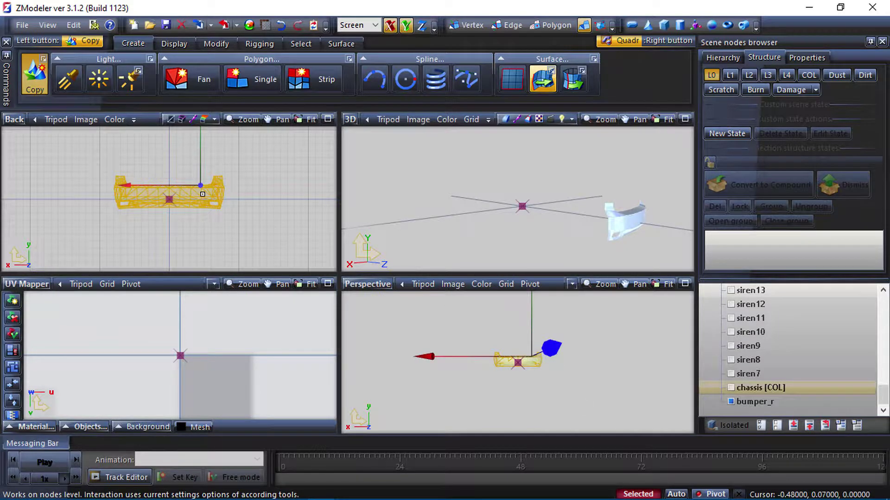
# Select the whole copied rear bumper with Quadr selection in the Back view.
pyautogui.click(301, 43)
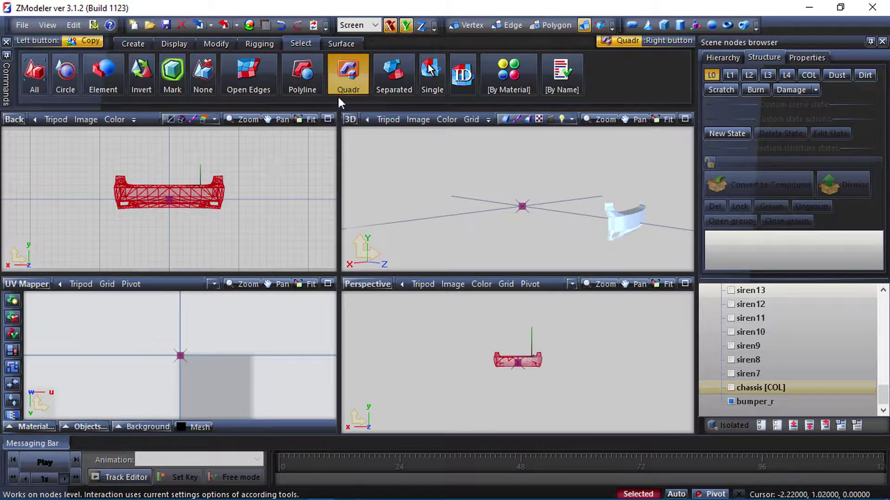
pyautogui.moveTo(291, 152); pyautogui.dragTo(108, 242, button='right')
pyautogui.rightClick(163, 201)
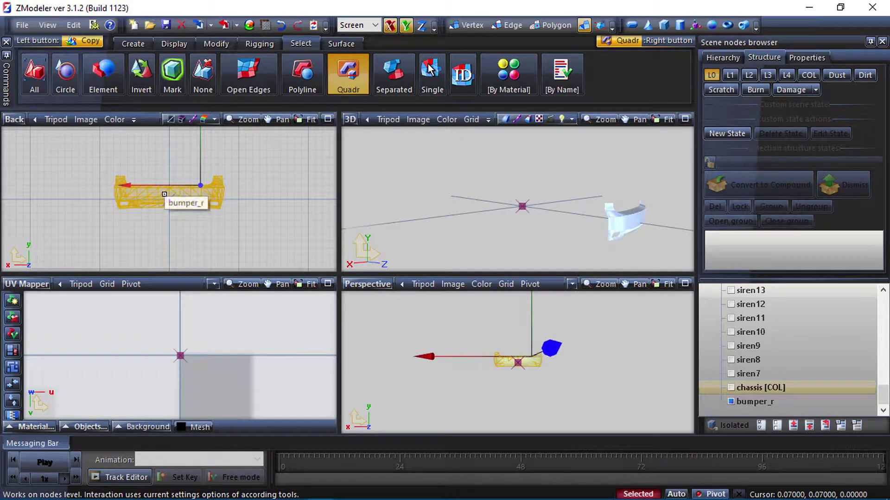
# Generate new UV mapping from the viewport for the copied rear bumper, forcing it onto the skin2vehicle_generic_smallspecmap [PAINT:2] material.
pyautogui.rightClick(163, 195)
pyautogui.moveTo(204, 236)
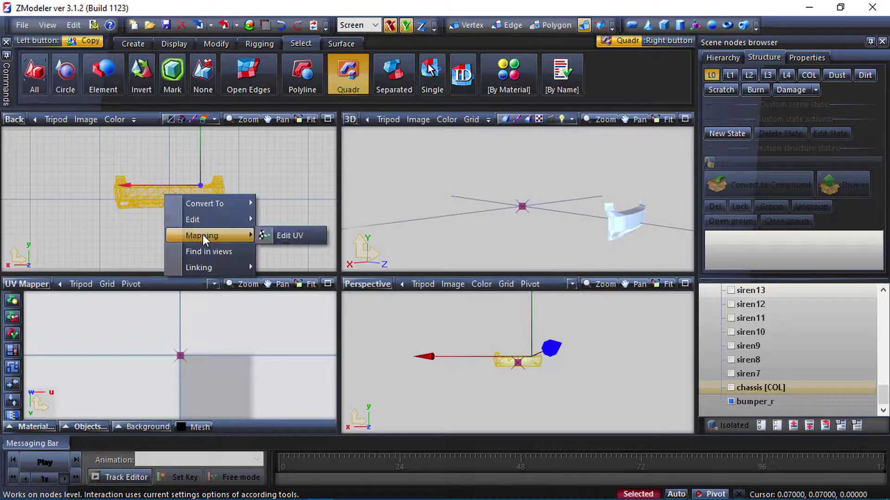
pyautogui.click(288, 234)
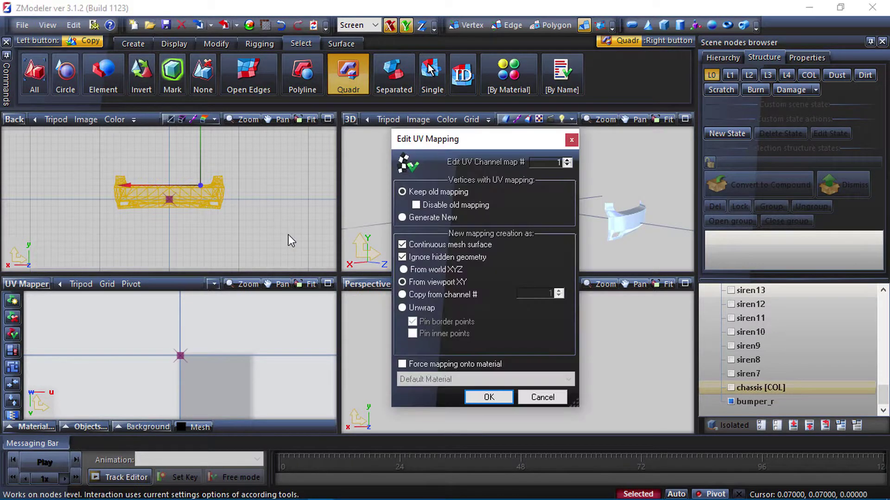
pyautogui.click(402, 219)
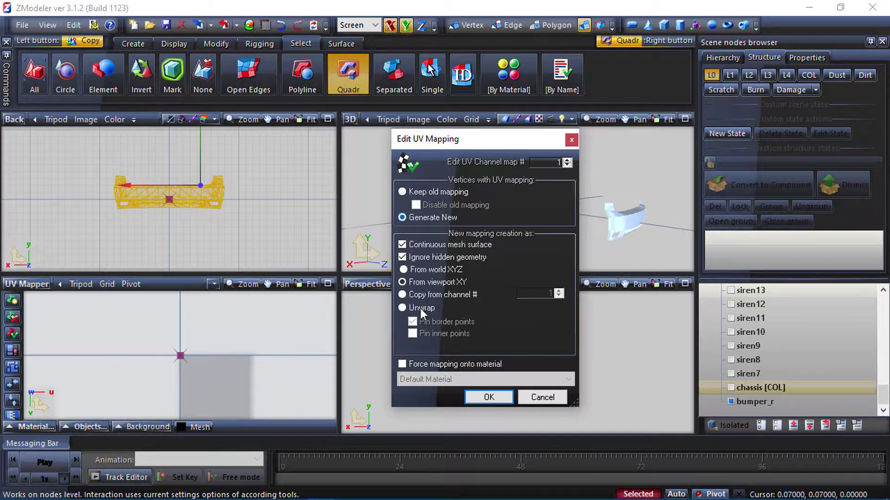
pyautogui.click(400, 363)
pyautogui.click(449, 380)
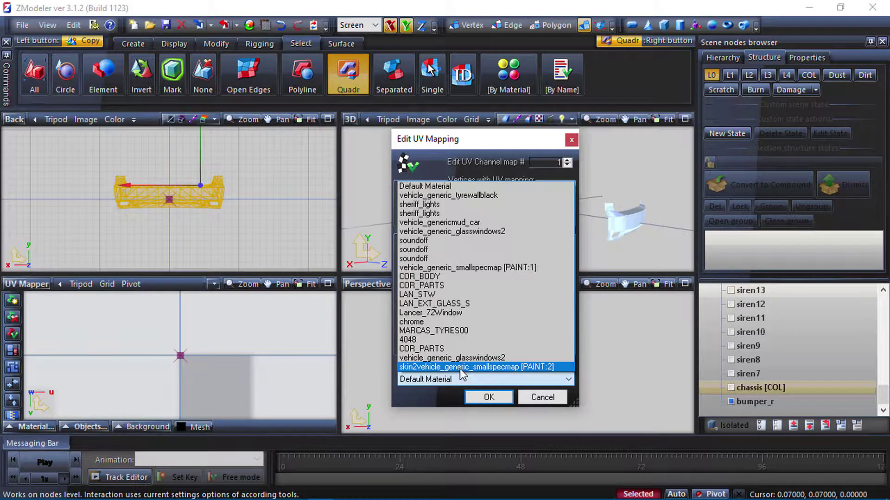
pyautogui.click(538, 367)
pyautogui.click(491, 398)
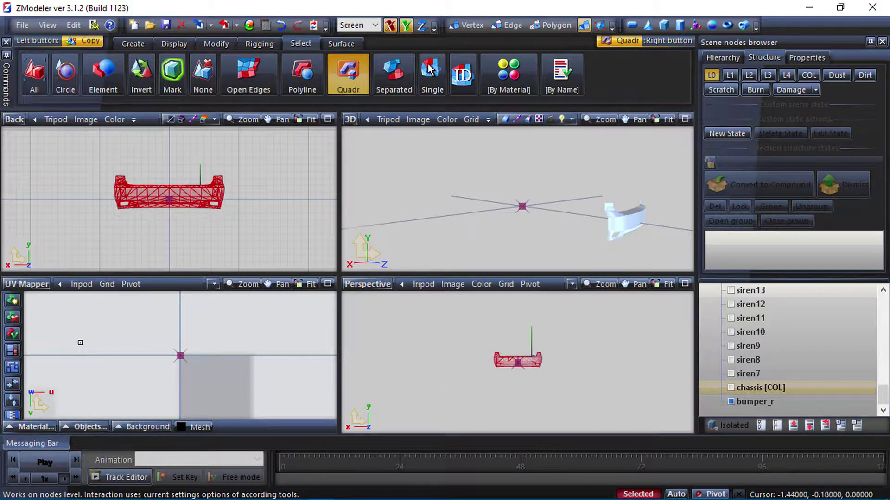
# Display the skin2vehicle_generic_smallspecmap [PAINT:2] mapping in the UV Mapper and maximize that view.
pyautogui.click(37, 426)
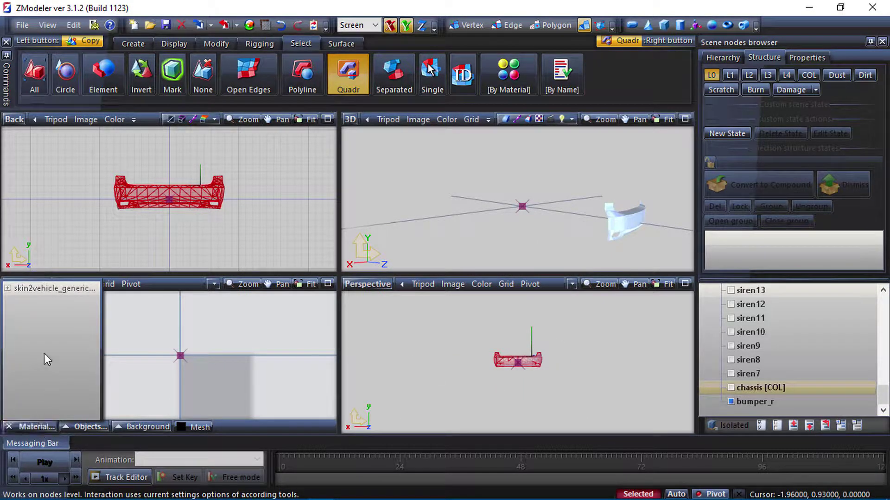
pyautogui.click(59, 291)
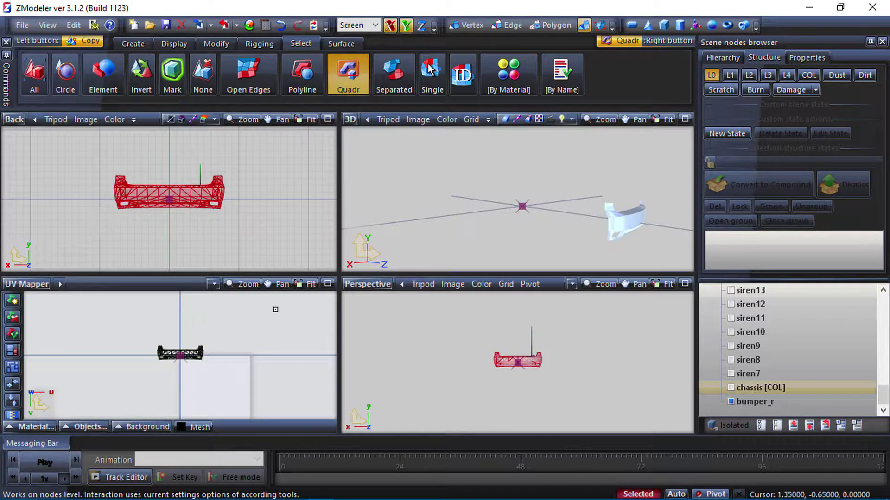
pyautogui.hotkey('ctrl', 's')
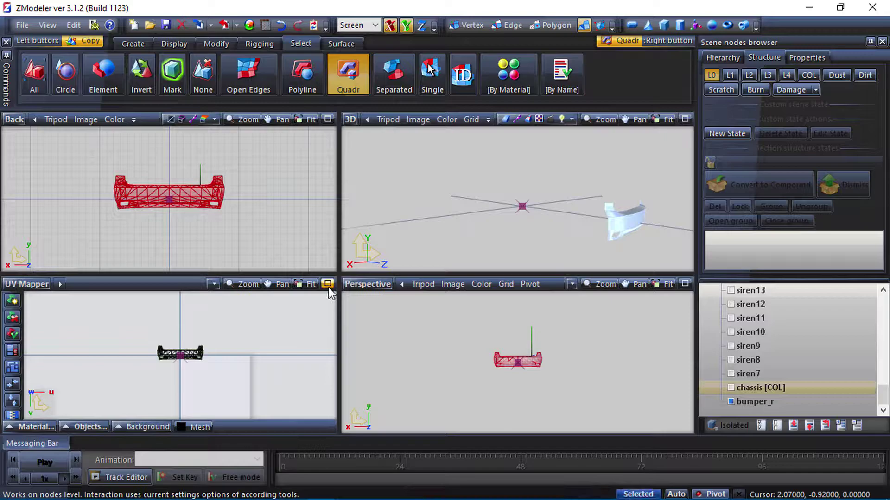
pyautogui.click(328, 284)
pyautogui.scroll(3, 373, 294)
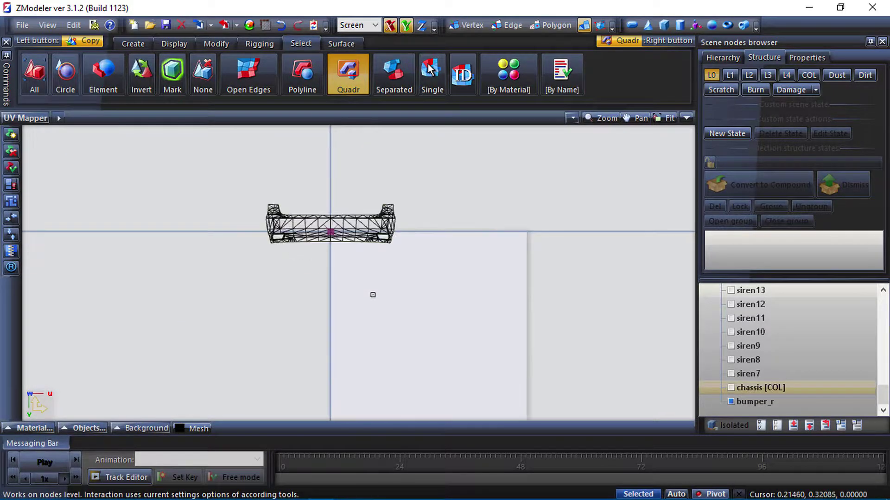
# Select the entire bumper mapping and move it to the lower-right area of the texture square.
pyautogui.hotkey('ctrl', 'a')
pyautogui.press('space')
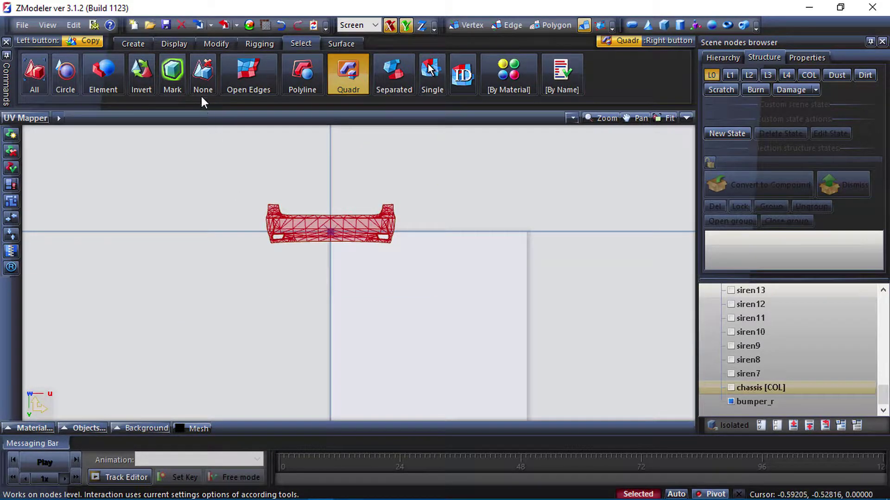
pyautogui.click(218, 46)
pyautogui.click(250, 75)
pyautogui.scroll(-2, 353, 214)
pyautogui.moveTo(365, 226); pyautogui.dragTo(482, 389)
pyautogui.scroll(3, 482, 389)
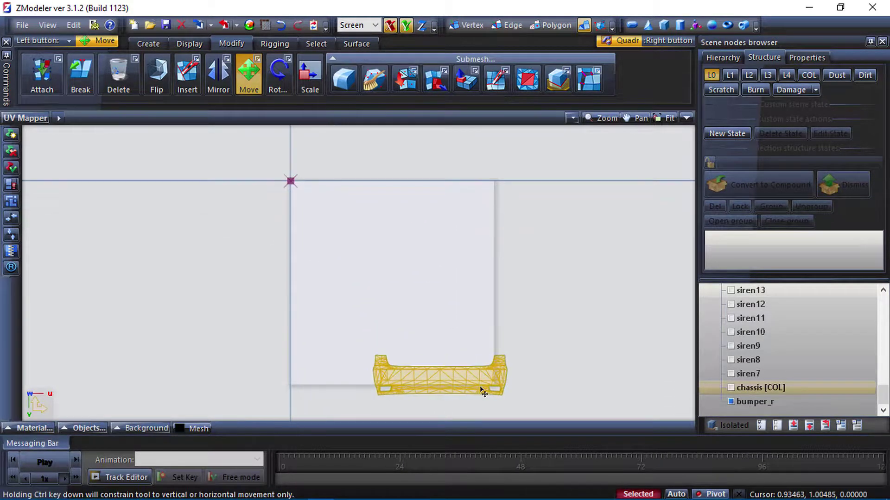
# Scale the bumper mapping down, place it inside the texture's lower-right corner, and restore the four-view layout.
pyautogui.click(310, 74)
pyautogui.moveTo(445, 293); pyautogui.dragTo(447, 323)
pyautogui.click(249, 73)
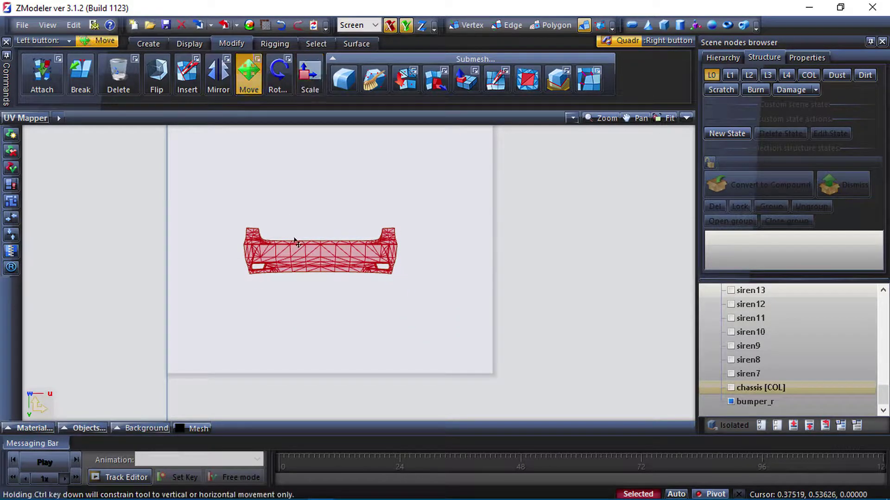
pyautogui.moveTo(308, 265); pyautogui.dragTo(391, 352)
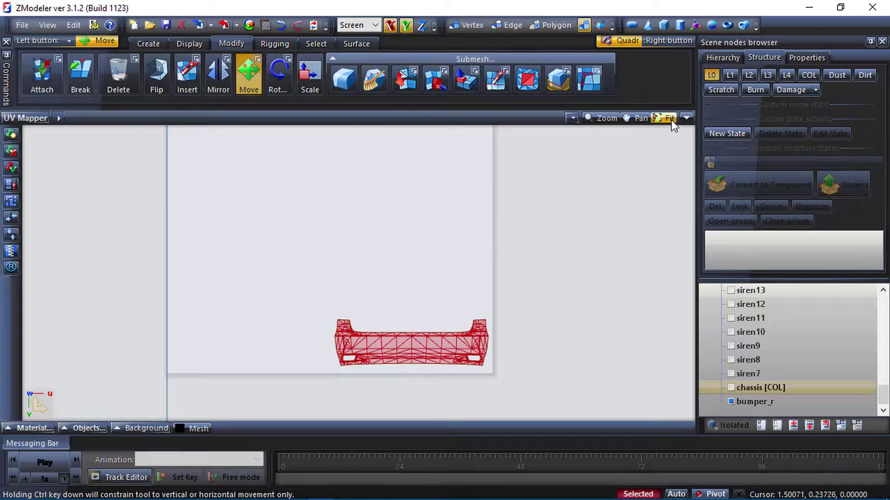
pyautogui.click(686, 118)
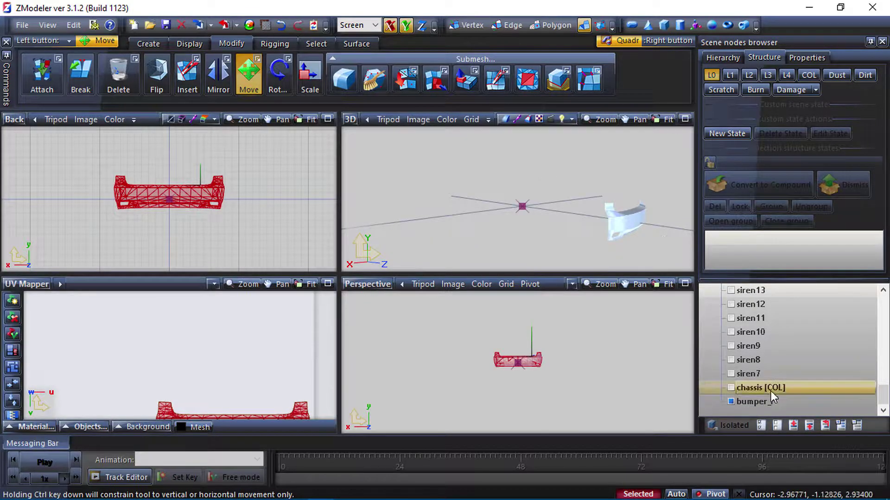
# Show all car parts again, keeping both the copied bumper_r and the original bumper_r under chassis hidden.
pyautogui.click(731, 402)
pyautogui.scroll(5, 741, 313)
pyautogui.click(730, 318)
pyautogui.moveTo(573, 217); pyautogui.dragTo(477, 222, button='middle')
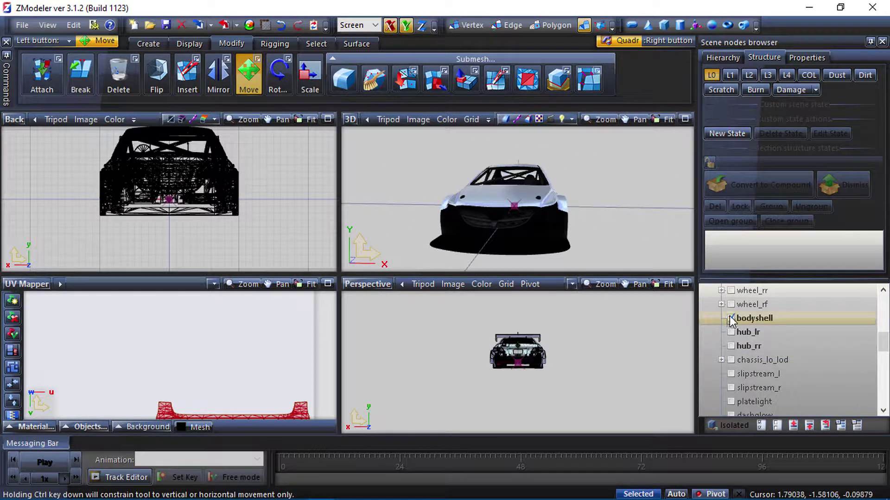
pyautogui.click(761, 425)
pyautogui.scroll(-5, 761, 360)
pyautogui.click(744, 396)
pyautogui.scroll(3, 735, 404)
pyautogui.scroll(6, 734, 406)
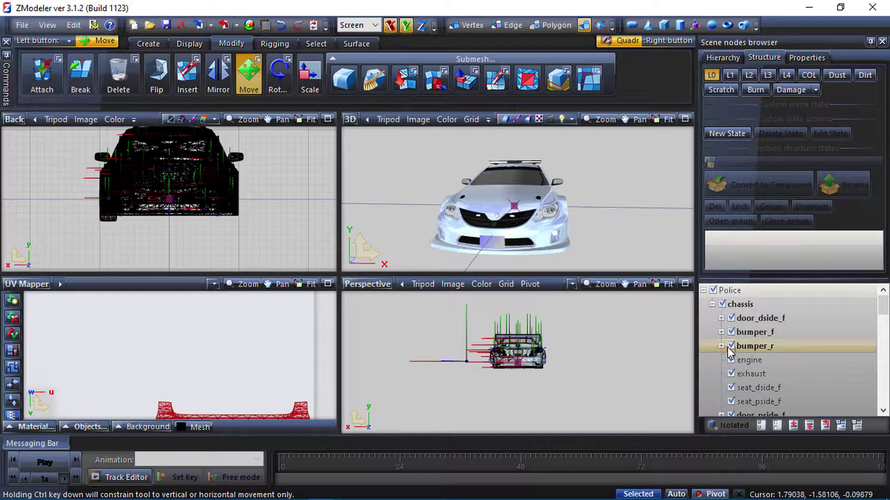
pyautogui.click(731, 346)
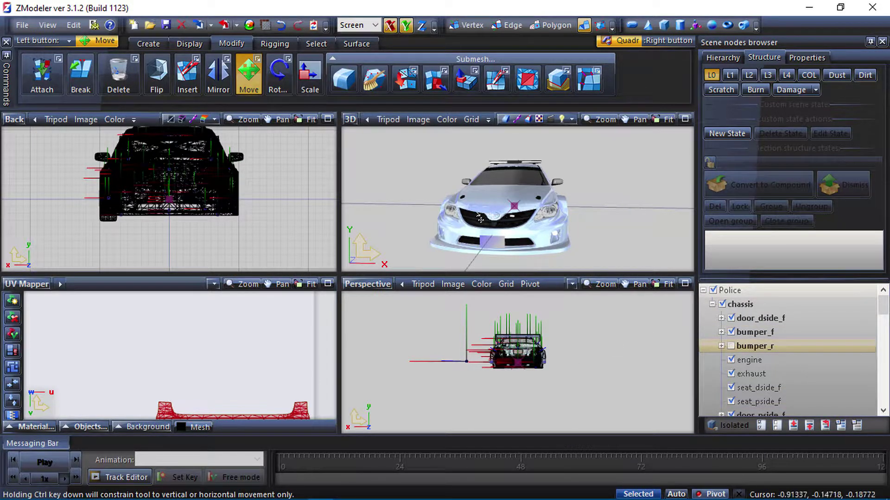
# Maximize the Perspective view and select the whole visible car.
pyautogui.click(684, 285)
pyautogui.moveTo(380, 292); pyautogui.dragTo(424, 285, button='middle')
pyautogui.moveTo(510, 353); pyautogui.dragTo(182, 185)
# Select all polygons of the car that use the vehicle_generic_smallspecmap [PAINT:1] material.
pyautogui.click(552, 25)
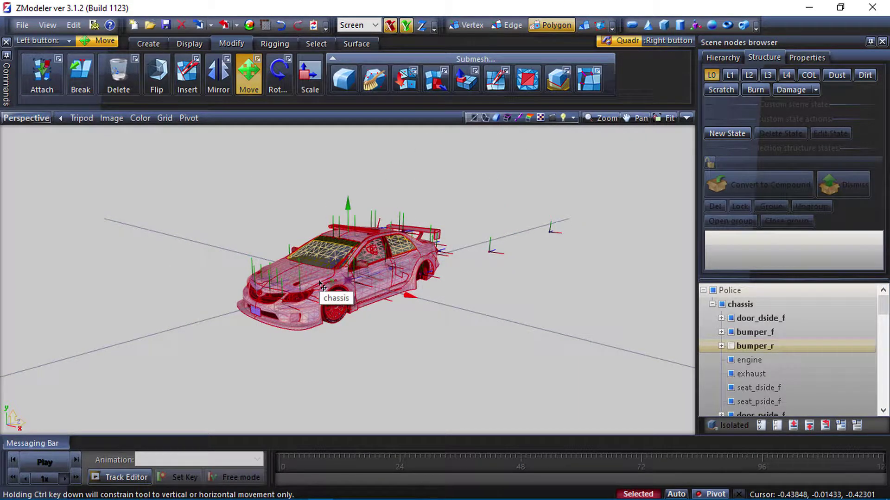
pyautogui.press('space')
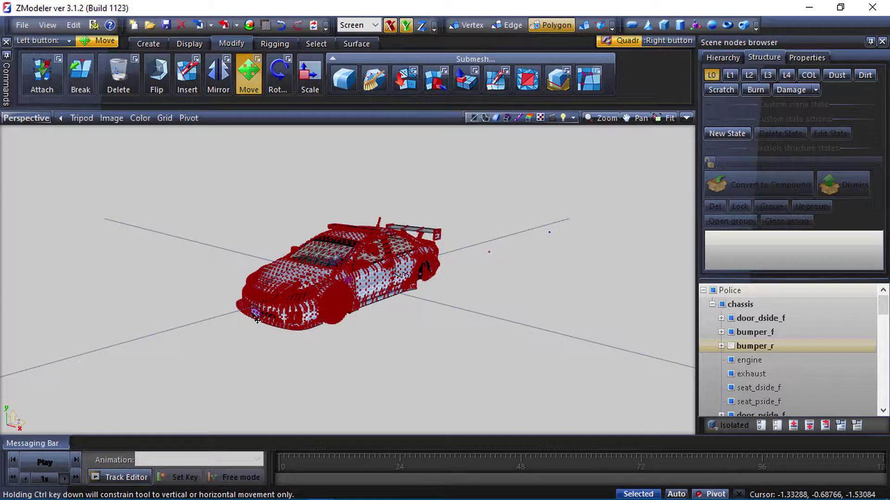
pyautogui.click(314, 44)
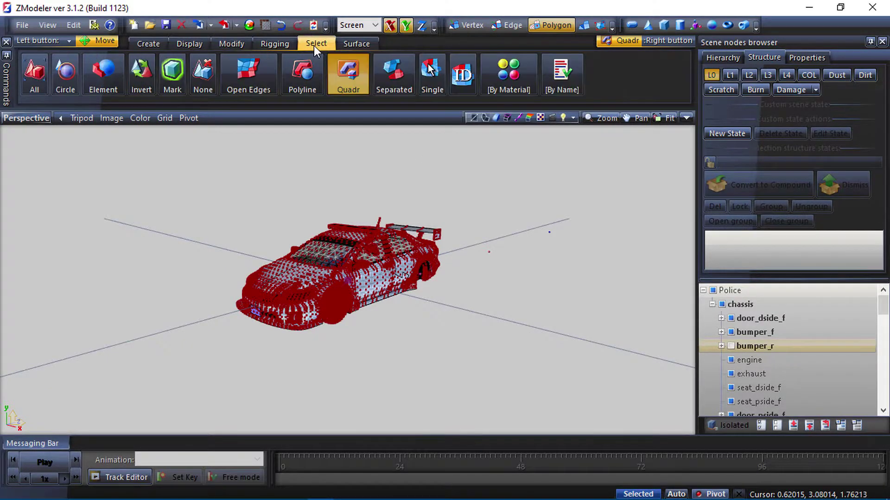
pyautogui.click(510, 77)
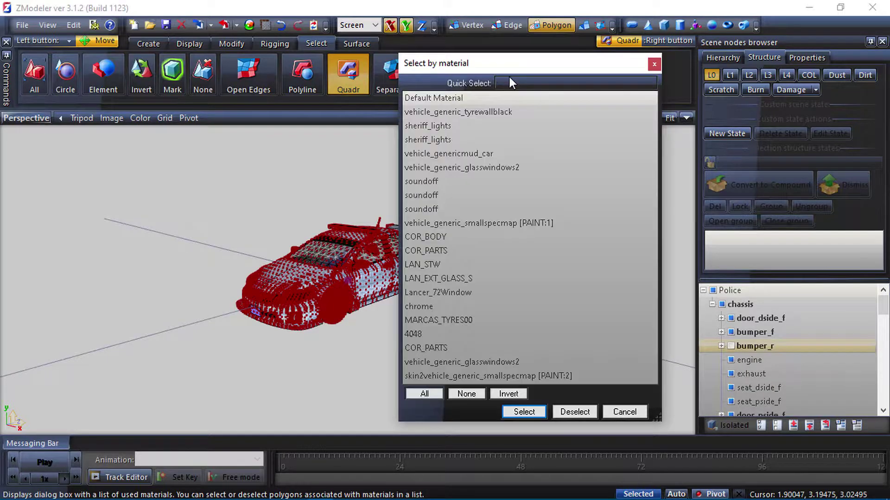
pyautogui.click(500, 227)
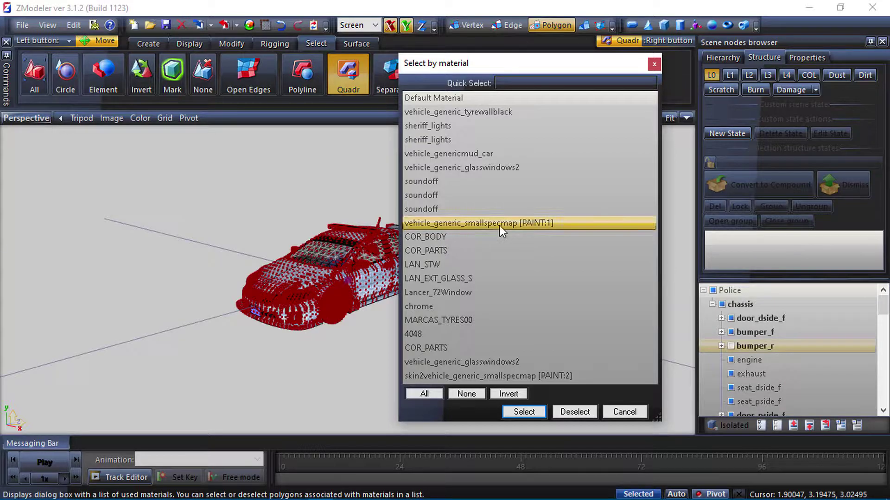
pyautogui.click(526, 414)
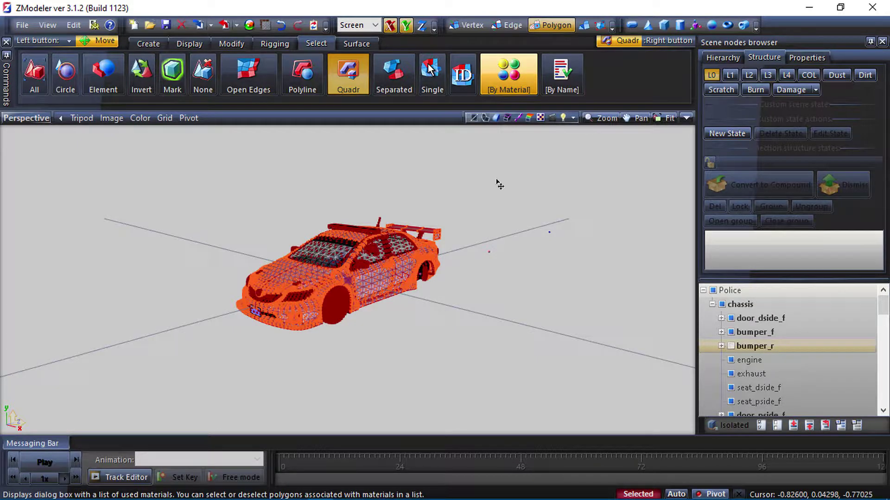
# Detach the selected painted polygons from the car as a separate object.
pyautogui.click(230, 41)
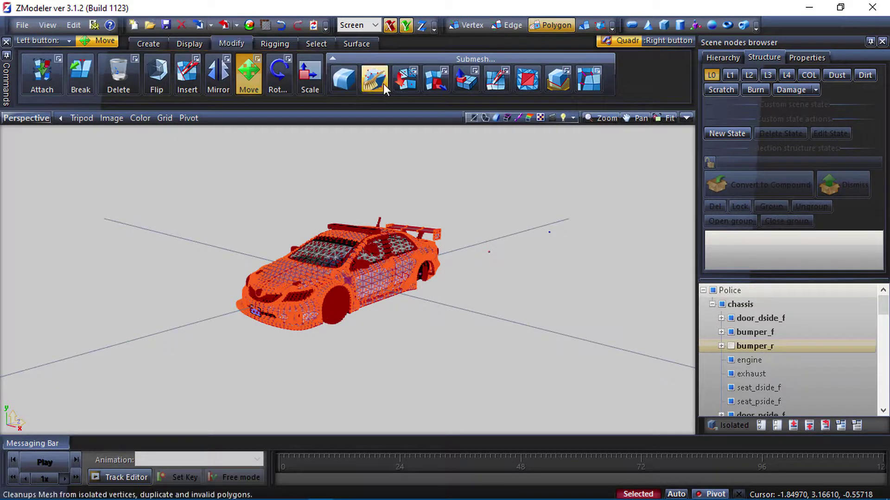
pyautogui.click(437, 83)
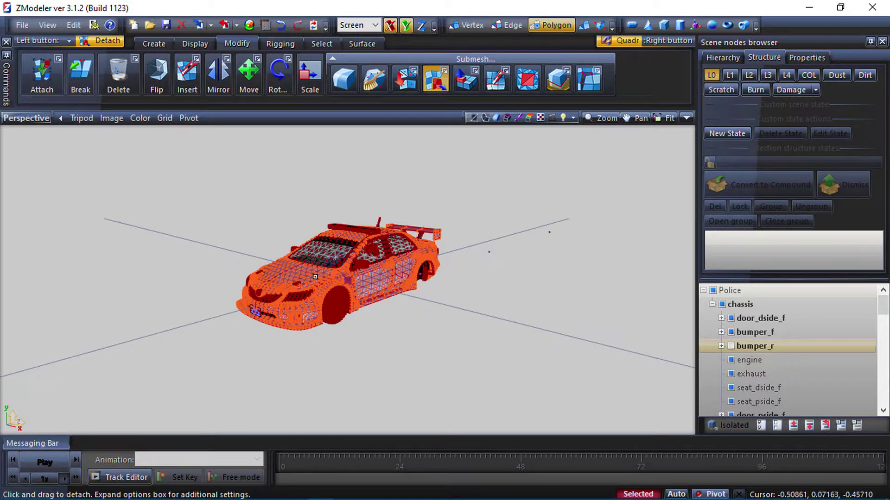
pyautogui.press('4')
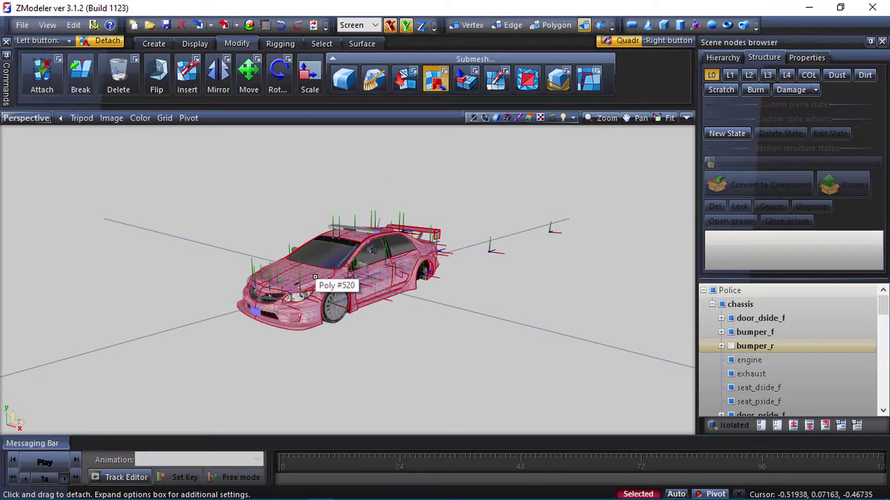
# Hide every scene node except the detached door_dside_f object at the end of the node list.
pyautogui.scroll(-15, 811, 353)
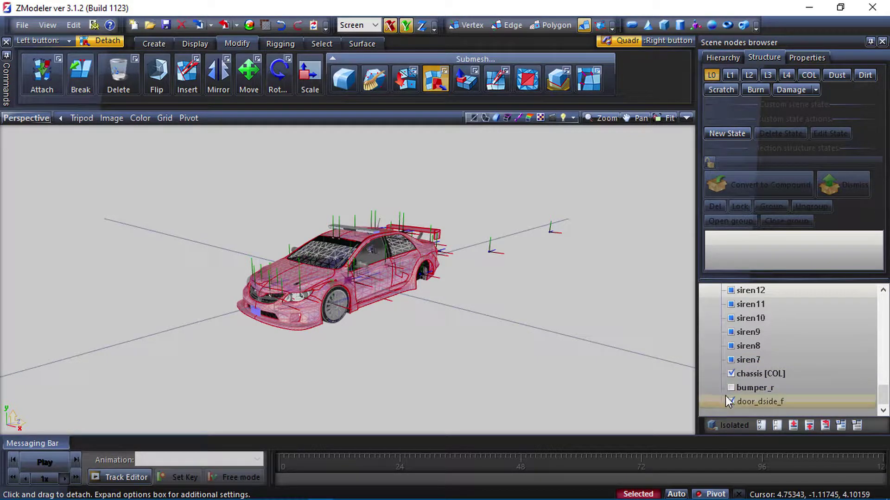
pyautogui.click(777, 427)
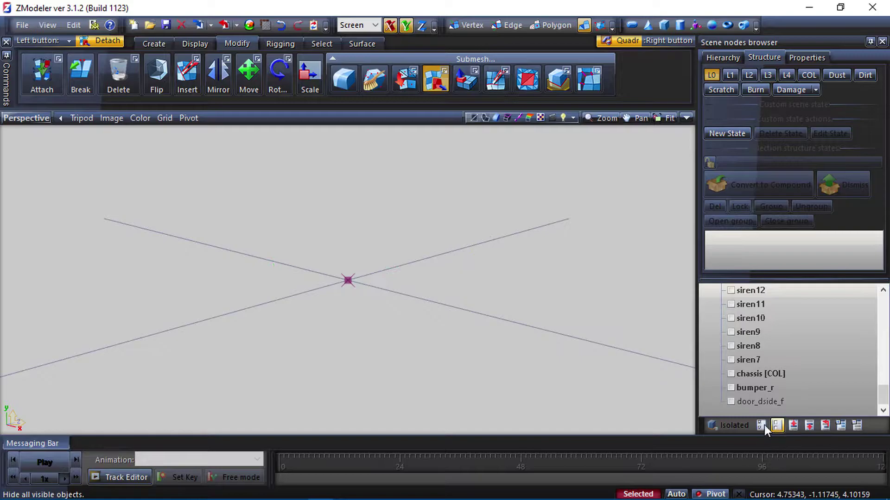
pyautogui.click(731, 402)
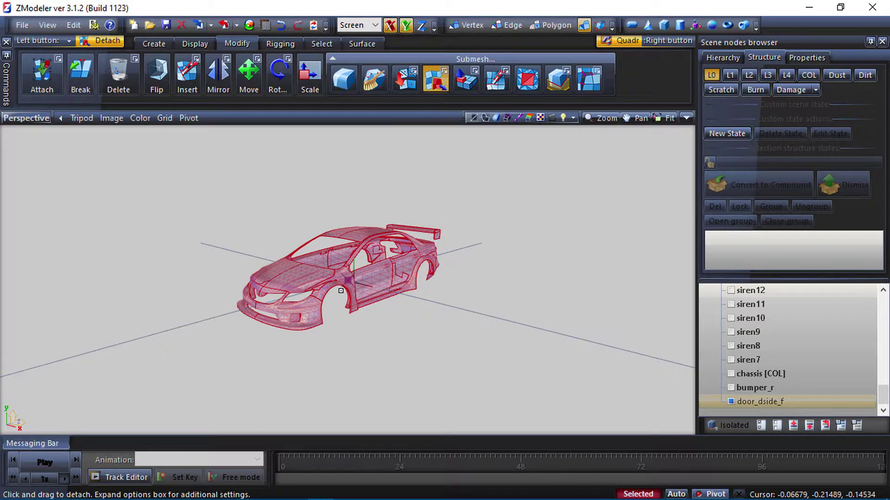
# Make five copies of the detached door_dside_f body object in place.
pyautogui.moveTo(346, 286); pyautogui.dragTo(301, 279, button='middle')
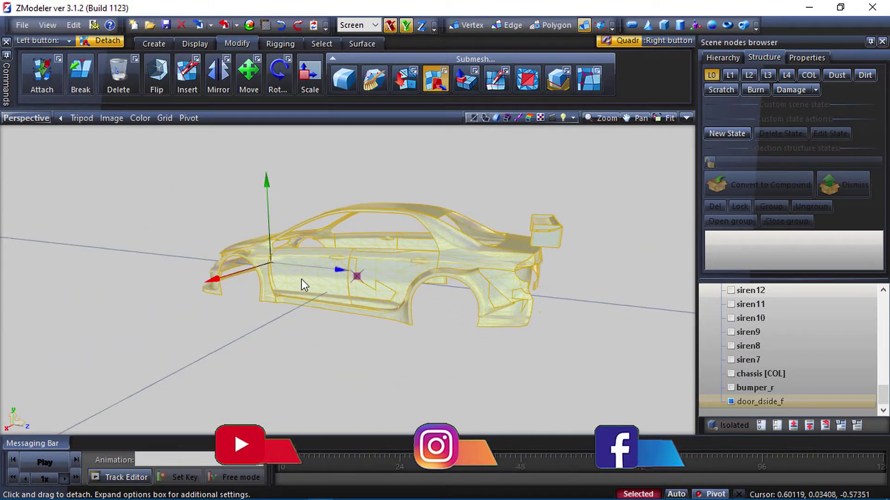
pyautogui.moveTo(246, 265); pyautogui.dragTo(400, 279, button='middle')
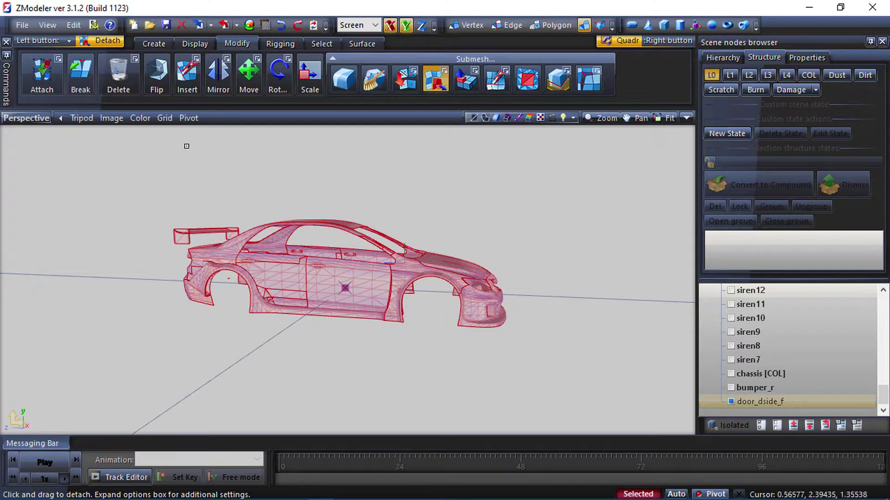
pyautogui.moveTo(558, 212); pyautogui.dragTo(1, 325)
pyautogui.click(147, 41)
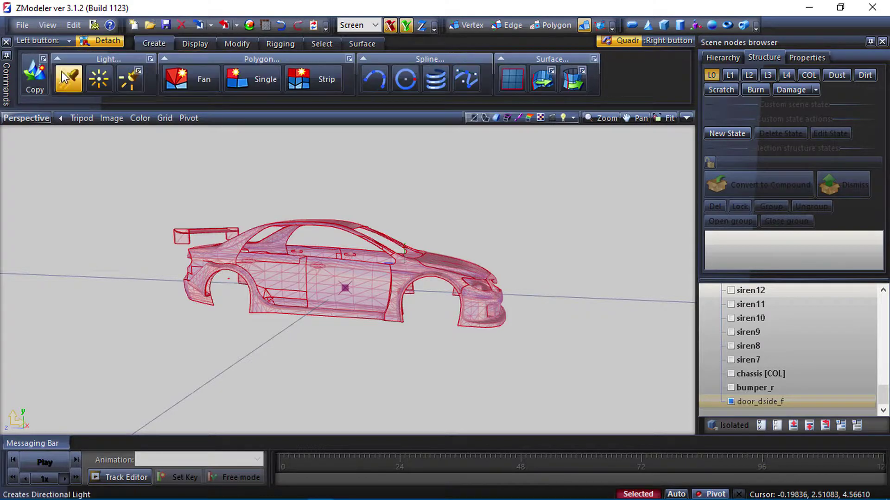
pyautogui.click(35, 77)
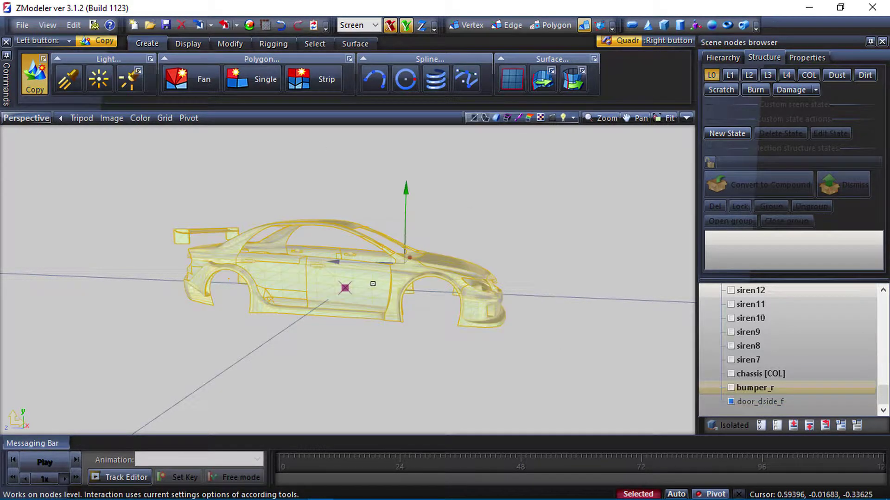
pyautogui.click(385, 287)
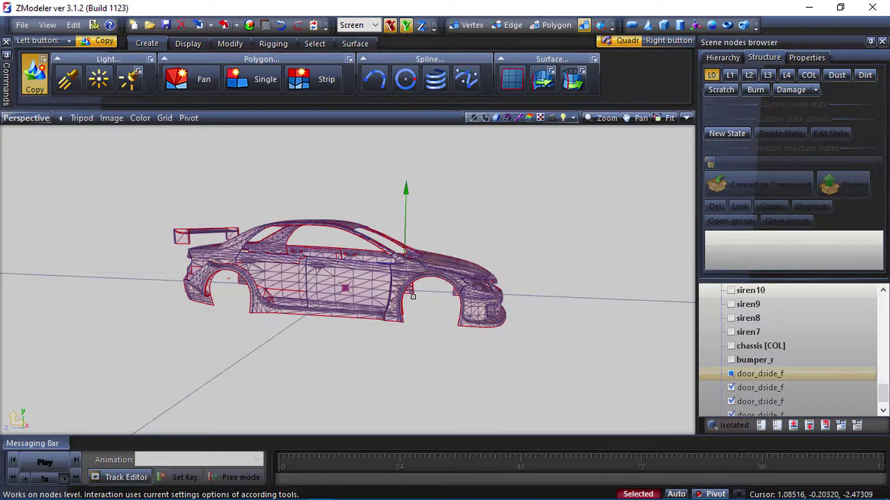
pyautogui.scroll(-1, 771, 346)
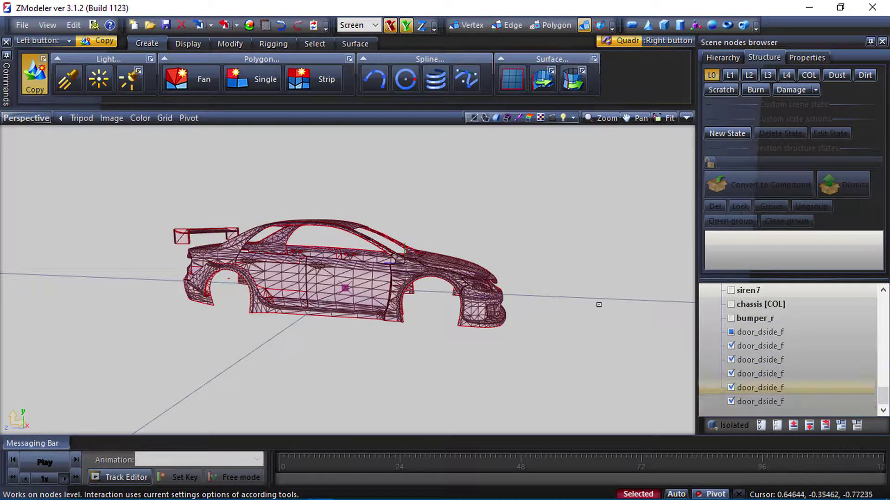
# Make one more in-place copy of the door_dside_f body object, leaving seven in the node list.
pyautogui.click(791, 335)
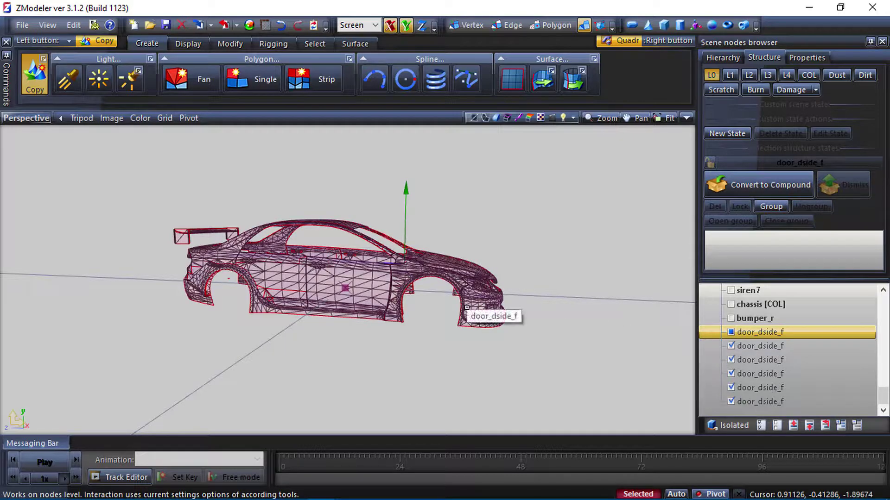
pyautogui.click(467, 307)
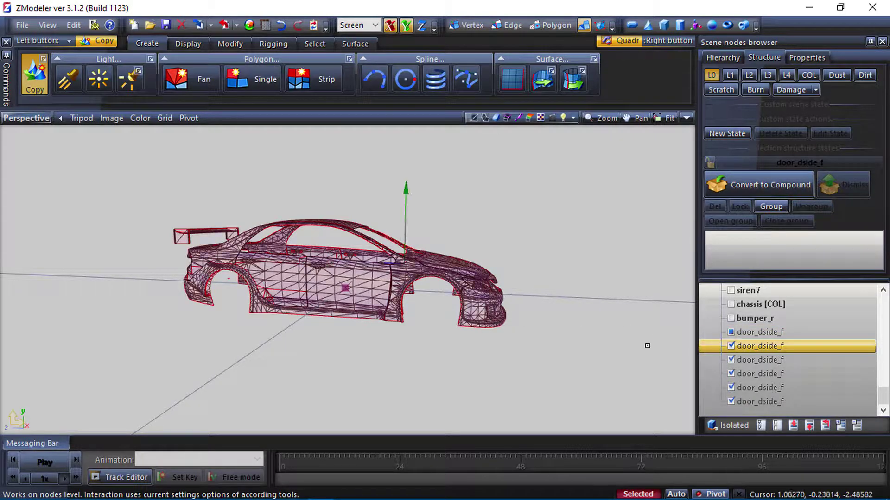
pyautogui.click(766, 360)
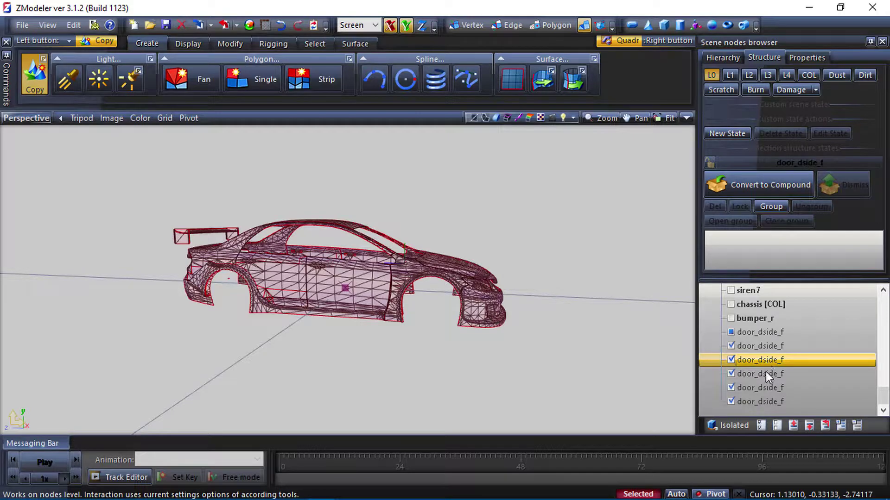
pyautogui.click(766, 374)
pyautogui.click(761, 388)
pyautogui.click(759, 401)
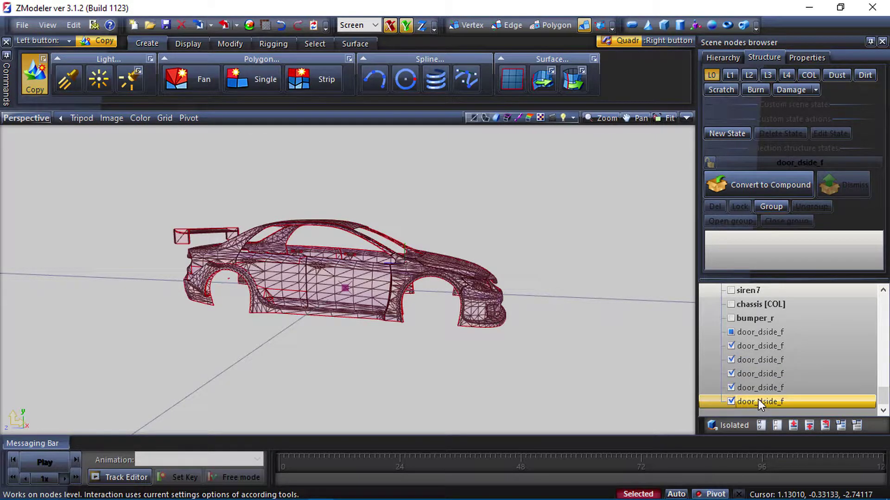
pyautogui.click(758, 336)
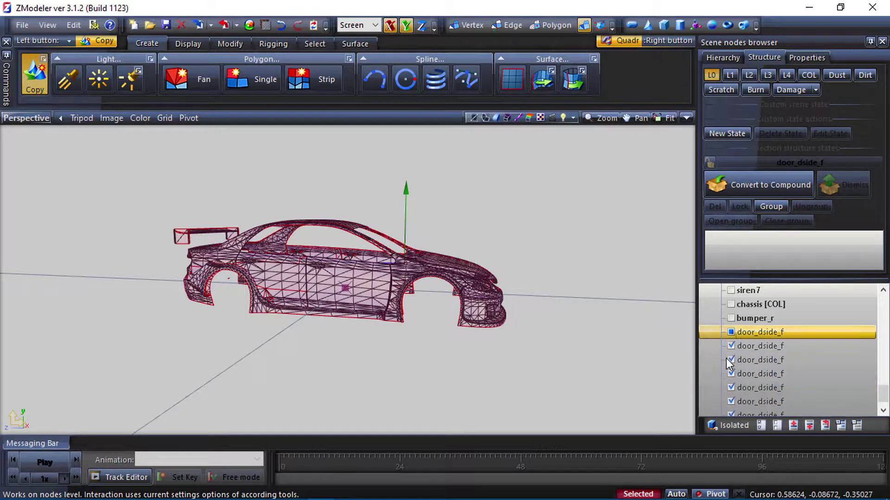
pyautogui.scroll(-1, 755, 346)
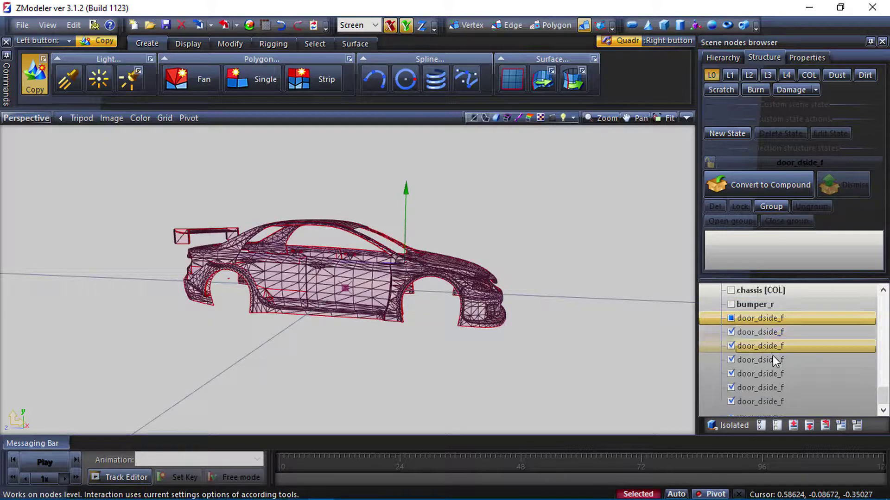
pyautogui.click(736, 402)
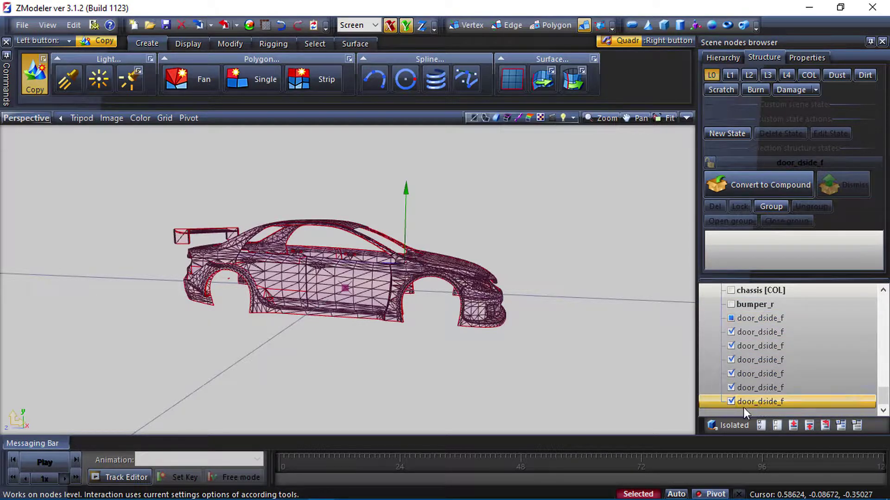
# Switch to polygon editing and clear the polygon selection on the first door_dside_f body object.
pyautogui.moveTo(605, 270); pyautogui.dragTo(358, 270, button='middle')
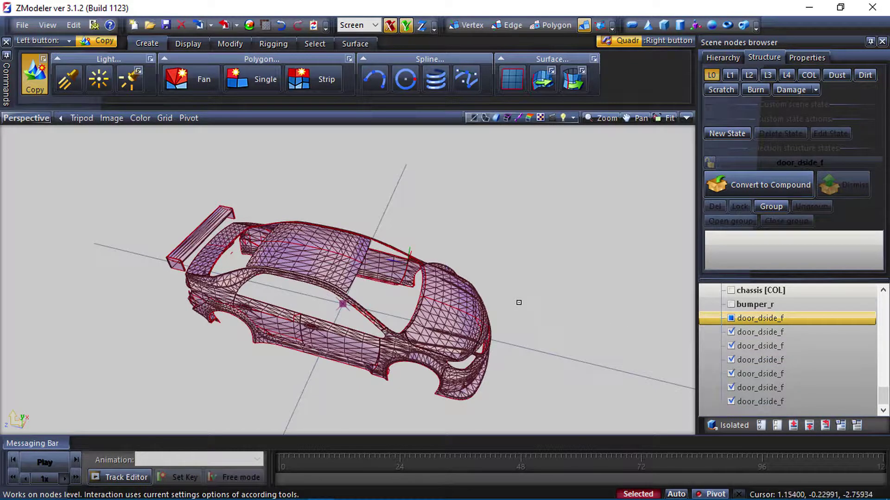
pyautogui.click(552, 25)
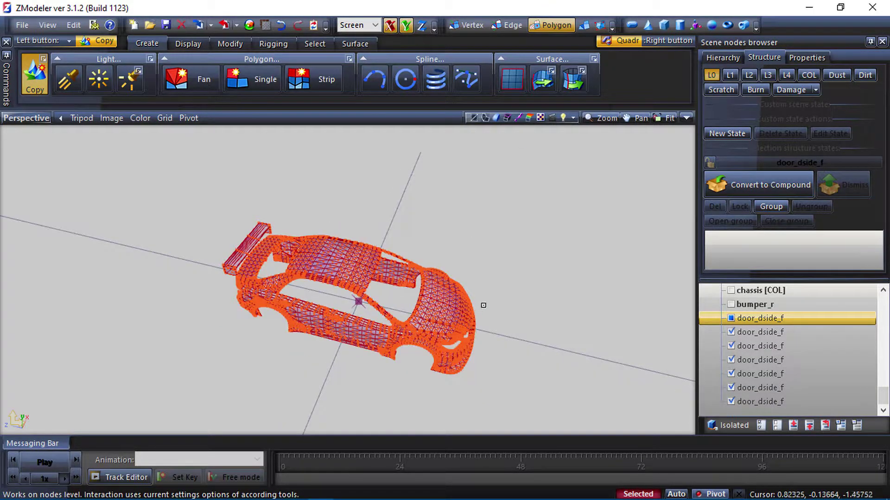
pyautogui.moveTo(388, 336); pyautogui.dragTo(399, 275, button='middle')
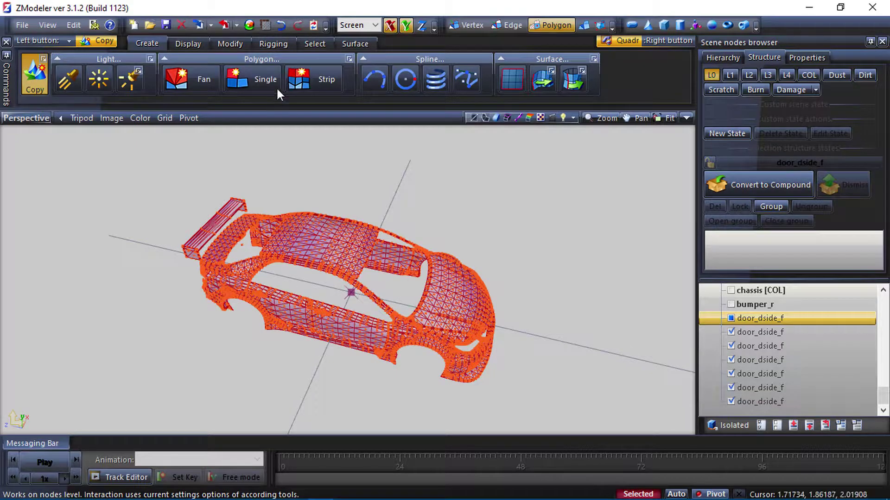
pyautogui.click(314, 44)
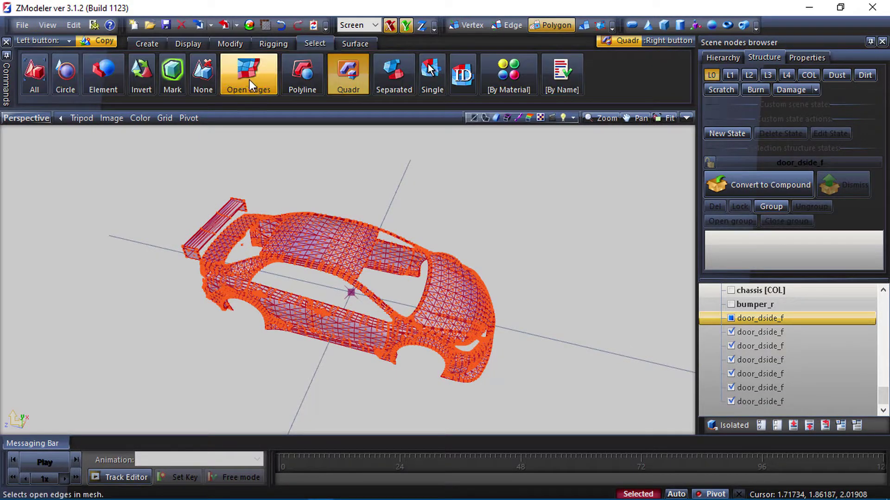
pyautogui.rightClick(205, 81)
pyautogui.rightClick(351, 239)
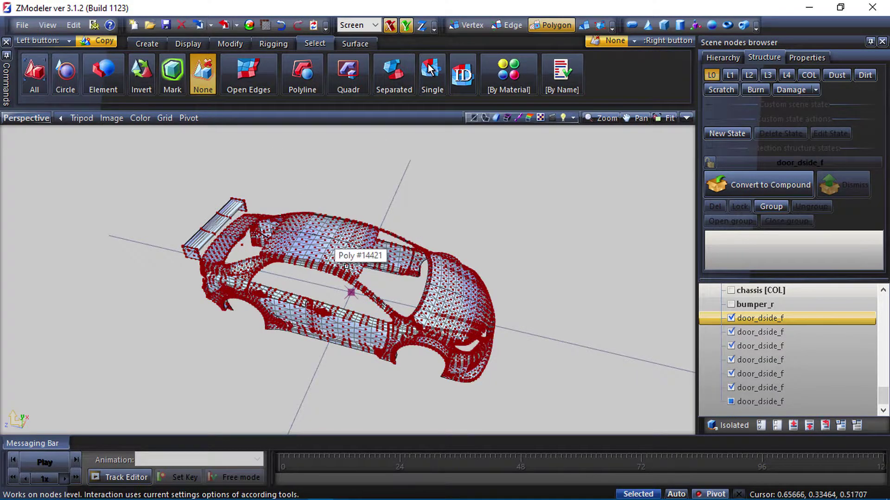
# From above, select all body polygons behind the front end, including roof, sides and spoiler, and delete them.
pyautogui.moveTo(455, 249); pyautogui.dragTo(413, 277, button='middle')
pyautogui.scroll(-2, 415, 278)
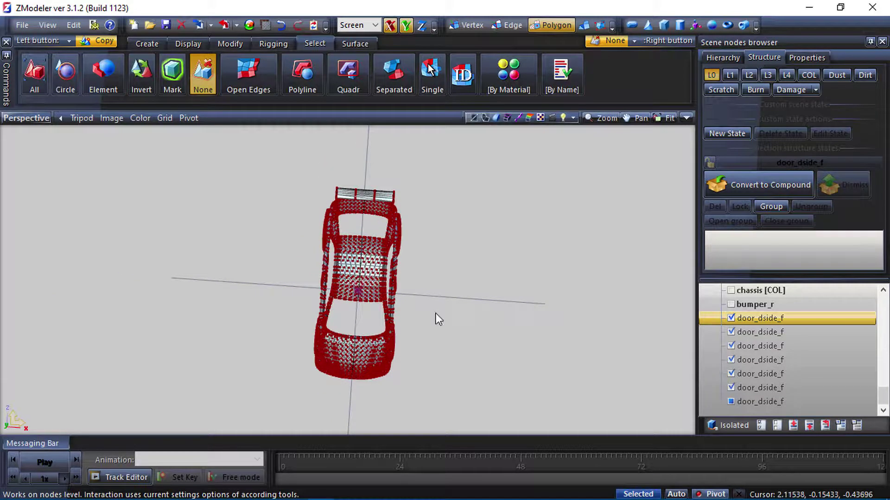
pyautogui.scroll(3, 437, 312)
pyautogui.click(343, 77)
pyautogui.moveTo(482, 322); pyautogui.dragTo(152, 125)
pyautogui.scroll(-1, 341, 234)
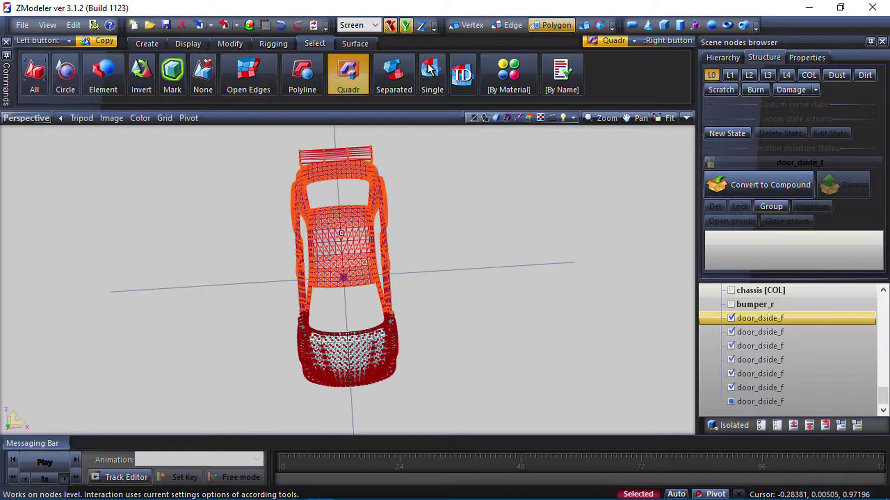
pyautogui.rightClick(342, 233)
pyautogui.moveTo(360, 235)
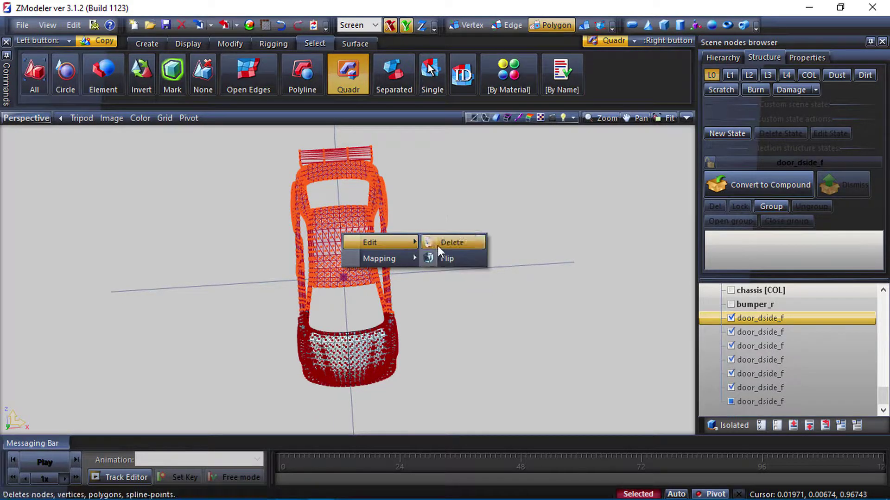
pyautogui.click(471, 242)
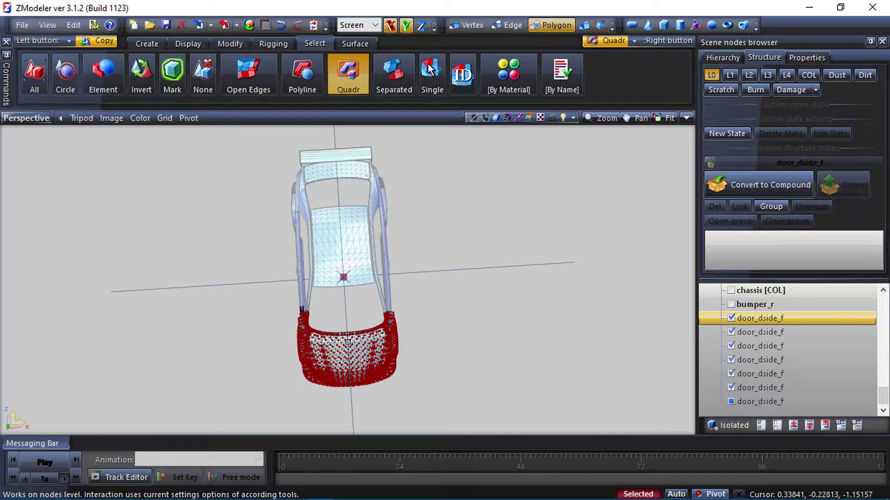
# Show only the first door_dside_f object and delete the leftover polygons behind the hood and front fenders.
pyautogui.click(777, 425)
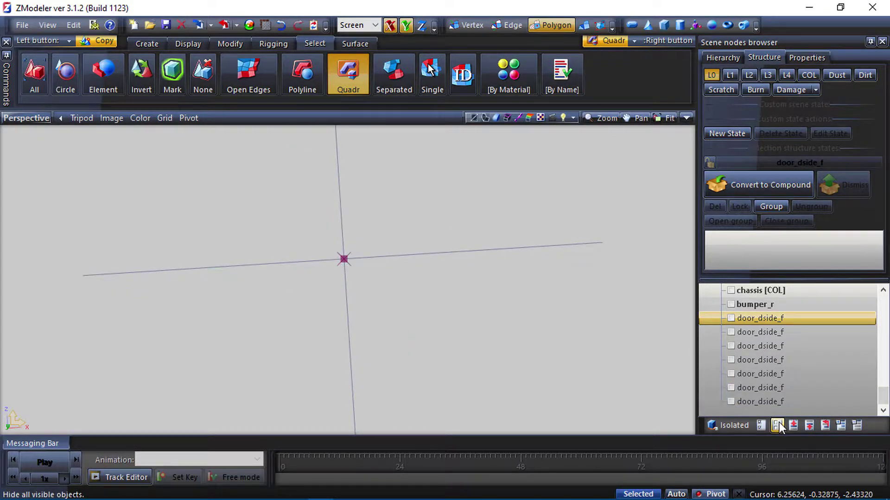
pyautogui.click(732, 318)
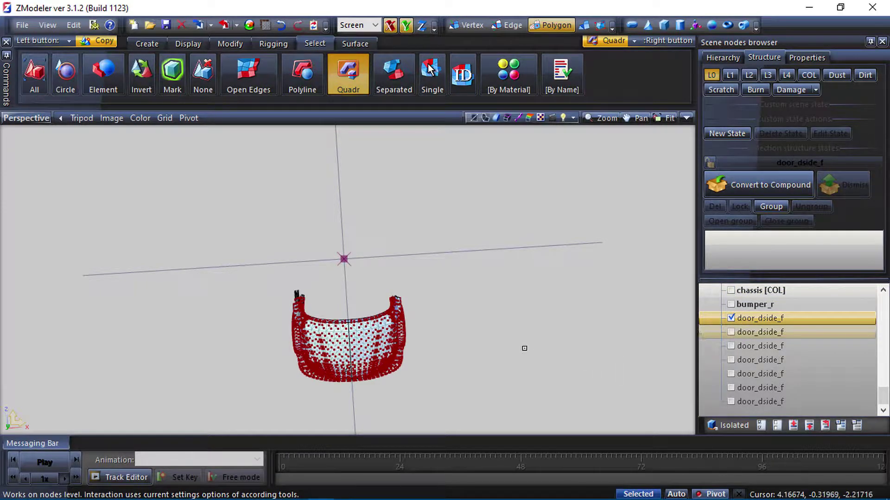
pyautogui.scroll(3, 366, 352)
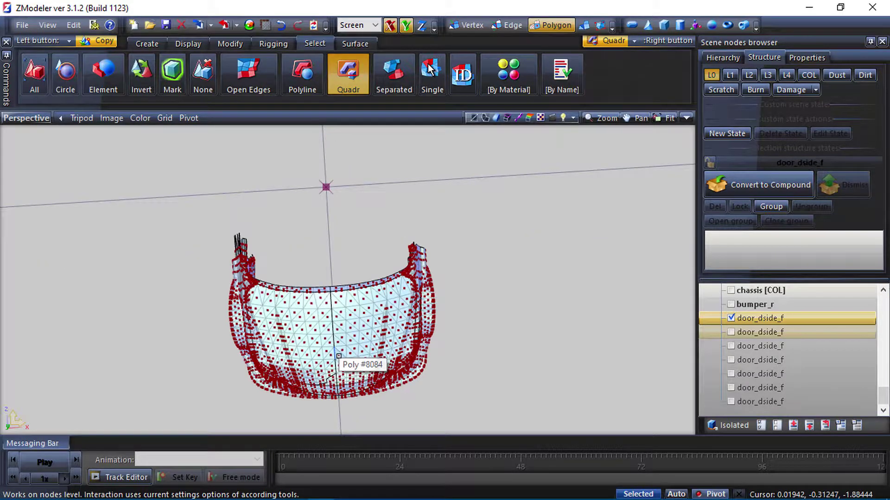
pyautogui.scroll(1, 339, 356)
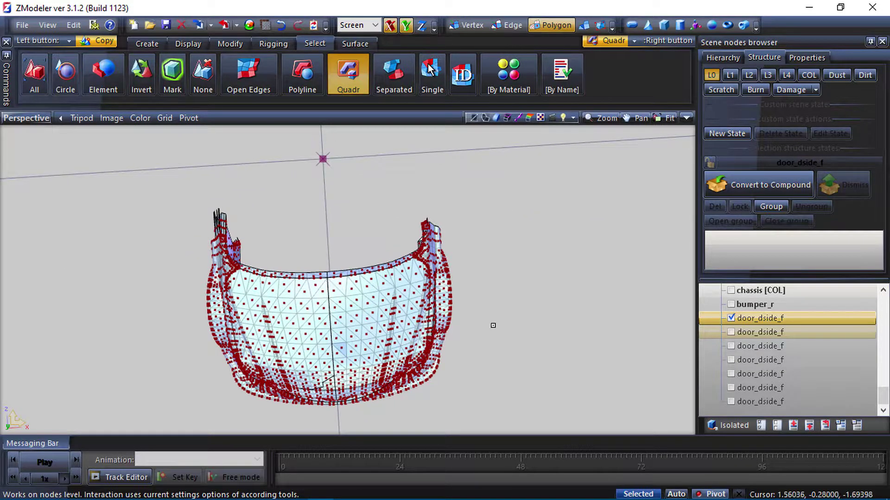
pyautogui.moveTo(495, 300); pyautogui.dragTo(39, 172, button='right')
pyautogui.rightClick(325, 295)
pyautogui.moveTo(365, 304)
pyautogui.click(433, 305)
pyautogui.moveTo(342, 349); pyautogui.dragTo(341, 316, button='middle')
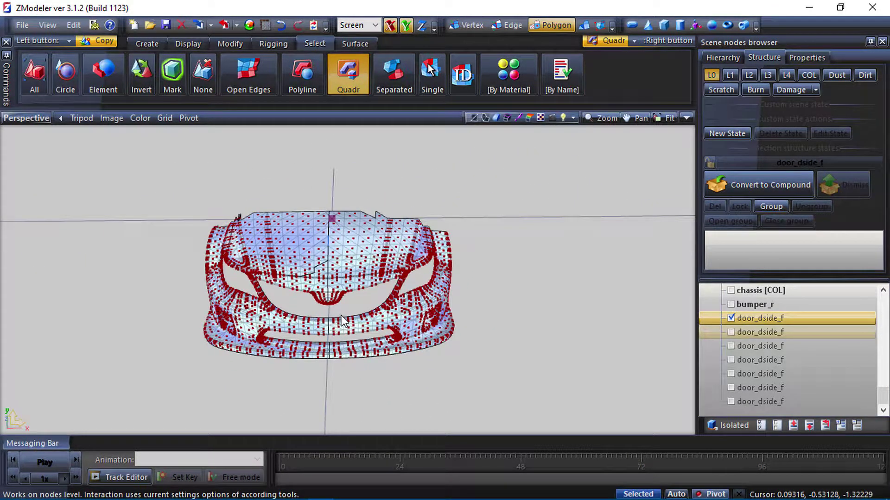
# Try to delete both halves of the hood as separated polygon pieces.
pyautogui.click(401, 76)
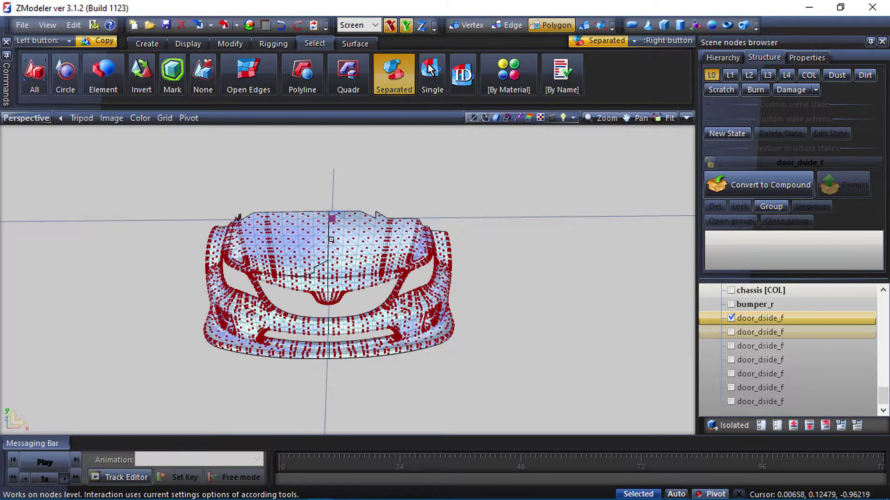
pyautogui.rightClick(320, 250)
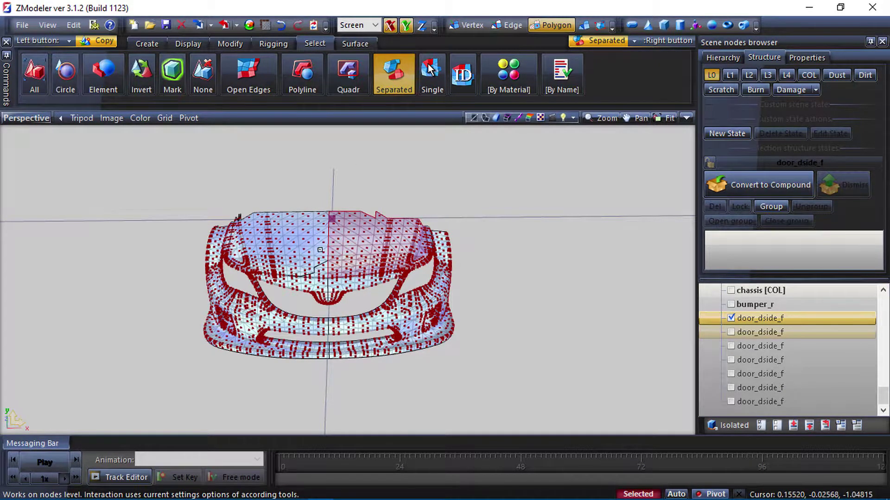
pyautogui.rightClick(283, 246)
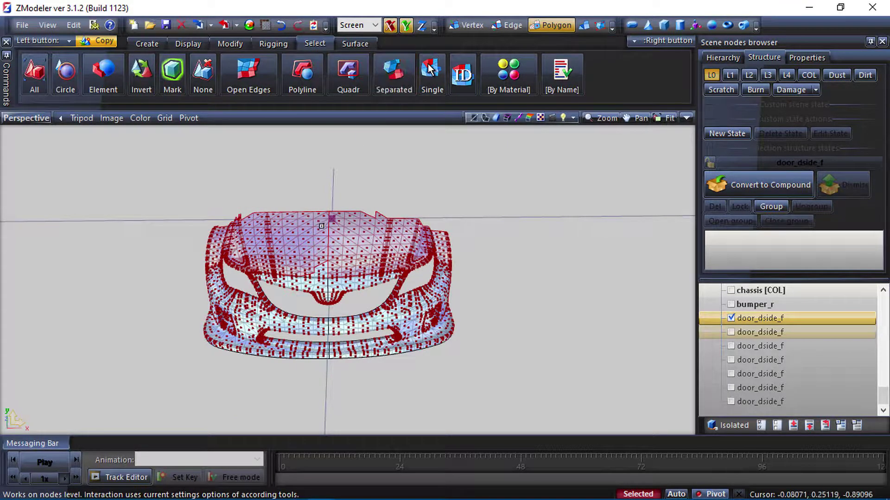
pyautogui.rightClick(316, 245)
pyautogui.moveTo(341, 253)
pyautogui.click(436, 258)
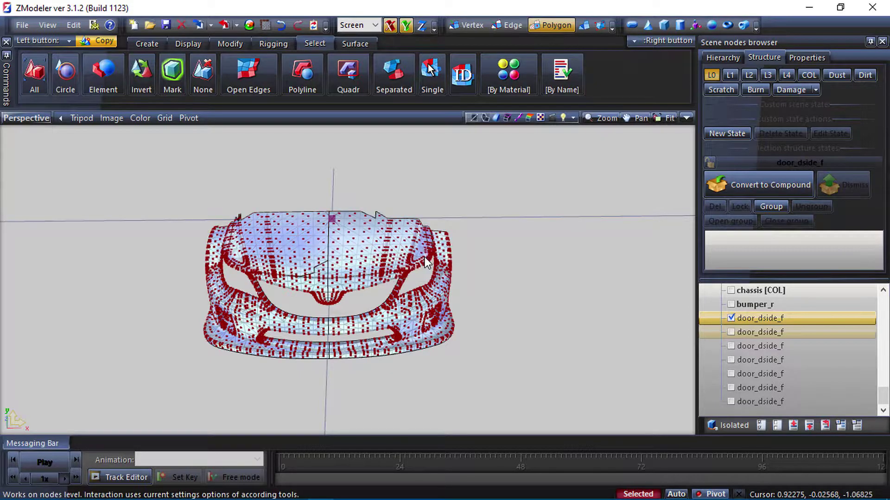
# Select the hood halves and both front fenders as separated pieces and delete them.
pyautogui.rightClick(404, 77)
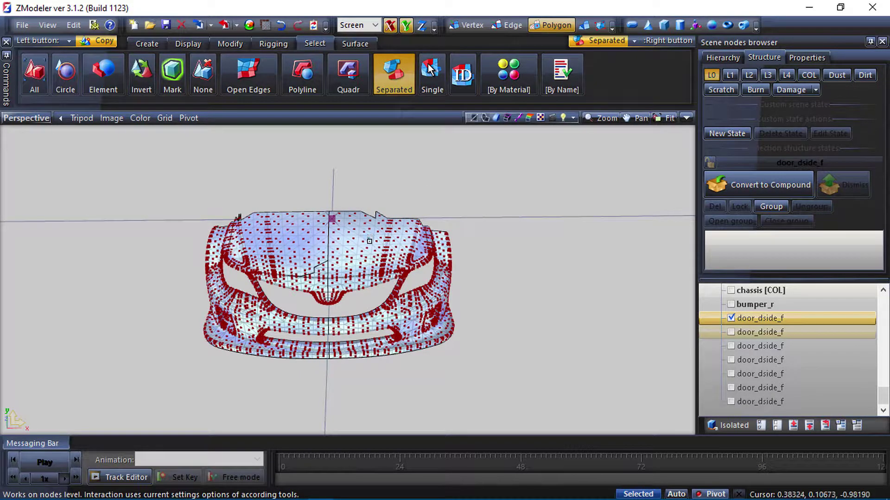
pyautogui.rightClick(370, 241)
pyautogui.rightClick(233, 244)
pyautogui.rightClick(222, 241)
pyautogui.rightClick(443, 241)
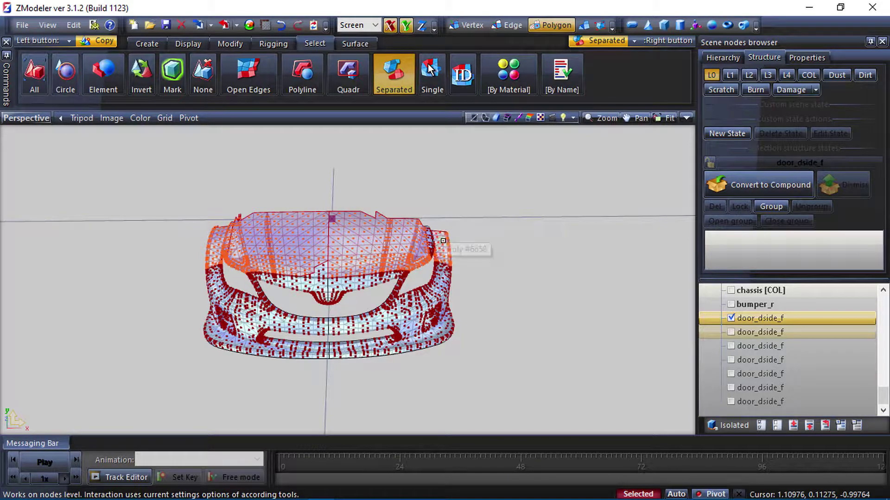
pyautogui.click(407, 77)
pyautogui.rightClick(352, 239)
pyautogui.moveTo(378, 248)
pyautogui.click(464, 246)
# Delete the leftover fender strip floating above the side of the front bumper.
pyautogui.scroll(3, 443, 250)
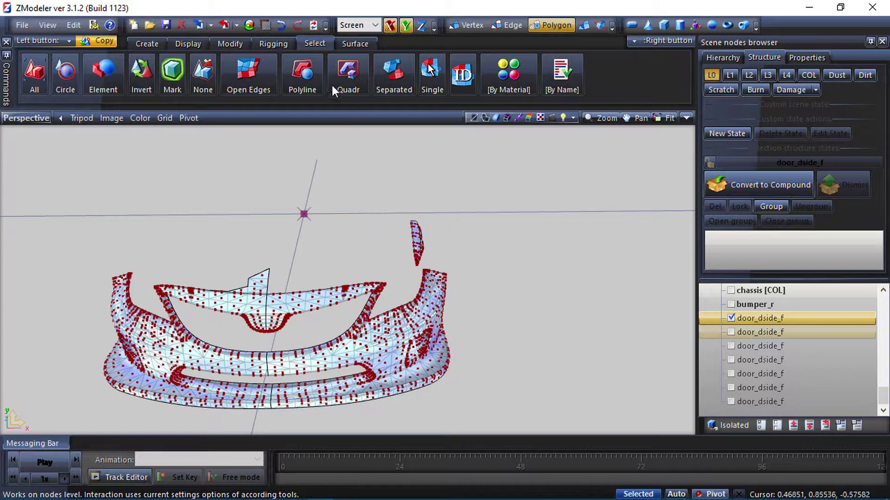
pyautogui.click(348, 78)
pyautogui.scroll(2, 451, 170)
pyautogui.moveTo(443, 152); pyautogui.dragTo(370, 243, button='right')
pyautogui.rightClick(412, 221)
pyautogui.moveTo(445, 229)
pyautogui.click(502, 234)
# Delete the remaining hood polygons sticking up above the grille so only the front bumper piece is left.
pyautogui.moveTo(88, 283); pyautogui.dragTo(251, 258, button='middle')
pyautogui.moveTo(320, 181); pyautogui.dragTo(222, 251, button='right')
pyautogui.rightClick(266, 218)
pyautogui.moveTo(299, 227)
pyautogui.click(358, 229)
pyautogui.rightClick(257, 247)
pyautogui.moveTo(290, 253)
pyautogui.click(352, 257)
pyautogui.moveTo(247, 221); pyautogui.dragTo(193, 258, button='right')
pyautogui.moveTo(235, 229); pyautogui.dragTo(194, 255, button='right')
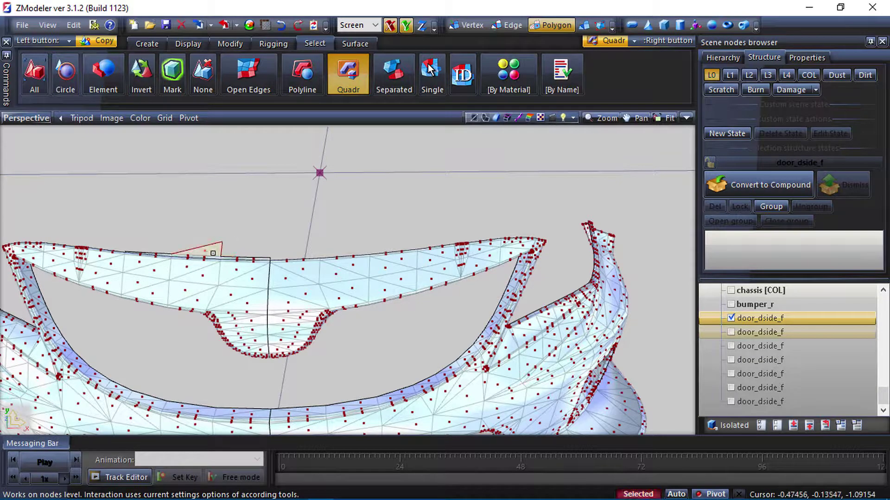
pyautogui.scroll(-5, 212, 253)
pyautogui.moveTo(212, 262); pyautogui.dragTo(460, 258, button='middle')
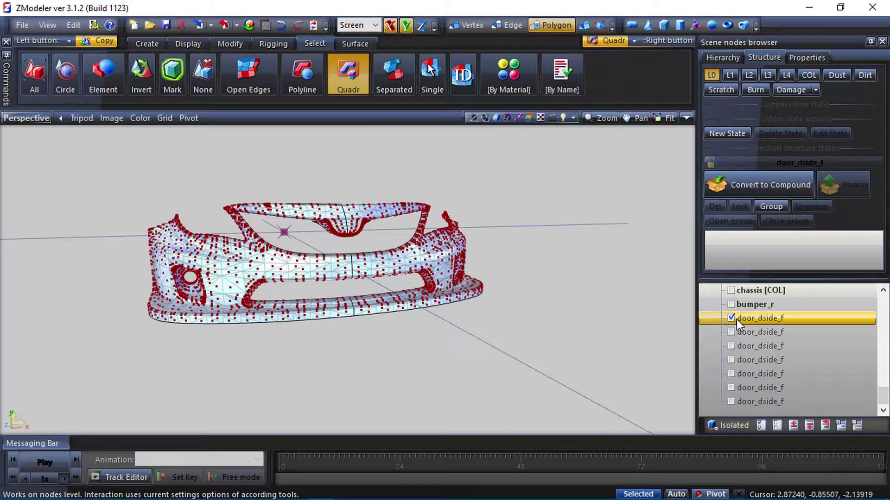
# Convert the front bumper object to a compound and hide it, then show the second door_dside_f object and convert it too.
pyautogui.click(760, 182)
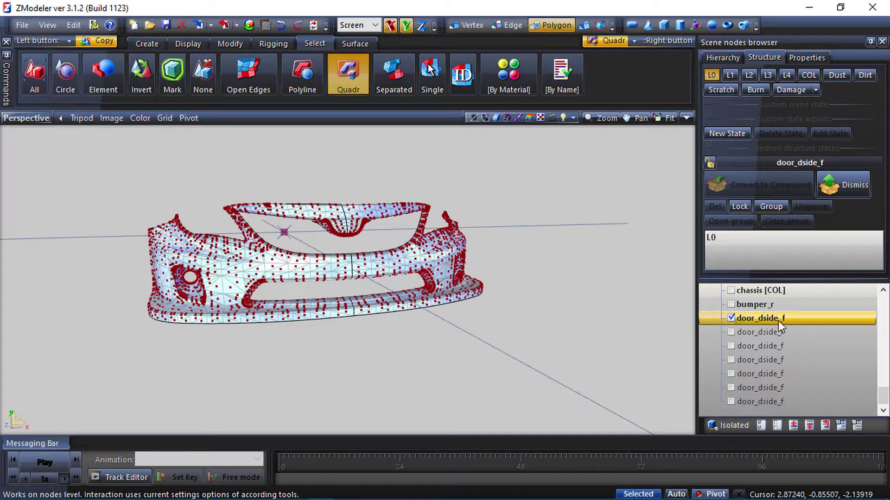
pyautogui.click(731, 318)
pyautogui.click(733, 332)
pyautogui.click(756, 331)
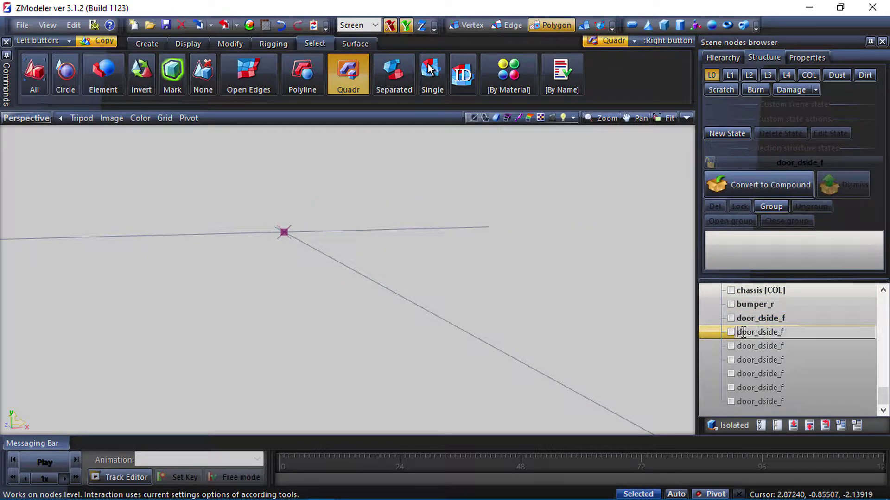
pyautogui.click(731, 332)
pyautogui.click(765, 182)
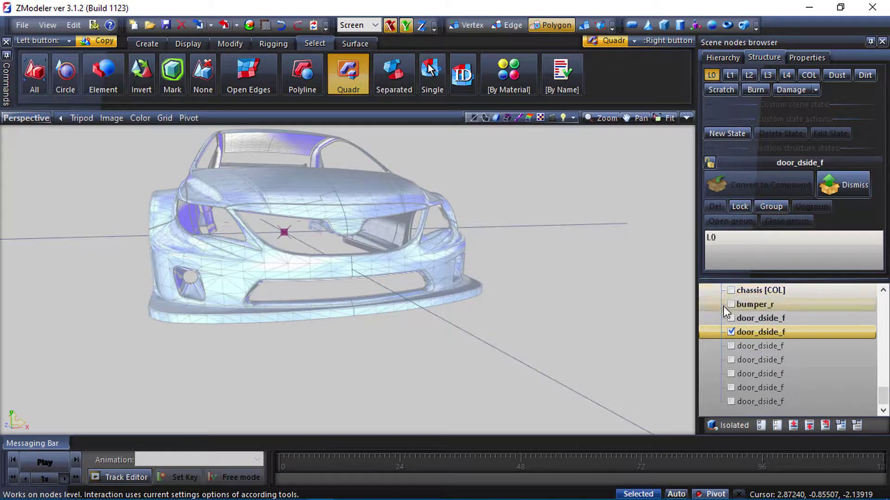
# Convert the third, fourth and fifth door_dside_f objects to compounds, showing each one in turn and hiding the previous one.
pyautogui.click(730, 347)
pyautogui.click(743, 347)
pyautogui.click(733, 333)
pyautogui.click(767, 188)
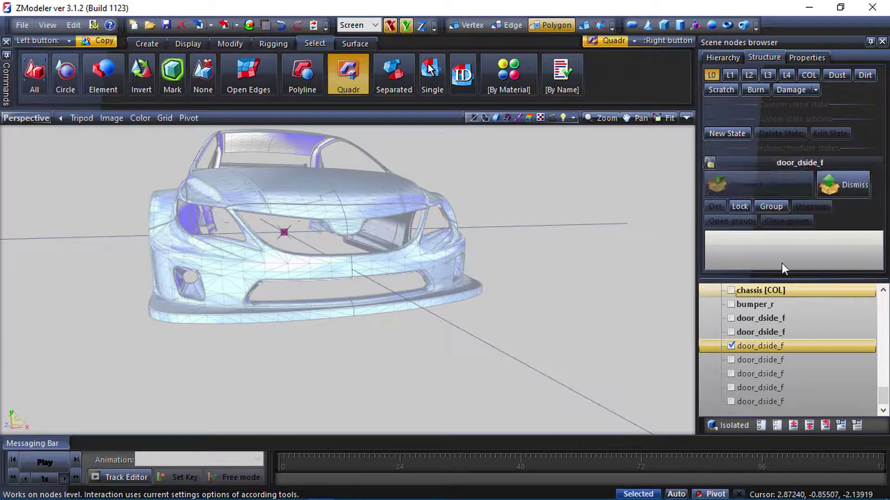
pyautogui.click(735, 360)
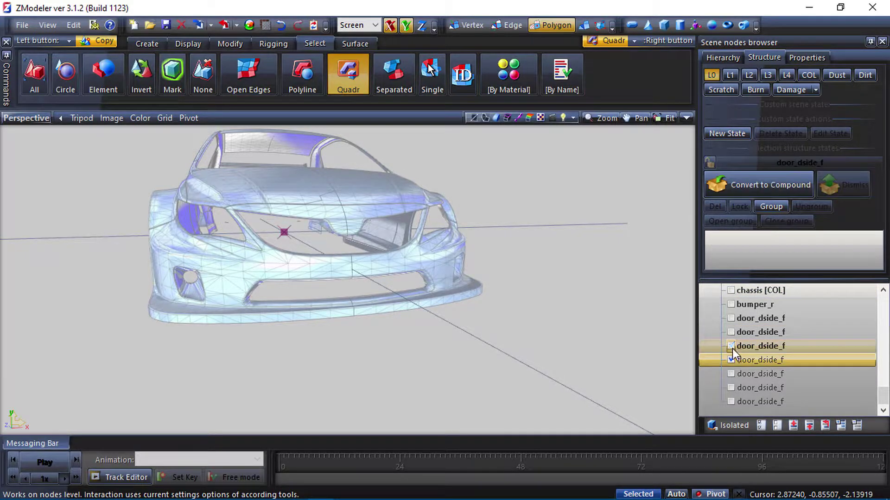
pyautogui.click(765, 184)
pyautogui.click(731, 360)
pyautogui.click(731, 374)
pyautogui.click(760, 187)
# Convert the last two door_dside_f objects to compounds, leaving only the final one visible.
pyautogui.click(736, 388)
pyautogui.click(731, 375)
pyautogui.click(732, 387)
pyautogui.click(743, 388)
pyautogui.click(763, 187)
pyautogui.click(732, 402)
pyautogui.click(749, 403)
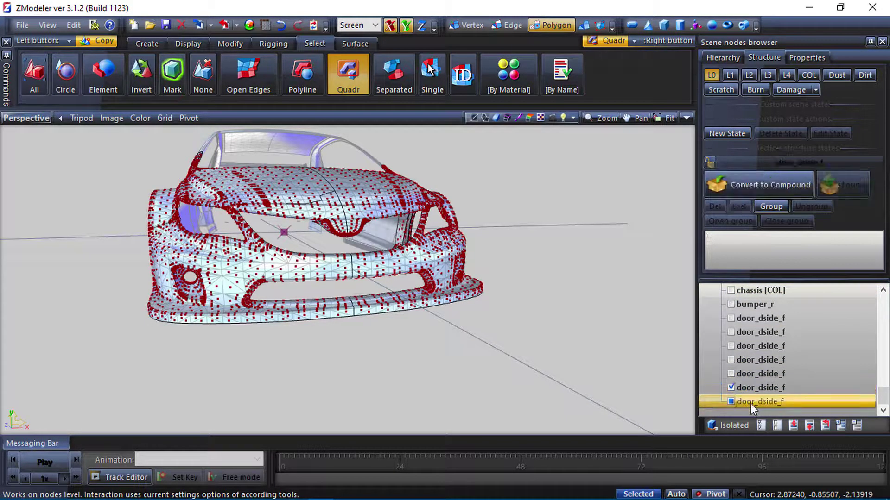
pyautogui.click(731, 388)
pyautogui.click(764, 186)
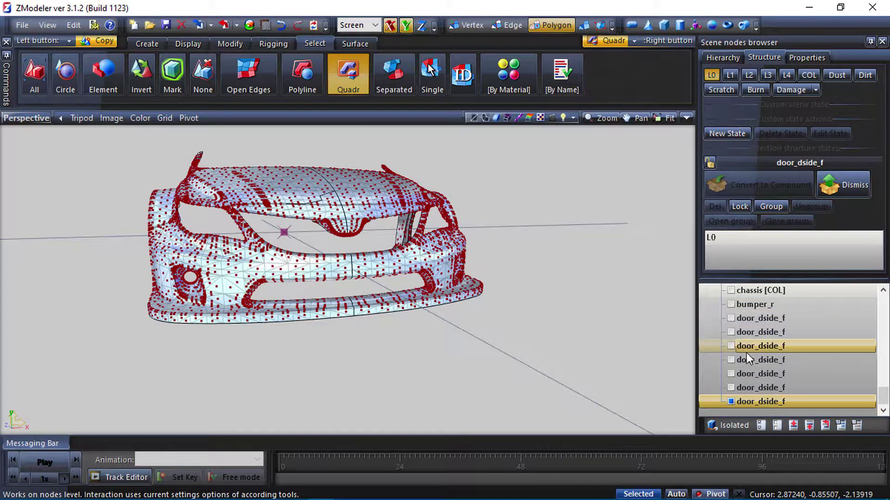
# Hide the last door_dside_f object and show only the first one, the front bumper, keeping bumper_r hidden.
pyautogui.click(760, 310)
pyautogui.click(755, 316)
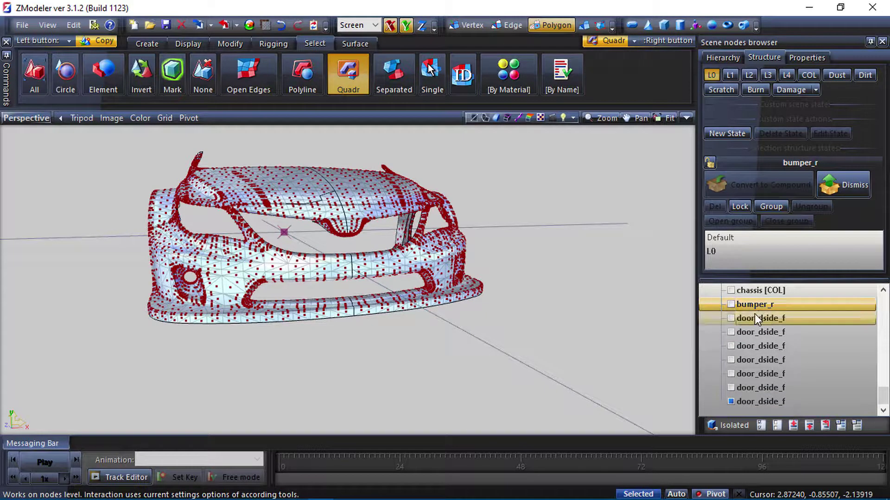
pyautogui.click(731, 318)
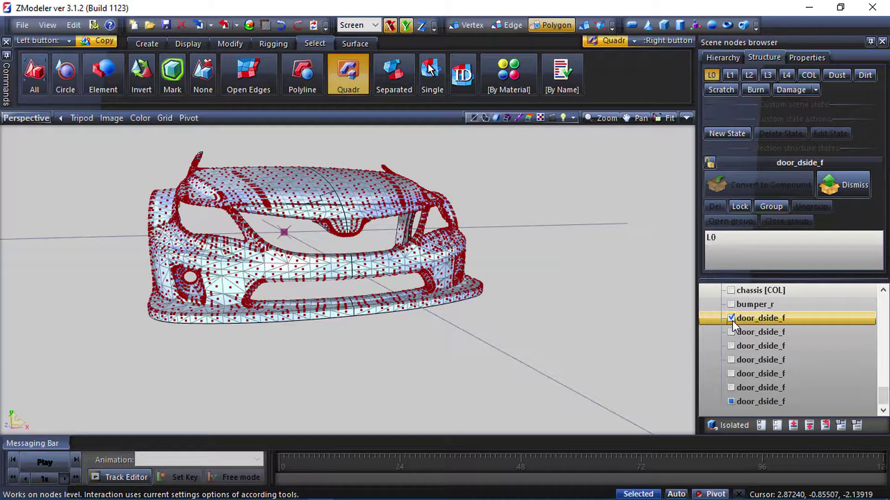
pyautogui.click(731, 401)
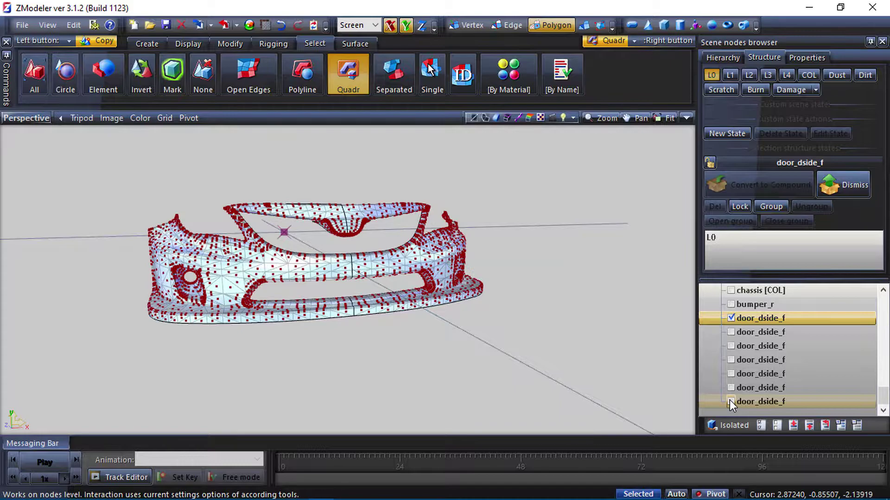
pyautogui.click(730, 305)
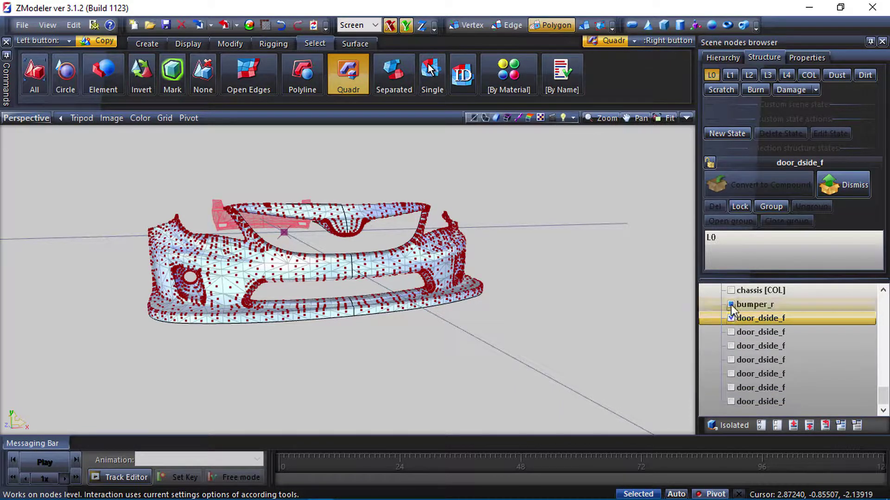
pyautogui.click(730, 304)
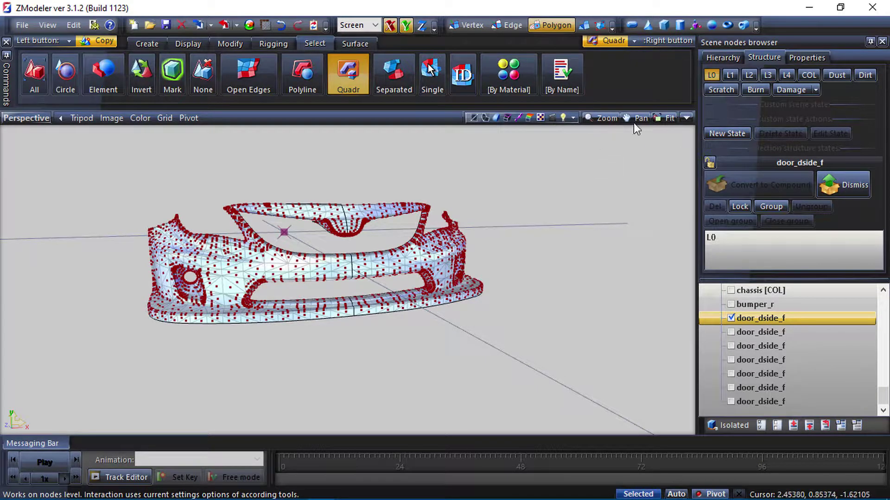
# Return to the four-view layout, change the Back view to Front and maximize it.
pyautogui.click(686, 118)
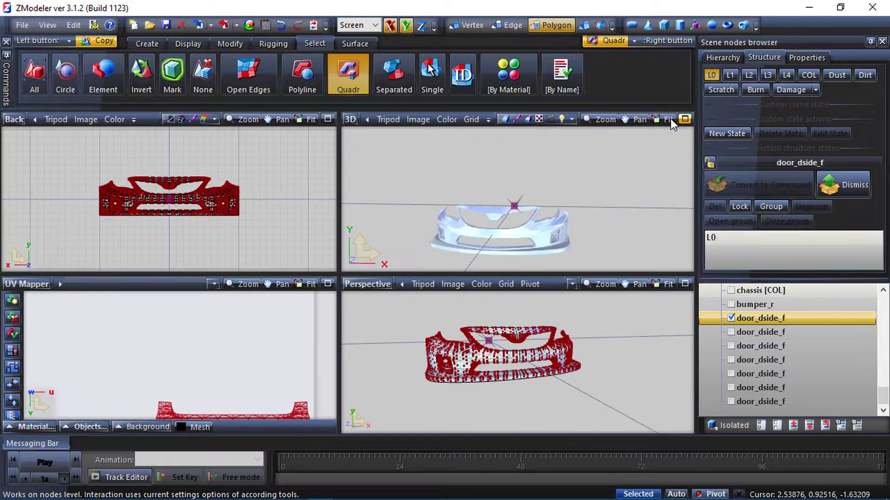
pyautogui.click(15, 119)
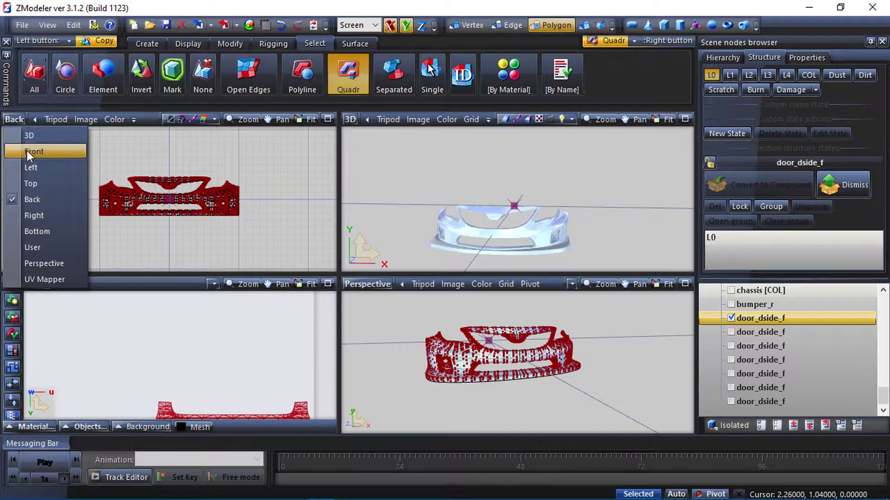
pyautogui.click(23, 135)
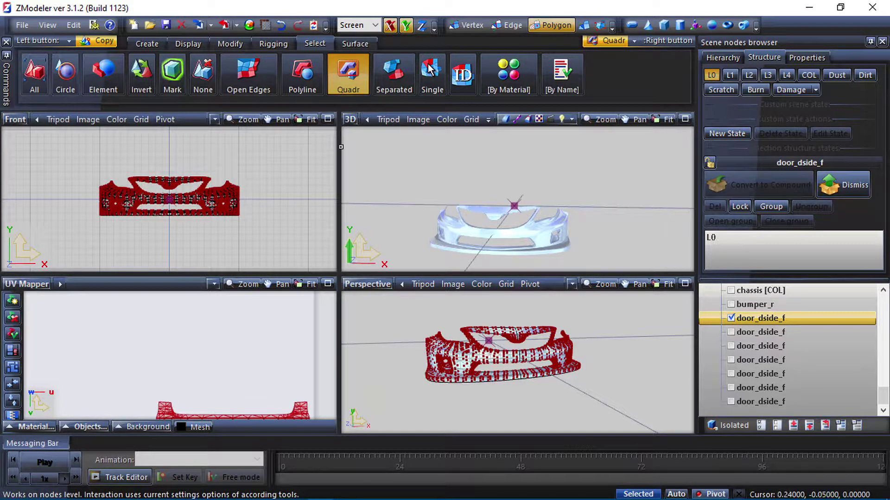
pyautogui.click(327, 119)
# Generate a new UV map for the front bumper object from viewport XY, forced onto the skin2vehicle_generic_smallspecmap material.
pyautogui.click(586, 28)
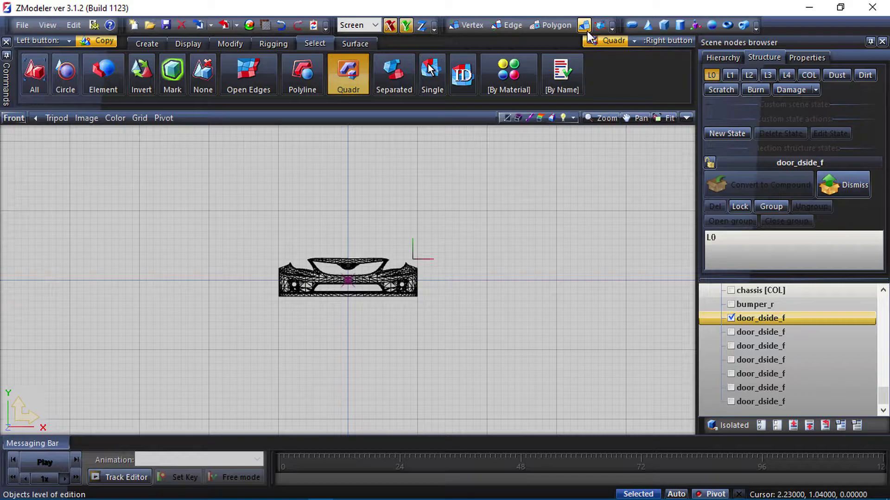
pyautogui.scroll(2, 440, 277)
pyautogui.moveTo(475, 187); pyautogui.dragTo(190, 315, button='right')
pyautogui.press('space')
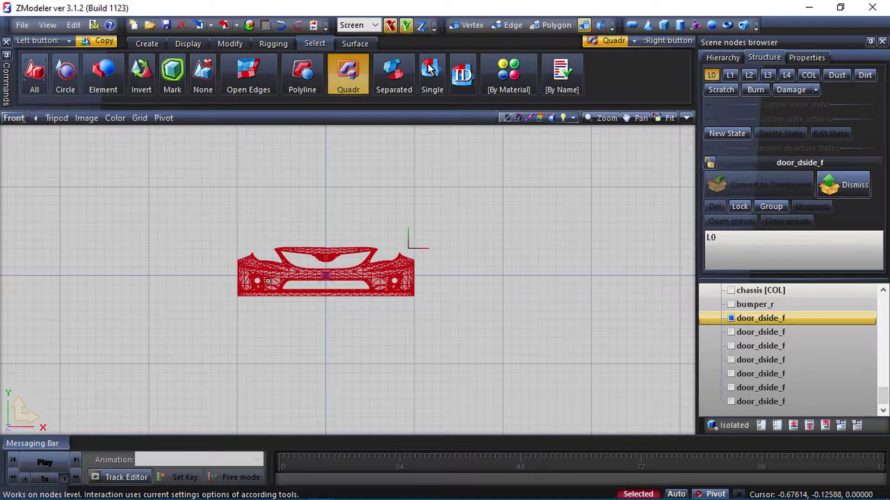
pyautogui.rightClick(267, 281)
pyautogui.click(362, 324)
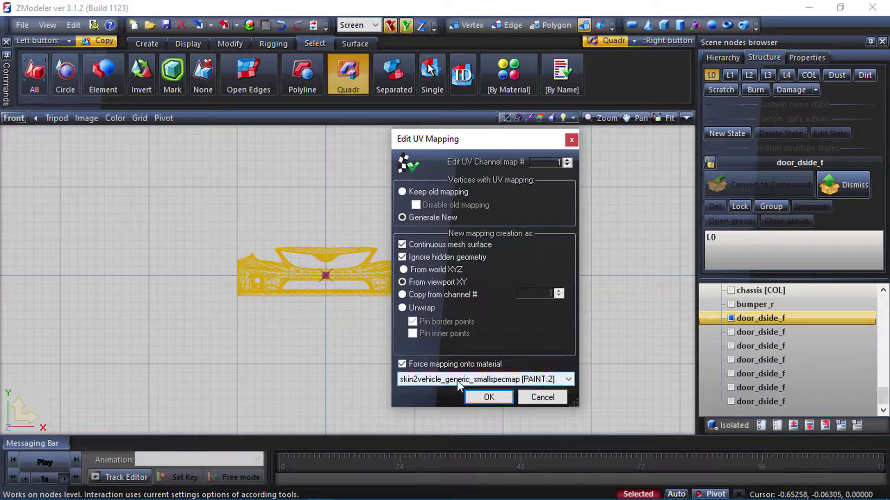
pyautogui.click(488, 399)
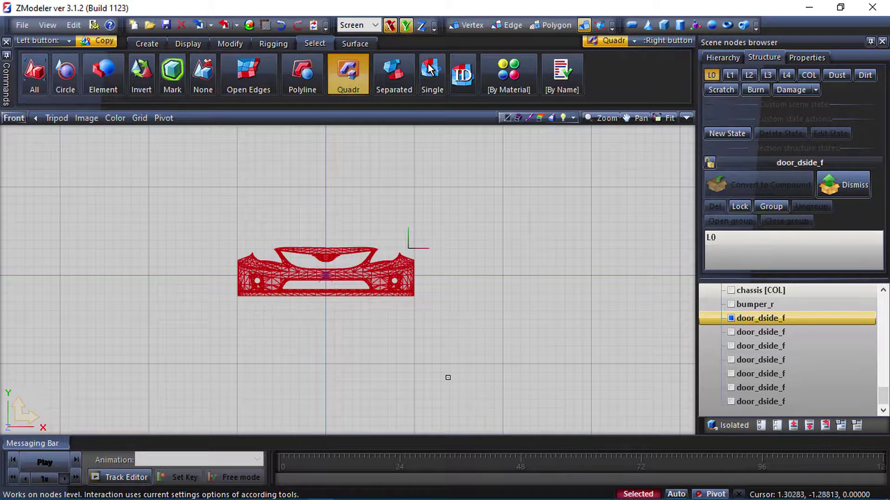
# In the maximized UV Mapper, select only the front bumper's UV island and move it into the texture's lower-left corner beside the rear bumper.
pyautogui.click(687, 118)
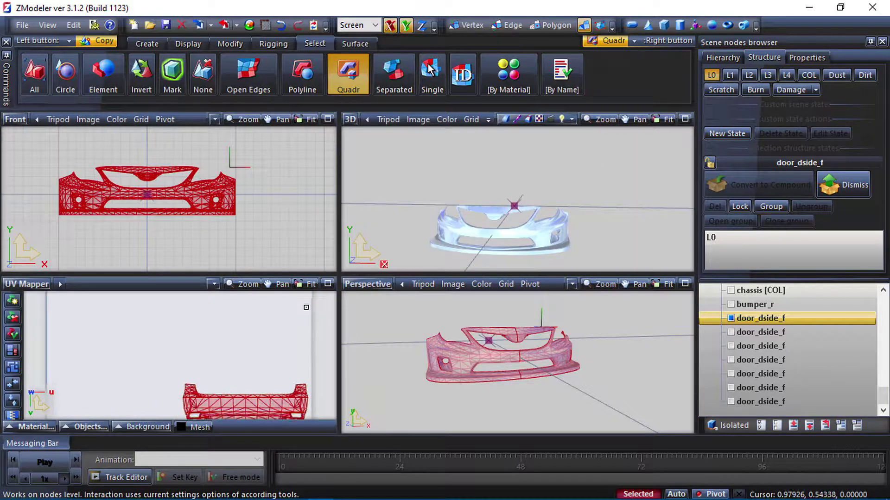
pyautogui.click(328, 285)
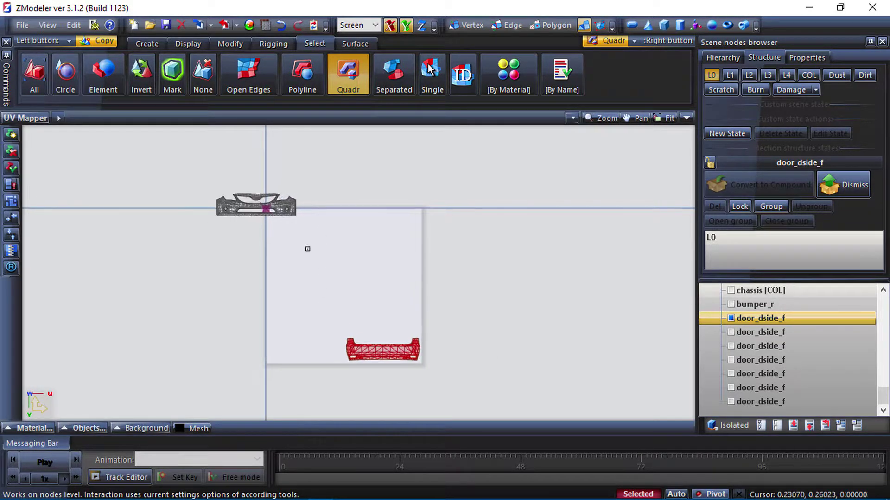
pyautogui.rightClick(202, 74)
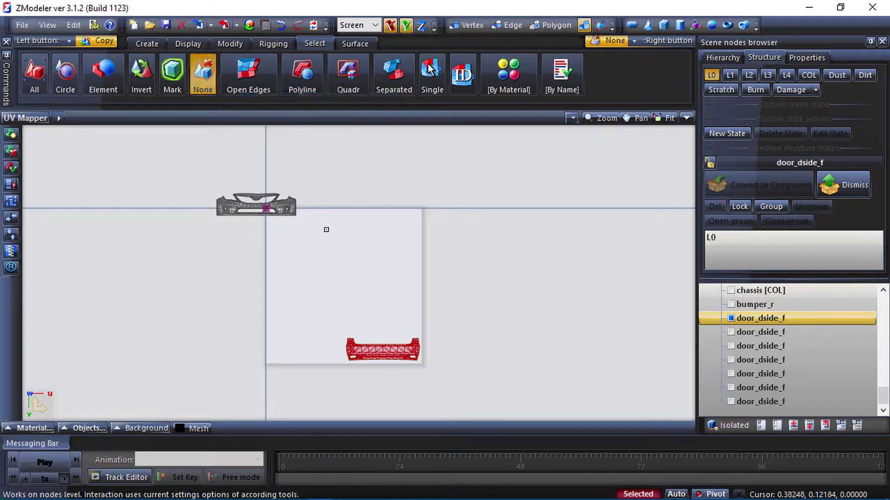
pyautogui.rightClick(373, 311)
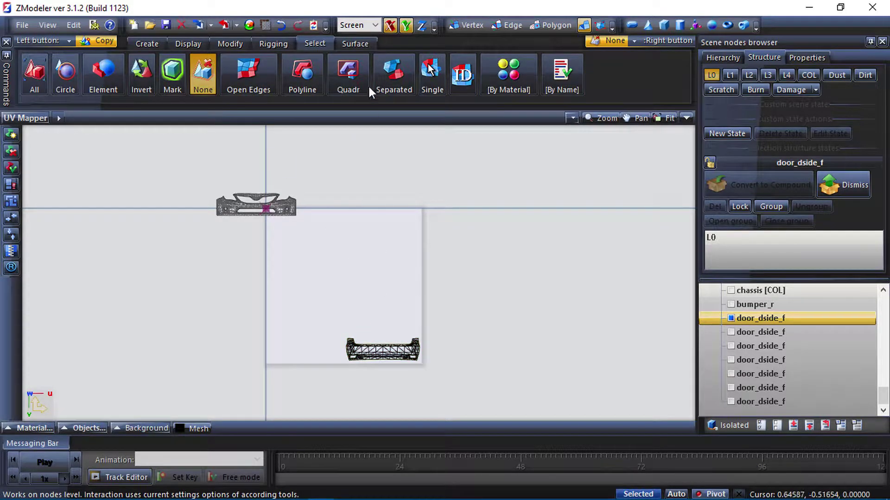
pyautogui.rightClick(355, 77)
pyautogui.moveTo(332, 176); pyautogui.dragTo(200, 242, button='right')
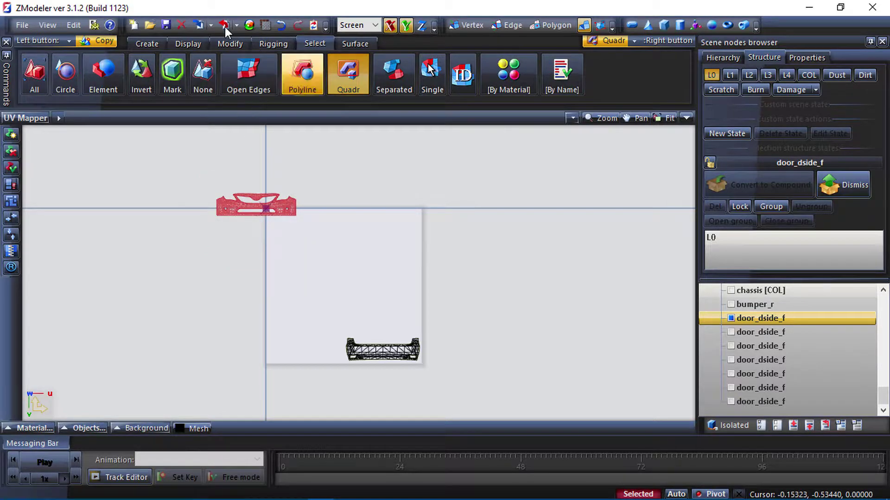
pyautogui.click(229, 45)
pyautogui.click(257, 76)
pyautogui.moveTo(266, 207); pyautogui.dragTo(324, 373)
pyautogui.scroll(5, 337, 357)
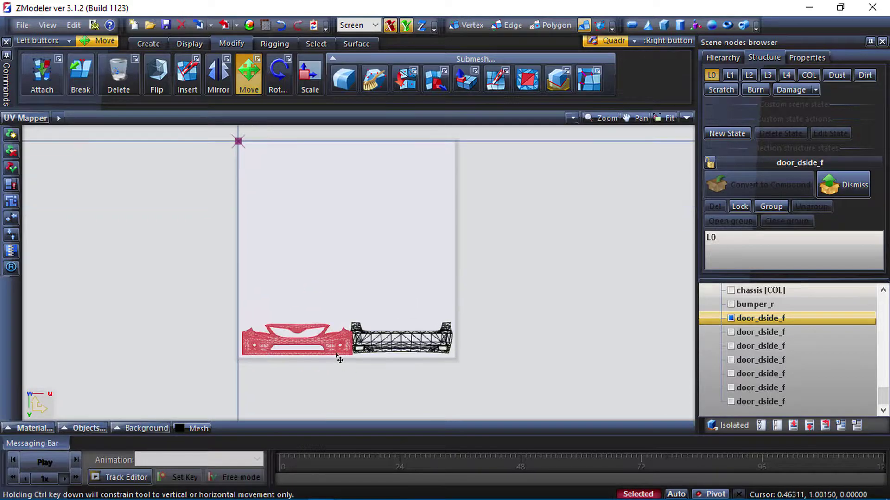
pyautogui.moveTo(349, 323); pyautogui.dragTo(343, 319)
# Scale the front bumper's UV island and reposition it within the lower-left part of the texture, clear of the rear bumper.
pyautogui.click(314, 79)
pyautogui.moveTo(323, 278); pyautogui.dragTo(325, 245)
pyautogui.press('m')
pyautogui.moveTo(326, 307); pyautogui.dragTo(328, 321)
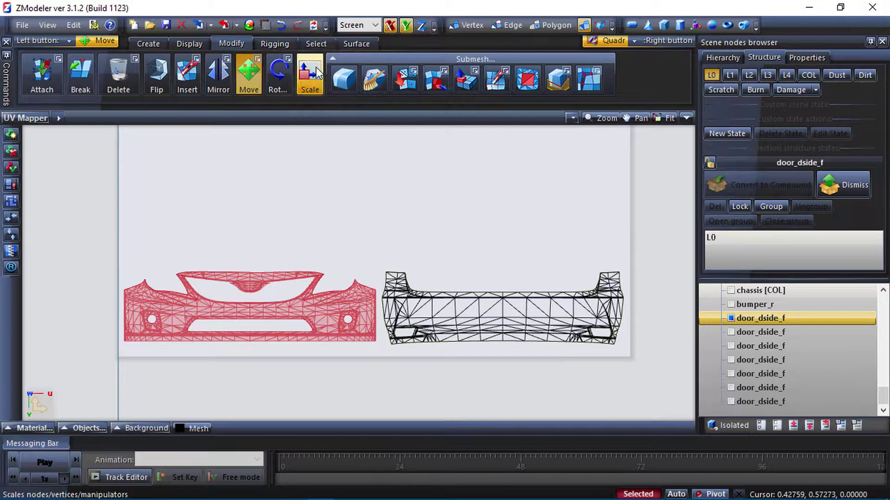
# Select only the rear bumper's UV island, scale it down slightly and move it toward the texture's lower-right corner.
pyautogui.click(316, 44)
pyautogui.click(203, 75)
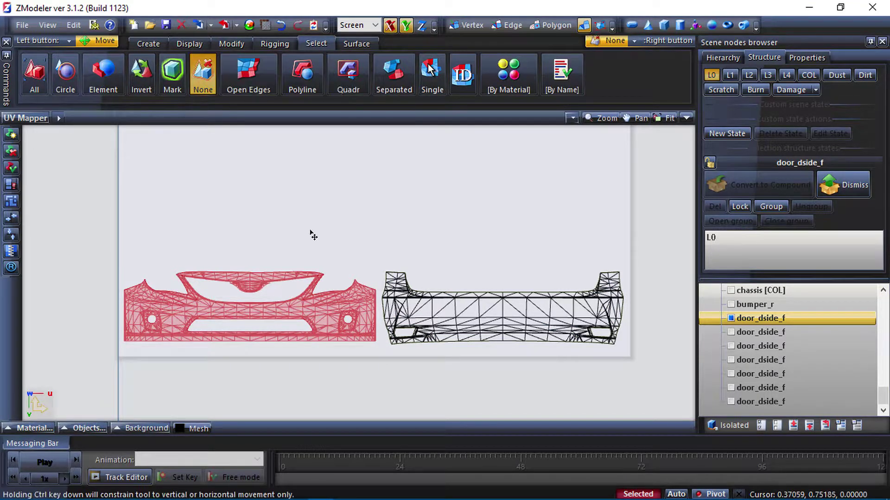
pyautogui.click(302, 75)
pyautogui.click(347, 79)
pyautogui.moveTo(650, 253); pyautogui.dragTo(504, 406)
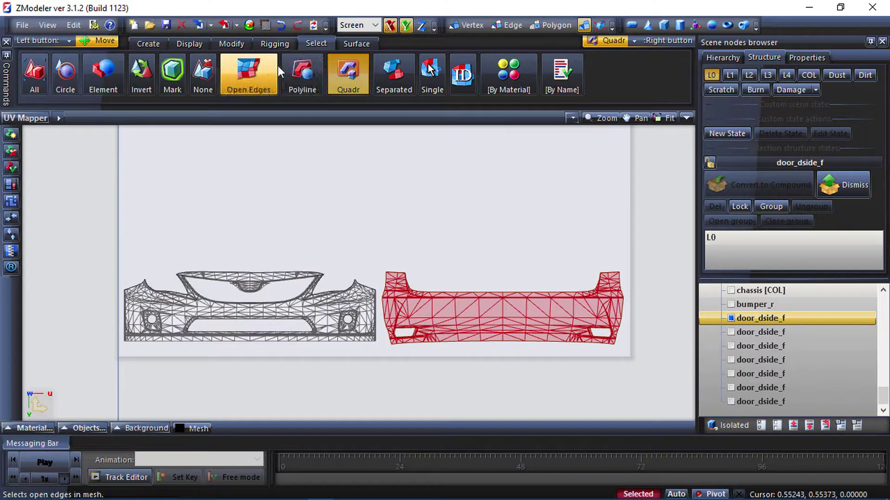
pyautogui.click(231, 43)
pyautogui.click(314, 82)
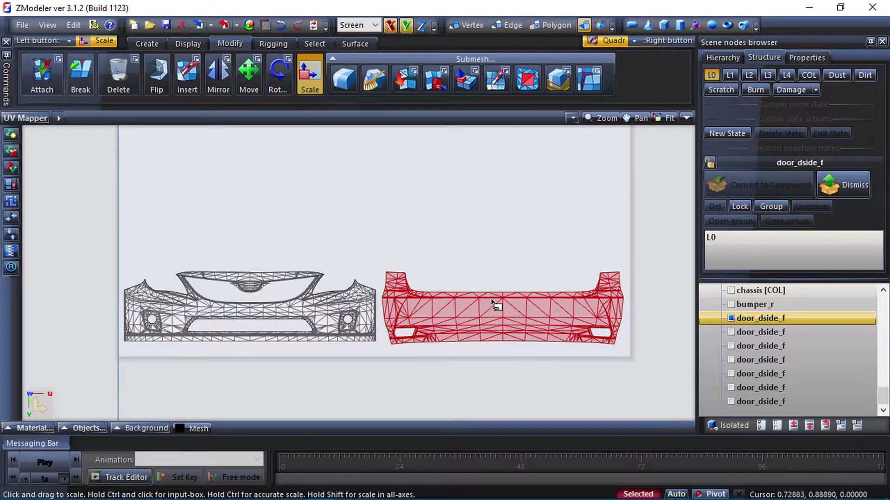
pyautogui.moveTo(492, 301); pyautogui.dragTo(484, 296)
pyautogui.click(250, 80)
pyautogui.moveTo(547, 316); pyautogui.dragTo(557, 319)
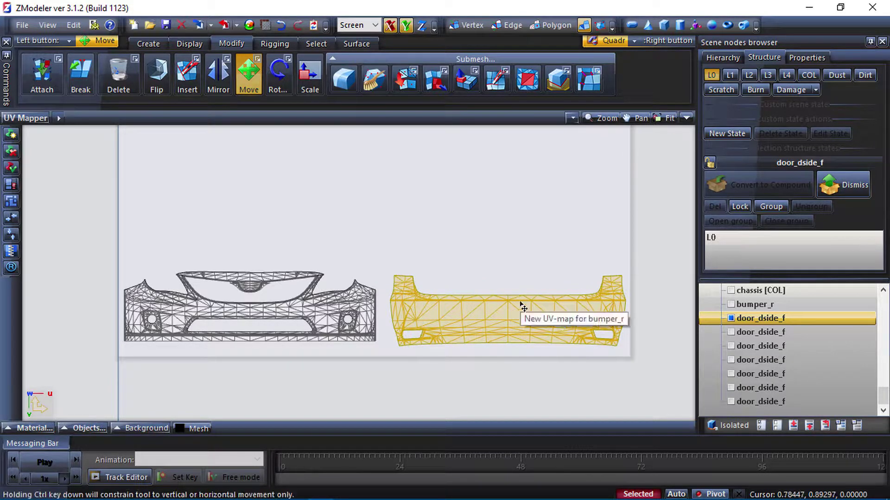
# Clear the rear bumper's UV selection and return to the four-view layout.
pyautogui.click(322, 44)
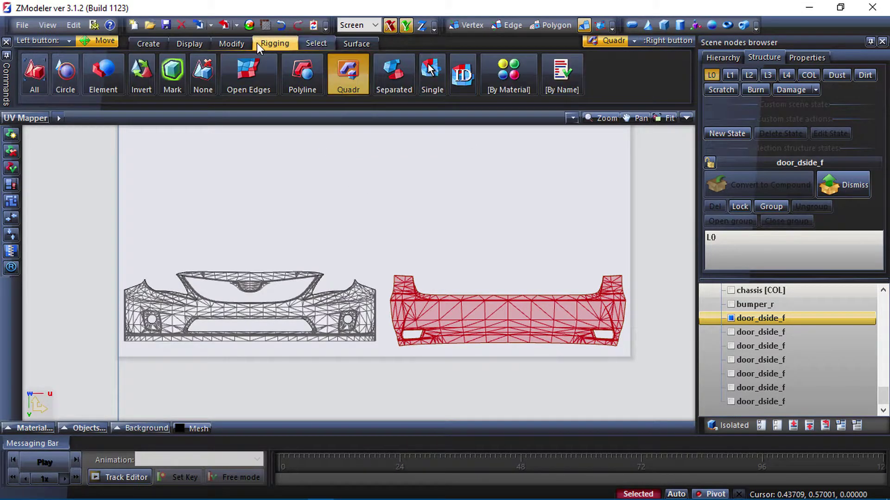
pyautogui.rightClick(354, 178)
pyautogui.scroll(-1, 333, 306)
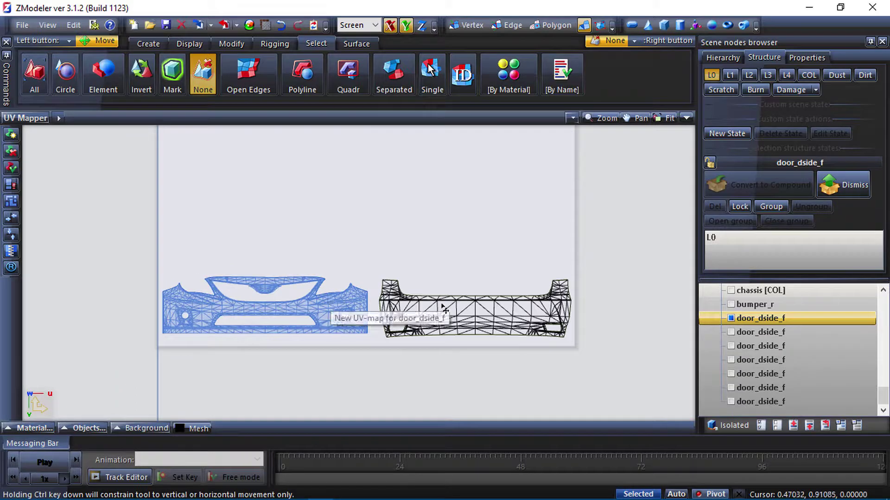
pyautogui.click(686, 119)
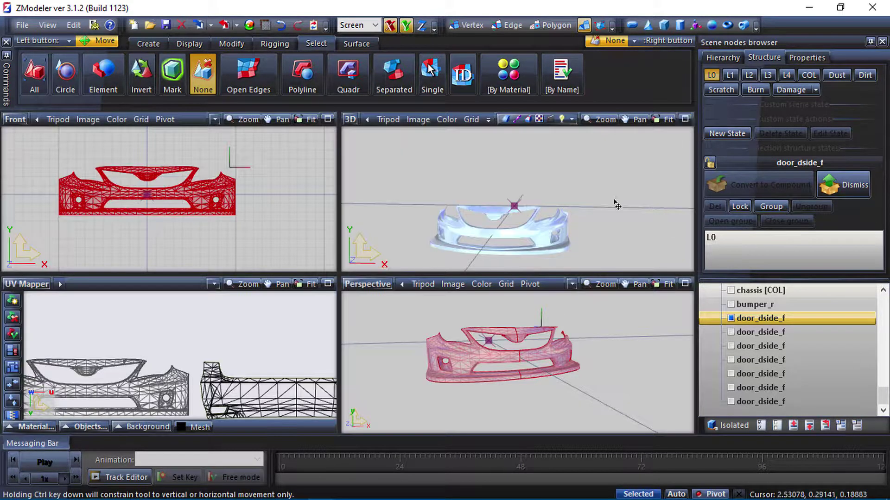
# Hide the front bumper part, show the next door_dside_f body copy, and enter polygon mode in the maximized perspective view.
pyautogui.click(731, 319)
pyautogui.click(731, 333)
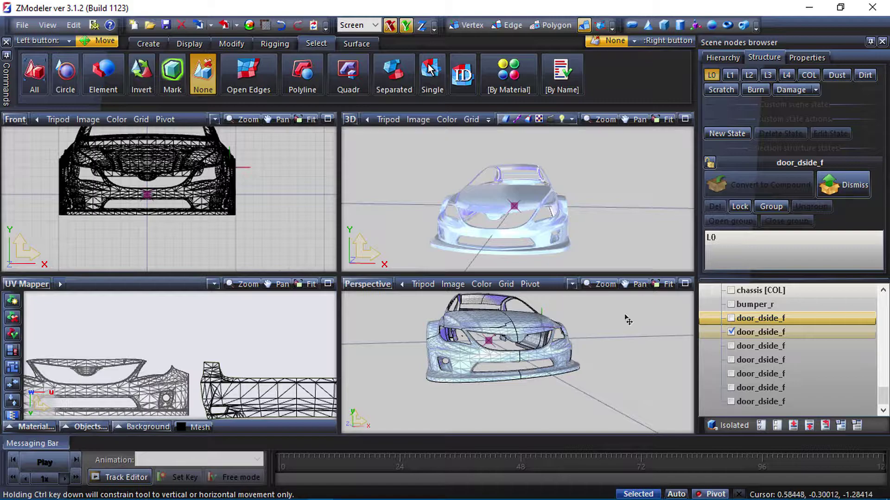
pyautogui.click(685, 284)
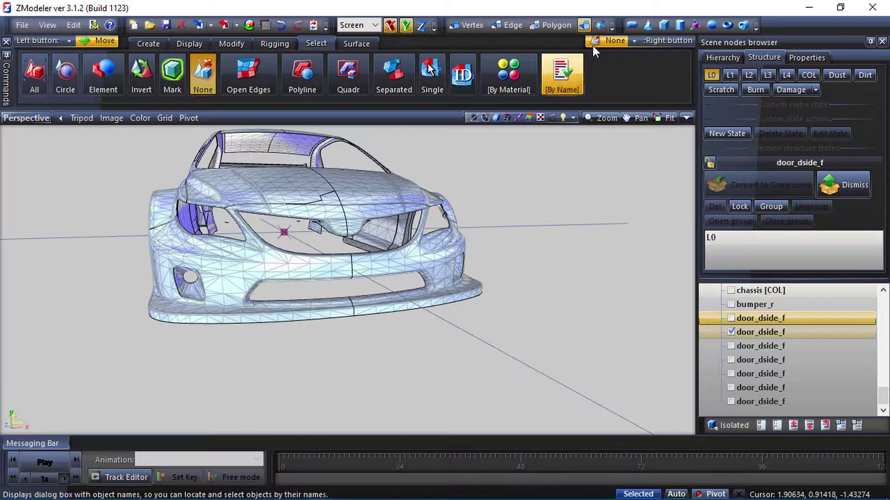
pyautogui.click(563, 26)
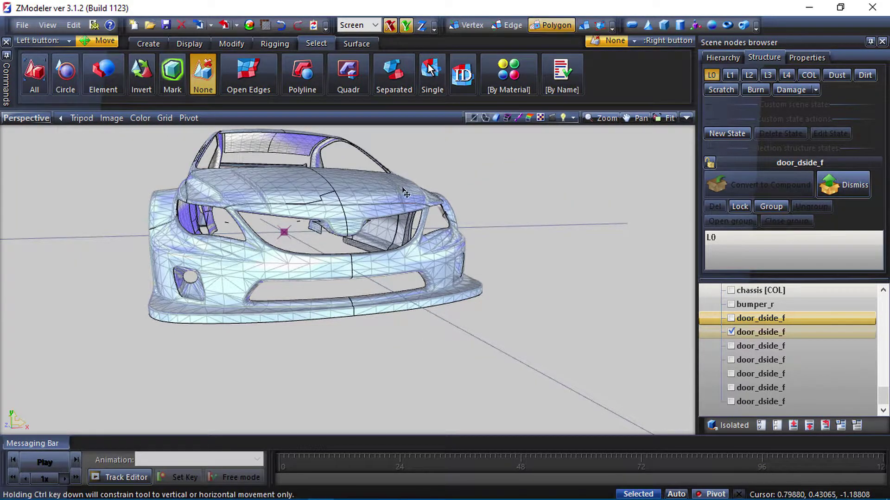
# Select all polygons of the body copy and clear that selection.
pyautogui.hotkey('ctrl', 'a')
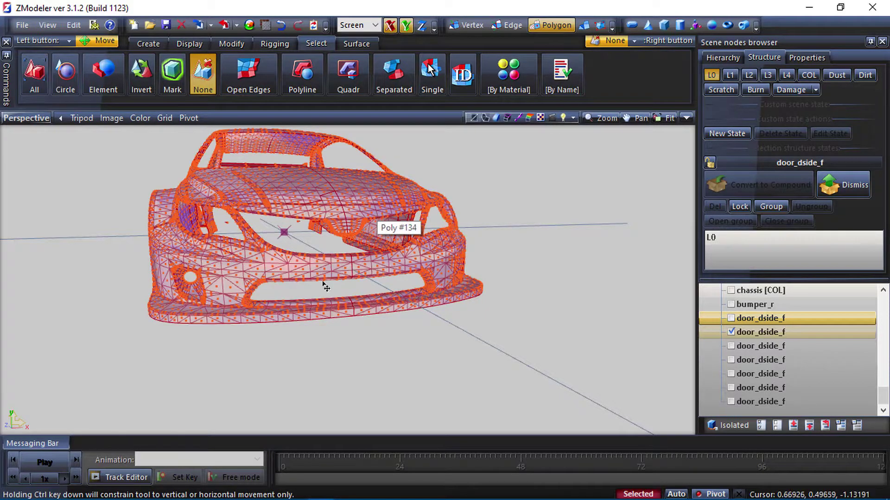
pyautogui.moveTo(536, 208); pyautogui.dragTo(313, 151, button='middle')
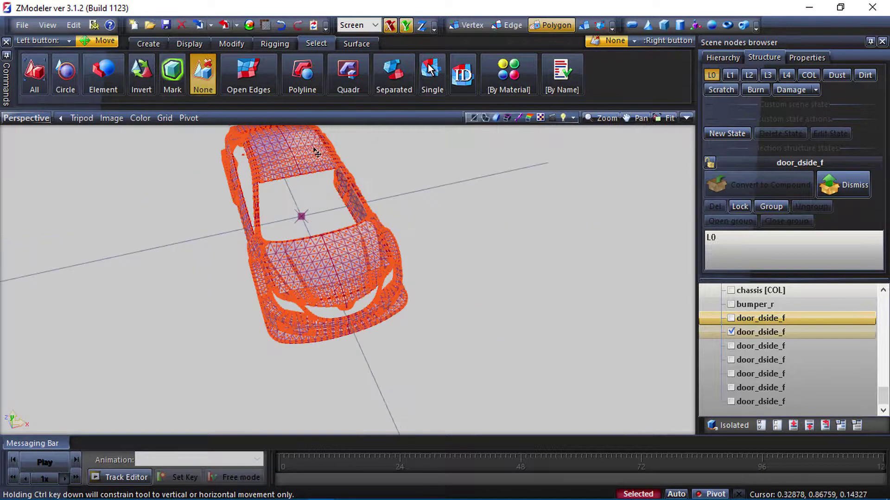
pyautogui.rightClick(329, 266)
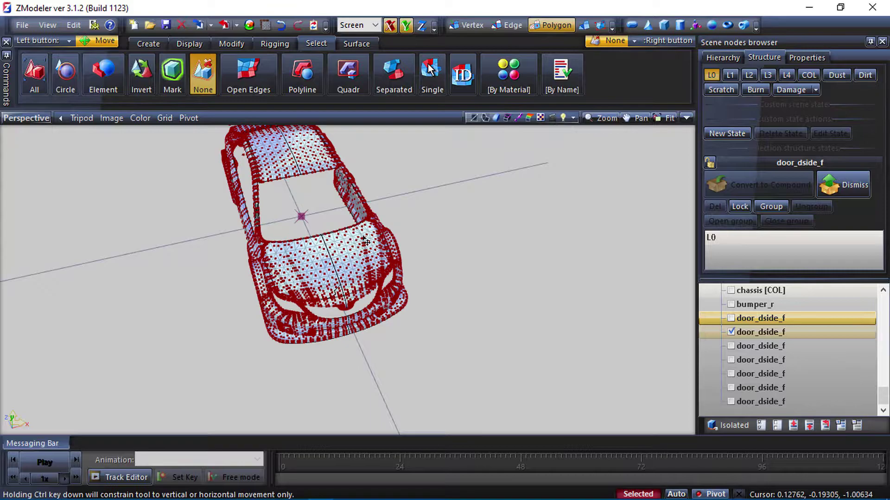
pyautogui.press('space')
# Looking from above, select all bodywork behind the hood with a rectangular selection and delete it.
pyautogui.scroll(-3, 327, 263)
pyautogui.moveTo(350, 199); pyautogui.dragTo(359, 278, button='middle')
pyautogui.scroll(1, 332, 273)
pyautogui.click(348, 74)
pyautogui.moveTo(401, 266); pyautogui.dragTo(221, 146, button='right')
pyautogui.press('space')
pyautogui.rightClick(343, 215)
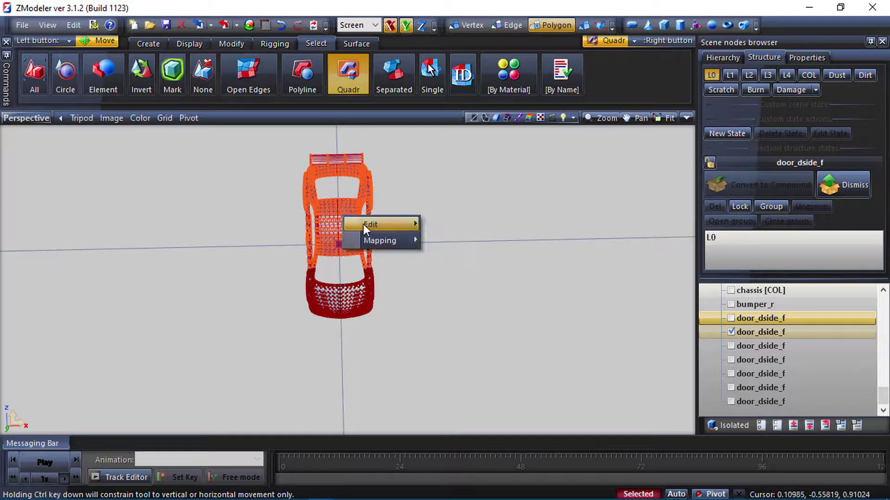
pyautogui.moveTo(363, 224)
pyautogui.click(437, 225)
# Select the front bumper and front fender groups as separated polygons and delete the selection.
pyautogui.moveTo(437, 234); pyautogui.dragTo(360, 337, button='middle')
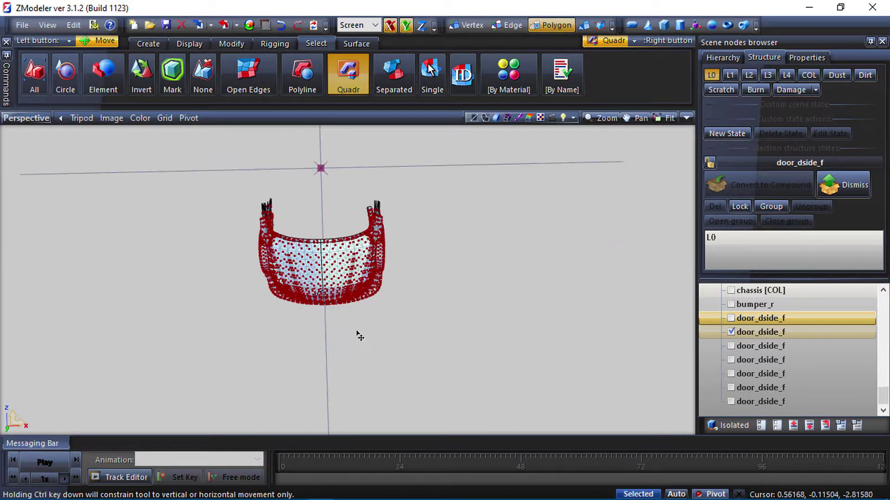
pyautogui.moveTo(387, 295); pyautogui.dragTo(357, 260, button='middle')
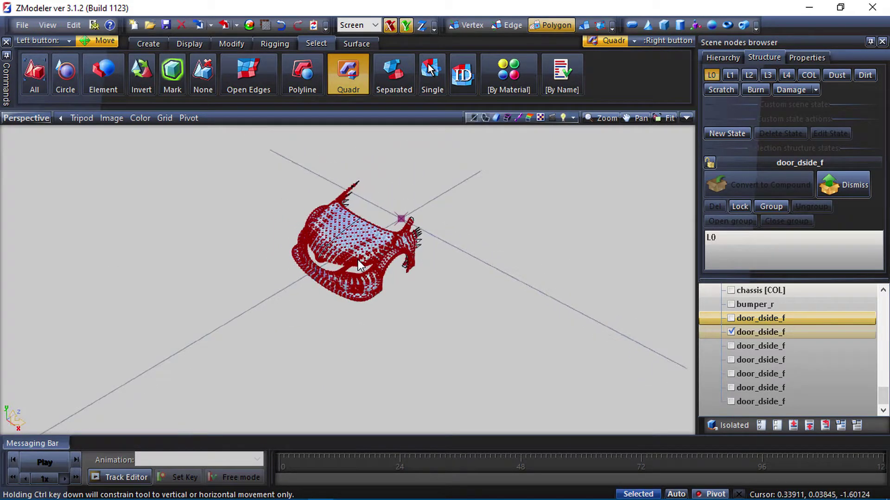
pyautogui.click(393, 73)
pyautogui.scroll(2, 338, 264)
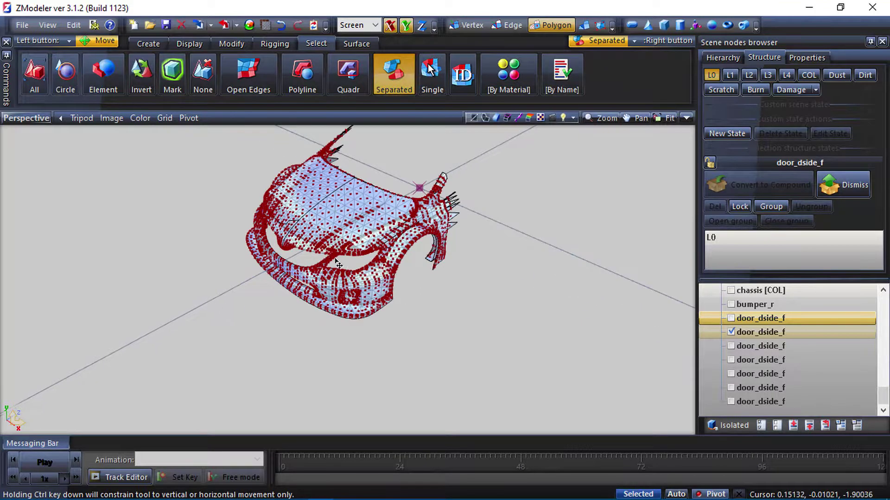
pyautogui.click(322, 306)
pyautogui.moveTo(286, 273); pyautogui.dragTo(227, 297, button='middle')
pyautogui.rightClick(227, 304)
pyautogui.rightClick(184, 241)
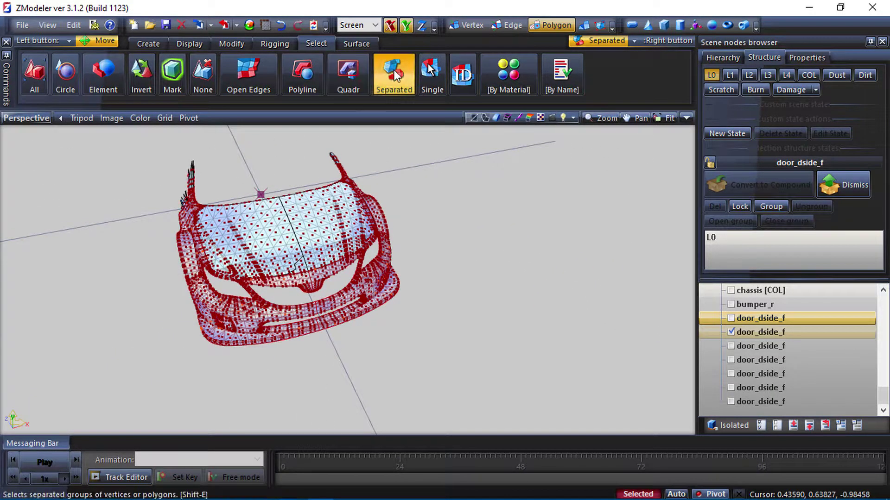
pyautogui.rightClick(391, 169)
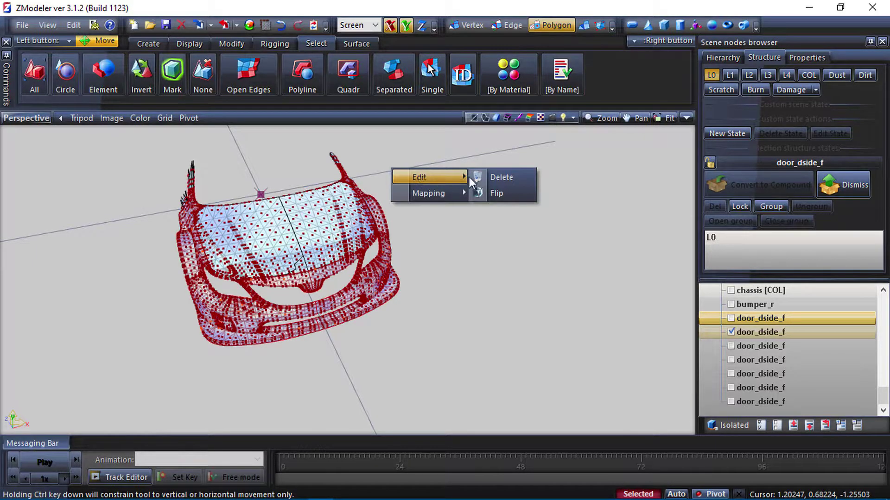
pyautogui.click(487, 176)
# Select the remaining overlapping bumper and fender surfaces around the hood as separated groups and delete them.
pyautogui.click(392, 79)
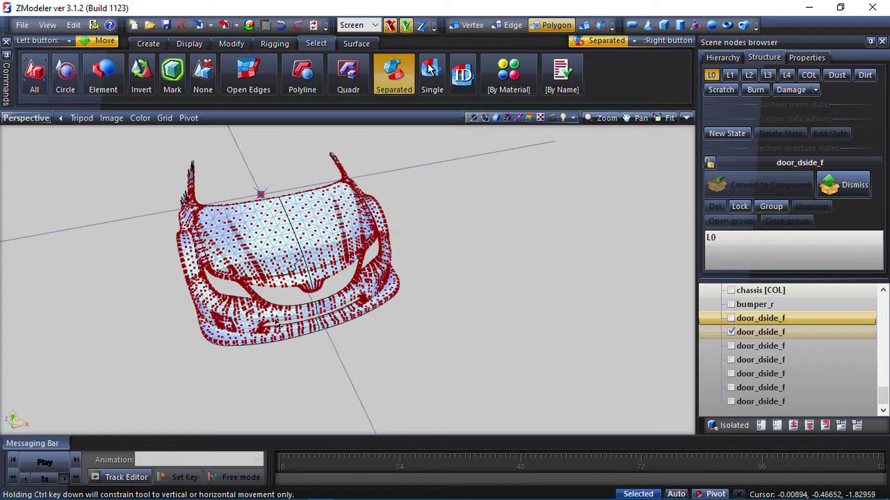
pyautogui.rightClick(357, 310)
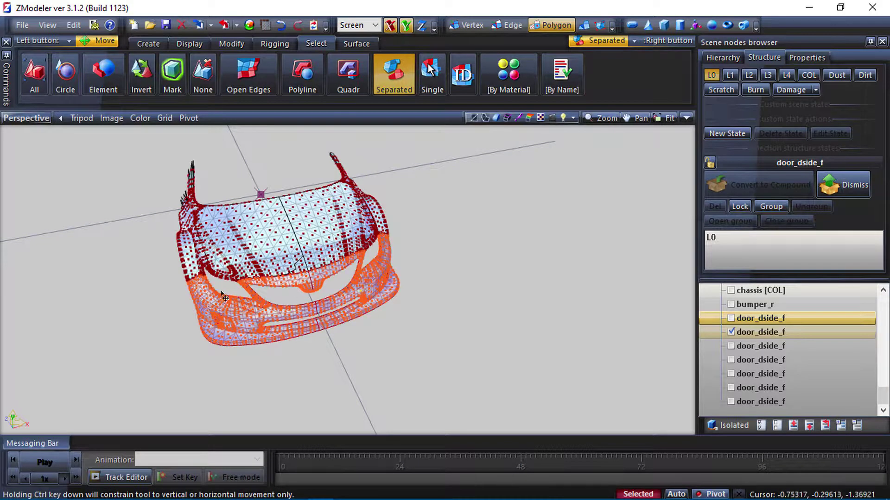
pyautogui.rightClick(188, 216)
pyautogui.moveTo(283, 241); pyautogui.dragTo(278, 237, button='middle')
pyautogui.rightClick(421, 207)
pyautogui.click(394, 74)
pyautogui.rightClick(430, 215)
pyautogui.moveTo(432, 218)
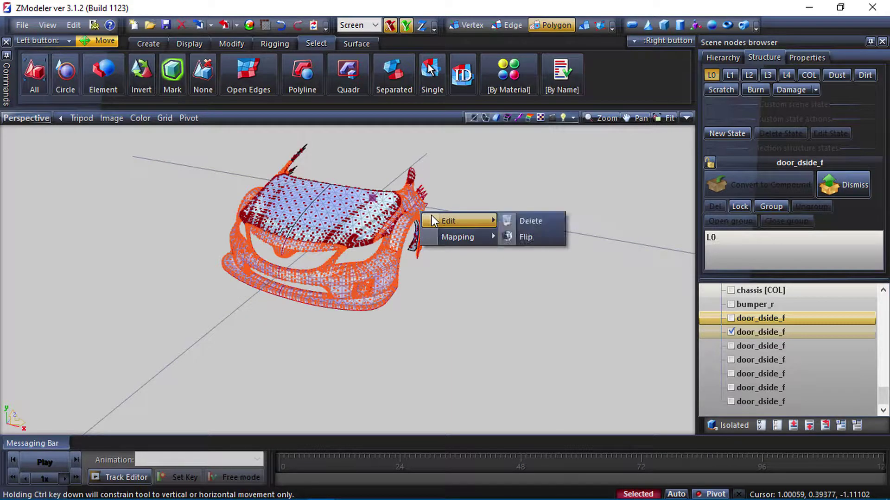
pyautogui.click(510, 218)
# Select the leftover jagged fender fragments on both sides of the hood with rectangular selections and delete them.
pyautogui.moveTo(272, 221); pyautogui.dragTo(415, 226, button='middle')
pyautogui.scroll(1, 364, 241)
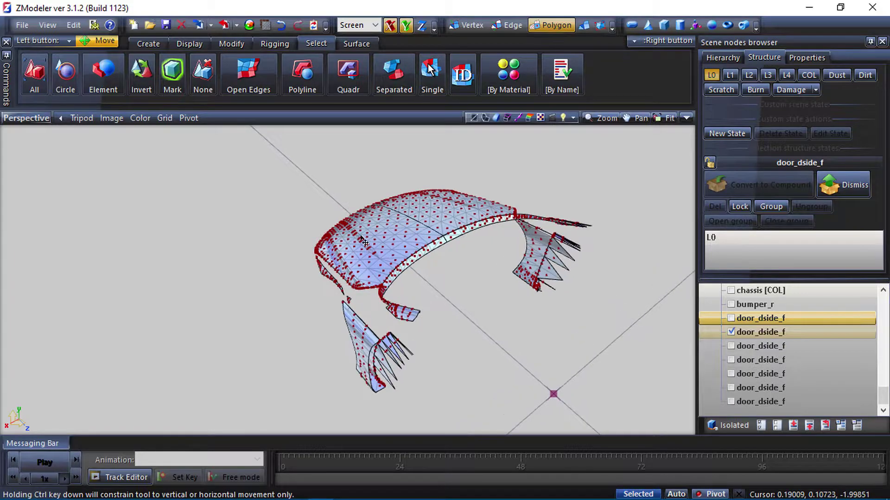
pyautogui.scroll(2, 438, 291)
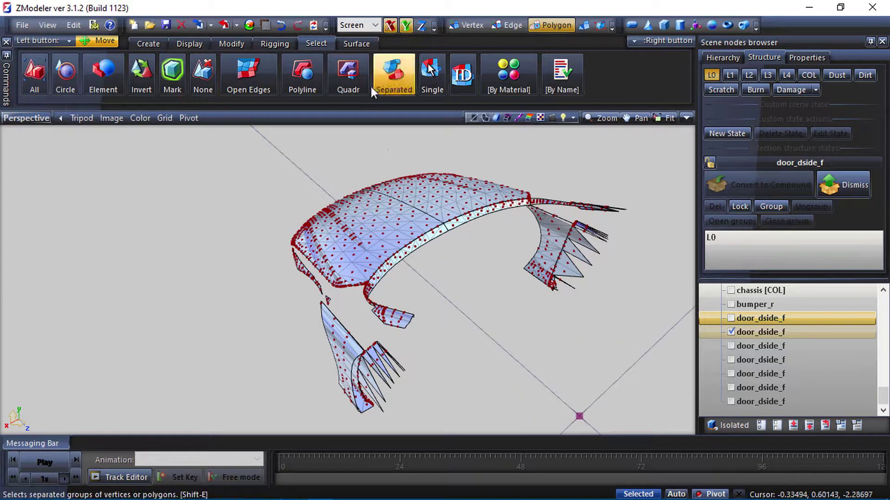
pyautogui.rightClick(350, 73)
pyautogui.moveTo(667, 185); pyautogui.dragTo(382, 356, button='right')
pyautogui.rightClick(568, 249)
pyautogui.moveTo(607, 253)
pyautogui.click(650, 252)
pyautogui.rightClick(383, 356)
pyautogui.moveTo(382, 356)
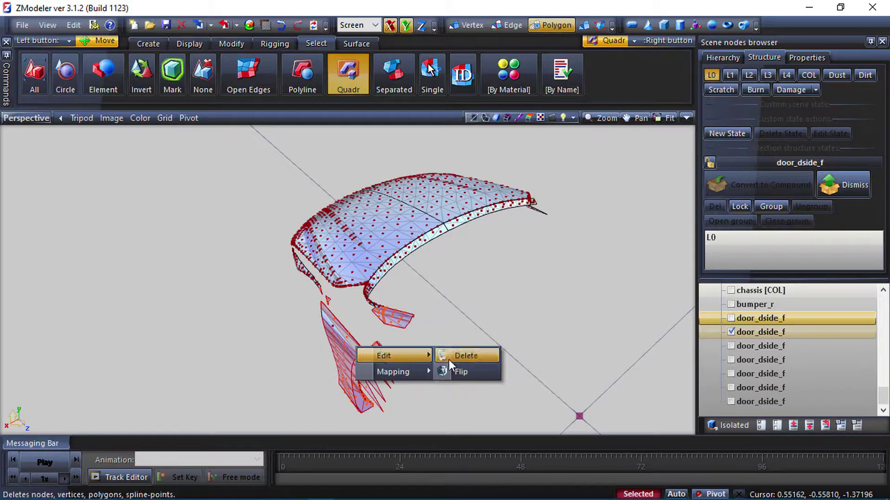
pyautogui.click(448, 357)
# Delete the remaining thin side strips and small fragments beside the hood's edge using rectangular selections.
pyautogui.scroll(2, 254, 341)
pyautogui.rightClick(343, 307)
pyautogui.moveTo(412, 321)
pyautogui.click(470, 314)
pyautogui.press('space')
pyautogui.moveTo(426, 322); pyautogui.dragTo(375, 292, button='middle')
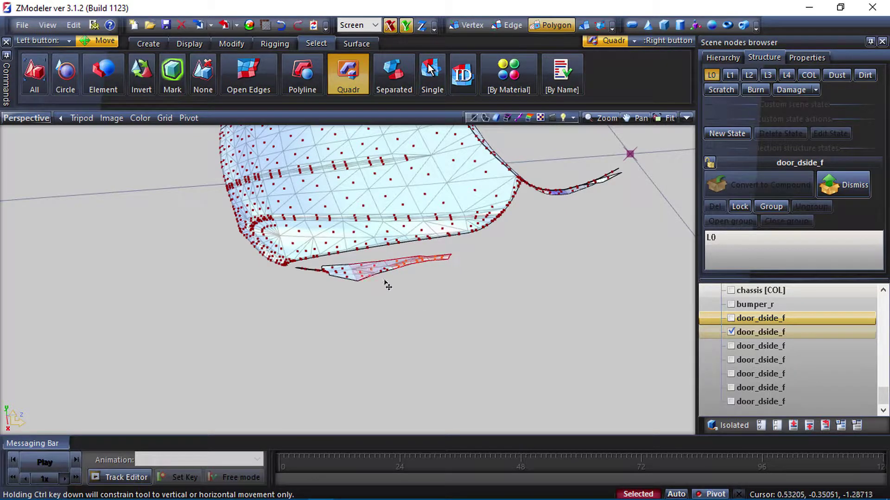
pyautogui.rightClick(356, 269)
pyautogui.moveTo(314, 262); pyautogui.dragTo(234, 242, button='right')
pyautogui.moveTo(394, 277)
pyautogui.click(449, 275)
pyautogui.scroll(3, 338, 284)
pyautogui.rightClick(240, 246)
pyautogui.moveTo(278, 255)
pyautogui.click(353, 256)
# Select the two halves of the narrow strip under the hood's rear edge as separated groups and delete them.
pyautogui.moveTo(353, 255); pyautogui.dragTo(381, 208, button='middle')
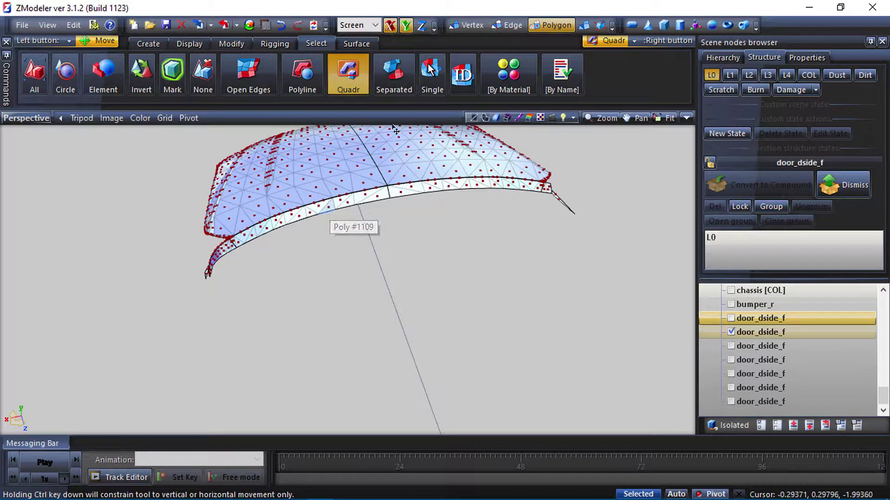
pyautogui.click(396, 85)
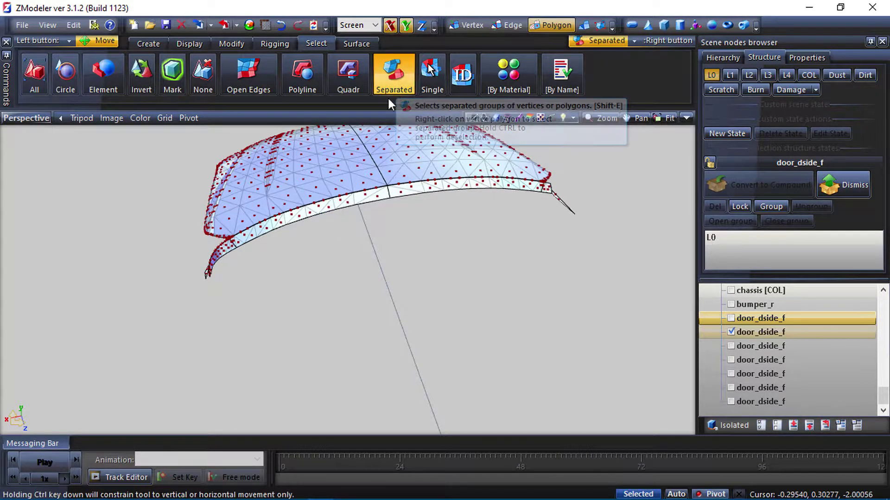
pyautogui.click(324, 210)
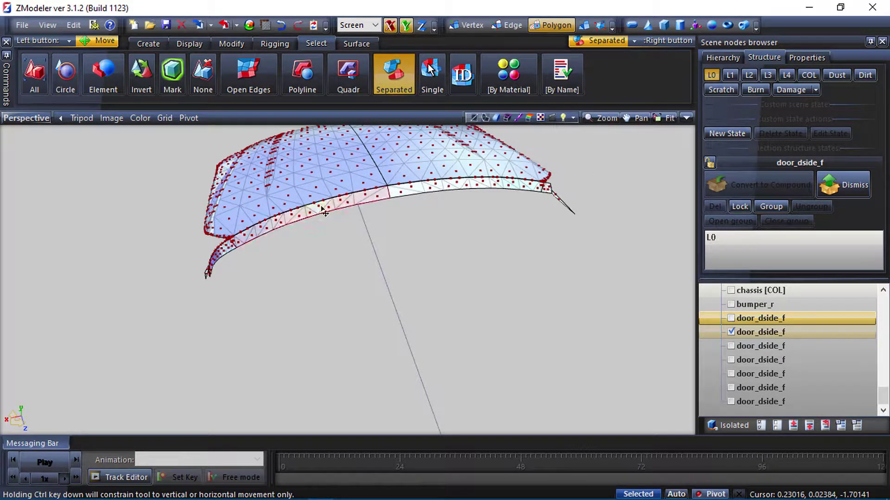
pyautogui.rightClick(425, 190)
pyautogui.rightClick(392, 83)
pyautogui.rightClick(367, 199)
pyautogui.moveTo(417, 204)
pyautogui.click(482, 209)
# Delete the overlapping strip polygons still left under the hood's rear edge.
pyautogui.rightClick(375, 66)
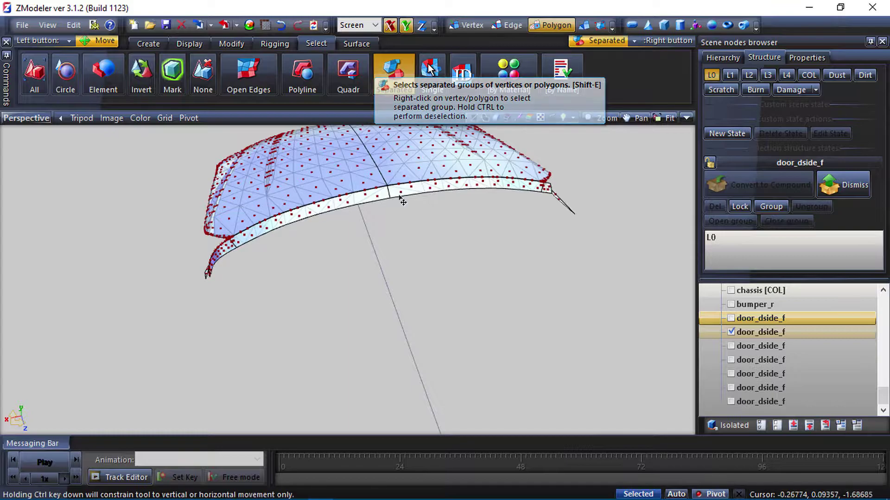
pyautogui.rightClick(401, 193)
pyautogui.rightClick(399, 76)
pyautogui.rightClick(397, 189)
pyautogui.moveTo(463, 198)
pyautogui.click(500, 198)
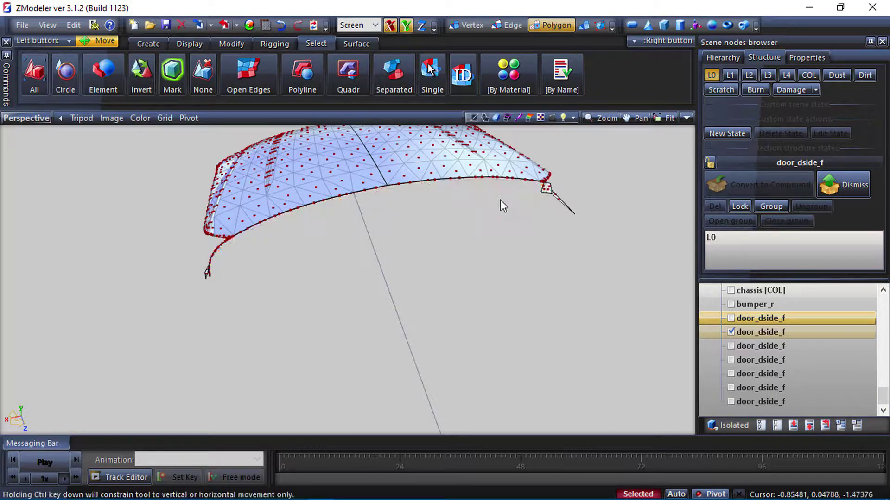
# Select the thin fragment hanging from one rear corner of the hood with a rectangular selection and delete it.
pyautogui.scroll(2, 235, 246)
pyautogui.click(320, 85)
pyautogui.click(331, 87)
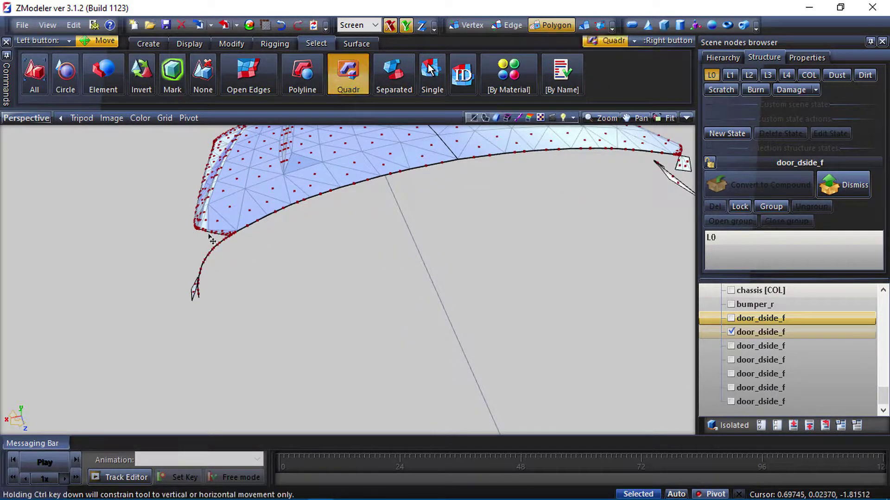
pyautogui.moveTo(228, 372); pyautogui.dragTo(188, 244)
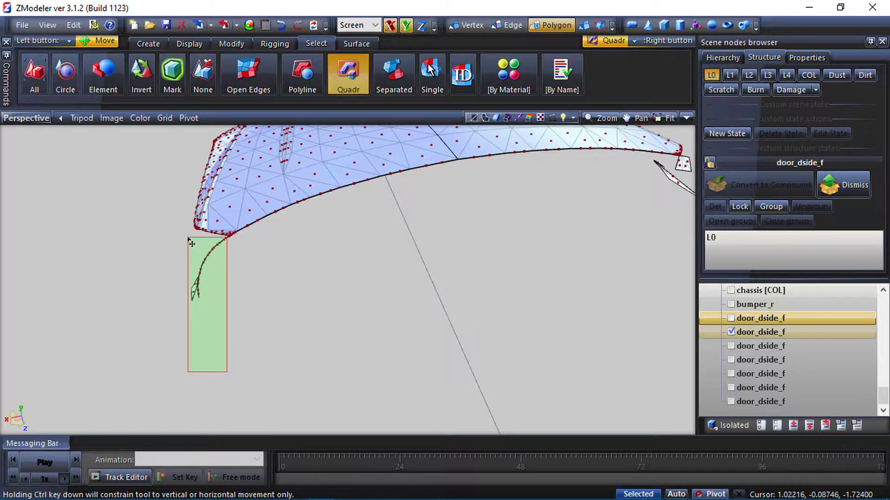
pyautogui.scroll(-3, 590, 254)
pyautogui.scroll(3, 453, 214)
pyautogui.press('Delete')
# Delete the small fragment below the hood's opposite rear corner and return to the four-view layout.
pyautogui.moveTo(364, 246); pyautogui.dragTo(302, 218, button='right')
pyautogui.scroll(2, 379, 220)
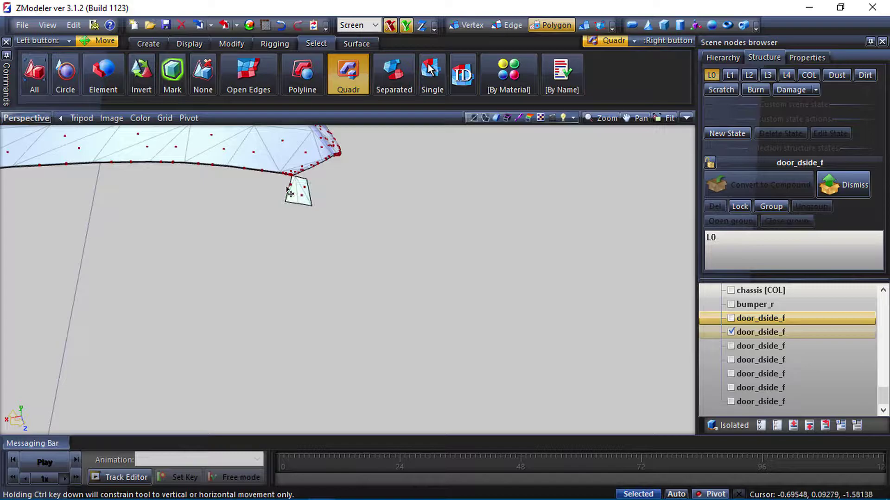
pyautogui.rightClick(299, 190)
pyautogui.moveTo(354, 202)
pyautogui.click(408, 199)
pyautogui.scroll(-3, 399, 234)
pyautogui.moveTo(399, 235); pyautogui.dragTo(270, 191, button='middle')
pyautogui.scroll(-2, 323, 236)
pyautogui.hotkey('alt', 'w')
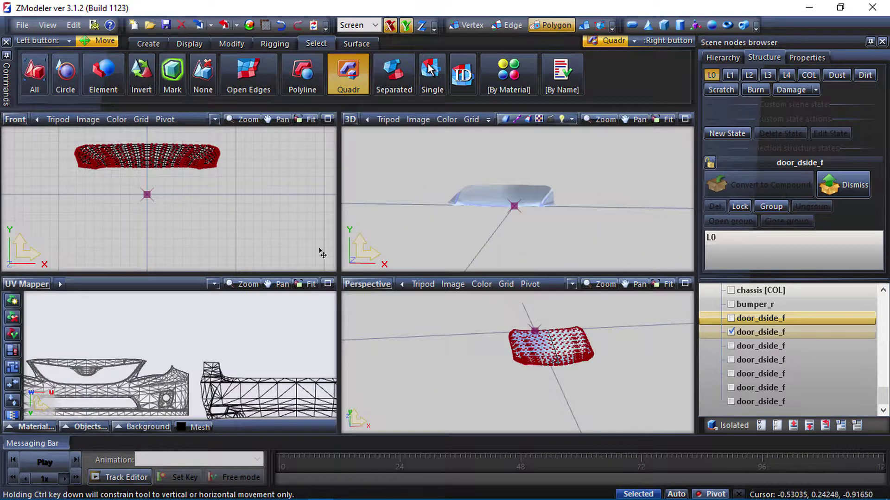
# Change the Front viewport to the Top view, maximize it and switch back to object-level editing.
pyautogui.click(19, 118)
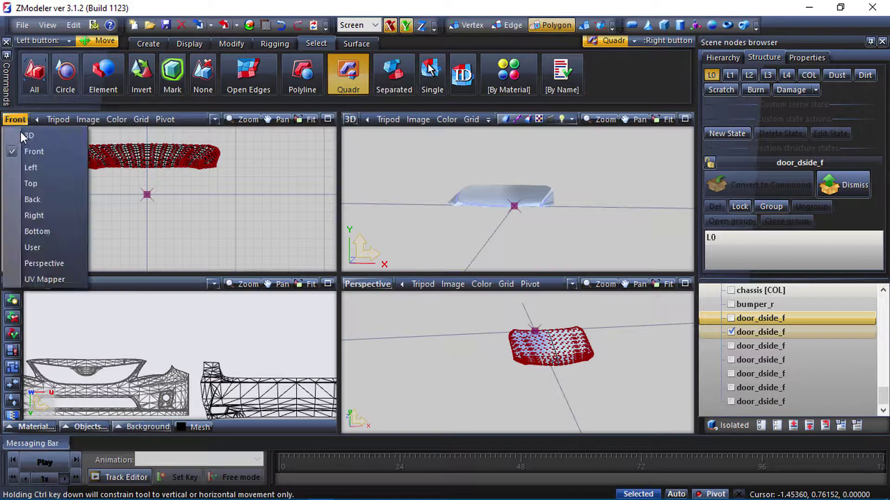
pyautogui.click(40, 182)
pyautogui.click(327, 119)
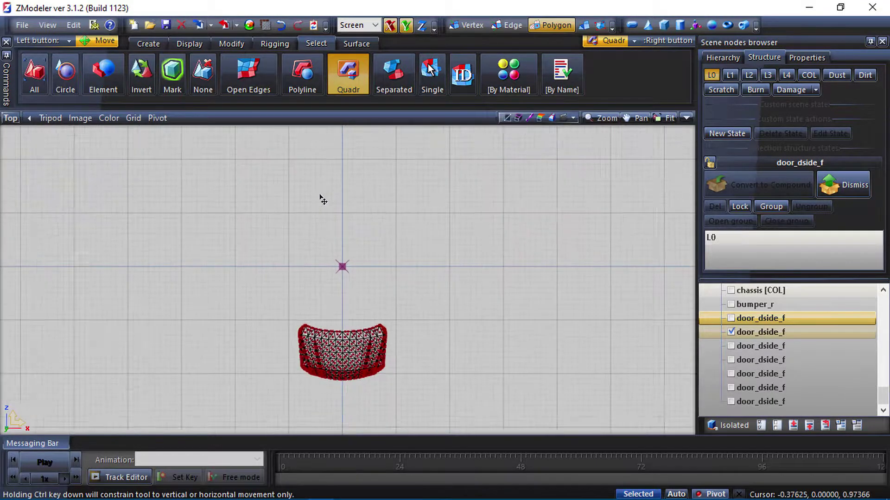
pyautogui.scroll(-3, 385, 374)
pyautogui.click(584, 25)
pyautogui.scroll(2, 469, 380)
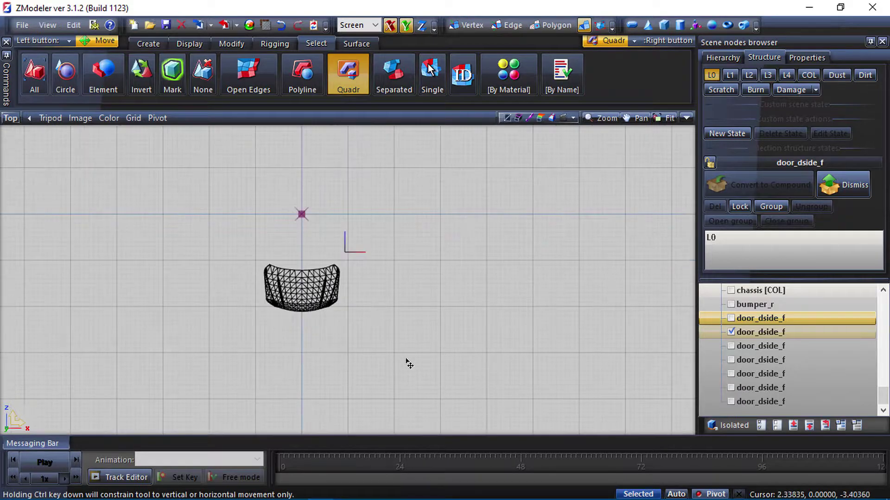
# Generate new UV mapping for the hood from viewport XY, forced onto the skin2vehicle_generic_smallspecmap material, and restore the four-view layout.
pyautogui.rightClick(295, 285)
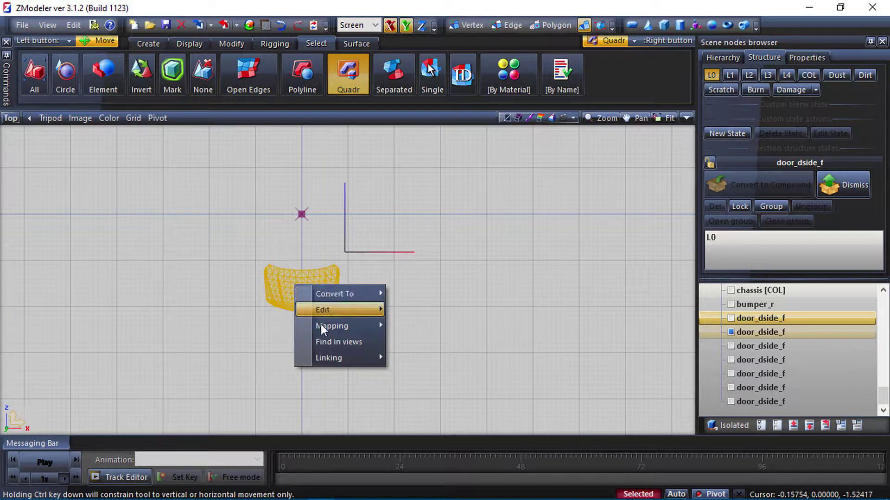
pyautogui.moveTo(349, 328)
pyautogui.click(408, 325)
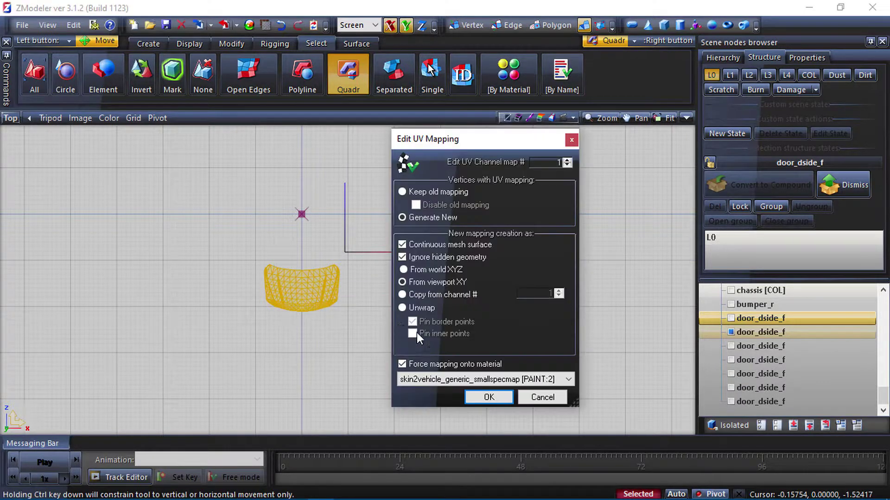
pyautogui.click(476, 393)
pyautogui.click(686, 119)
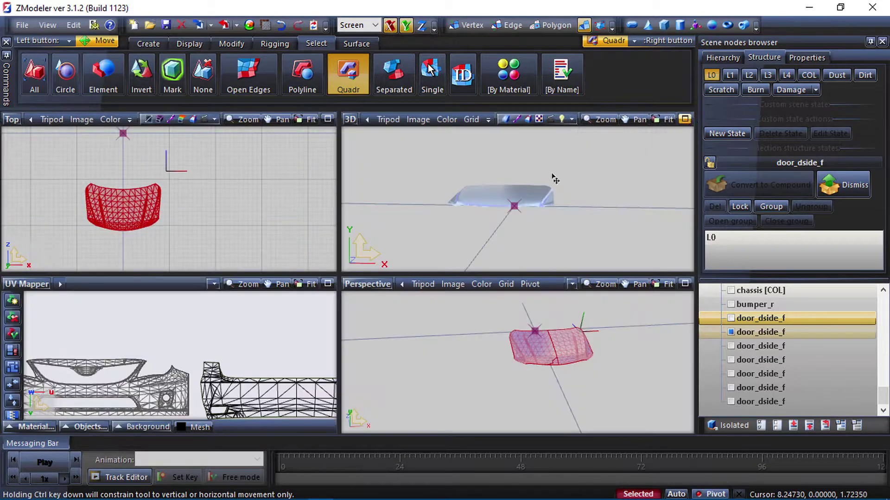
# Maximize the UV Mapper and frame the whole texture together with the hood's new UV island.
pyautogui.click(327, 284)
pyautogui.scroll(-5, 332, 294)
pyautogui.scroll(1, 283, 217)
pyautogui.scroll(1, 284, 217)
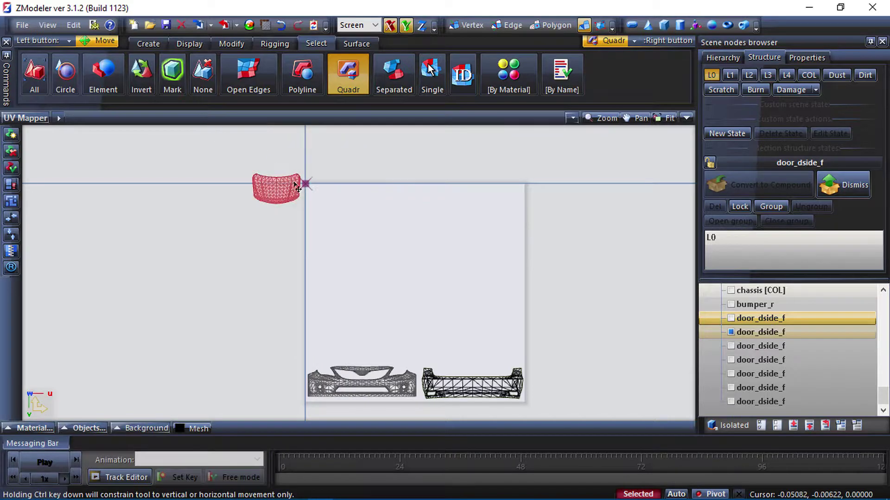
# Move the hood's UV island into the texture area, directly above the front bumper's island.
pyautogui.click(231, 43)
pyautogui.click(249, 74)
pyautogui.moveTo(282, 191); pyautogui.dragTo(277, 170)
pyautogui.scroll(2, 363, 360)
pyautogui.click(320, 70)
pyautogui.scroll(-2, 277, 170)
pyautogui.moveTo(342, 330); pyautogui.dragTo(342, 311)
pyautogui.click(249, 74)
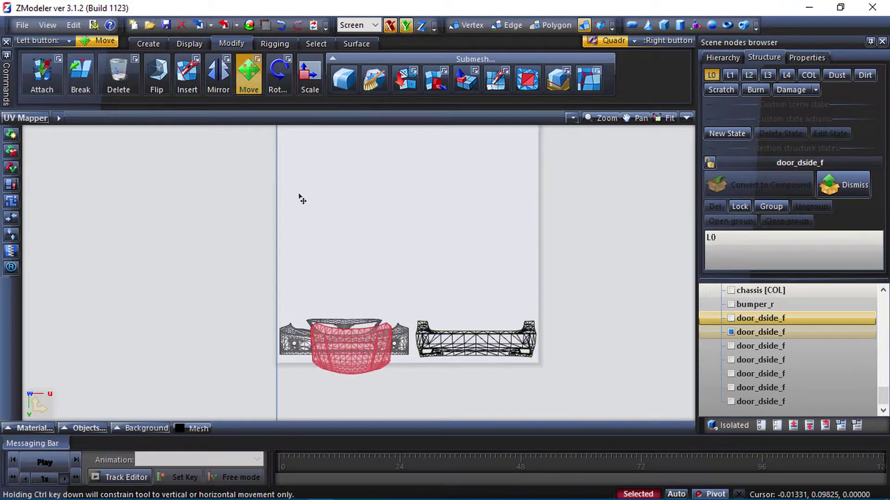
pyautogui.moveTo(341, 356); pyautogui.dragTo(318, 281)
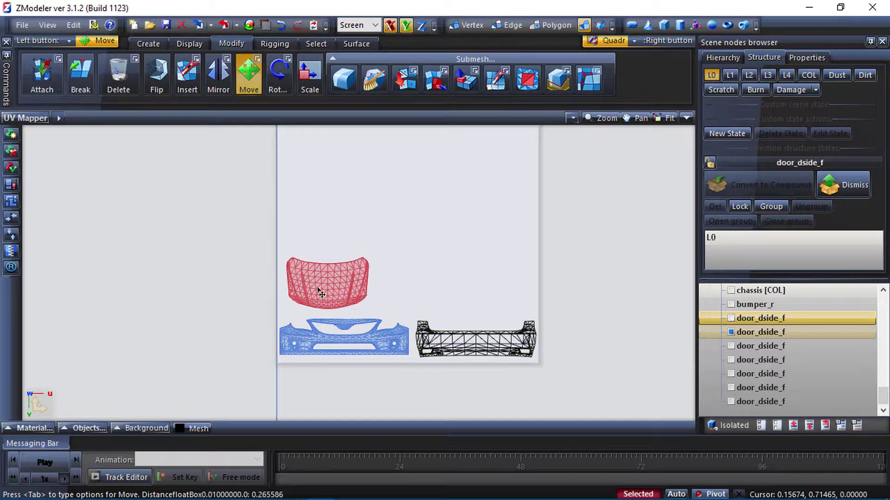
# Scale the hood's UV island up slightly and move it clear of the front bumper's island.
pyautogui.scroll(1, 320, 290)
pyautogui.press('s')
pyautogui.moveTo(337, 246); pyautogui.dragTo(341, 241)
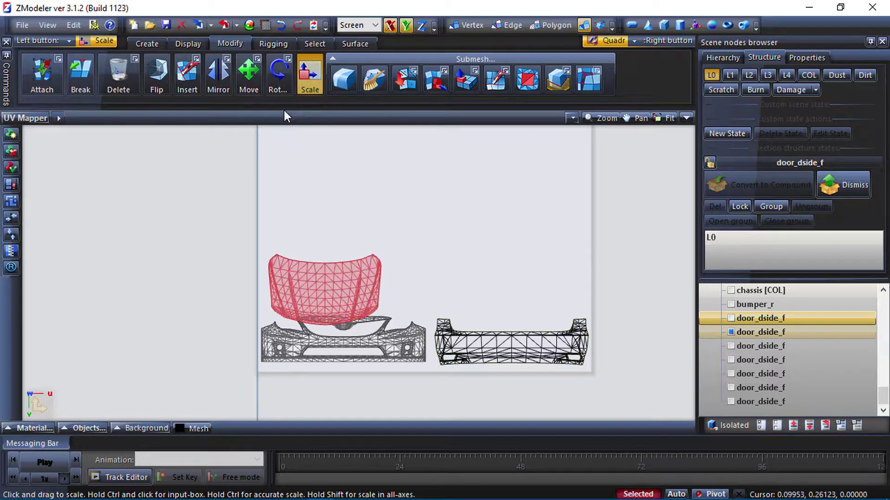
pyautogui.click(251, 83)
pyautogui.moveTo(336, 308); pyautogui.dragTo(341, 282)
pyautogui.scroll(-3, 338, 286)
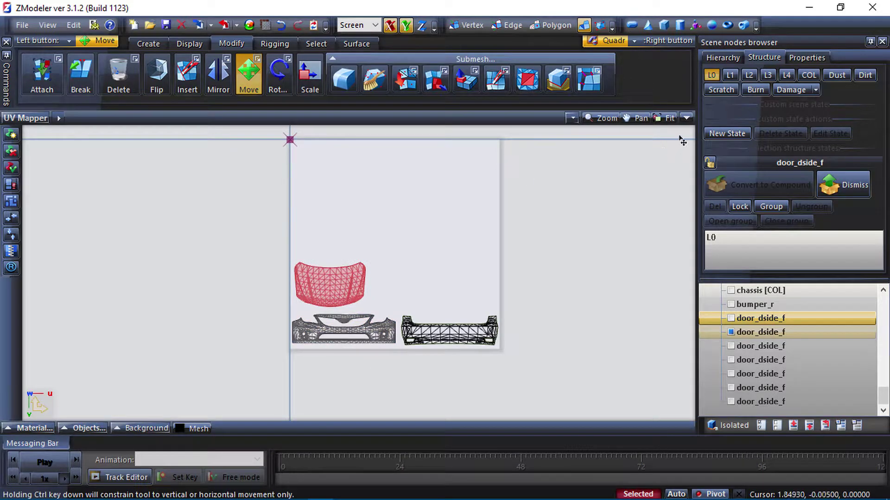
# Restore the four-view layout, hide the finished hood copy and show the next door_dside_f body copy with the UV selection cleared.
pyautogui.click(686, 118)
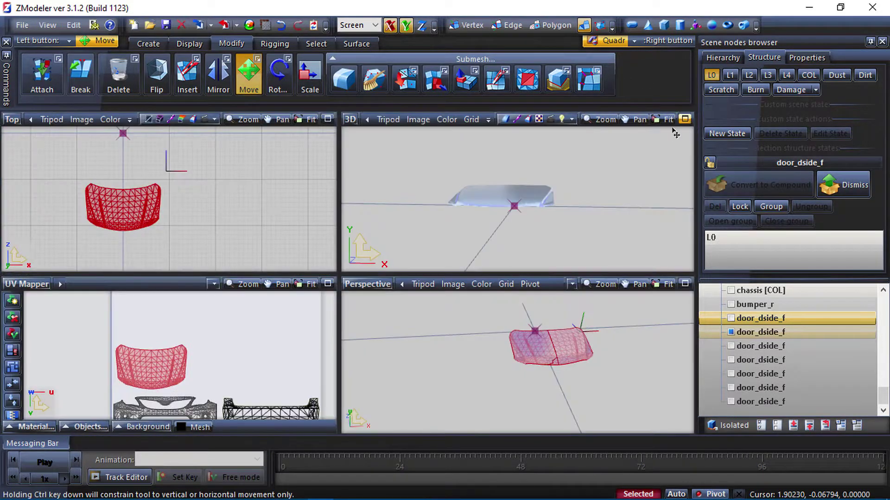
pyautogui.click(731, 332)
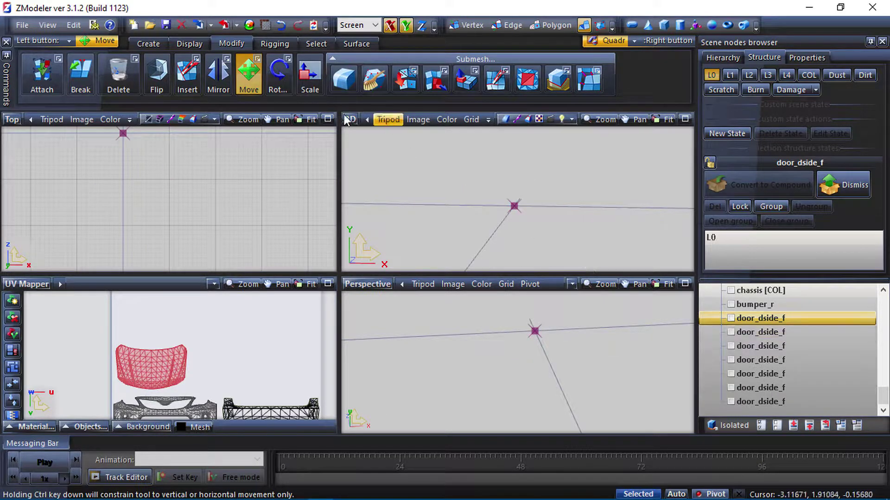
pyautogui.click(316, 43)
pyautogui.click(197, 79)
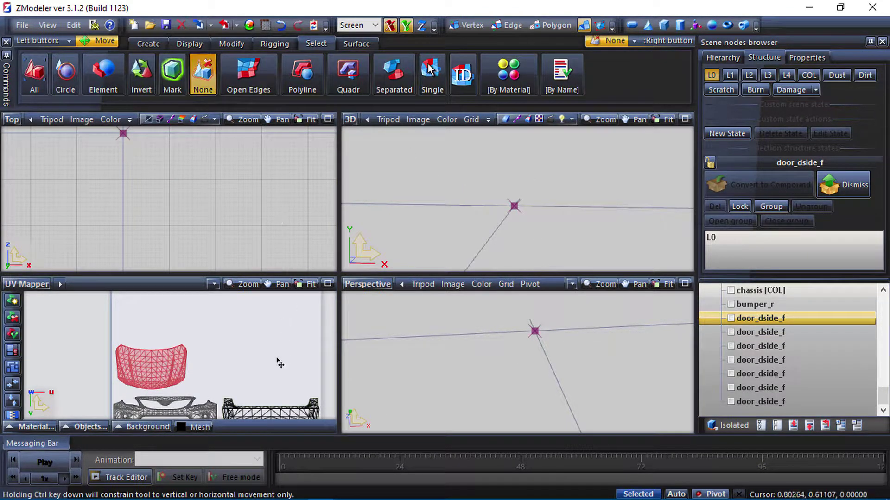
pyautogui.click(731, 346)
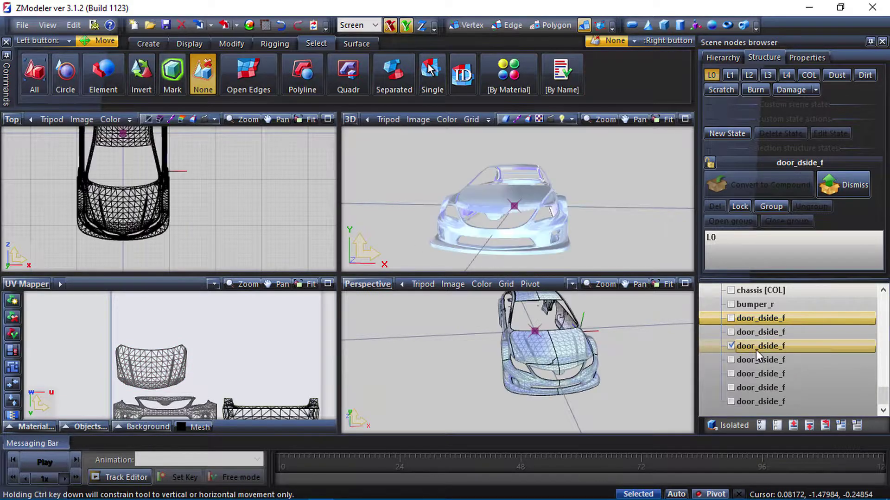
# Maximize the Perspective view and switch the body copy to polygon-level editing with nothing selected.
pyautogui.click(685, 284)
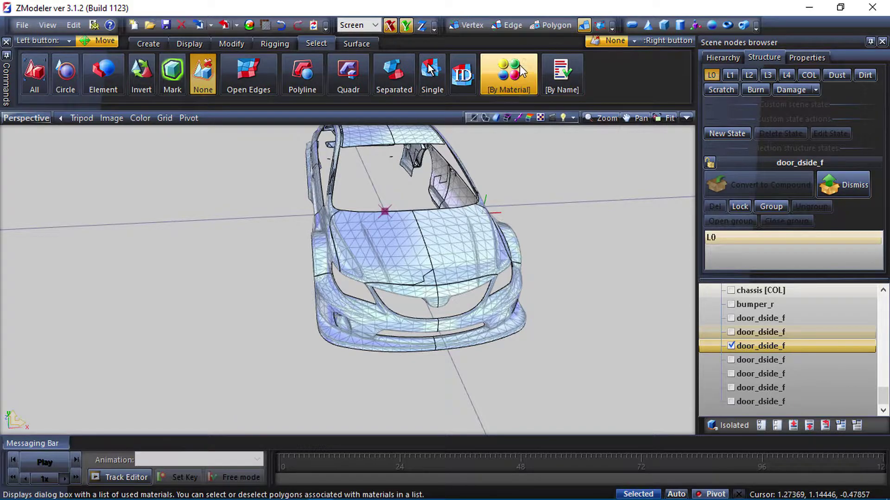
pyautogui.click(530, 30)
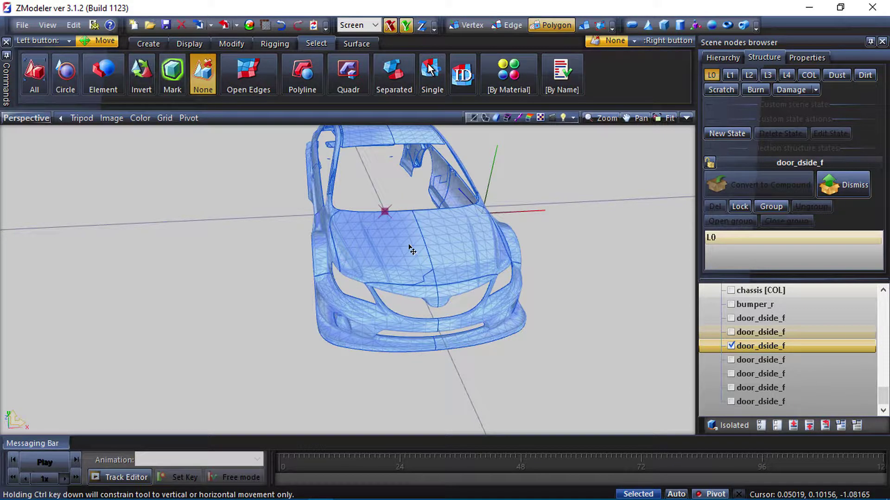
pyautogui.click(417, 270)
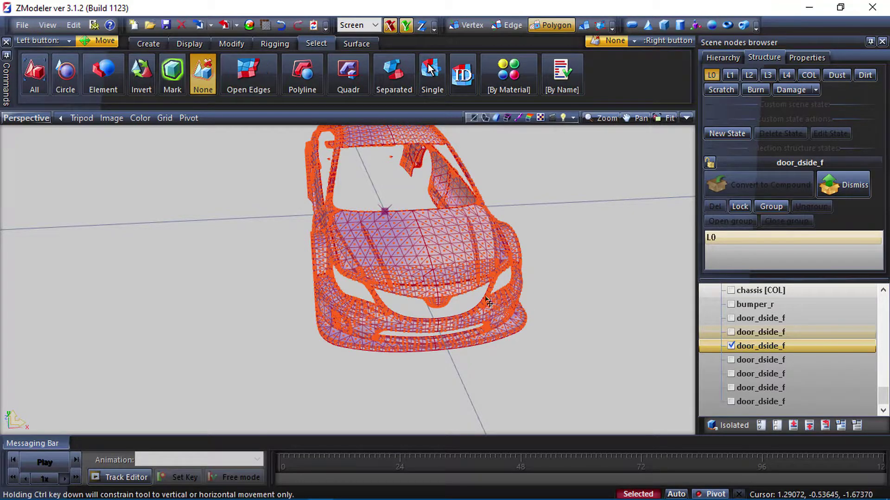
pyautogui.rightClick(425, 251)
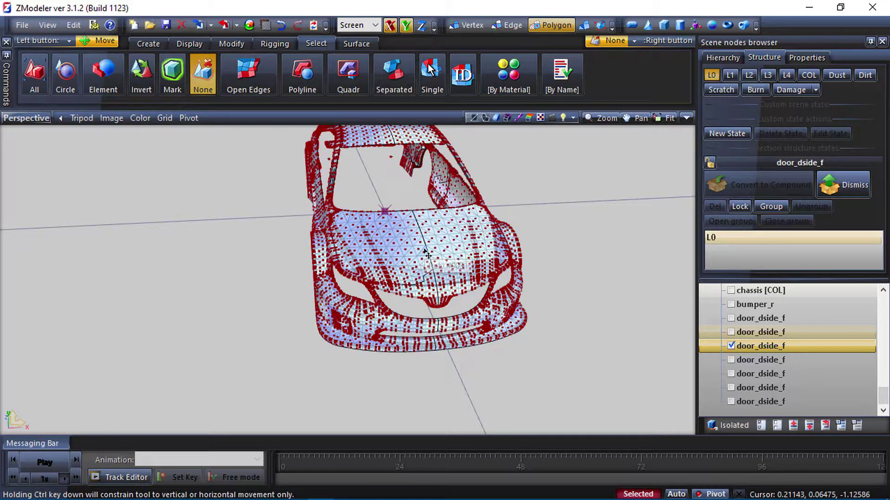
# Delete all body polygons from the front bumper back to the rear edge of the roof using Quadr selection.
pyautogui.click(349, 79)
pyautogui.moveTo(523, 222); pyautogui.dragTo(467, 297, button='middle')
pyautogui.scroll(-2, 467, 297)
pyautogui.moveTo(510, 371); pyautogui.dragTo(493, 366, button='middle')
pyautogui.scroll(2, 503, 345)
pyautogui.moveTo(508, 340); pyautogui.dragTo(185, 148, button='right')
pyautogui.press('space')
pyautogui.scroll(-1, 341, 208)
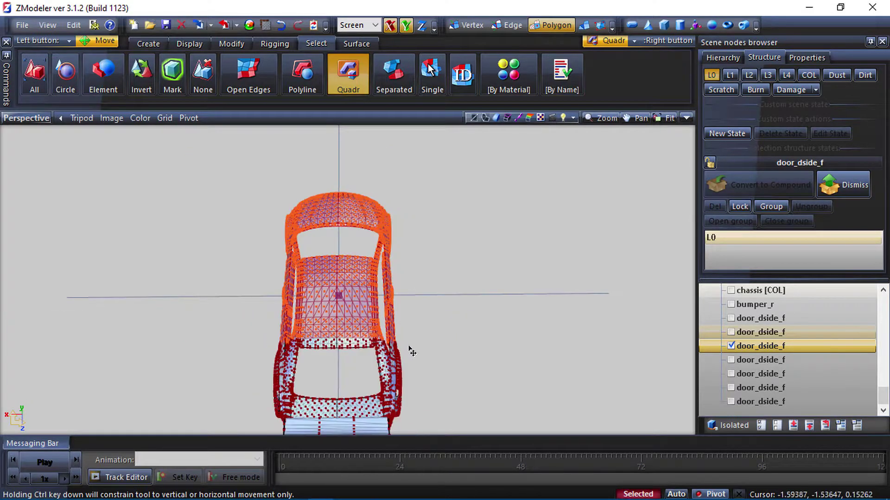
pyautogui.moveTo(414, 376); pyautogui.dragTo(242, 311, button='right')
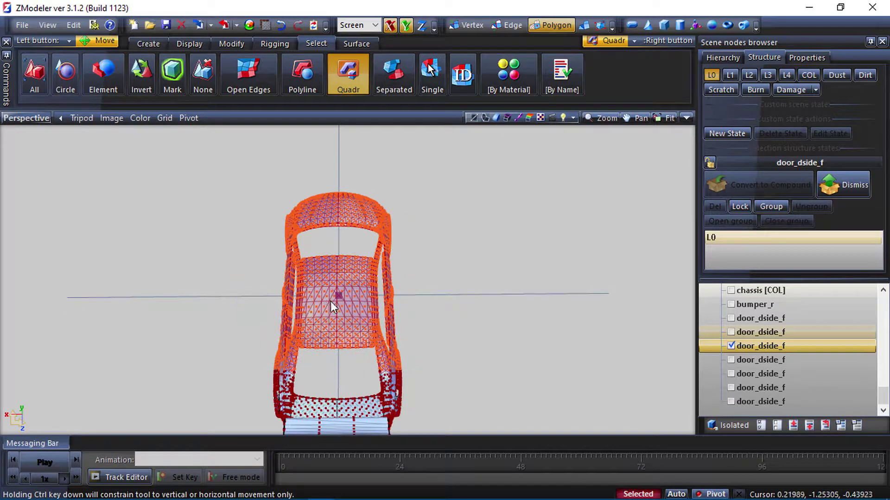
pyautogui.rightClick(332, 304)
pyautogui.moveTo(349, 307)
pyautogui.click(433, 315)
# Select the rear spoiler's wing above the trunk and delete it.
pyautogui.scroll(-1, 434, 315)
pyautogui.moveTo(435, 315); pyautogui.dragTo(440, 281, button='middle')
pyautogui.scroll(1, 380, 366)
pyautogui.moveTo(380, 366); pyautogui.dragTo(389, 232, button='middle')
pyautogui.scroll(2, 391, 231)
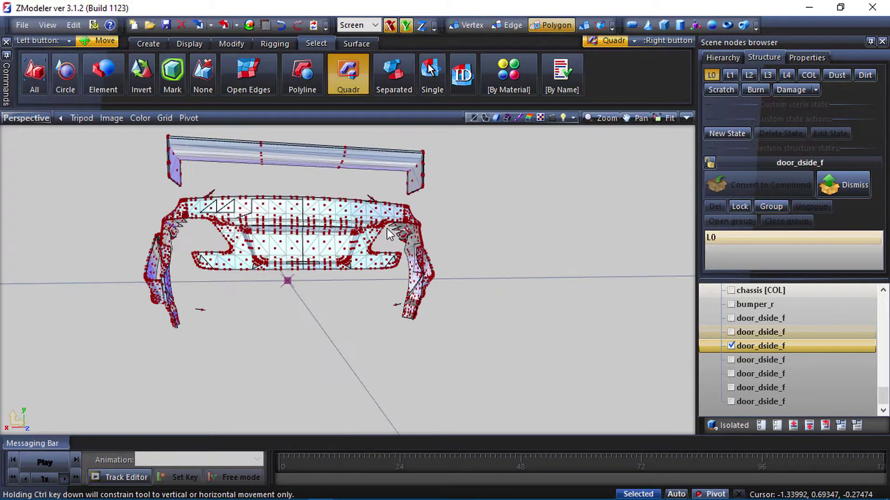
pyautogui.moveTo(452, 205); pyautogui.dragTo(386, 144, button='right')
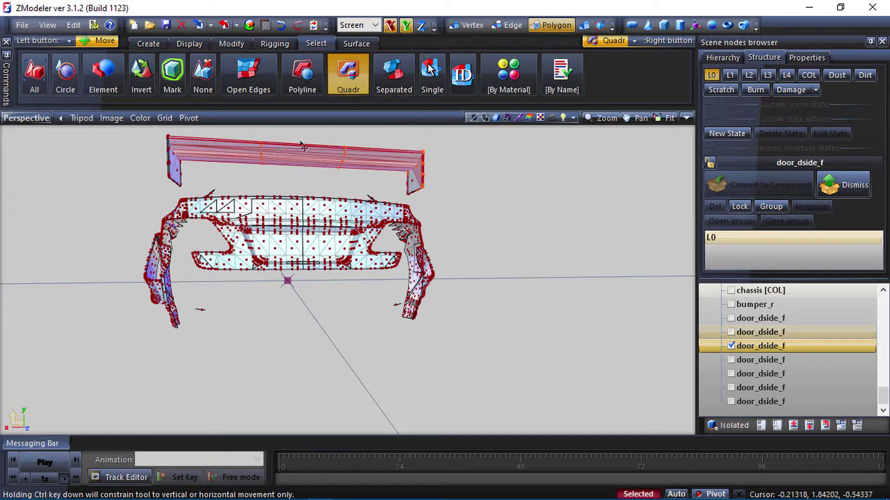
pyautogui.rightClick(207, 147)
pyautogui.moveTo(266, 157)
pyautogui.click(304, 155)
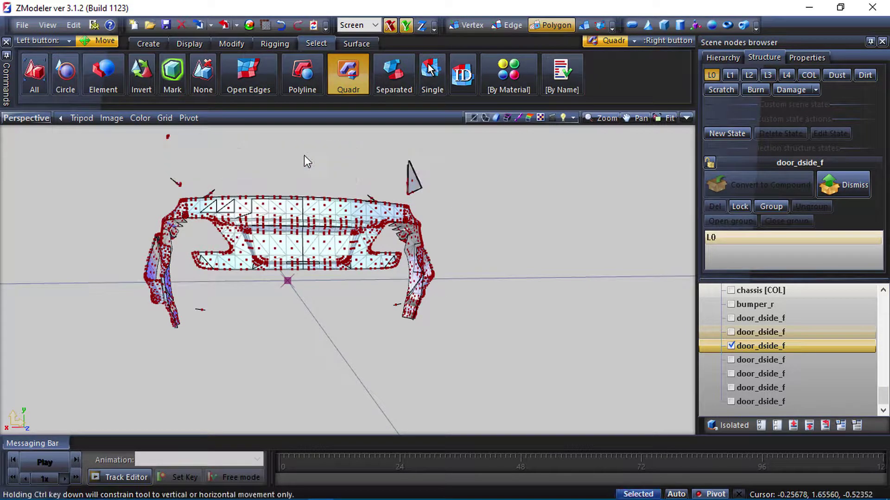
# Delete the leftover end pieces of the spoiler on both sides.
pyautogui.moveTo(403, 160); pyautogui.dragTo(371, 204, button='right')
pyautogui.rightClick(192, 176)
pyautogui.rightClick(184, 140)
pyautogui.moveTo(208, 146)
pyautogui.click(277, 150)
pyautogui.press('space')
# Delete the forward part of the rear quarter panels around the wheel arches.
pyautogui.moveTo(194, 199); pyautogui.dragTo(609, 343, button='middle')
pyautogui.moveTo(595, 306); pyautogui.dragTo(602, 324, button='middle')
pyautogui.moveTo(615, 275); pyautogui.dragTo(391, 199, button='middle')
pyautogui.rightClick(369, 235)
pyautogui.moveTo(382, 240)
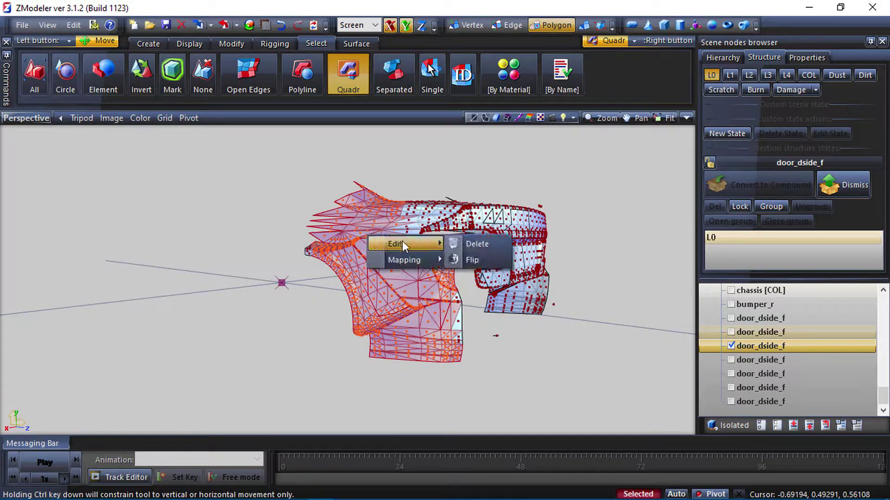
pyautogui.click(455, 243)
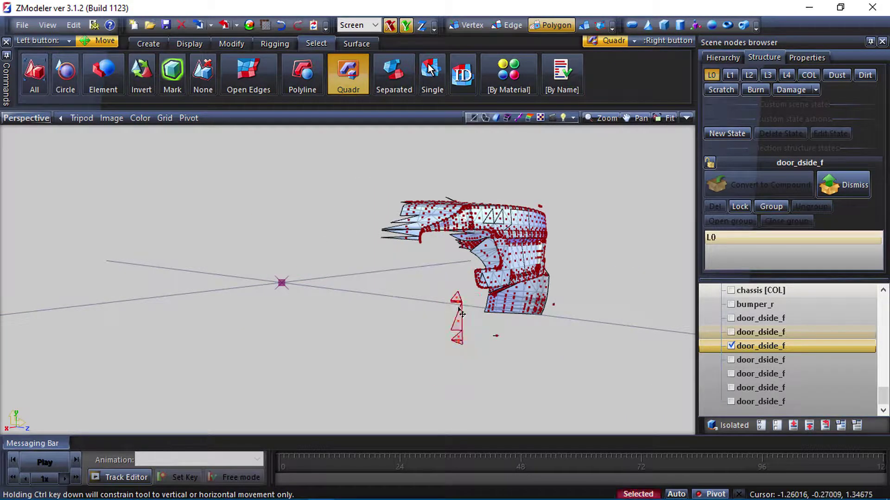
# Delete the remaining lower quarter-panel polygons and the loose fragments beside the trunk.
pyautogui.moveTo(550, 303); pyautogui.dragTo(404, 382, button='middle')
pyautogui.moveTo(402, 377); pyautogui.dragTo(157, 308, button='right')
pyautogui.rightClick(339, 328)
pyautogui.moveTo(360, 334)
pyautogui.click(431, 338)
pyautogui.moveTo(432, 339); pyautogui.dragTo(408, 354, button='middle')
pyautogui.moveTo(379, 360); pyautogui.dragTo(277, 195, button='right')
pyautogui.rightClick(309, 237)
pyautogui.moveTo(325, 243)
pyautogui.click(399, 245)
# Delete the jagged quarter panel on one side of the trunk lid using Separated selection.
pyautogui.scroll(-3, 339, 243)
pyautogui.moveTo(330, 240)
pyautogui.mouseDown(button='middle')
pyautogui.moveTo(288, 246)
pyautogui.moveTo(276, 299)
pyautogui.moveTo(238, 189)
pyautogui.moveTo(246, 236)
pyautogui.moveTo(271, 222)
pyautogui.mouseUp(button='middle')
pyautogui.click(389, 78)
pyautogui.rightClick(279, 365)
pyautogui.press('Escape')
pyautogui.rightClick(307, 322)
pyautogui.moveTo(354, 333)
pyautogui.click(404, 331)
pyautogui.press('space')
pyautogui.rightClick(387, 79)
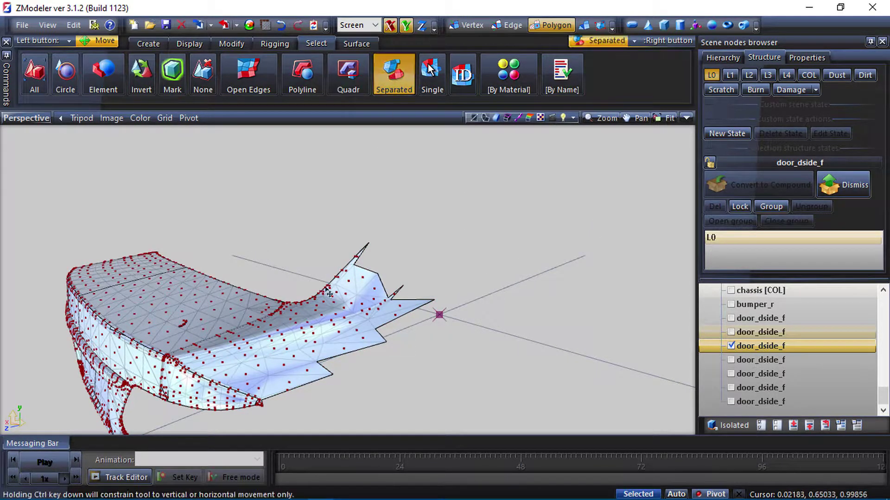
pyautogui.rightClick(312, 321)
pyautogui.rightClick(232, 393)
pyautogui.rightClick(389, 82)
pyautogui.rightClick(328, 337)
pyautogui.moveTo(366, 344)
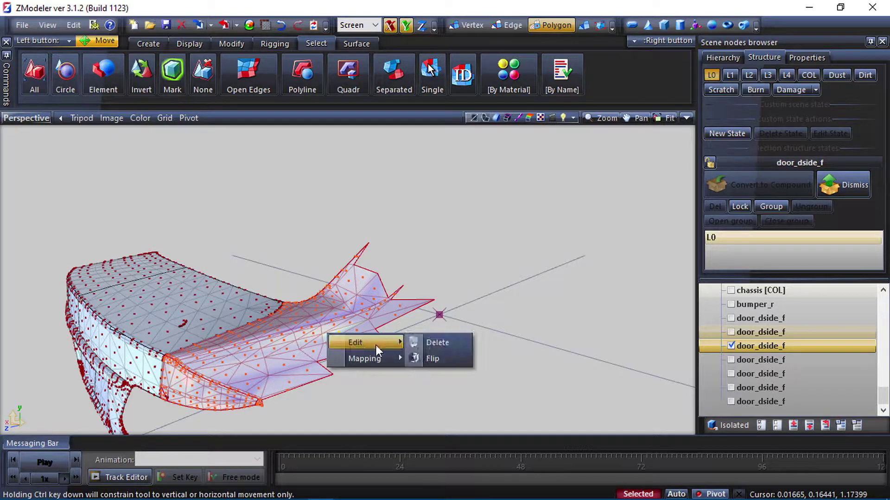
pyautogui.click(413, 343)
# Delete the two thin curved strips extending forward from the trunk's cleaned side and rear-window edge.
pyautogui.rightClick(330, 79)
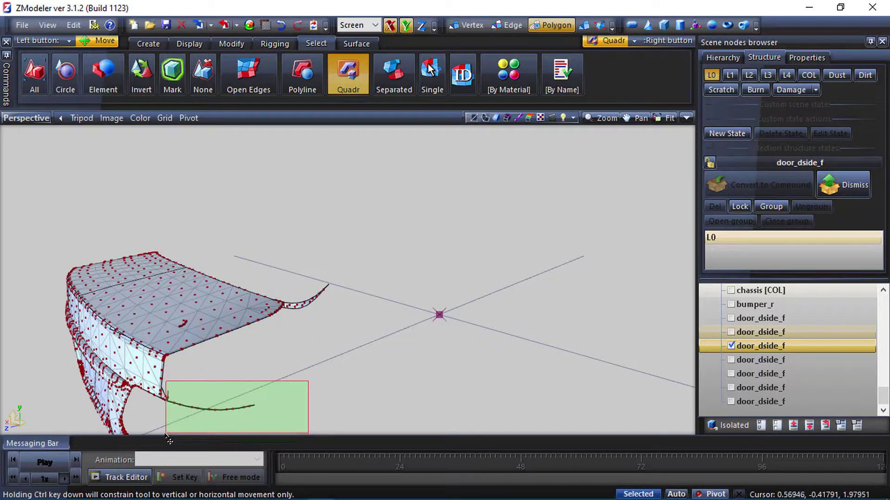
pyautogui.rightClick(199, 398)
pyautogui.moveTo(218, 399)
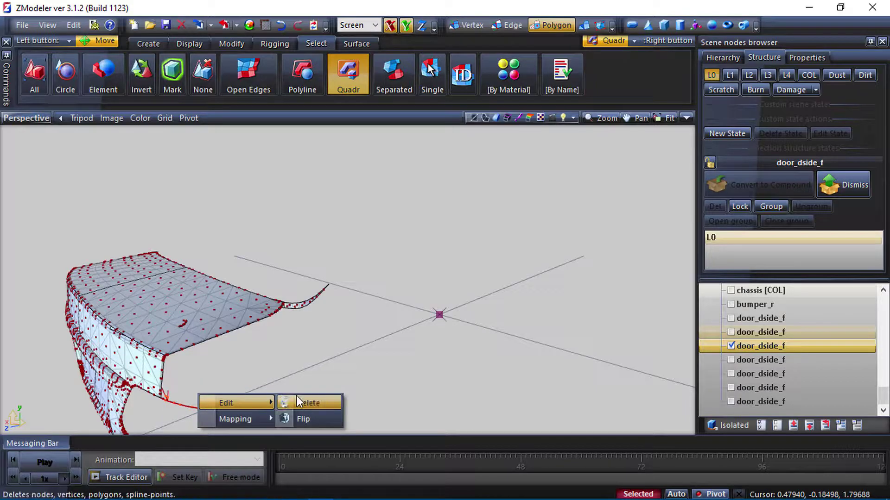
pyautogui.click(315, 399)
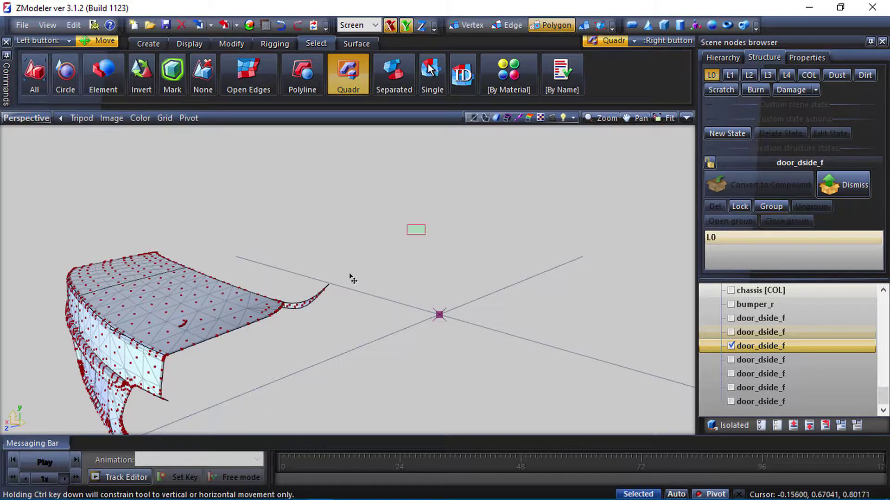
pyautogui.rightClick(310, 303)
pyautogui.moveTo(334, 309)
pyautogui.click(400, 307)
# Delete the small spur at the trunk's lower corner and the tiny fragment floating above the lid.
pyautogui.moveTo(262, 344); pyautogui.dragTo(283, 322, button='middle')
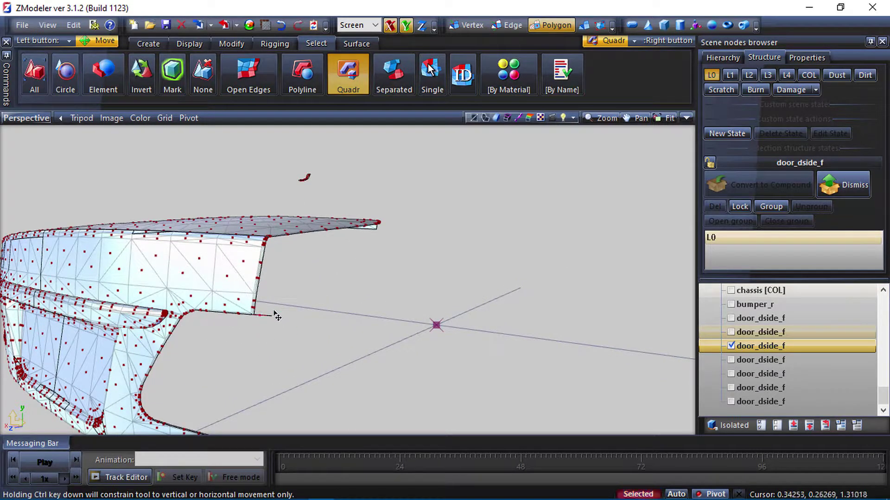
pyautogui.rightClick(276, 316)
pyautogui.moveTo(310, 318)
pyautogui.click(377, 316)
pyautogui.rightClick(302, 181)
pyautogui.moveTo(328, 184)
pyautogui.click(398, 187)
# Delete the jagged quarter panel on the opposite side of the trunk using Separated selection.
pyautogui.moveTo(399, 187); pyautogui.dragTo(539, 350, button='middle')
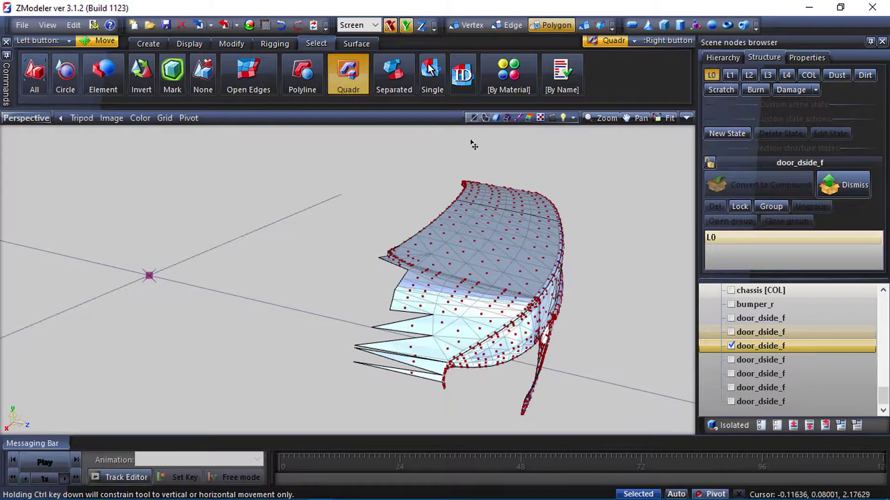
pyautogui.click(393, 75)
pyautogui.rightClick(515, 337)
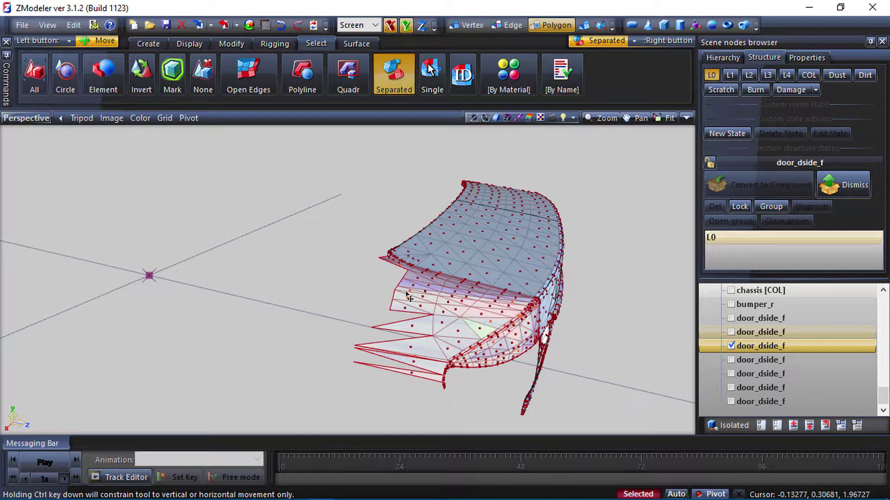
pyautogui.click(391, 86)
pyautogui.rightClick(461, 318)
pyautogui.moveTo(488, 326)
pyautogui.click(566, 326)
pyautogui.rightClick(393, 74)
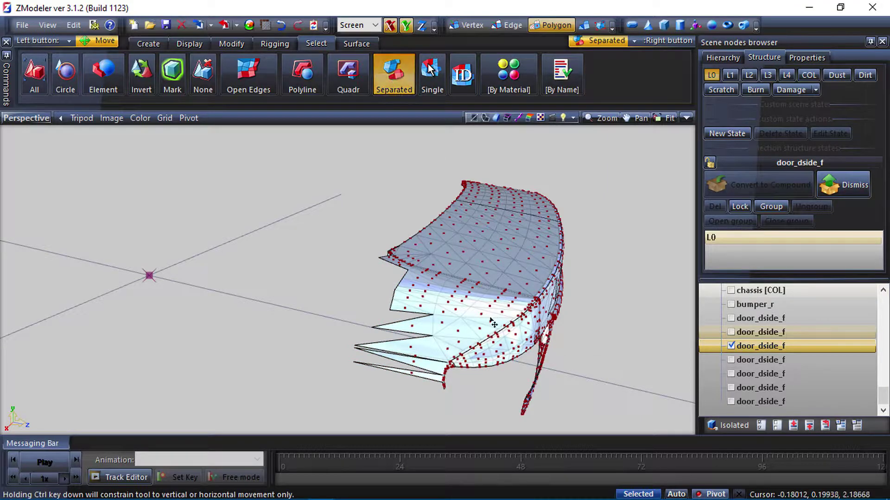
pyautogui.rightClick(486, 320)
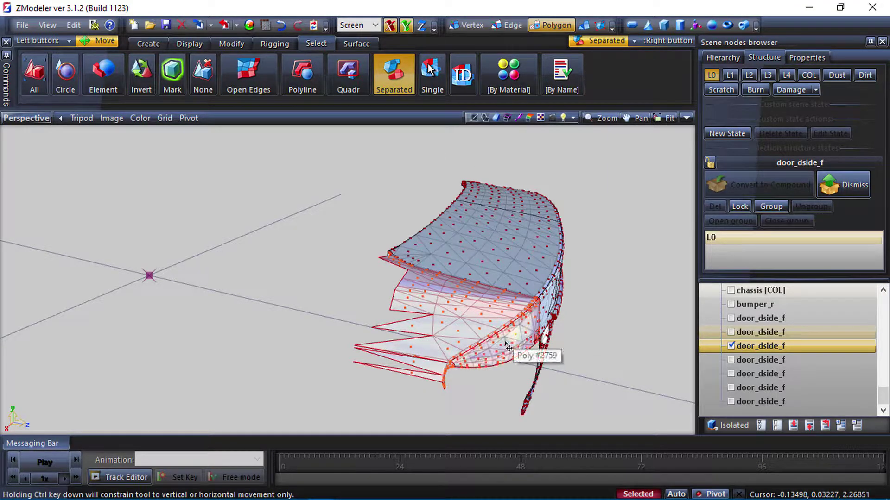
pyautogui.rightClick(456, 321)
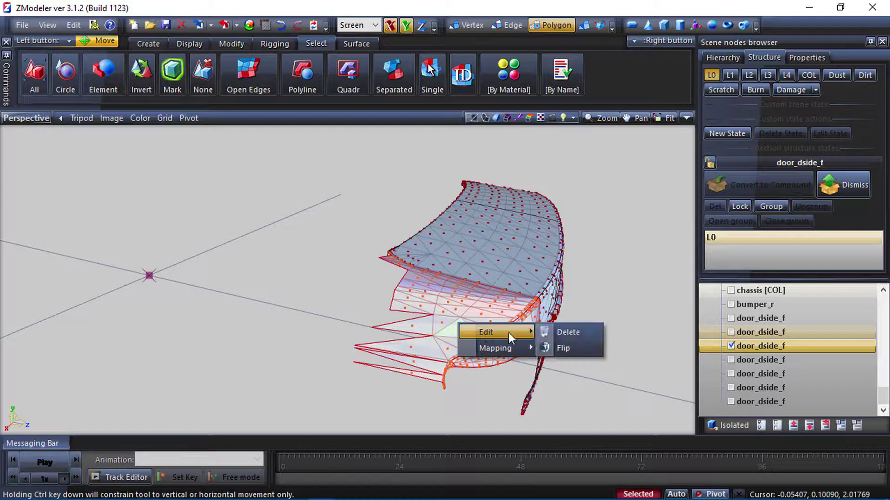
pyautogui.moveTo(502, 331)
pyautogui.click(549, 332)
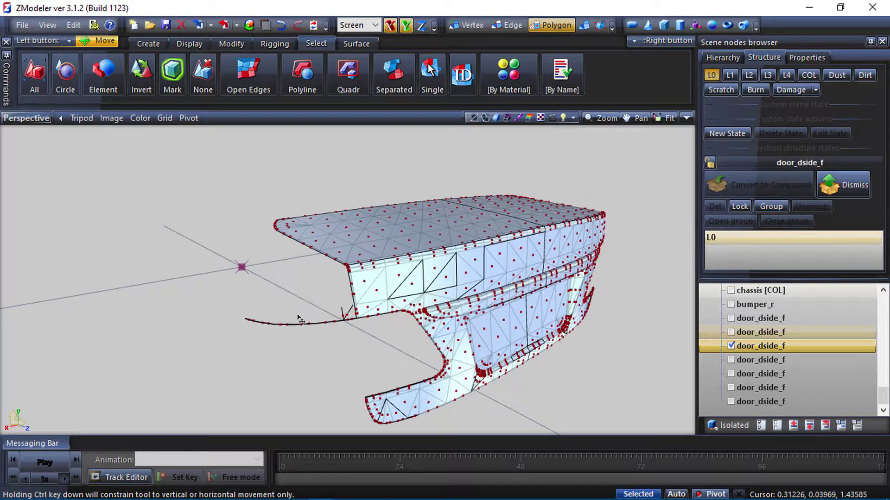
# Delete the thin curved strip extending from the trunk's opposite lower corner using Quadr selection.
pyautogui.click(305, 74)
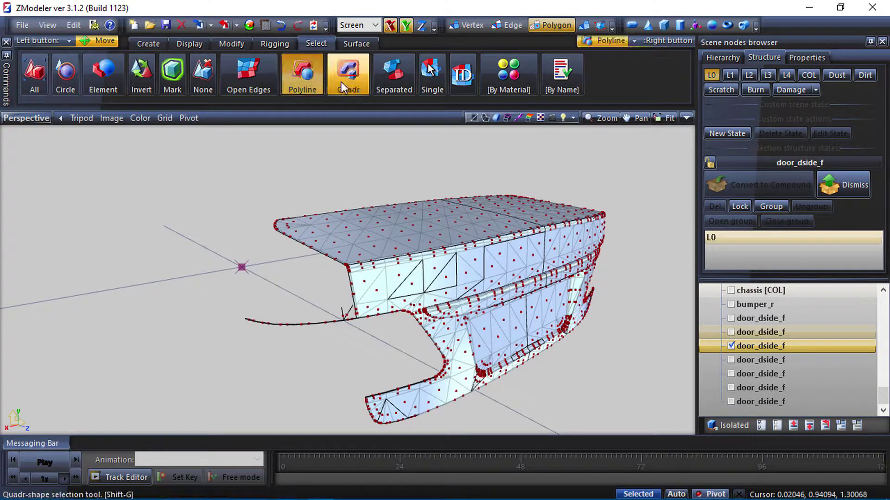
pyautogui.click(342, 83)
pyautogui.moveTo(213, 301); pyautogui.dragTo(344, 339, button='right')
pyautogui.press('Delete')
pyautogui.moveTo(341, 308); pyautogui.dragTo(393, 238, button='middle')
pyautogui.scroll(-2, 335, 286)
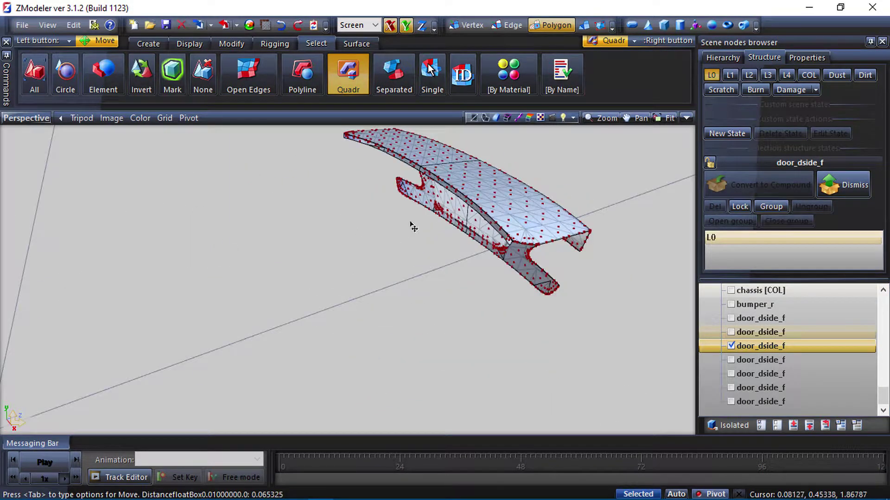
pyautogui.moveTo(428, 213); pyautogui.dragTo(449, 200, button='middle')
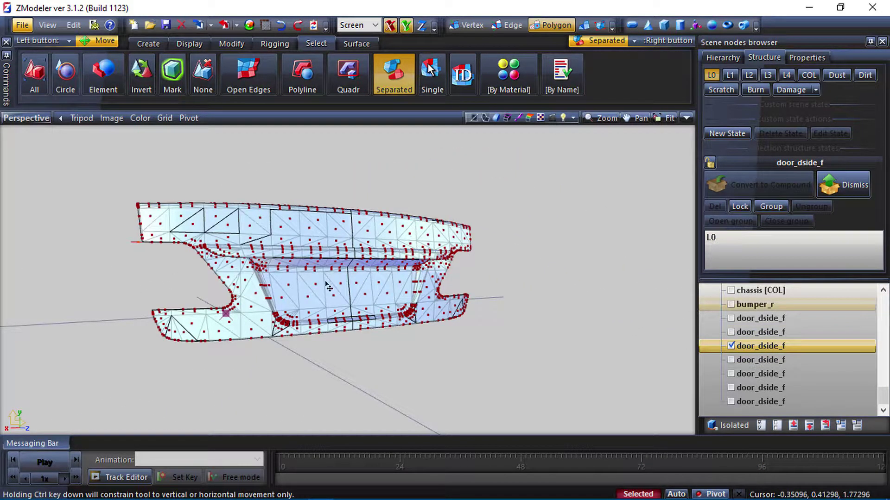
pyautogui.scroll(-2, 330, 288)
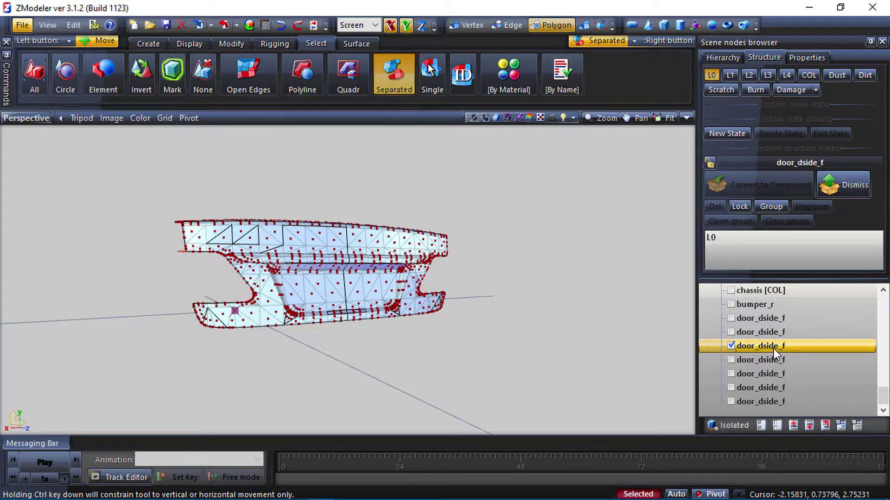
# Duplicate the trunk mesh as a whole object in the Top view and place the copy directly below the original in the node list.
pyautogui.click(687, 118)
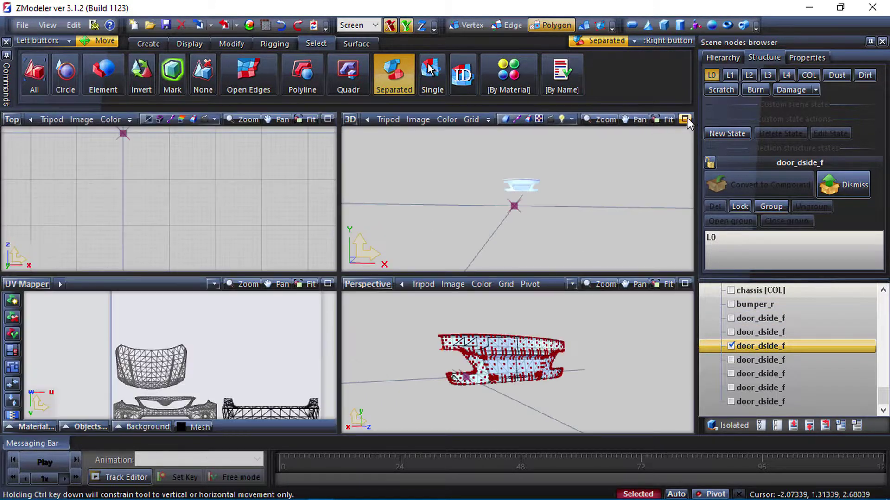
pyautogui.click(327, 119)
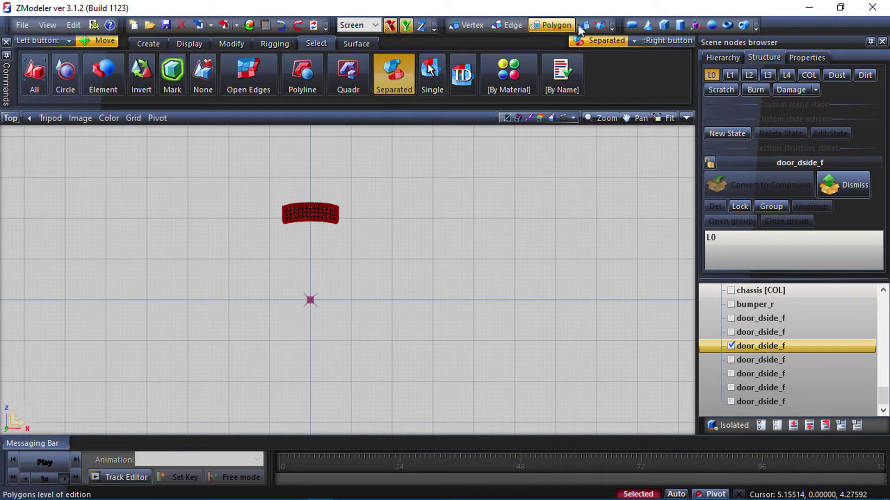
pyautogui.click(584, 26)
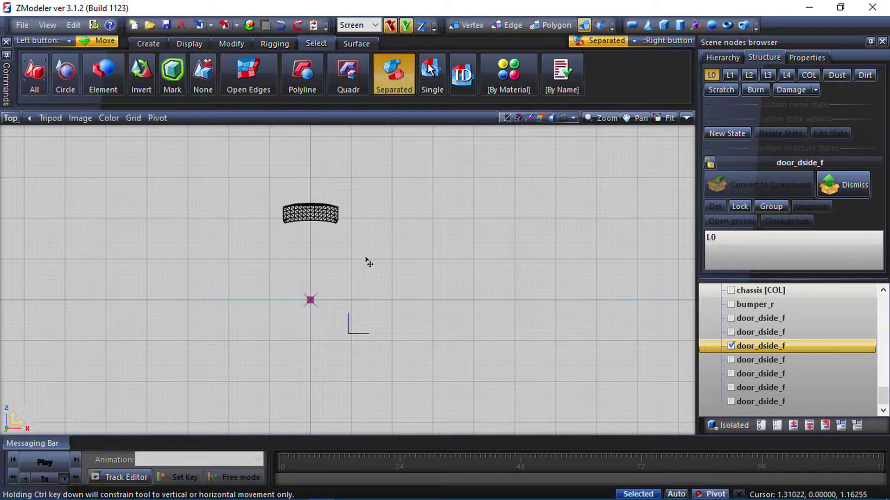
pyautogui.hotkey('shift', 'g')
pyautogui.moveTo(392, 271); pyautogui.dragTo(250, 191)
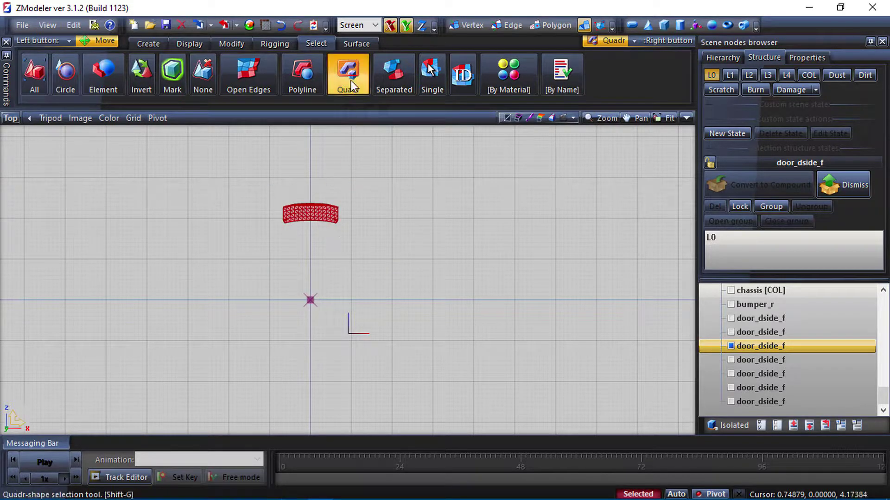
pyautogui.click(148, 47)
pyautogui.press('space')
pyautogui.moveTo(405, 181); pyautogui.dragTo(177, 250, button='right')
pyautogui.press('space')
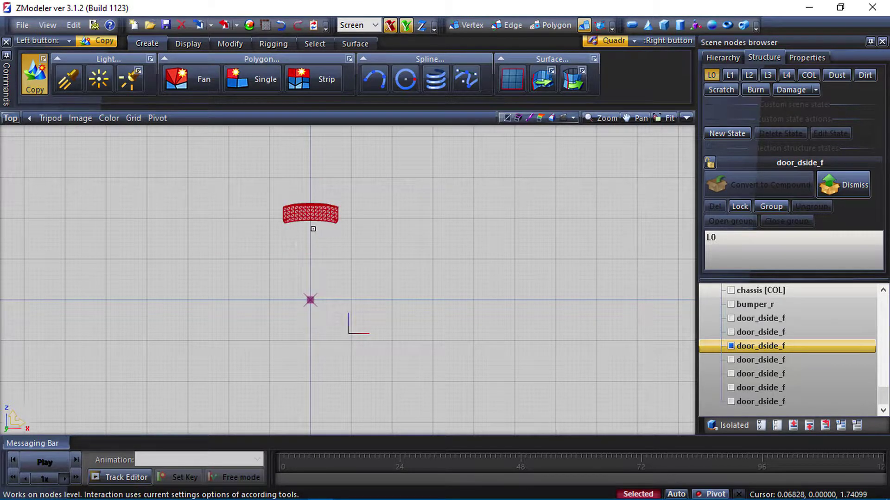
pyautogui.scroll(3, 313, 229)
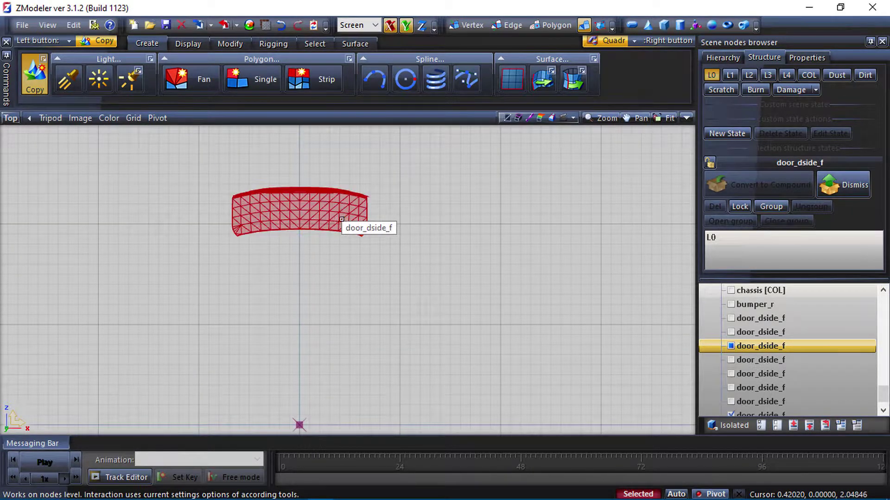
pyautogui.scroll(-1, 746, 378)
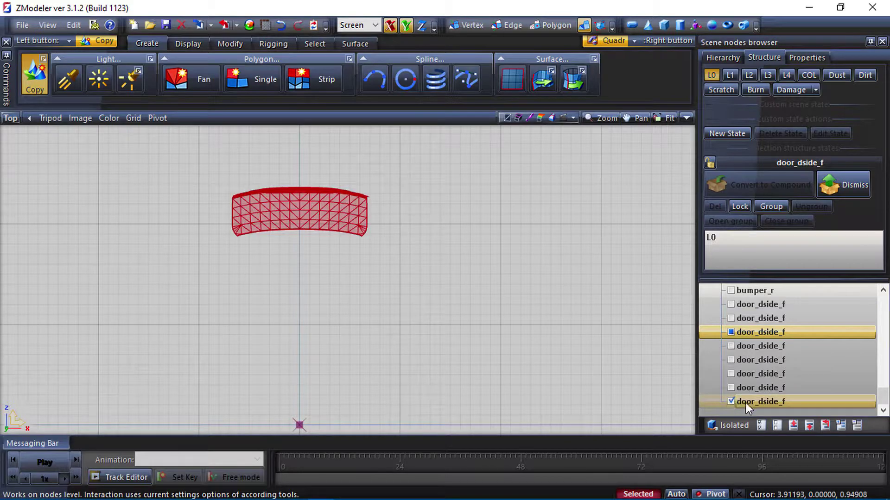
pyautogui.moveTo(757, 402); pyautogui.dragTo(756, 341)
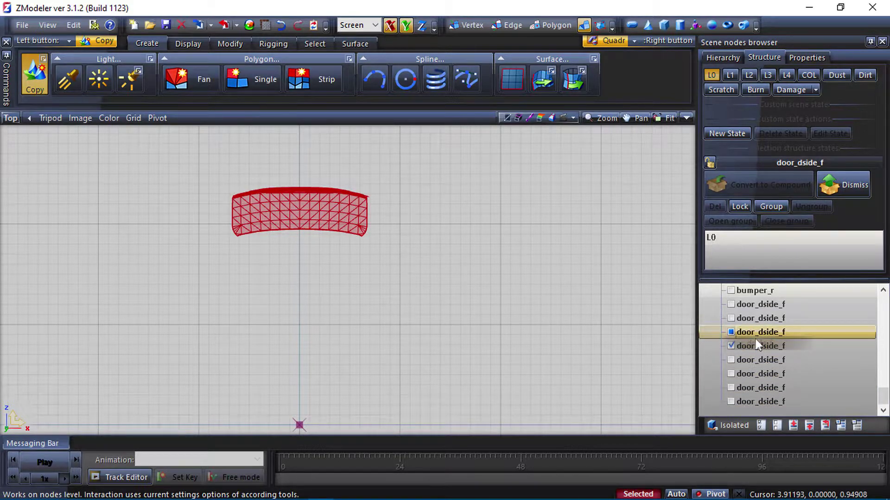
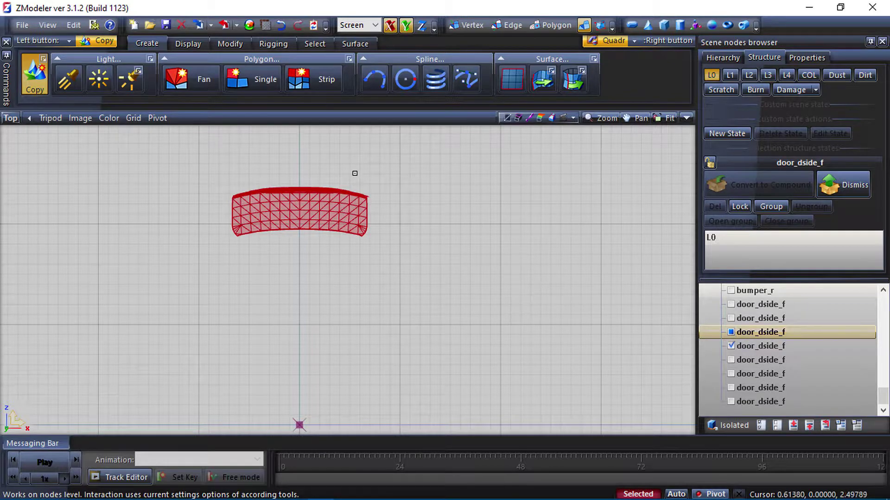
# Hide the trunk copy so only the original trunk mesh stays visible and unselected.
pyautogui.scroll(1, 306, 219)
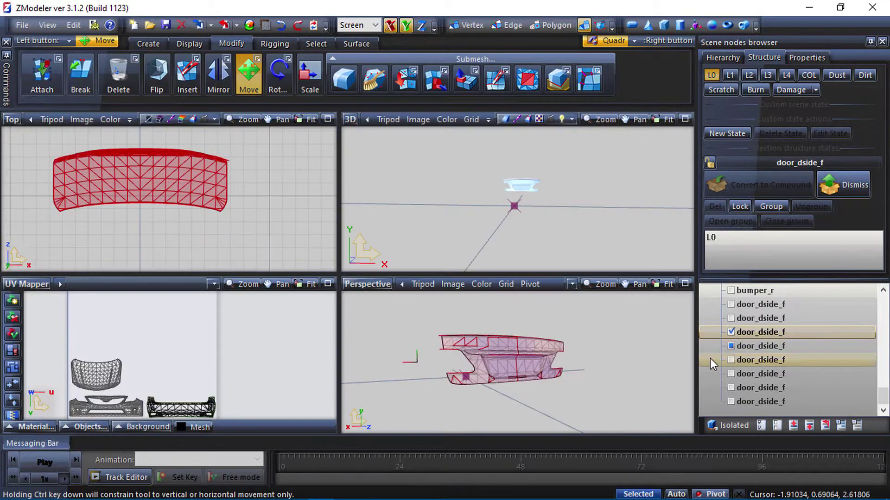
pyautogui.moveTo(709, 357); pyautogui.dragTo(775, 338)
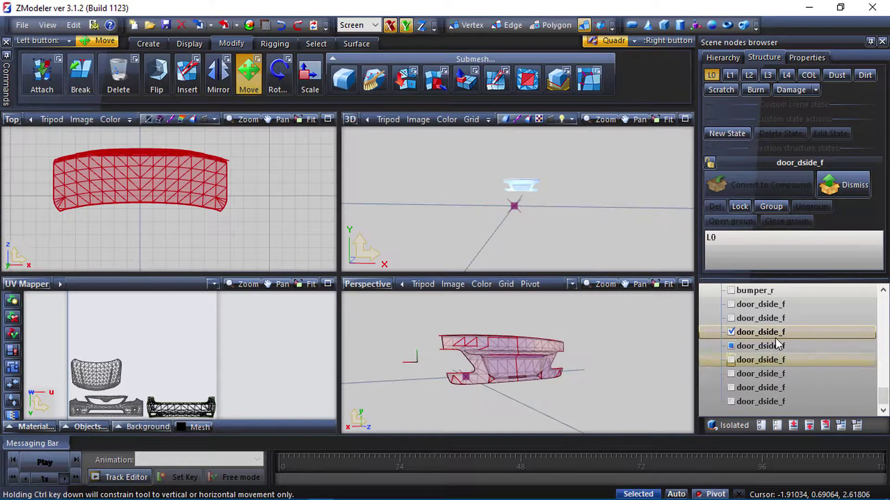
pyautogui.click(732, 345)
pyautogui.click(733, 332)
pyautogui.click(733, 333)
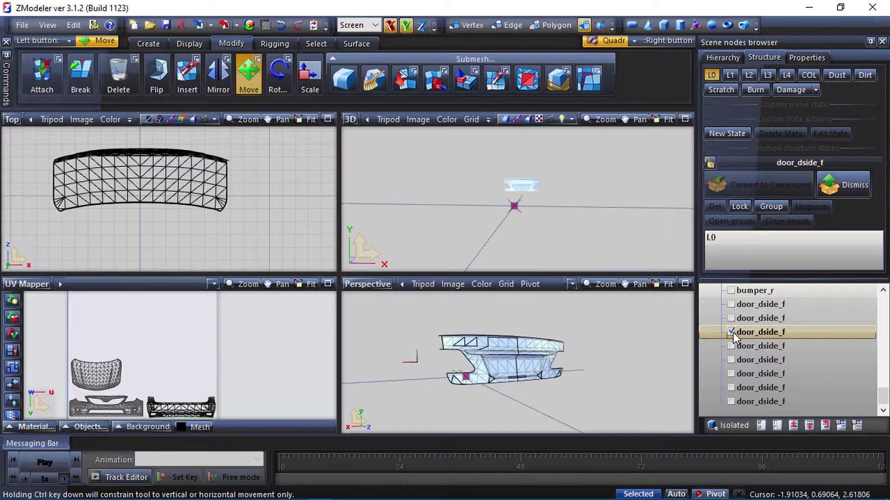
# Generate a new UV mapping for the trunk from the Top viewport XY, forced onto skin2vehicle_generic_smallspecmap [PAINT:2].
pyautogui.click(328, 120)
pyautogui.scroll(3, 368, 268)
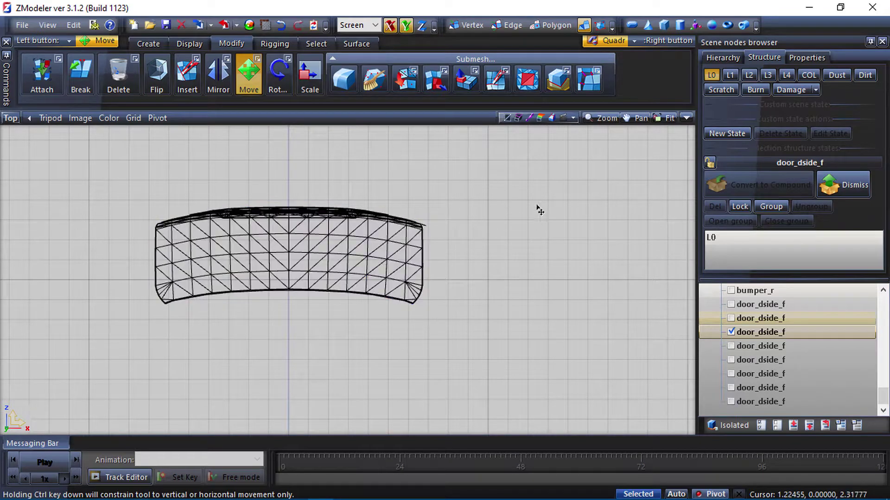
pyautogui.moveTo(509, 188); pyautogui.dragTo(2, 350)
pyautogui.rightClick(235, 245)
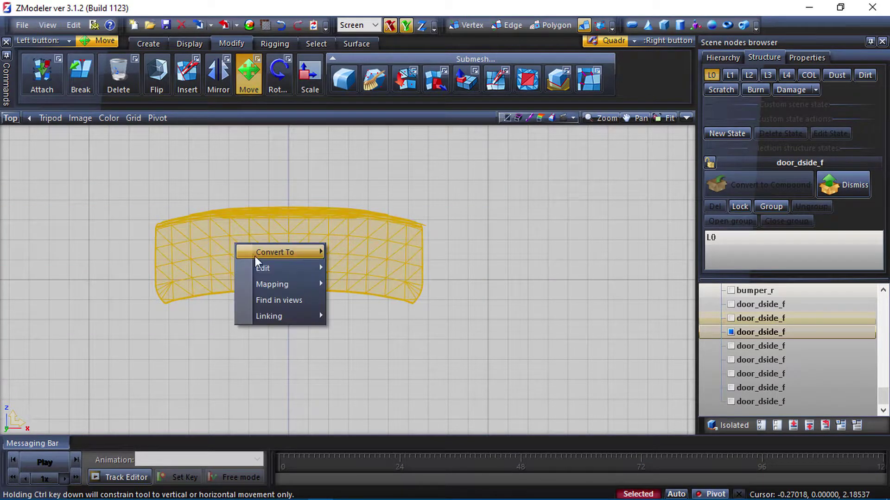
pyautogui.moveTo(272, 284)
pyautogui.click(358, 289)
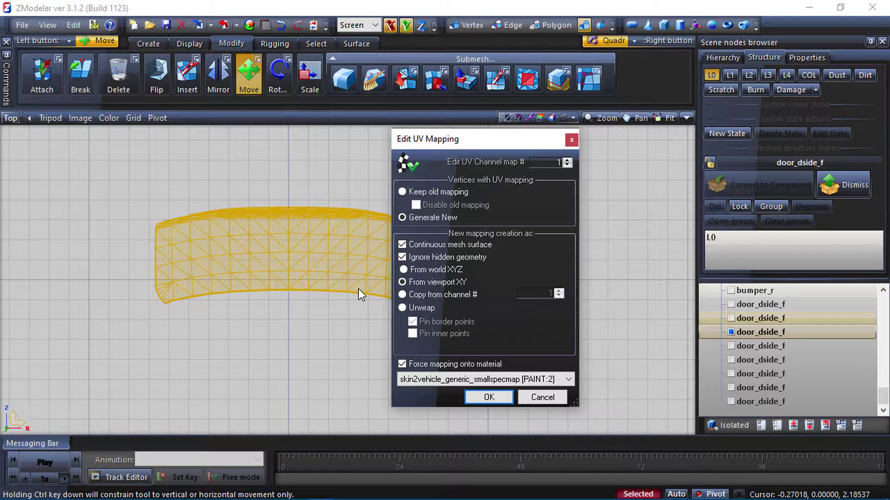
pyautogui.click(482, 393)
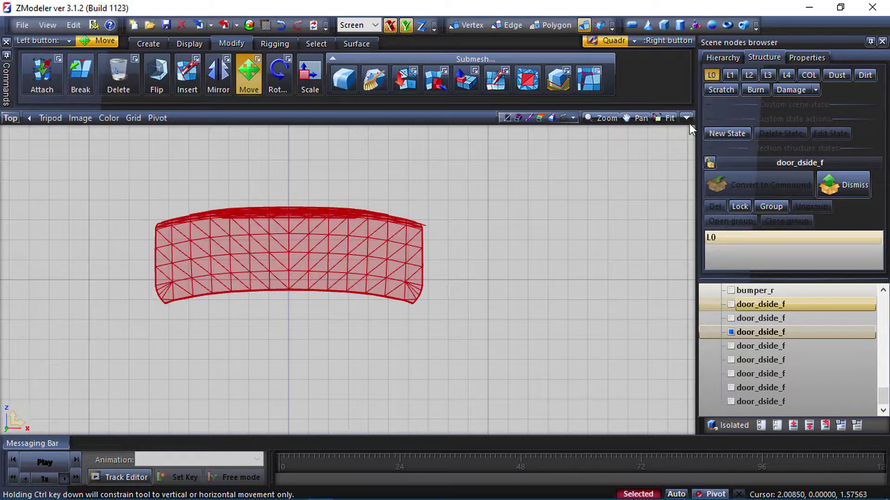
# Select the trunk's top-view UV island in the UV Mapper and move it onto the texture sheet.
pyautogui.click(687, 119)
pyautogui.click(328, 285)
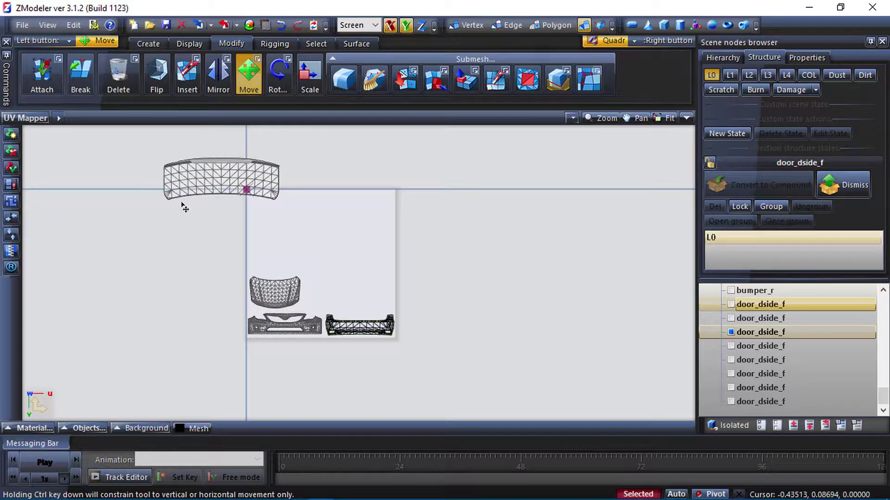
pyautogui.moveTo(306, 147); pyautogui.dragTo(112, 209, button='right')
pyautogui.scroll(1, 234, 154)
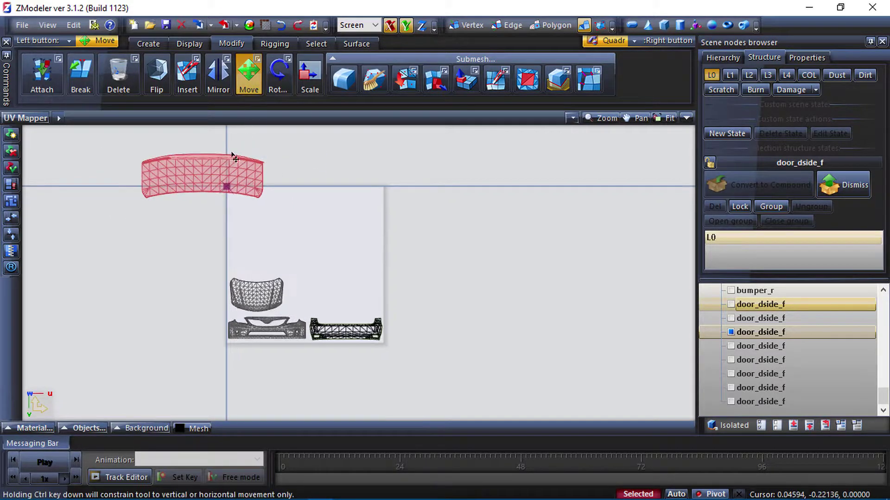
pyautogui.moveTo(209, 169); pyautogui.dragTo(352, 301)
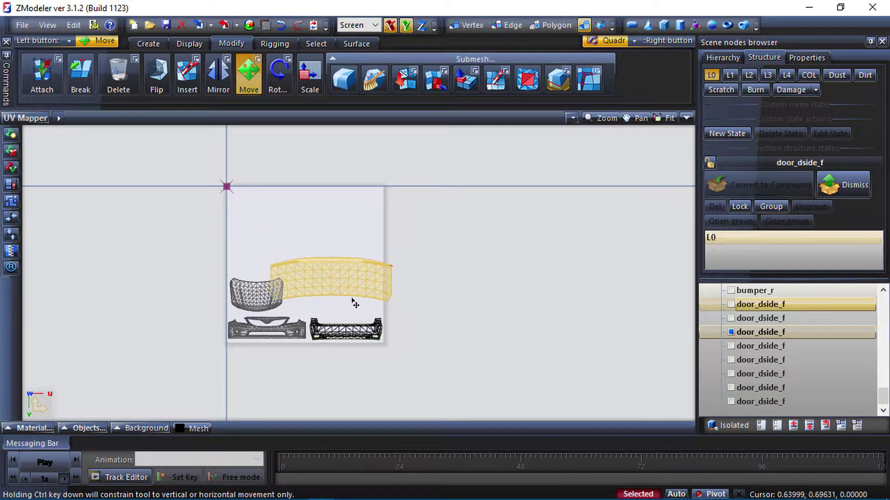
# Scale down the top-view trunk island and place it beside the hood, above the rear bumper island.
pyautogui.scroll(2, 357, 299)
pyautogui.click(310, 74)
pyautogui.moveTo(334, 177); pyautogui.dragTo(325, 306)
pyautogui.click(247, 87)
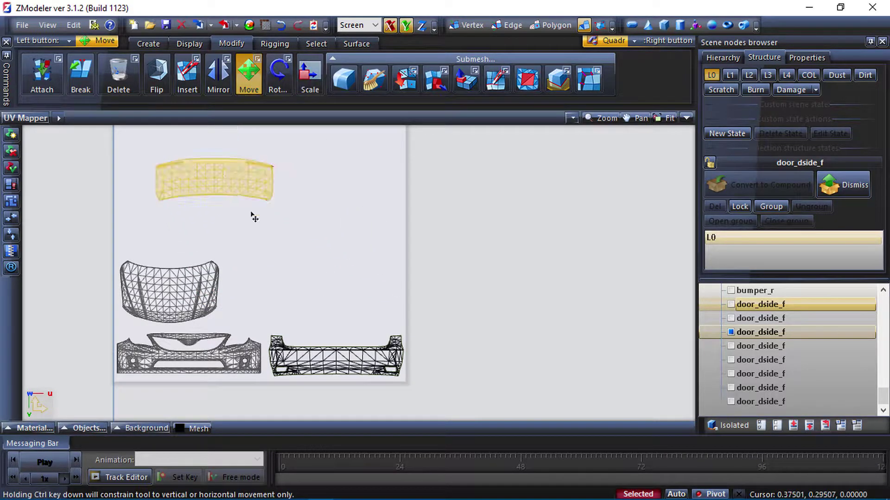
pyautogui.moveTo(238, 195); pyautogui.dragTo(299, 304)
pyautogui.scroll(2, 299, 304)
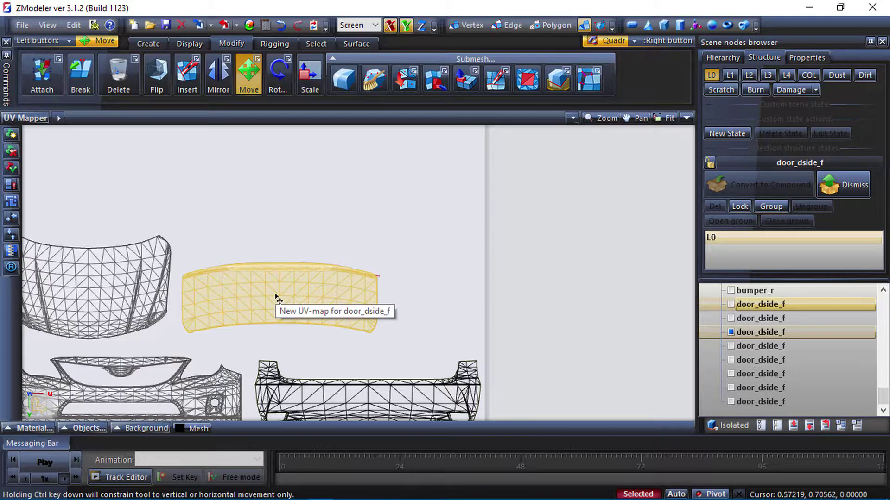
# Hide the mapped trunk mesh and show its copy in its place.
pyautogui.click(686, 119)
pyautogui.click(731, 333)
pyautogui.click(731, 346)
pyautogui.scroll(-2, 301, 251)
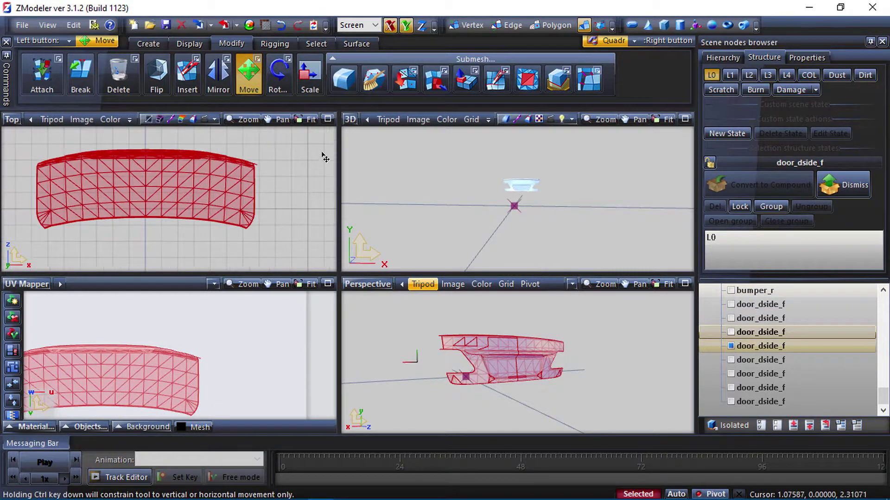
# Generate a new UV mapping for the trunk copy from the Back viewport XY, forced onto skin2vehicle_generic_smallspecmap [PAINT:2].
pyautogui.click(327, 119)
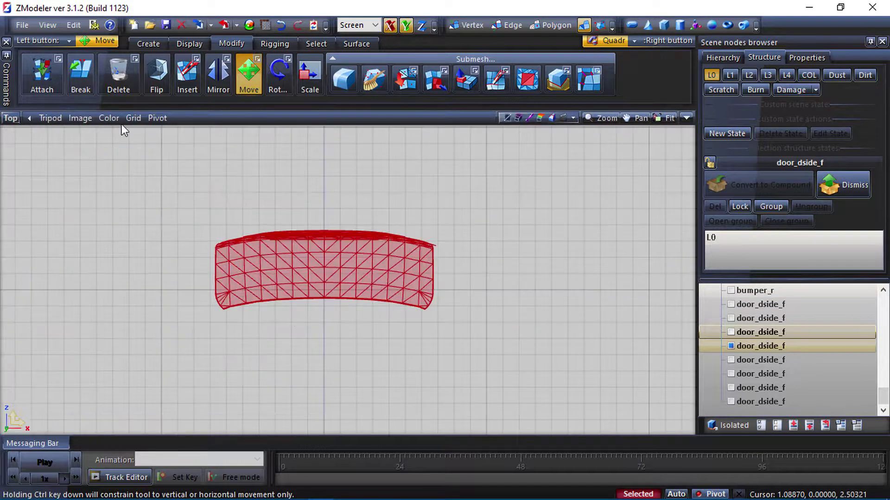
pyautogui.click(6, 120)
pyautogui.click(38, 196)
pyautogui.scroll(2, 371, 263)
pyautogui.moveTo(503, 184); pyautogui.dragTo(52, 334)
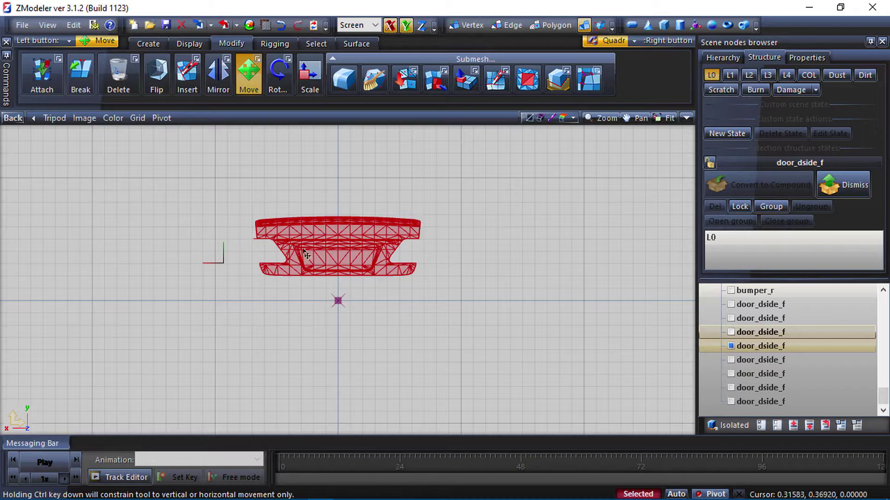
pyautogui.rightClick(352, 244)
pyautogui.click(480, 283)
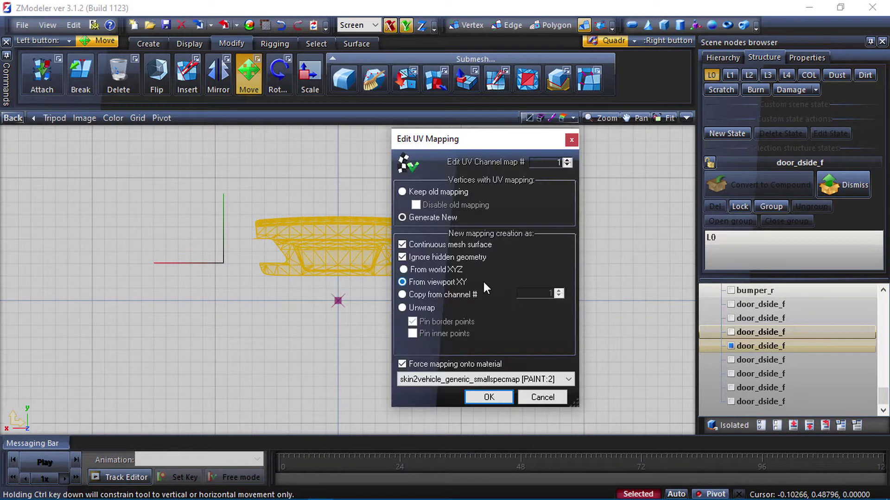
pyautogui.click(476, 393)
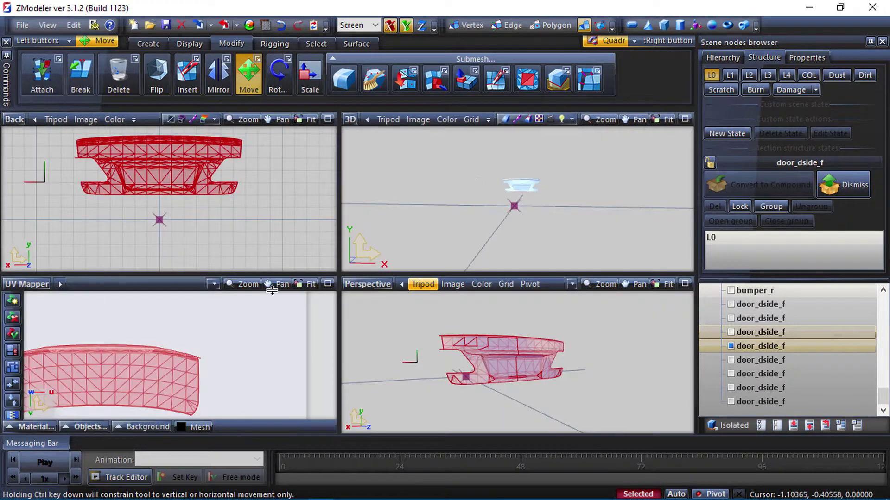
# Deselect the top-view trunk island and select only the back-view trunk island using Quadr selection.
pyautogui.click(328, 284)
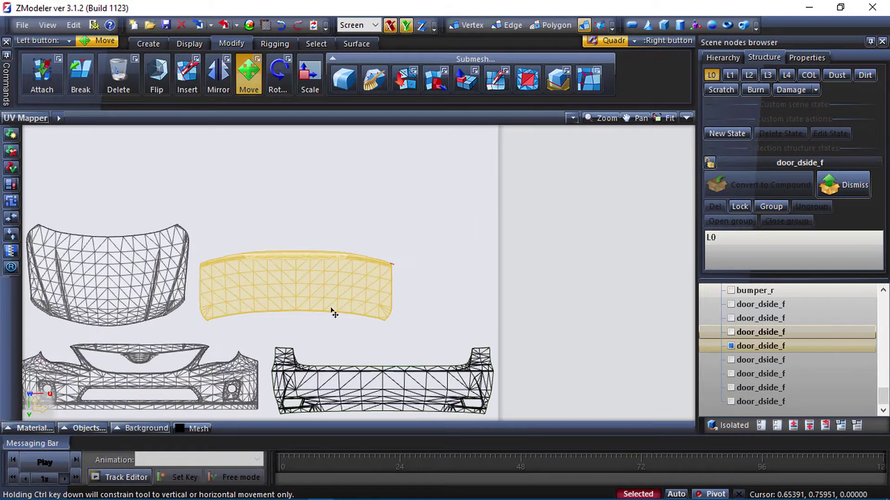
pyautogui.click(316, 43)
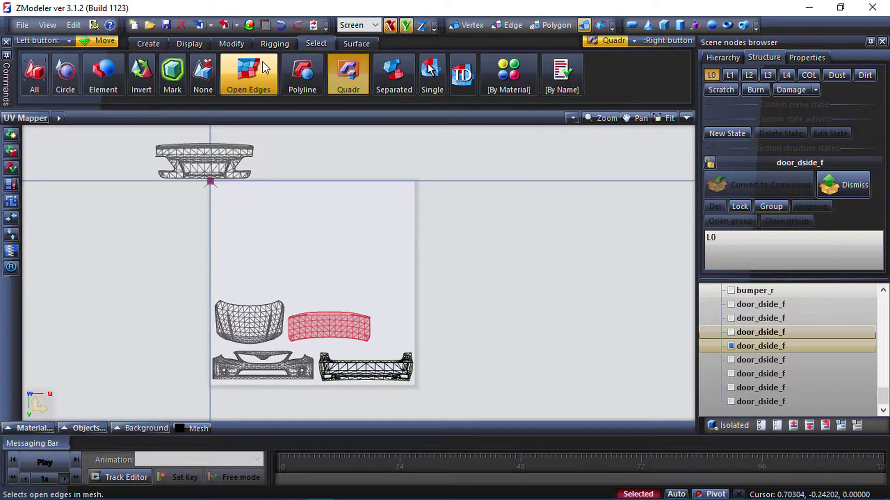
pyautogui.rightClick(204, 77)
pyautogui.rightClick(334, 302)
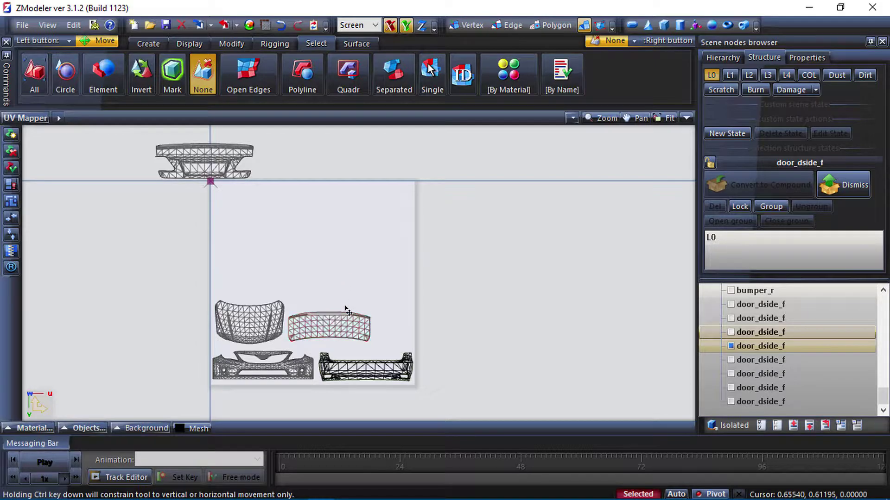
pyautogui.rightClick(347, 76)
pyautogui.moveTo(288, 225); pyautogui.dragTo(115, 126, button='right')
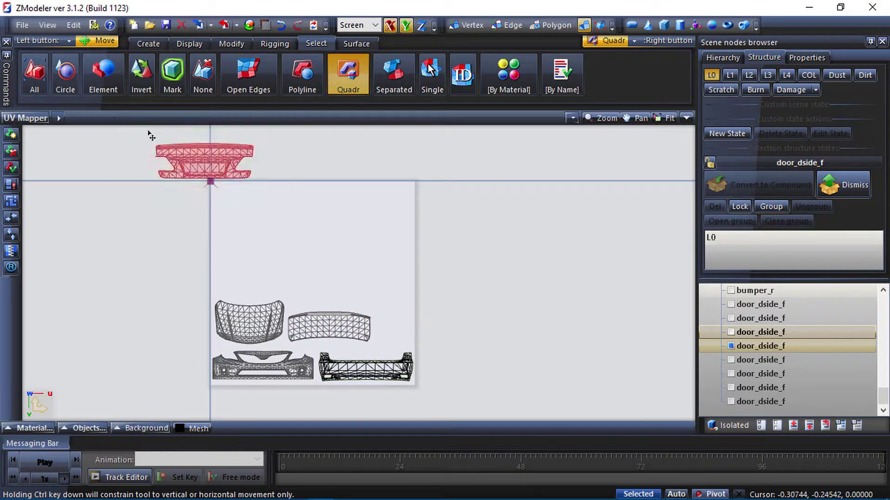
# Move the back-view trunk island onto the texture sheet above the top-view trunk island.
pyautogui.click(231, 44)
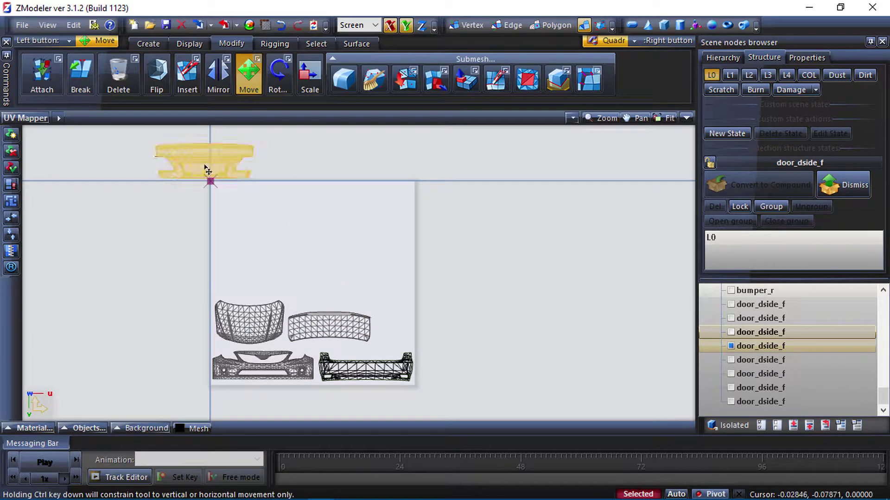
pyautogui.moveTo(224, 178); pyautogui.dragTo(344, 279)
pyautogui.scroll(3, 377, 290)
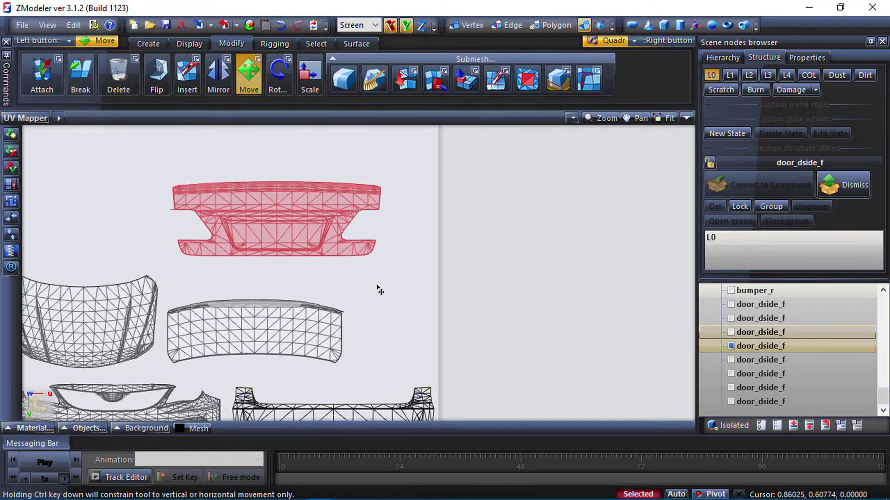
# Rotate the back-view trunk island a quarter turn so it stands upright on the sheet.
pyautogui.click(278, 75)
pyautogui.scroll(-3, 318, 284)
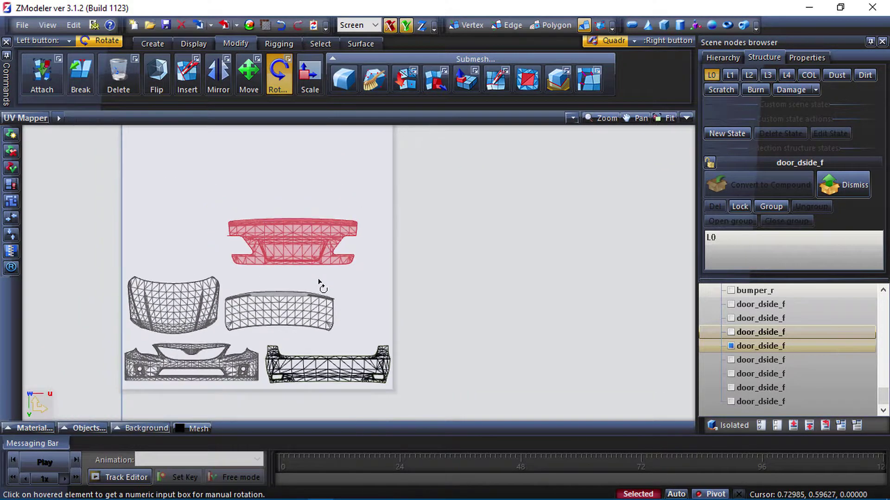
pyautogui.moveTo(289, 240); pyautogui.dragTo(313, 334)
pyautogui.scroll(-1, 315, 298)
pyautogui.moveTo(321, 192); pyautogui.dragTo(331, 317)
pyautogui.scroll(-2, 332, 310)
pyautogui.moveTo(299, 203); pyautogui.dragTo(303, 241)
# Move the upright trunk island to the sheet's outer edge, above the rear bumper and beside the top-view trunk island.
pyautogui.click(249, 75)
pyautogui.scroll(1, 309, 221)
pyautogui.moveTo(308, 190); pyautogui.dragTo(344, 302)
pyautogui.scroll(3, 351, 298)
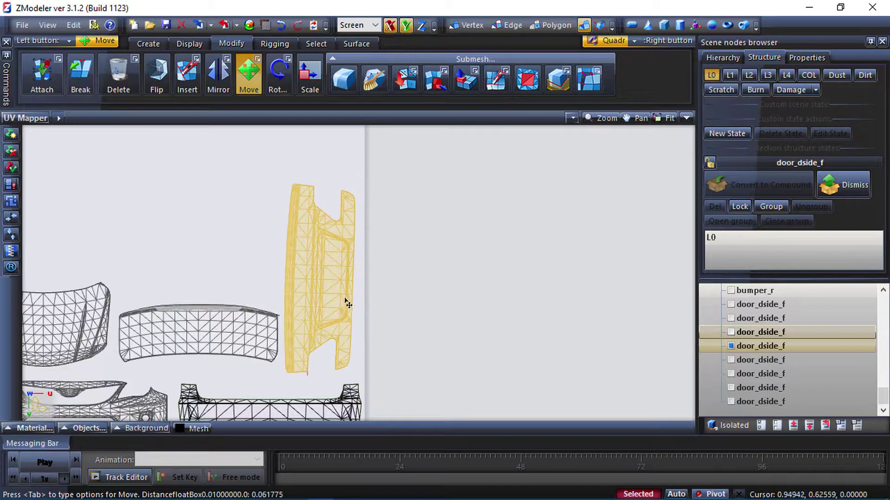
# Fine-tune the rotation of the upright back-view trunk island so it aligns with the sheet's edge.
pyautogui.click(309, 77)
pyautogui.click(281, 79)
pyautogui.moveTo(324, 252); pyautogui.dragTo(331, 293)
pyautogui.click(249, 77)
pyautogui.scroll(-4, 333, 296)
pyautogui.scroll(1, 339, 335)
pyautogui.scroll(1, 282, 343)
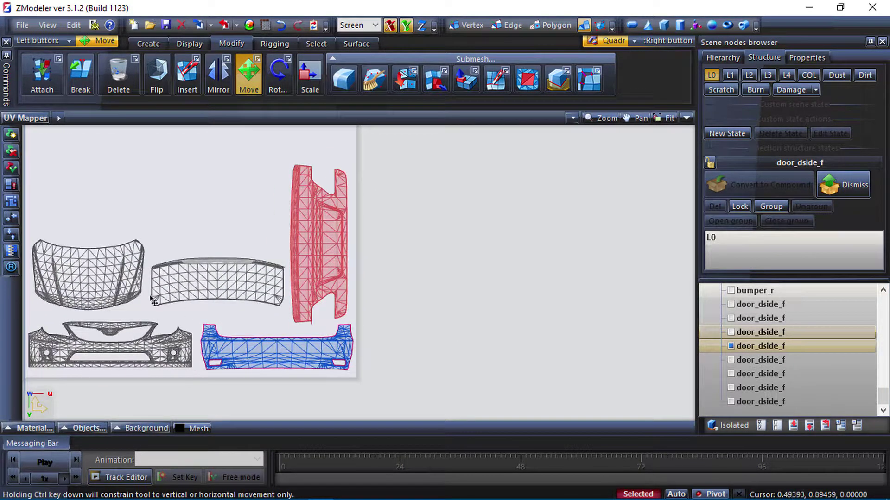
# Deselect all UV islands on the texture sheet and restore the four-view layout.
pyautogui.click(317, 43)
pyautogui.rightClick(210, 218)
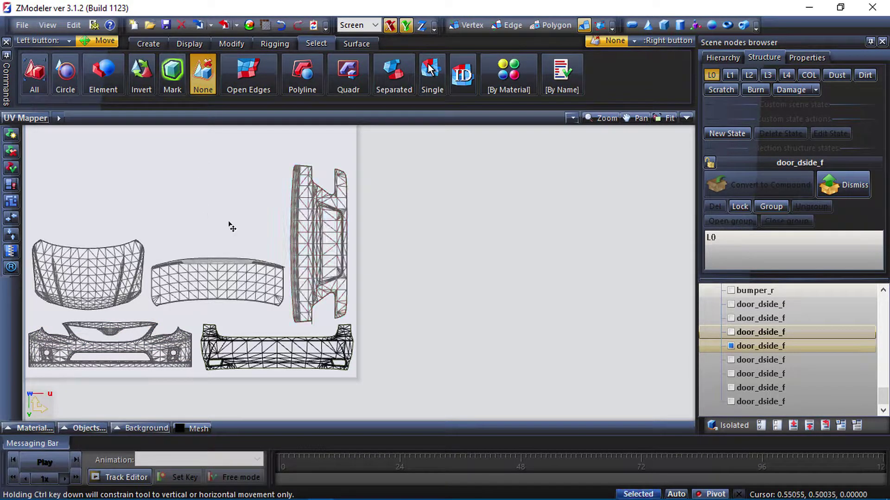
pyautogui.scroll(-1, 402, 312)
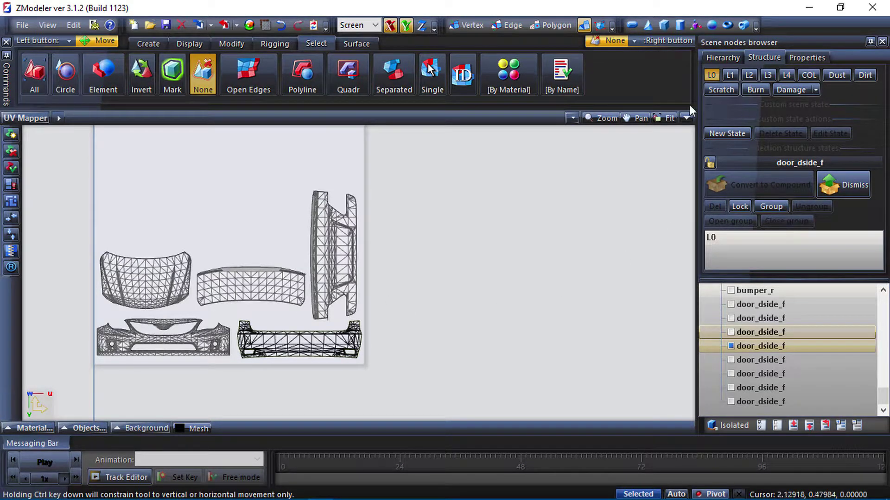
pyautogui.click(686, 119)
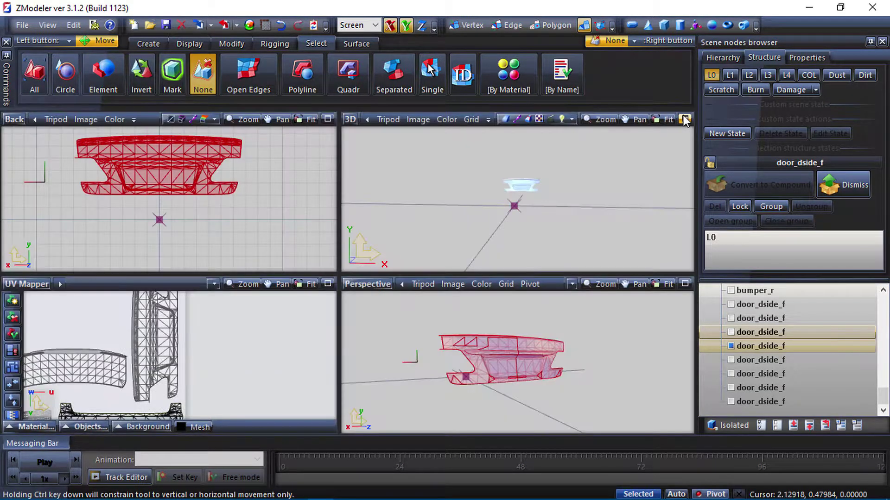
# Show only the next full body copy, door_dside_f, and maximize the perspective view on the car's driver side.
pyautogui.click(732, 359)
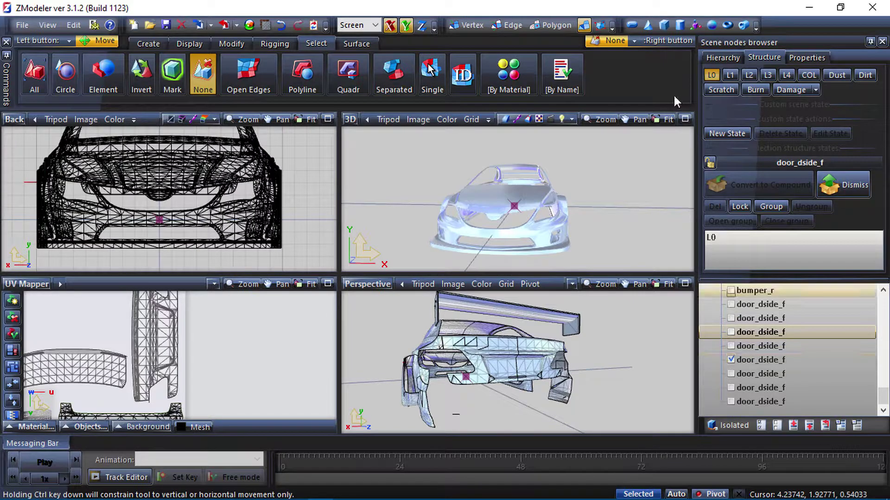
pyautogui.click(686, 287)
pyautogui.moveTo(238, 283); pyautogui.dragTo(318, 284)
pyautogui.hotkey('ctrl', 'z')
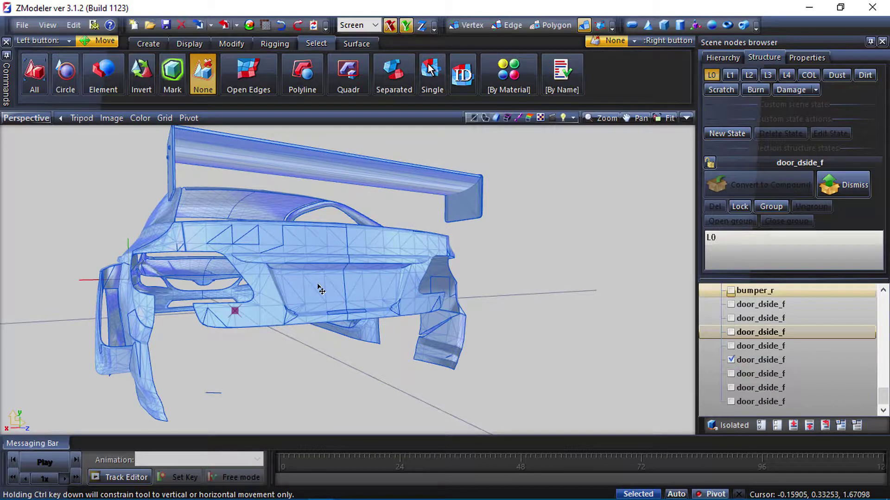
pyautogui.moveTo(333, 276); pyautogui.dragTo(317, 255, button='middle')
pyautogui.scroll(-4, 284, 279)
pyautogui.scroll(-4, 222, 258)
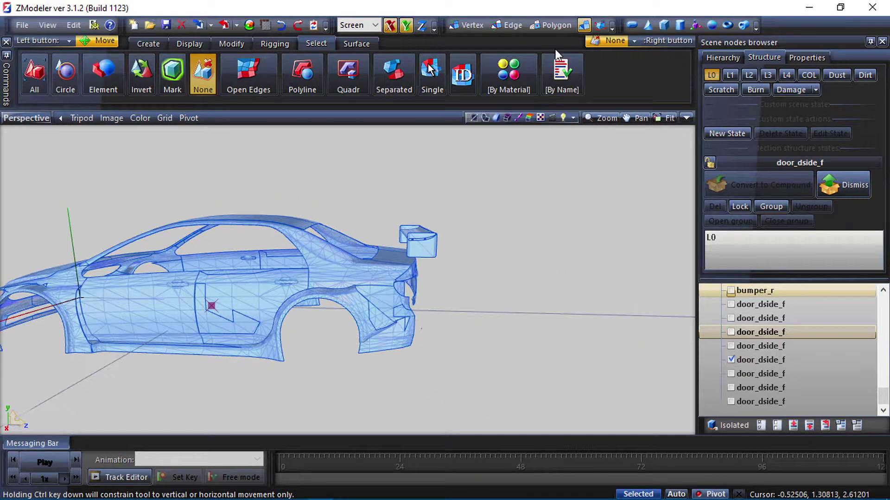
# At polygon level, box-select and delete the passenger side and central hood, roof and rear areas, keeping a driver-side strip.
pyautogui.click(552, 25)
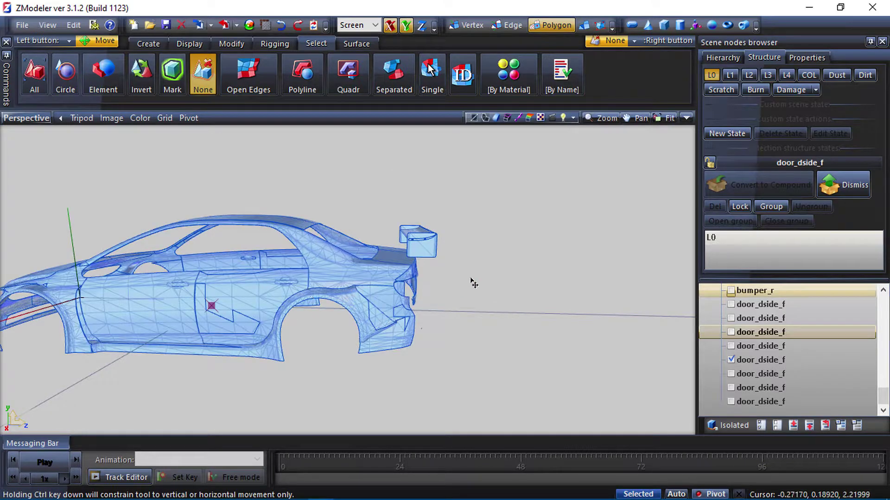
pyautogui.press('space')
pyautogui.scroll(-4, 482, 279)
pyautogui.moveTo(484, 279); pyautogui.dragTo(539, 279, button='middle')
pyautogui.moveTo(170, 322); pyautogui.dragTo(320, 292, button='middle')
pyautogui.scroll(4, 321, 277)
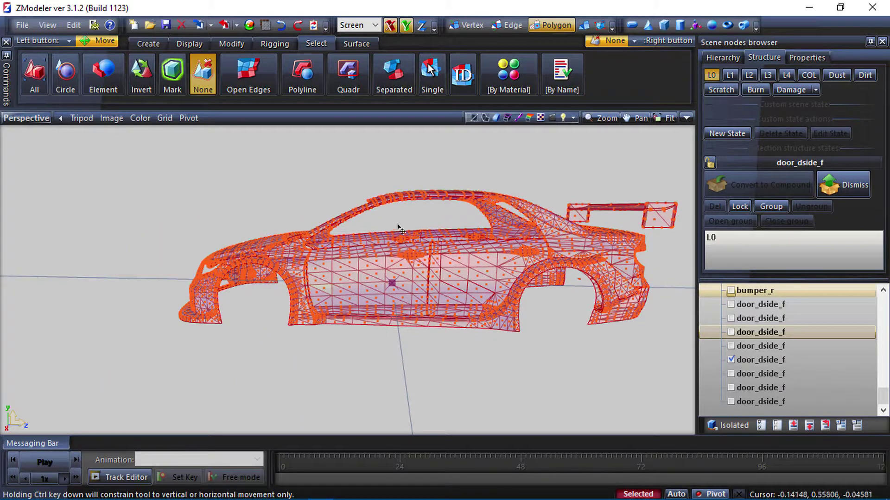
pyautogui.scroll(-2, 398, 230)
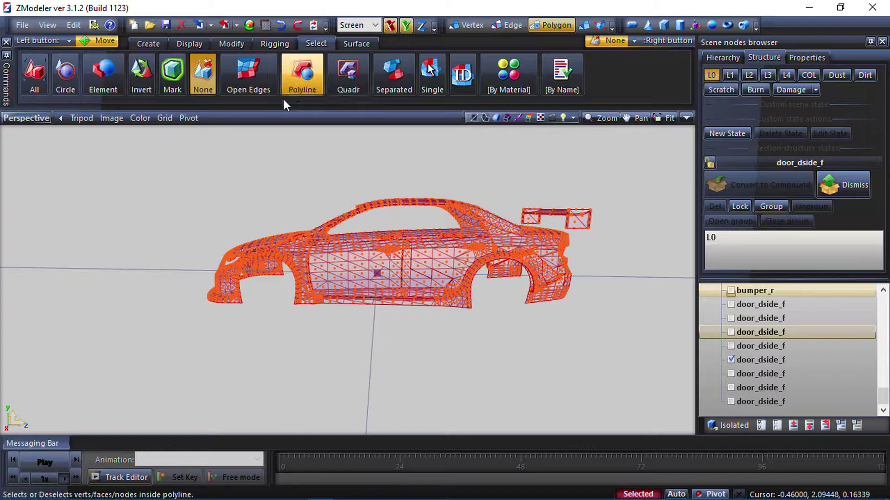
pyautogui.press('space')
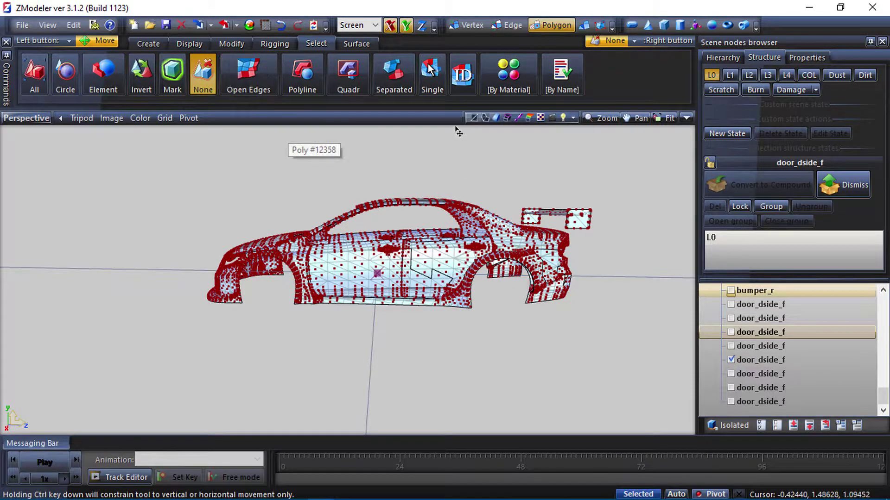
pyautogui.rightClick(356, 76)
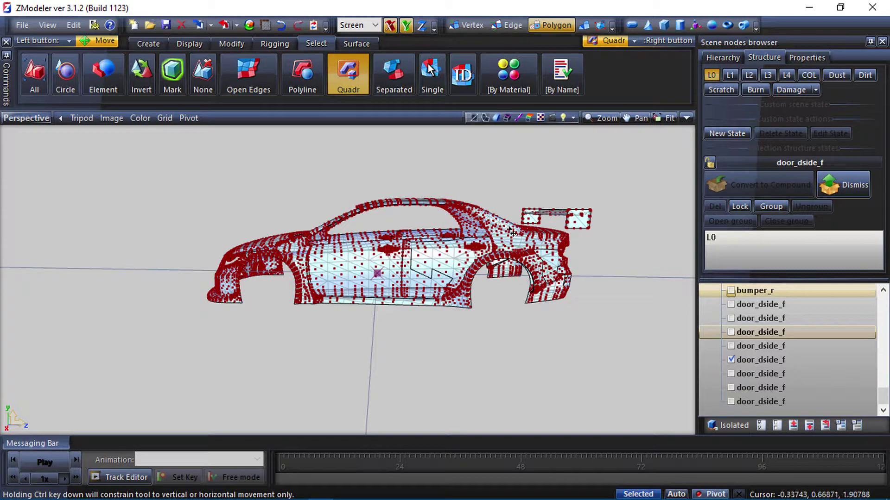
pyautogui.moveTo(455, 245); pyautogui.dragTo(641, 322, button='middle')
pyautogui.moveTo(643, 314); pyautogui.dragTo(40, 144, button='right')
pyautogui.moveTo(474, 281)
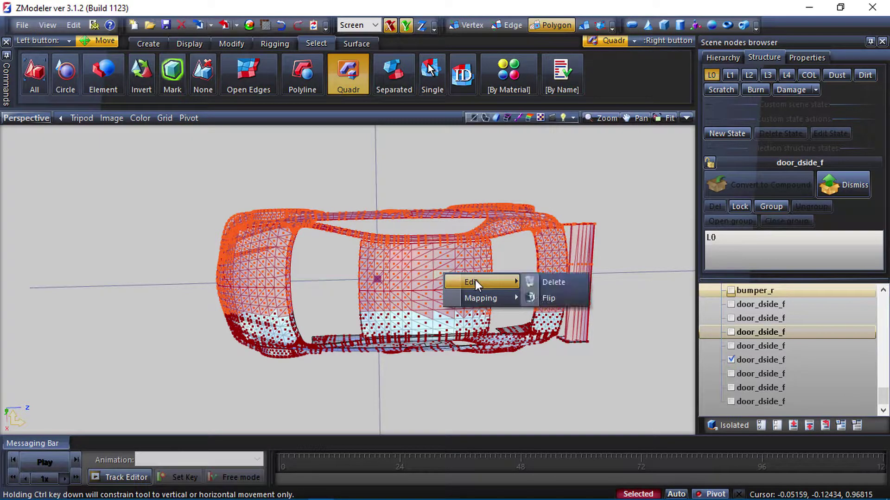
pyautogui.click(530, 284)
# Delete the remaining roof and window-frame polygons above the driver-side doors.
pyautogui.moveTo(442, 304); pyautogui.dragTo(445, 260, button='middle')
pyautogui.moveTo(648, 253); pyautogui.dragTo(107, 206, button='right')
pyautogui.rightClick(467, 230)
pyautogui.moveTo(487, 232)
pyautogui.click(572, 234)
# Delete the rear end polygons behind the rear wheel arch.
pyautogui.moveTo(573, 233); pyautogui.dragTo(589, 257, button='middle')
pyautogui.moveTo(639, 205); pyautogui.dragTo(491, 348, button='right')
pyautogui.rightClick(519, 252)
pyautogui.moveTo(550, 259)
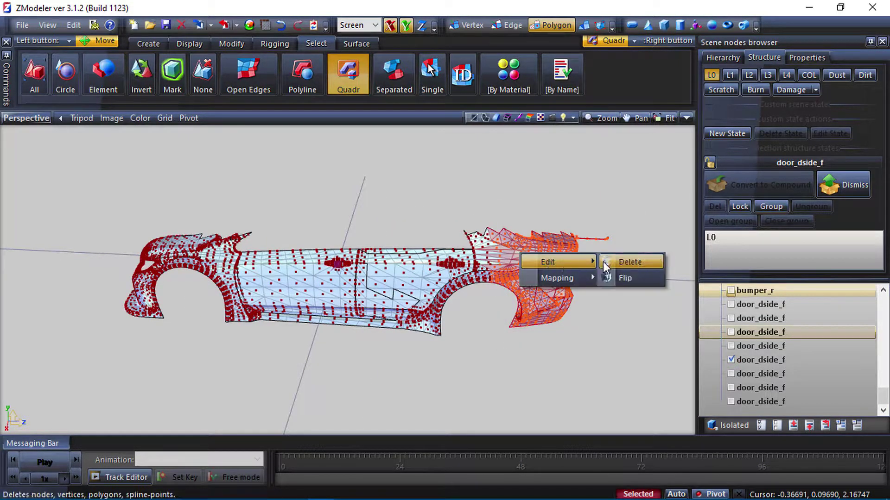
pyautogui.click(635, 258)
# Delete the front end polygons ahead of the front fender's rear section.
pyautogui.moveTo(169, 271); pyautogui.dragTo(207, 220, button='right')
pyautogui.moveTo(116, 212); pyautogui.dragTo(228, 374, button='right')
pyautogui.rightClick(209, 254)
pyautogui.click(304, 264)
# Delete the jagged leftover polygons above the rear quarter, behind the rear door.
pyautogui.scroll(3, 305, 269)
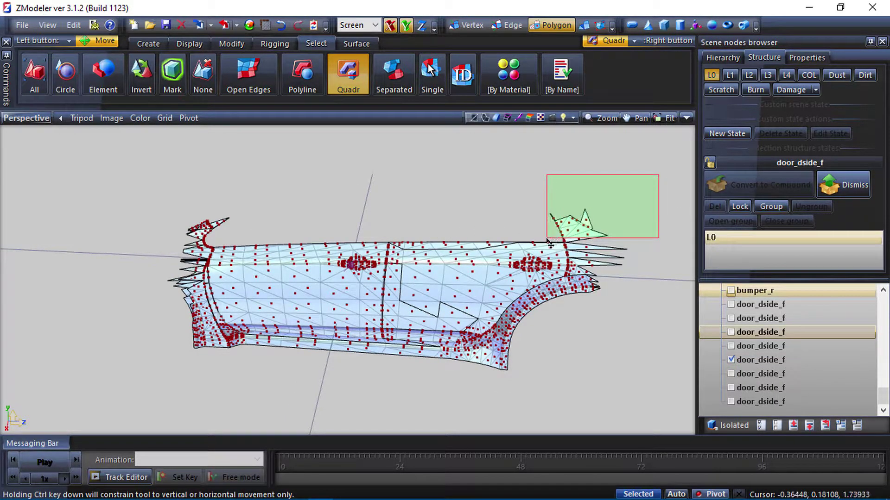
pyautogui.moveTo(549, 244); pyautogui.dragTo(549, 244, button='right')
pyautogui.rightClick(581, 234)
pyautogui.moveTo(602, 241)
pyautogui.click(691, 242)
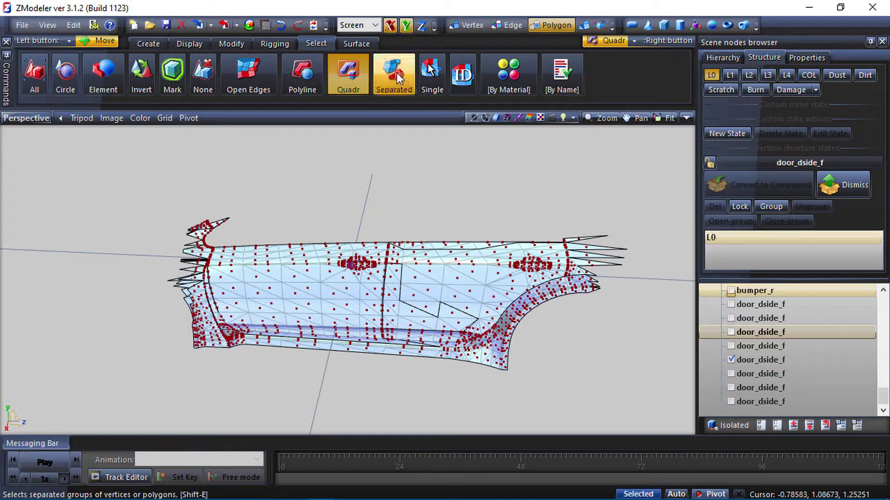
# Try to select the separated groups of the rear arch, side skirt and front fender and delete them.
pyautogui.click(397, 79)
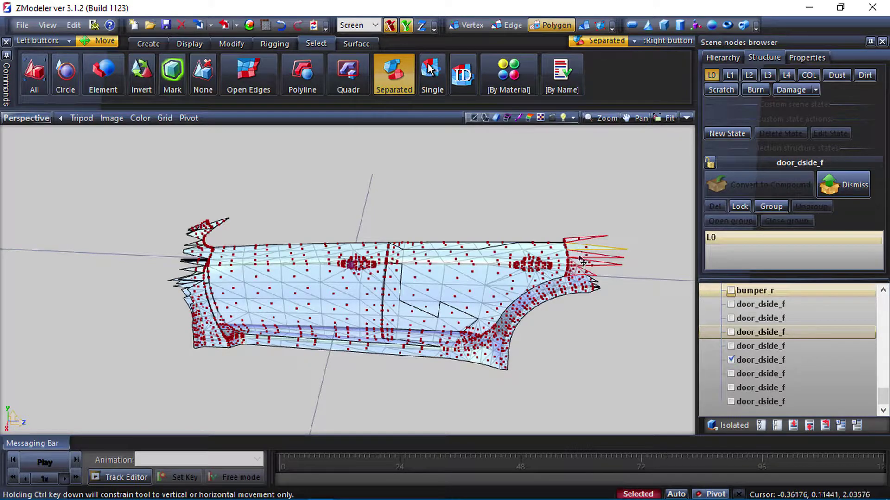
pyautogui.rightClick(504, 348)
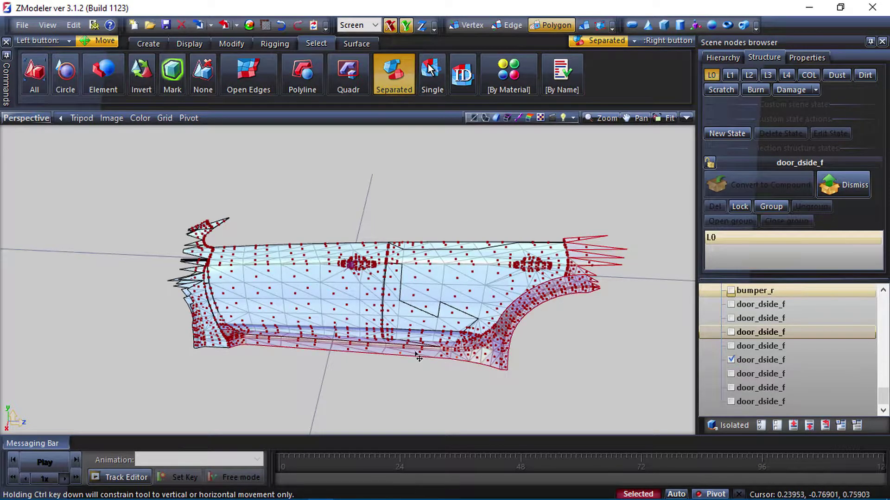
pyautogui.rightClick(207, 332)
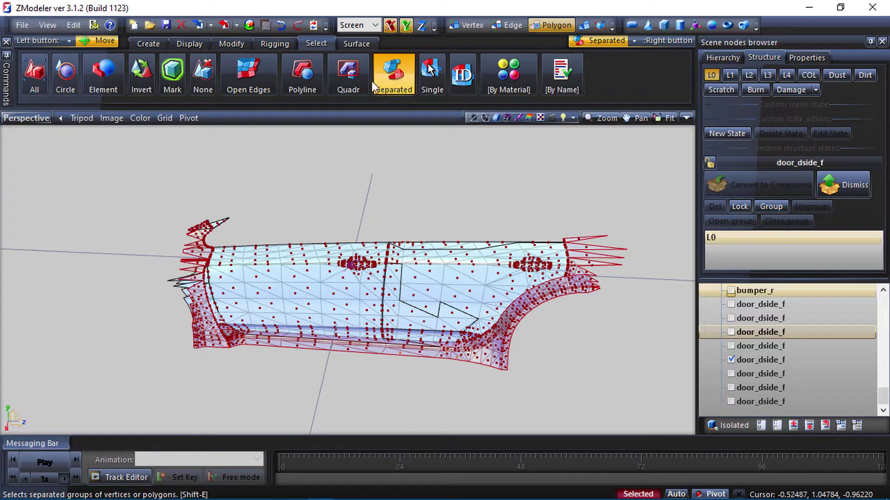
pyautogui.click(394, 76)
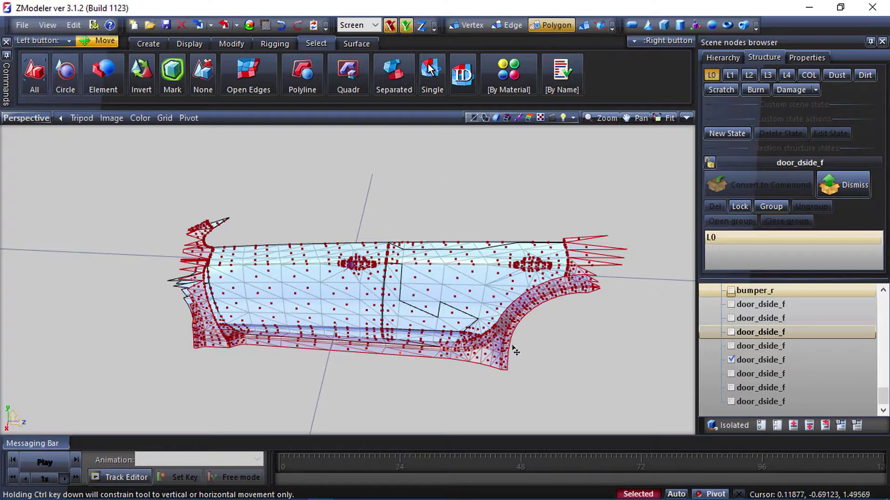
pyautogui.rightClick(497, 343)
pyautogui.moveTo(523, 351)
pyautogui.click(605, 351)
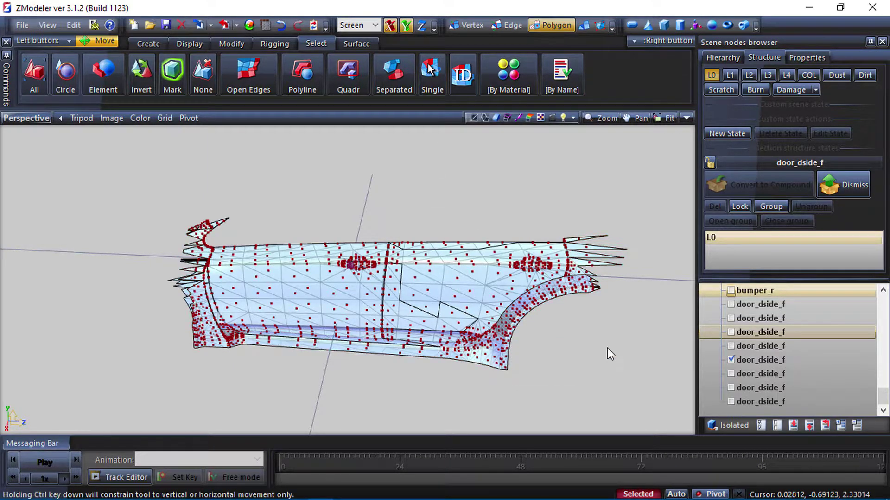
# Select the separated rear quarter, side skirt and front fender groups around the doors and delete them.
pyautogui.moveTo(380, 306); pyautogui.dragTo(384, 299, button='middle')
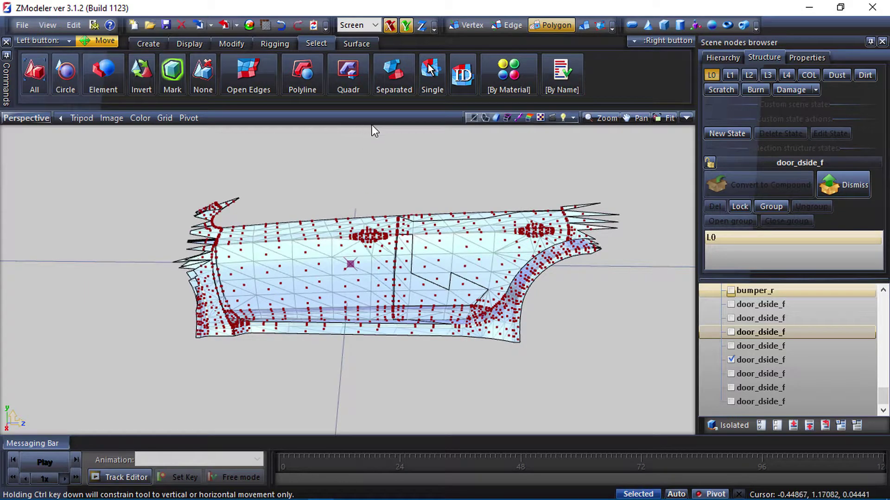
pyautogui.click(382, 91)
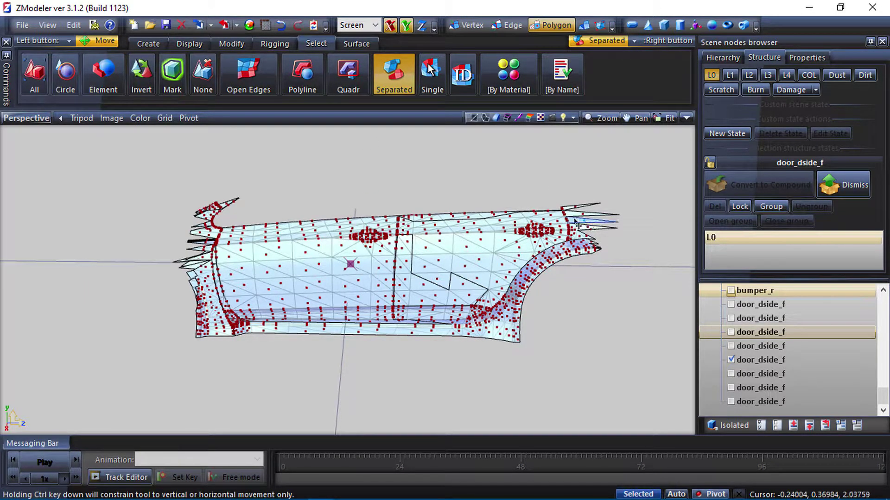
pyautogui.rightClick(577, 251)
pyautogui.rightClick(198, 276)
pyautogui.rightClick(216, 295)
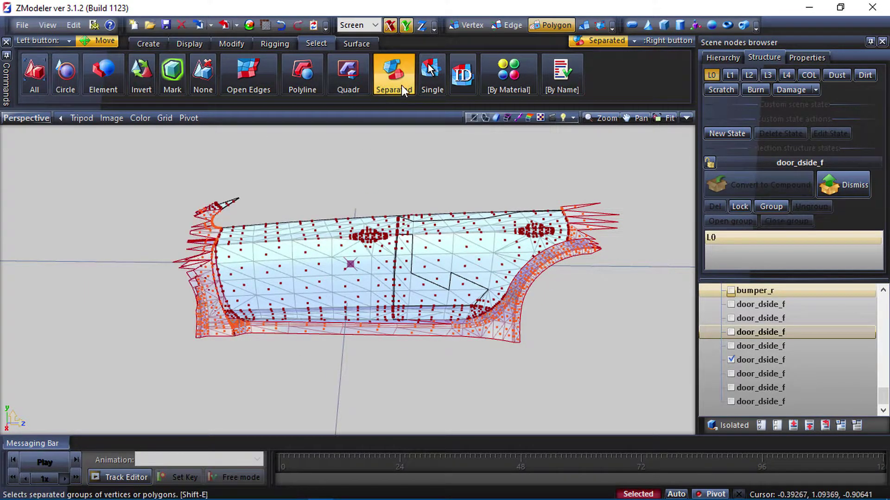
pyautogui.click(402, 90)
pyautogui.rightClick(216, 299)
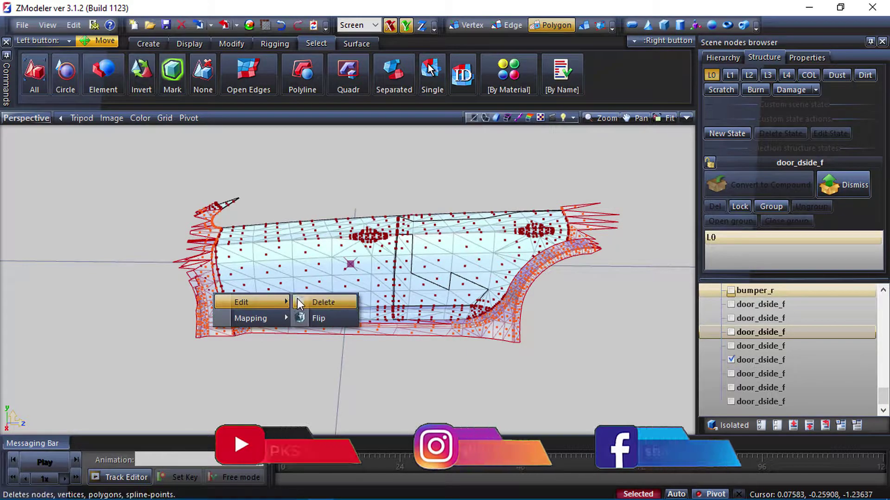
pyautogui.click(319, 300)
# Box-select and delete the floating fragment above the front door's leading edge.
pyautogui.moveTo(259, 252); pyautogui.dragTo(265, 254, button='middle')
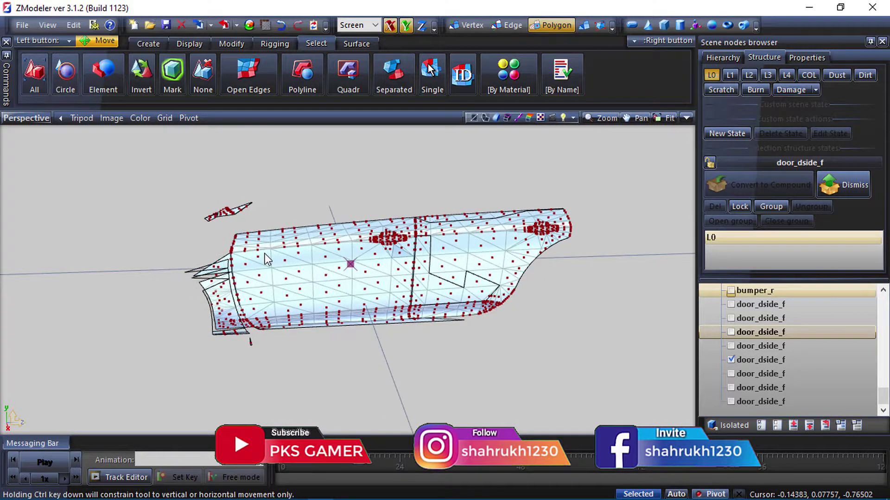
pyautogui.rightClick(358, 70)
pyautogui.moveTo(260, 198); pyautogui.dragTo(199, 226, button='right')
pyautogui.press('space')
pyautogui.rightClick(230, 210)
pyautogui.moveTo(253, 215)
pyautogui.click(330, 215)
# Box-select and delete the remaining front fender polygons ahead of the front door.
pyautogui.press('space')
pyautogui.scroll(4, 200, 344)
pyautogui.moveTo(176, 176)
pyautogui.mouseDown(button='right')
pyautogui.moveTo(269, 337)
pyautogui.moveTo(278, 333)
pyautogui.mouseUp(button='right')
pyautogui.rightClick(299, 307)
pyautogui.moveTo(333, 302)
pyautogui.click(384, 306)
# Box-select and delete the small leftover polygons at the front door's lower leading corner.
pyautogui.press('space')
pyautogui.scroll(3, 273, 296)
pyautogui.moveTo(262, 254); pyautogui.dragTo(304, 313, button='right')
pyautogui.press('space')
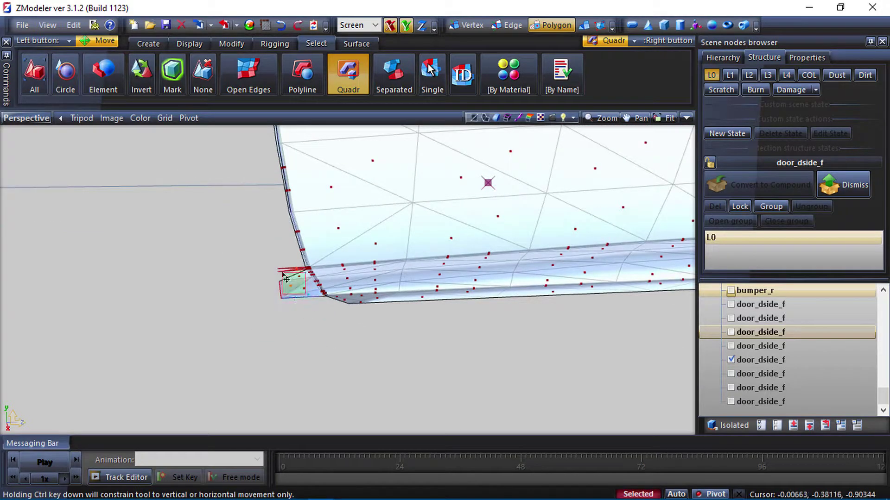
pyautogui.rightClick(287, 287)
pyautogui.click(375, 298)
# Delete the last stray triangle ahead of the front door's leading edge.
pyautogui.press('space')
pyautogui.scroll(-3, 339, 351)
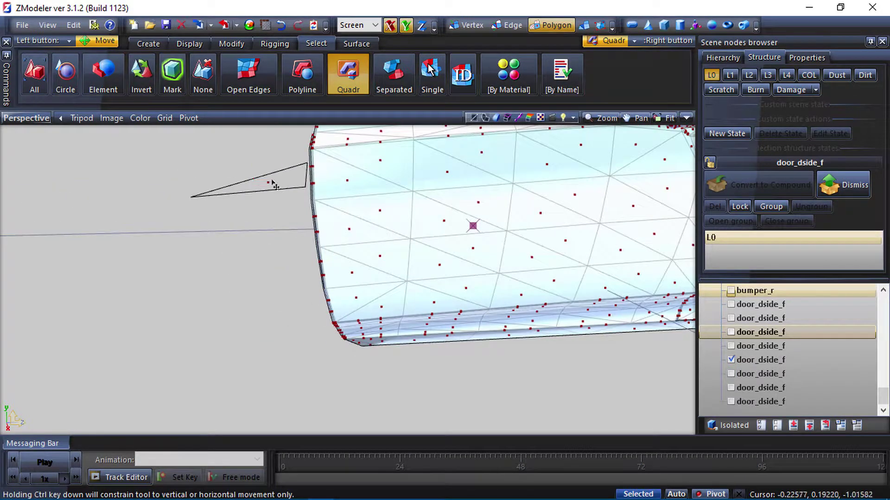
pyautogui.moveTo(298, 193)
pyautogui.click(391, 189)
pyautogui.scroll(-3, 391, 189)
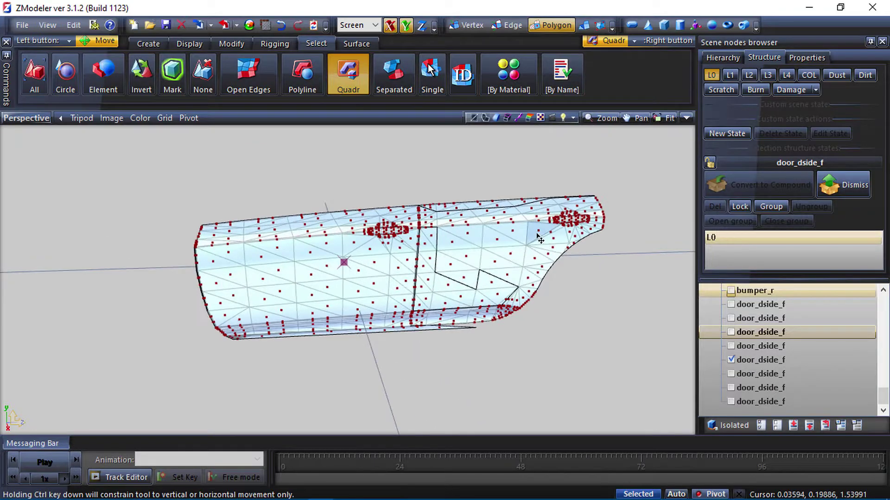
# Restore the four-view layout and switch the Back viewport to the Left view.
pyautogui.click(686, 118)
pyautogui.scroll(2, 573, 358)
pyautogui.moveTo(573, 214); pyautogui.dragTo(514, 206, button='middle')
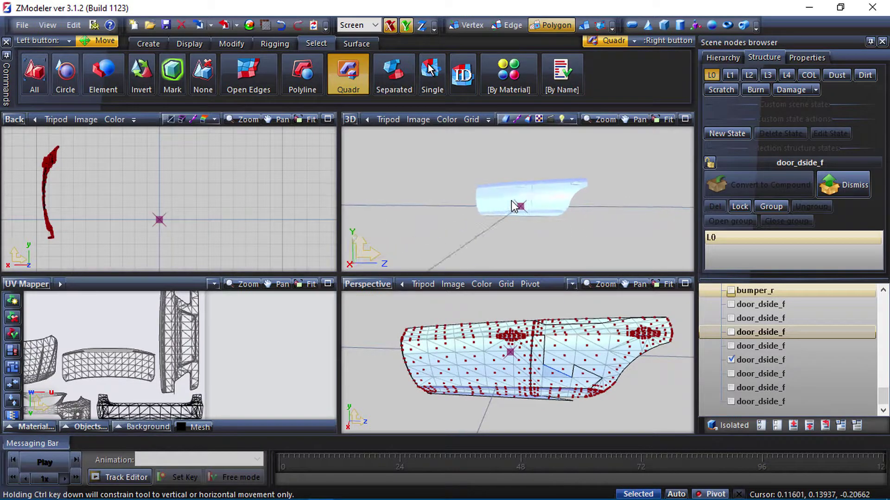
pyautogui.click(19, 120)
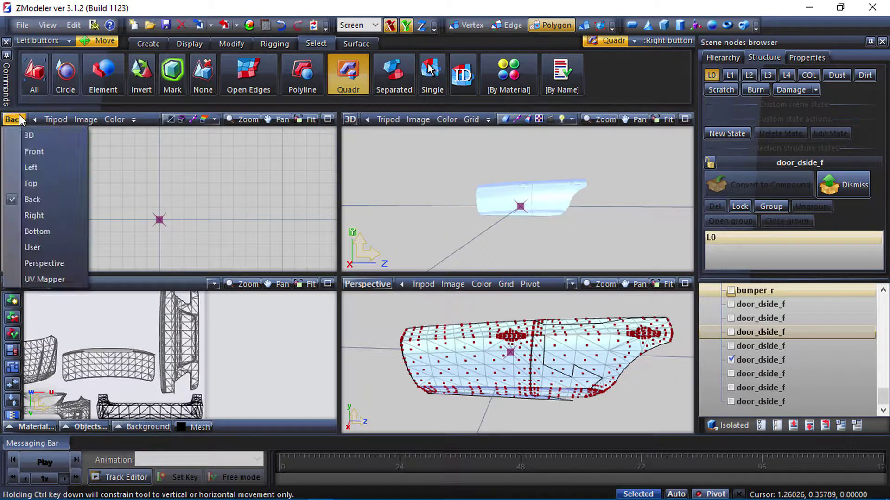
pyautogui.click(21, 171)
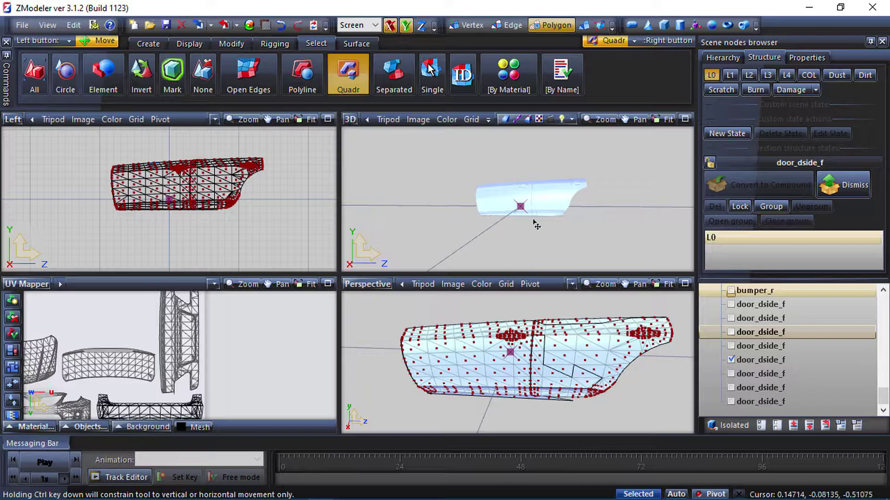
pyautogui.scroll(3, 562, 200)
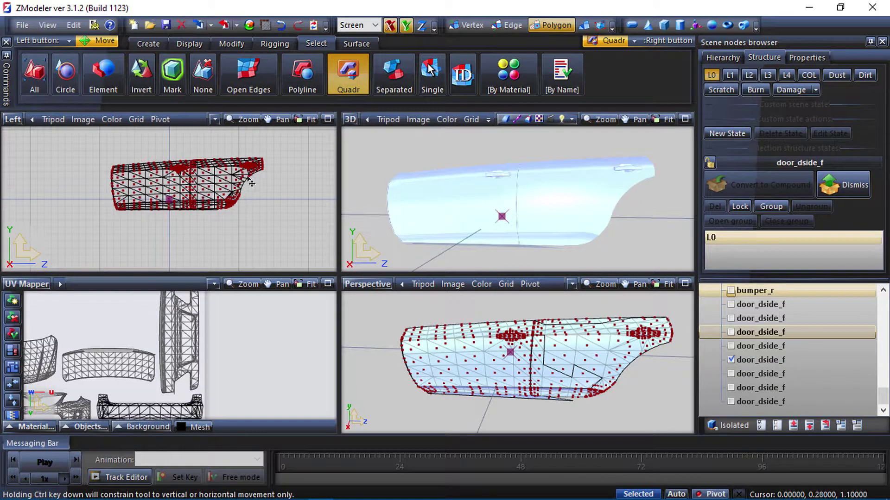
# Select the driver-side door mesh as an object and apply UV mapping to it from the Left view.
pyautogui.click(584, 25)
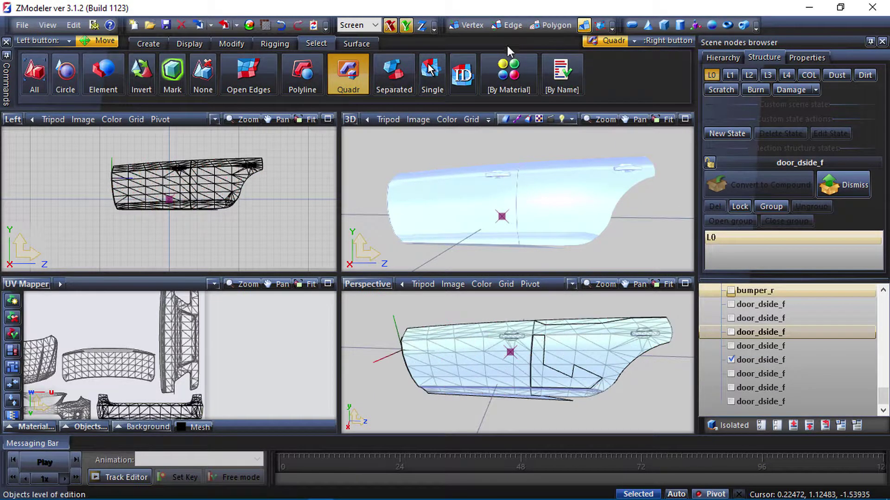
pyautogui.moveTo(280, 237); pyautogui.dragTo(136, 155)
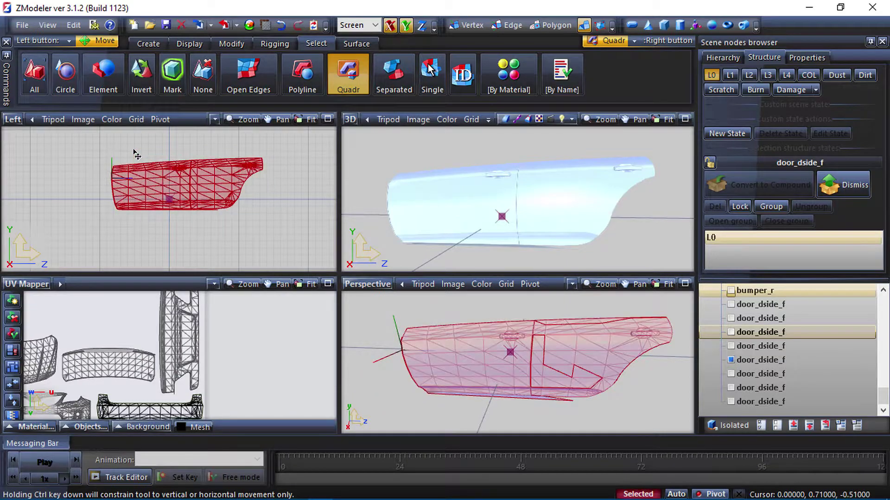
pyautogui.rightClick(148, 171)
pyautogui.moveTo(188, 212)
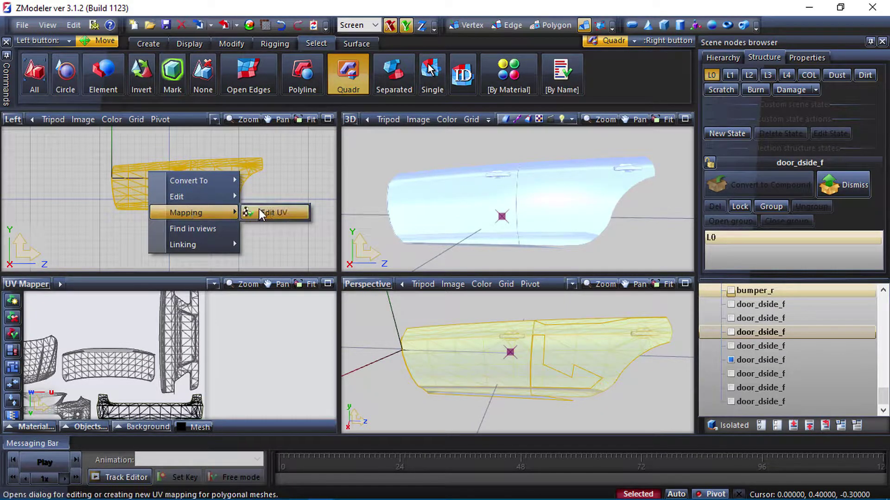
pyautogui.click(261, 213)
pyautogui.click(488, 397)
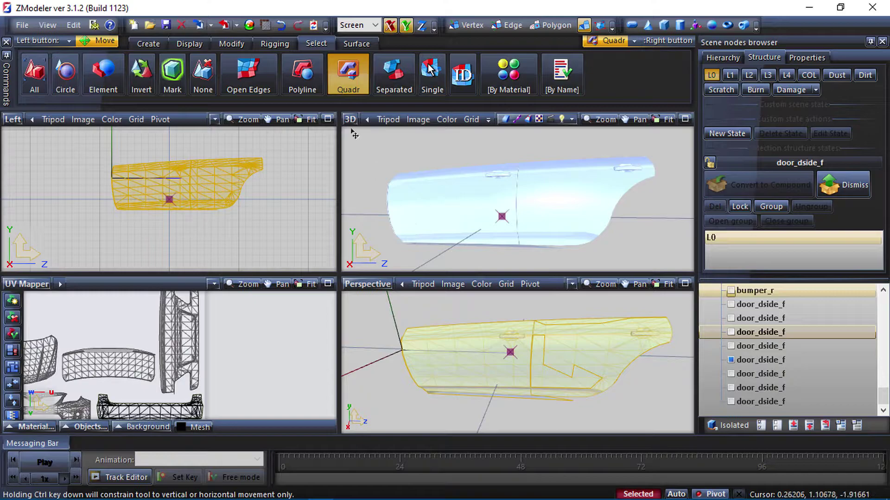
# Select the driver-side door UV island and move it into the texture square, above the mapped hood.
pyautogui.click(328, 284)
pyautogui.scroll(-3, 266, 240)
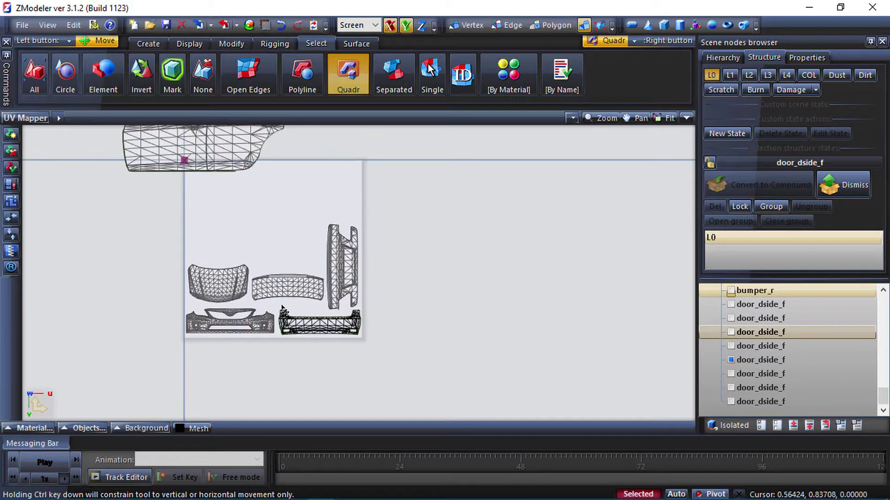
pyautogui.moveTo(273, 224); pyautogui.dragTo(184, 147)
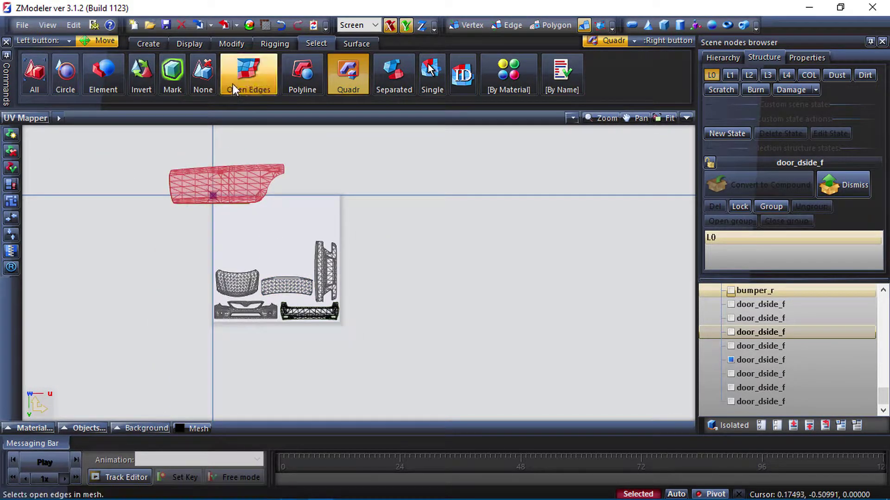
pyautogui.click(233, 47)
pyautogui.click(249, 75)
pyautogui.moveTo(234, 192); pyautogui.dragTo(319, 277)
pyautogui.scroll(2, 274, 243)
# Resize the door UV island and place it near the texture square's upper edge, clear of the other parts.
pyautogui.click(310, 74)
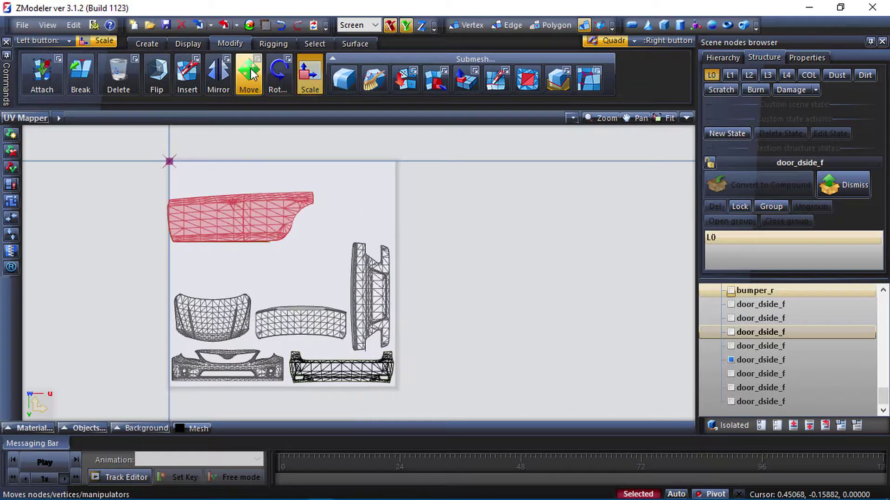
pyautogui.click(250, 74)
pyautogui.moveTo(243, 232); pyautogui.dragTo(316, 209)
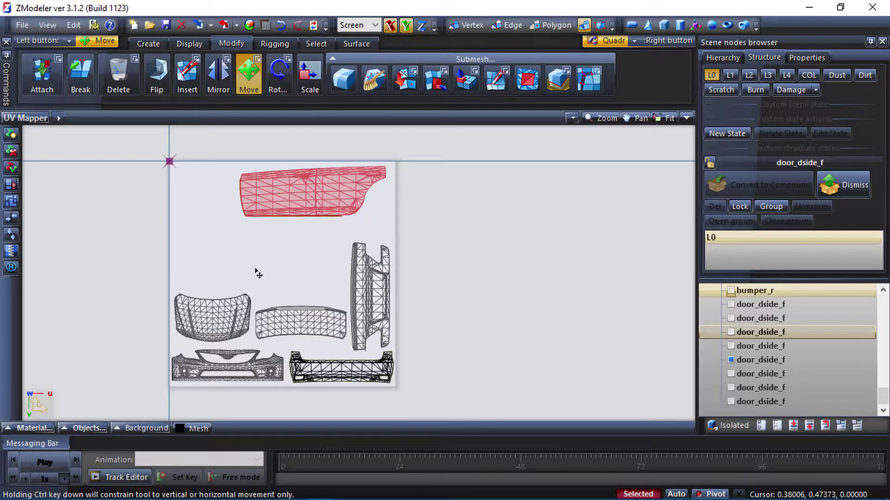
pyautogui.press('s')
pyautogui.moveTo(318, 184); pyautogui.dragTo(322, 197)
pyautogui.press('m')
pyautogui.scroll(2, 327, 200)
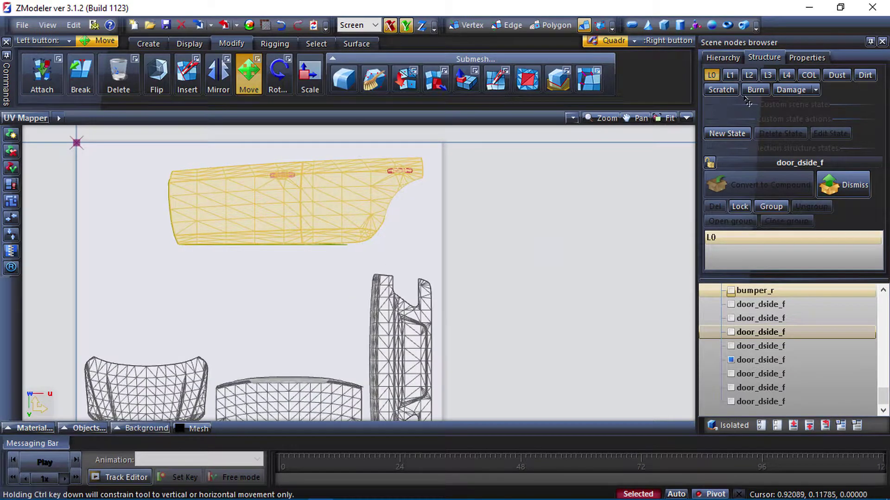
# Hide the mapped driver-side doors and show only the next door_dside_f body copy in an enlarged Perspective view.
pyautogui.hotkey('alt', 'w')
pyautogui.moveTo(125, 190); pyautogui.dragTo(213, 191)
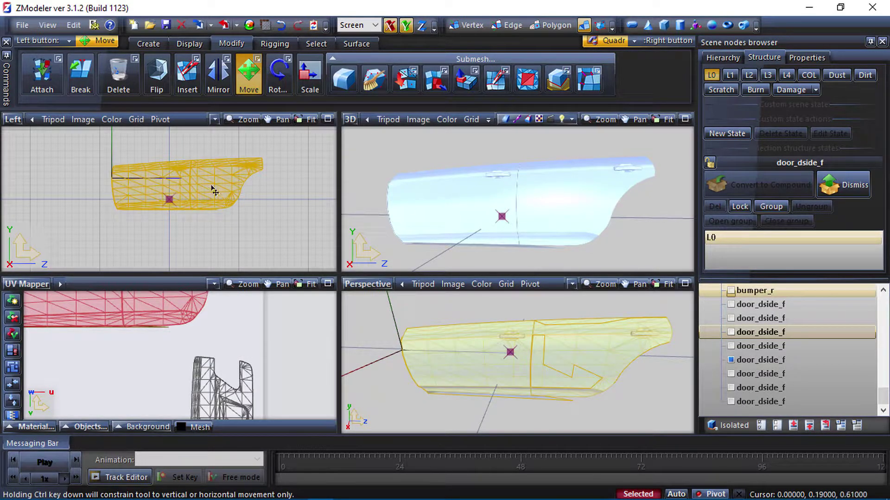
pyautogui.moveTo(310, 182); pyautogui.dragTo(310, 183)
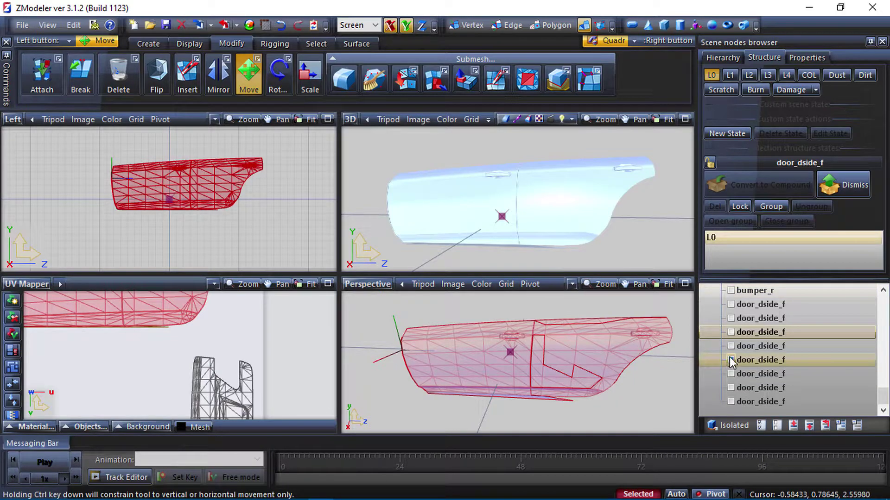
pyautogui.click(731, 360)
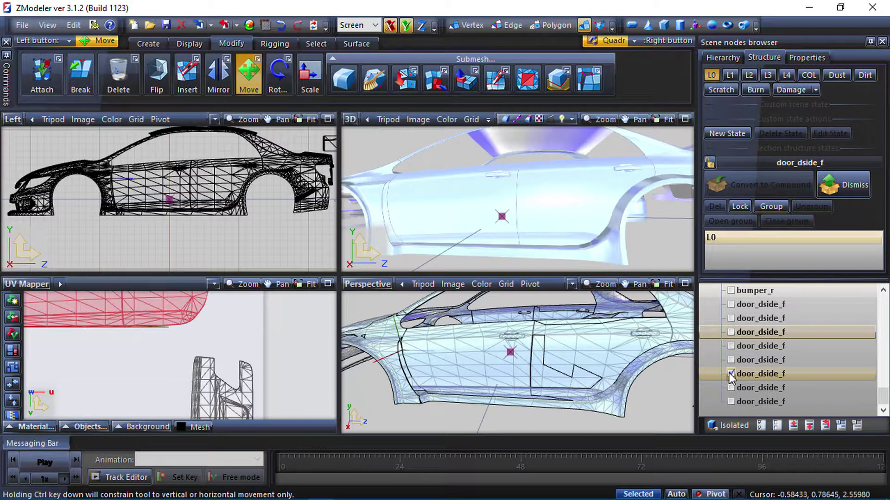
pyautogui.click(684, 284)
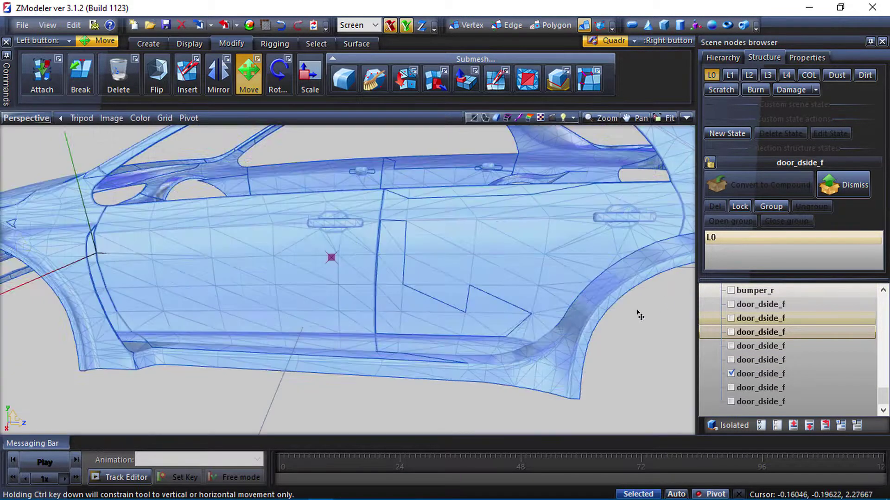
pyautogui.scroll(-3, 509, 297)
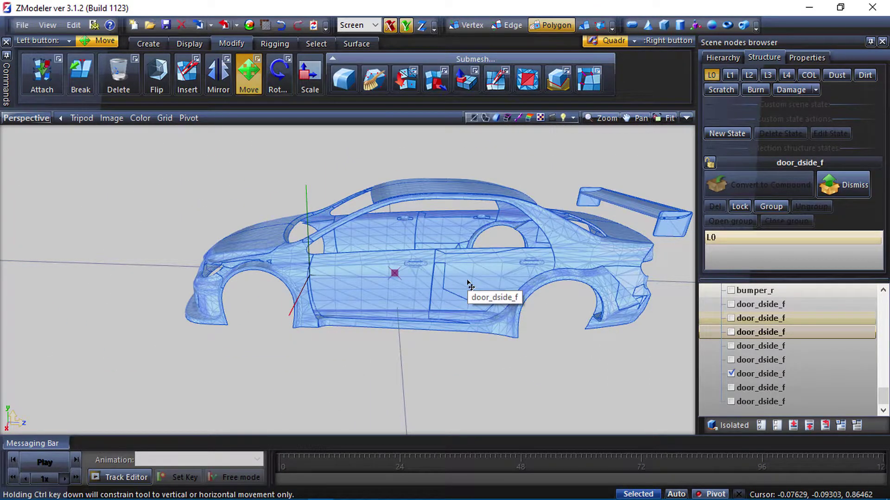
# Clear the polygon selection on the body copy, and box-select and delete its driver-side half.
pyautogui.click(443, 302)
pyautogui.moveTo(596, 279); pyautogui.dragTo(482, 333, button='middle')
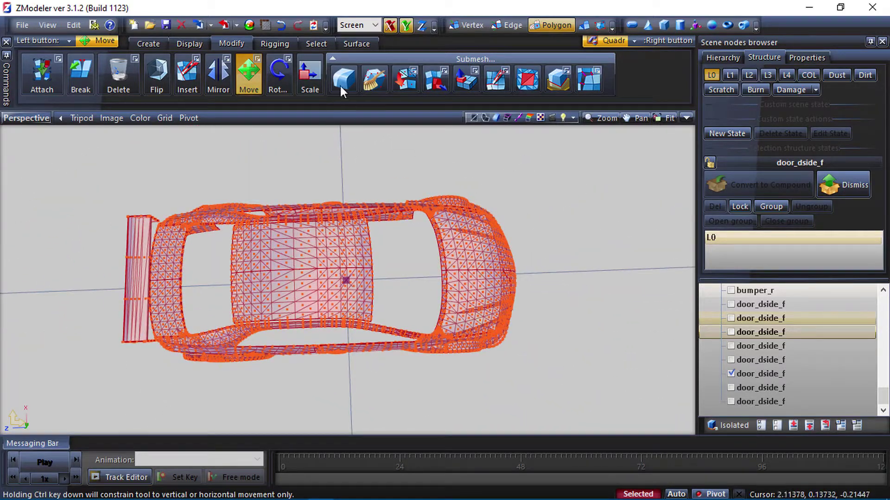
pyautogui.click(316, 43)
pyautogui.click(194, 86)
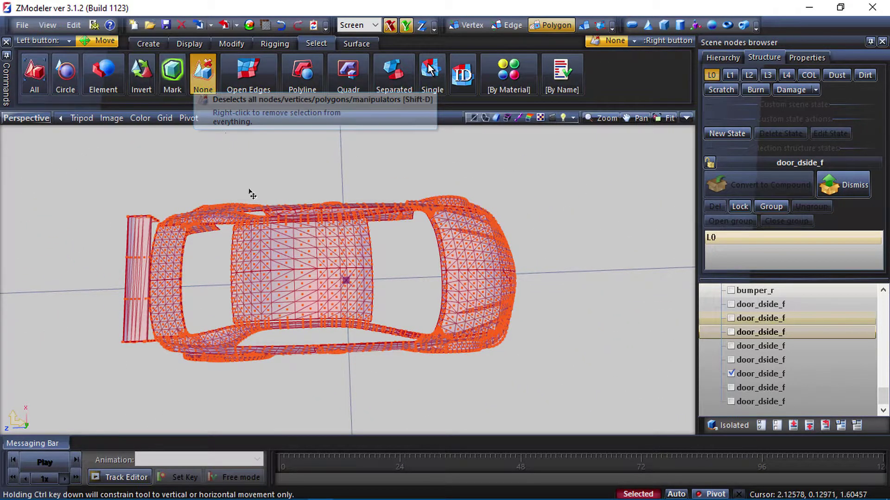
pyautogui.moveTo(612, 286); pyautogui.dragTo(1, 178, button='right')
pyautogui.moveTo(577, 318); pyautogui.dragTo(208, 298, button='right')
pyautogui.click(384, 270)
# Box-select and delete the surplus body polygons above and behind the passenger-side doors.
pyautogui.moveTo(385, 270); pyautogui.dragTo(355, 272, button='middle')
pyautogui.moveTo(562, 255); pyautogui.dragTo(264, 373, button='right')
pyautogui.rightClick(242, 227)
pyautogui.moveTo(282, 235)
pyautogui.click(351, 233)
pyautogui.scroll(5, 352, 250)
pyautogui.rightClick(203, 263)
pyautogui.moveTo(234, 264)
pyautogui.click(312, 262)
# Box-select and delete the front bumper and fender polygons ahead of the passenger-side front door.
pyautogui.moveTo(313, 263); pyautogui.dragTo(672, 256, button='middle')
pyautogui.scroll(3, 672, 256)
pyautogui.moveTo(656, 217); pyautogui.dragTo(482, 394, button='right')
pyautogui.moveTo(591, 191); pyautogui.dragTo(455, 409, button='right')
pyautogui.moveTo(452, 405); pyautogui.dragTo(439, 391, button='middle')
pyautogui.moveTo(532, 168); pyautogui.dragTo(432, 282, button='right')
pyautogui.scroll(2, 478, 363)
pyautogui.moveTo(485, 218); pyautogui.dragTo(417, 326, button='right')
pyautogui.moveTo(448, 281); pyautogui.dragTo(408, 342, button='right')
pyautogui.scroll(2, 407, 342)
pyautogui.rightClick(434, 265)
pyautogui.moveTo(468, 273)
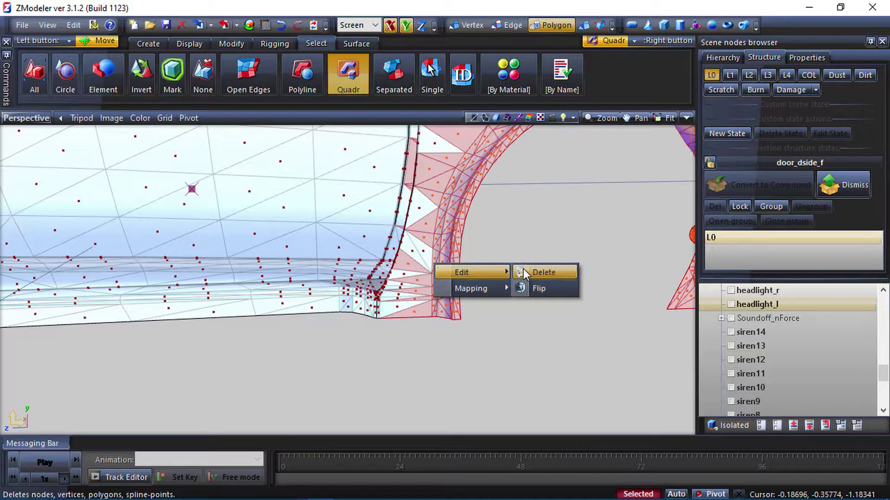
pyautogui.click(523, 269)
# Try to select and delete the sill and leftover fender slivers around the passenger-side doors as separated elements.
pyautogui.scroll(-3, 441, 312)
pyautogui.scroll(1, 325, 278)
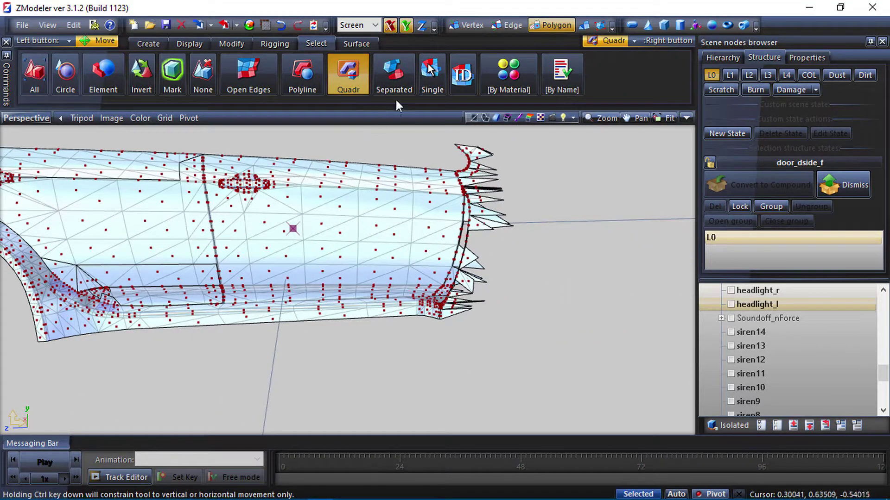
pyautogui.click(397, 80)
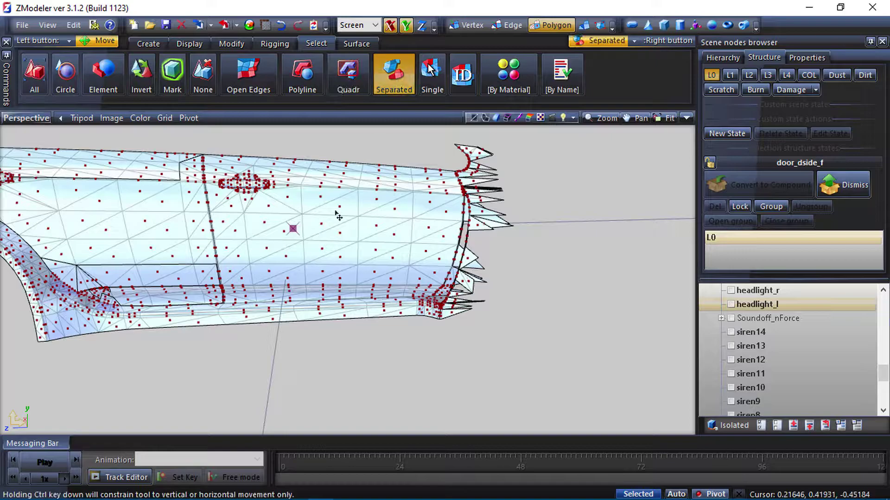
pyautogui.rightClick(293, 317)
pyautogui.rightClick(466, 264)
pyautogui.rightClick(469, 304)
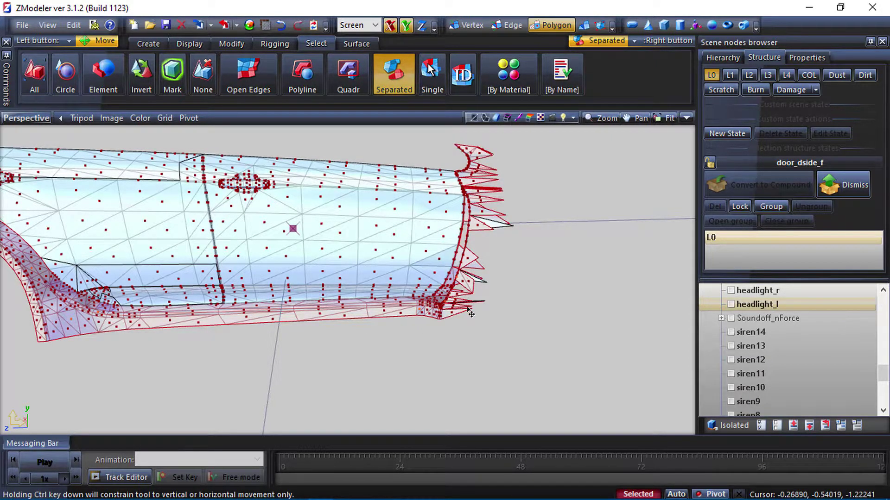
pyautogui.scroll(-2, 470, 303)
pyautogui.click(383, 87)
pyautogui.rightClick(385, 310)
pyautogui.click(479, 298)
pyautogui.click(393, 77)
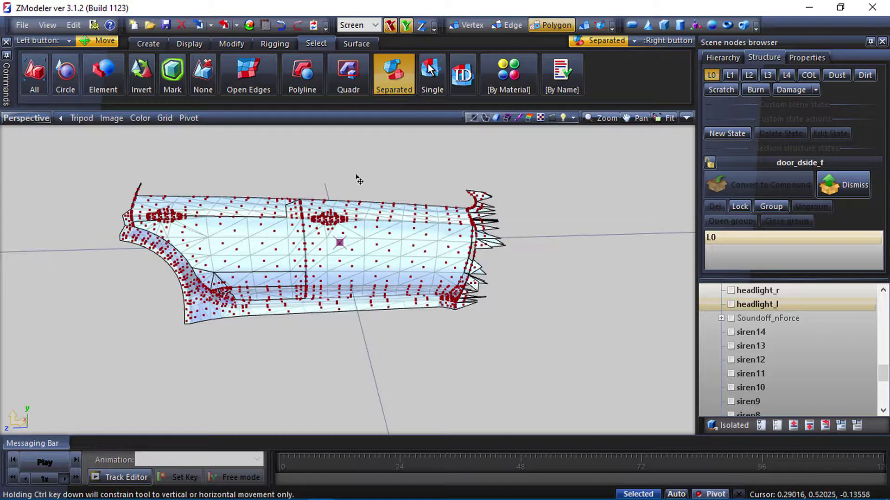
# Delete the stray separated polygon pieces attached to the ends of the isolated door panel.
pyautogui.rightClick(487, 229)
pyautogui.rightClick(131, 217)
pyautogui.click(402, 80)
pyautogui.press('Delete')
# Delete the leftover triangular polygons projecting from the middle of the door panel's jagged end edge.
pyautogui.scroll(3, 487, 262)
pyautogui.press('q')
pyautogui.moveTo(579, 192); pyautogui.dragTo(464, 243, button='right')
pyautogui.rightClick(483, 212)
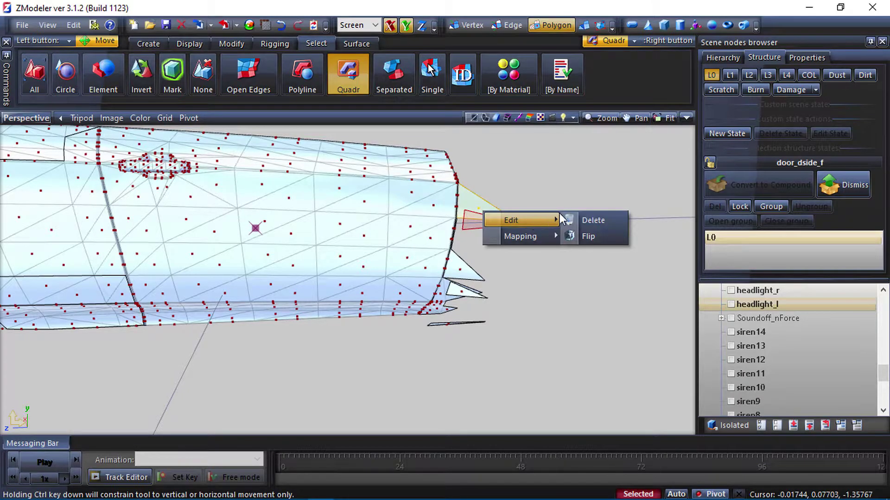
pyautogui.click(586, 221)
# Delete the remaining sliver polygons along the lower part of the door panel's jagged end to leave a clean edge.
pyautogui.scroll(3, 500, 310)
pyautogui.moveTo(396, 321); pyautogui.dragTo(371, 306, button='middle')
pyautogui.moveTo(346, 307); pyautogui.dragTo(365, 338, button='right')
pyautogui.press('Delete')
pyautogui.moveTo(387, 260); pyautogui.dragTo(371, 299, button='right')
pyautogui.moveTo(371, 299); pyautogui.dragTo(374, 266, button='middle')
pyautogui.moveTo(373, 292); pyautogui.dragTo(355, 265, button='right')
pyautogui.press('Delete')
pyautogui.scroll(-3, 411, 337)
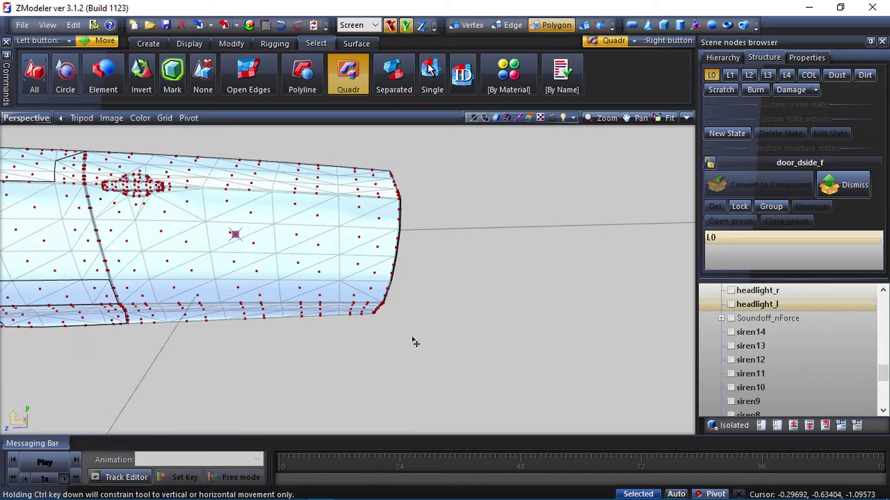
# Restore the four-viewport layout and change the Left view to the Right view.
pyautogui.scroll(-2, 412, 342)
pyautogui.scroll(-1, 238, 310)
pyautogui.moveTo(198, 251); pyautogui.dragTo(187, 271, button='middle')
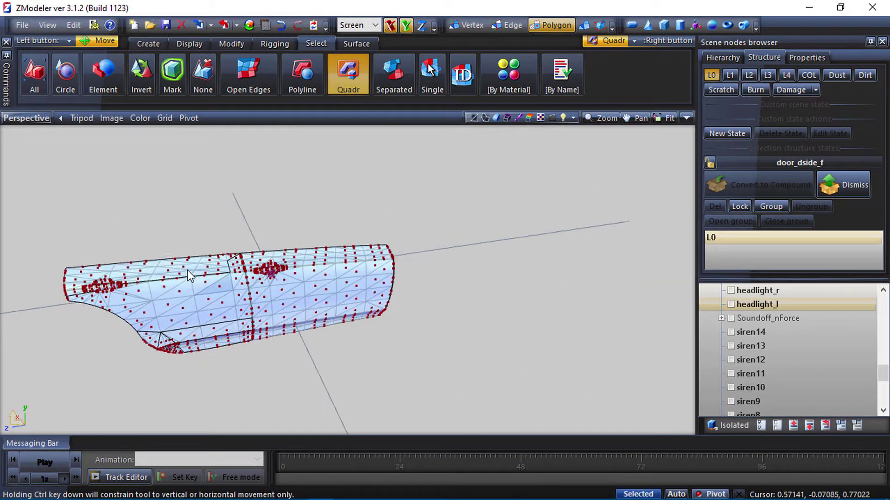
pyautogui.click(686, 117)
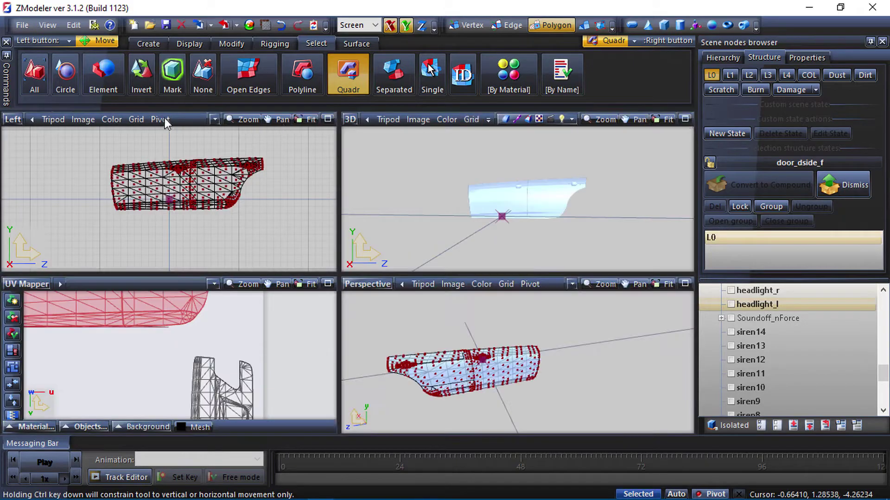
pyautogui.click(19, 120)
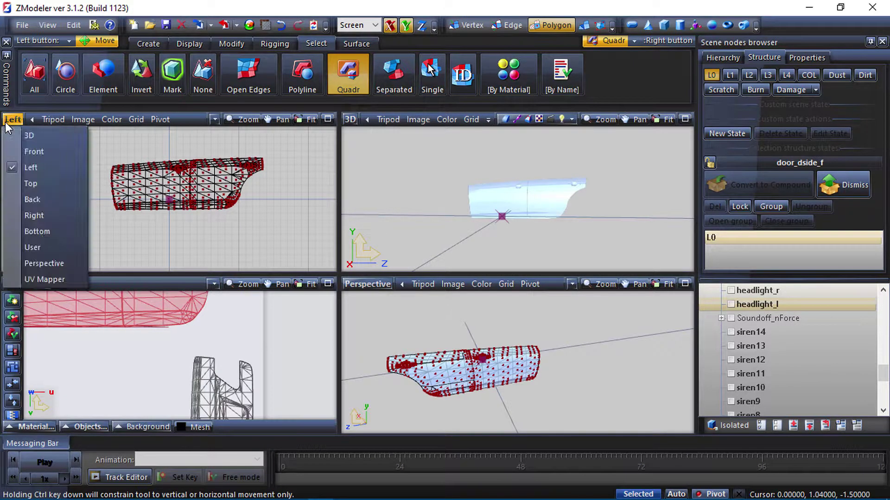
pyautogui.click(44, 214)
# Generate new UV mapping for the whole door panel from viewport XY, forced onto the skin2vehicle_generic_smallspecmap [PAINT:2] material.
pyautogui.click(584, 25)
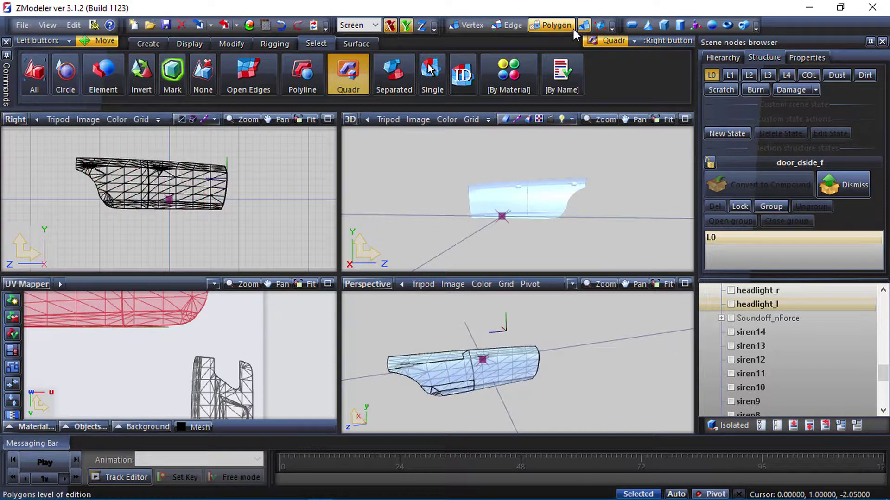
pyautogui.click(149, 183)
pyautogui.rightClick(149, 182)
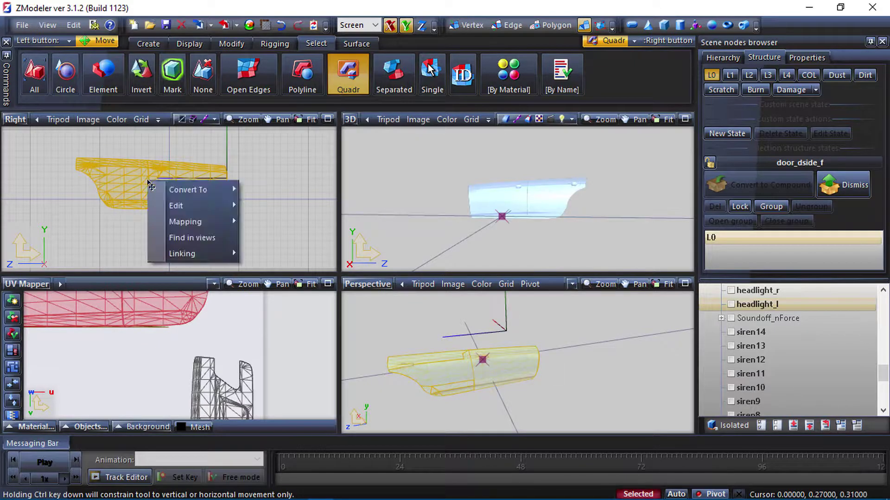
pyautogui.moveTo(180, 222)
pyautogui.click(270, 224)
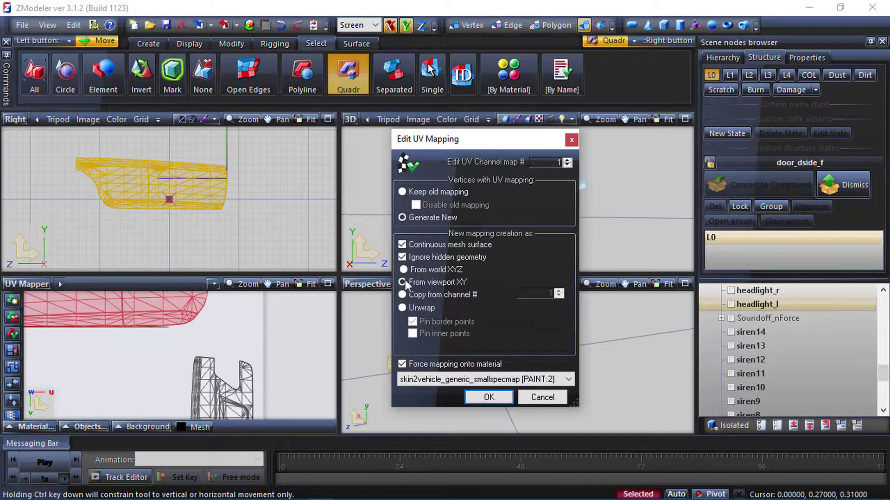
pyautogui.click(490, 398)
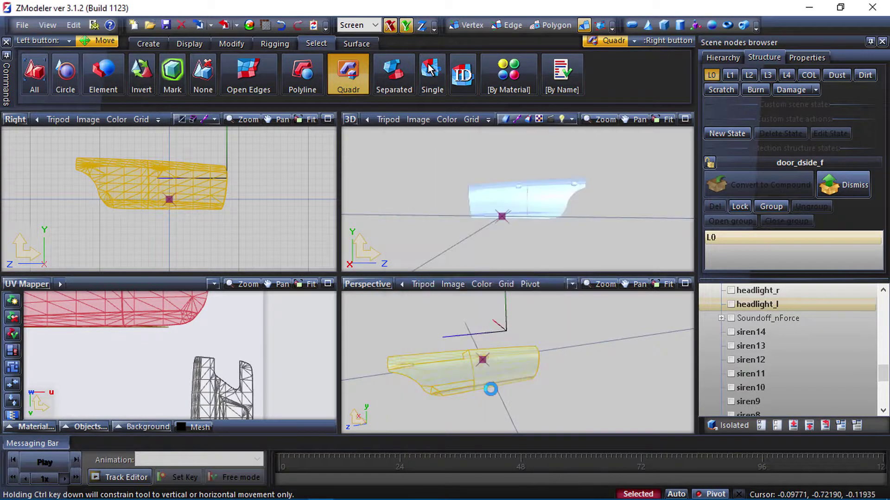
# Maximize the UV Mapper, deselect the already placed door island, and select only the newly mapped door's island.
pyautogui.click(328, 285)
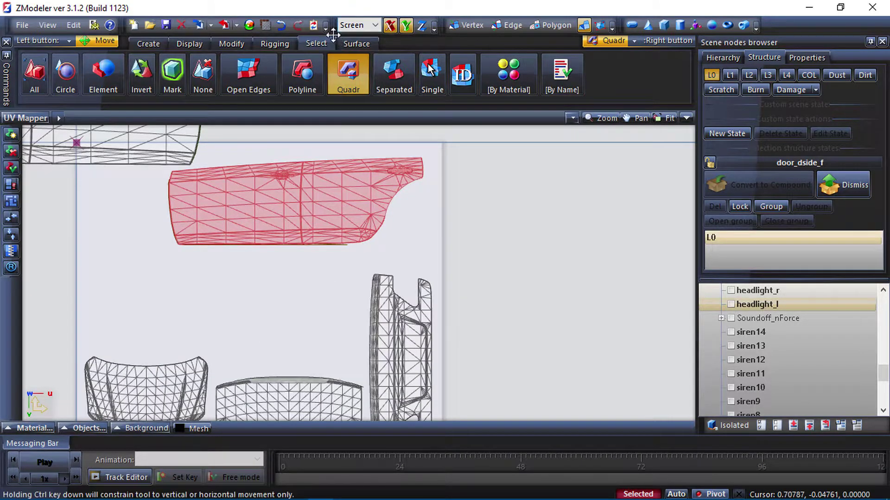
pyautogui.click(203, 74)
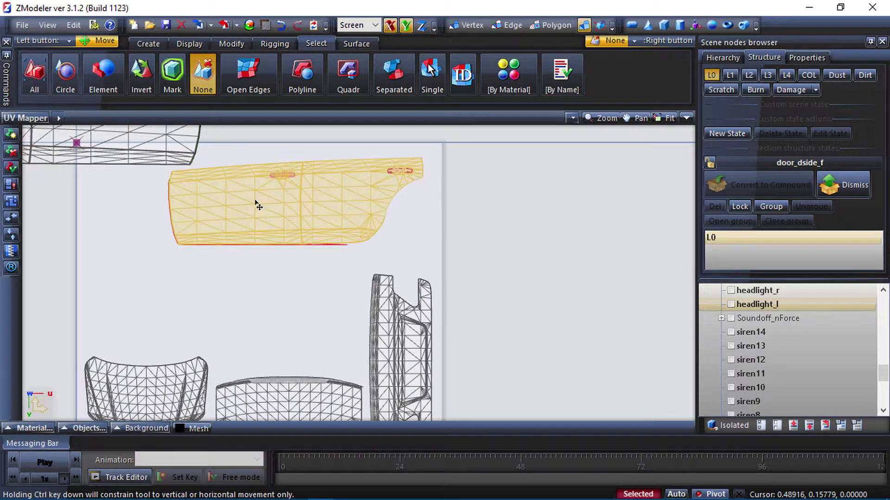
pyautogui.click(348, 76)
pyautogui.scroll(-3, 198, 192)
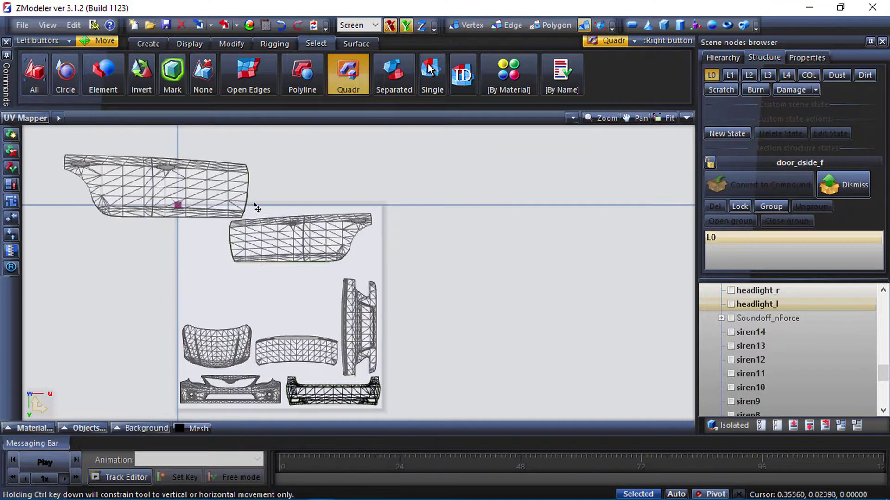
pyautogui.moveTo(180, 152); pyautogui.dragTo(267, 181)
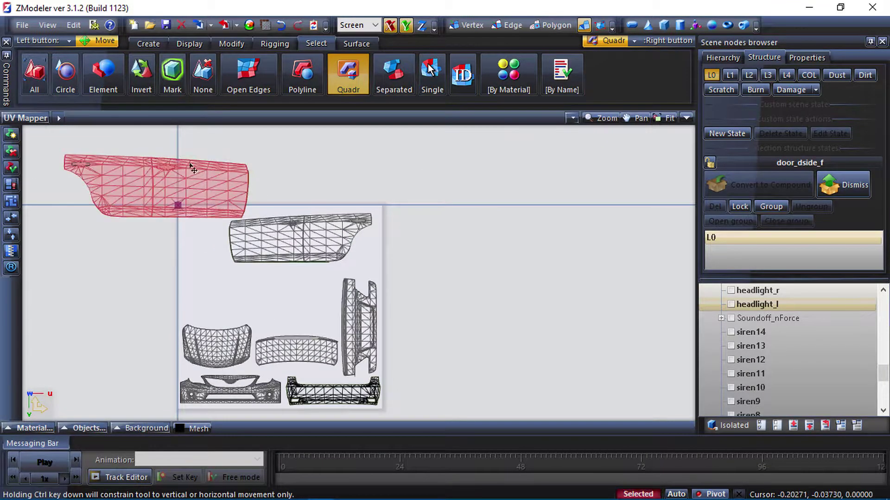
# Move the new door's UV island into the texture square, below the other door's island.
pyautogui.click(231, 44)
pyautogui.moveTo(180, 194)
pyautogui.mouseDown()
pyautogui.moveTo(254, 304)
pyautogui.moveTo(181, 201)
pyautogui.mouseUp()
pyautogui.scroll(1, 254, 303)
pyautogui.scroll(-2, 254, 303)
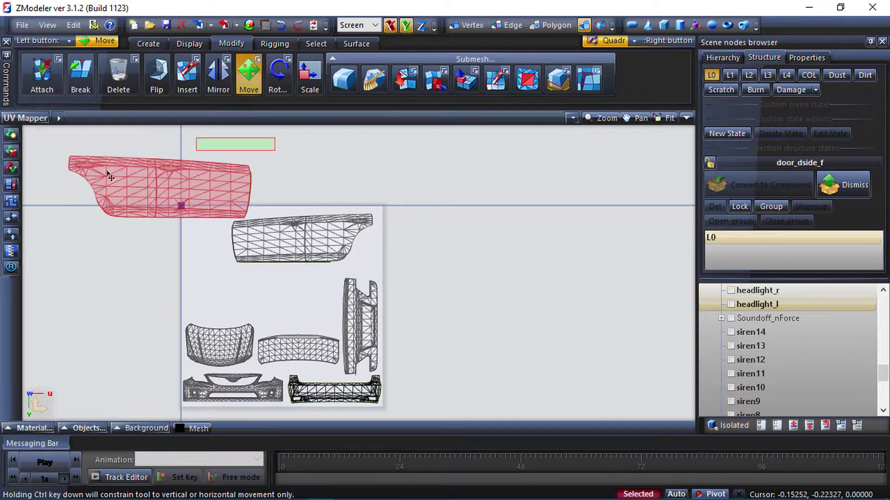
pyautogui.moveTo(121, 183); pyautogui.dragTo(231, 299)
pyautogui.scroll(4, 230, 297)
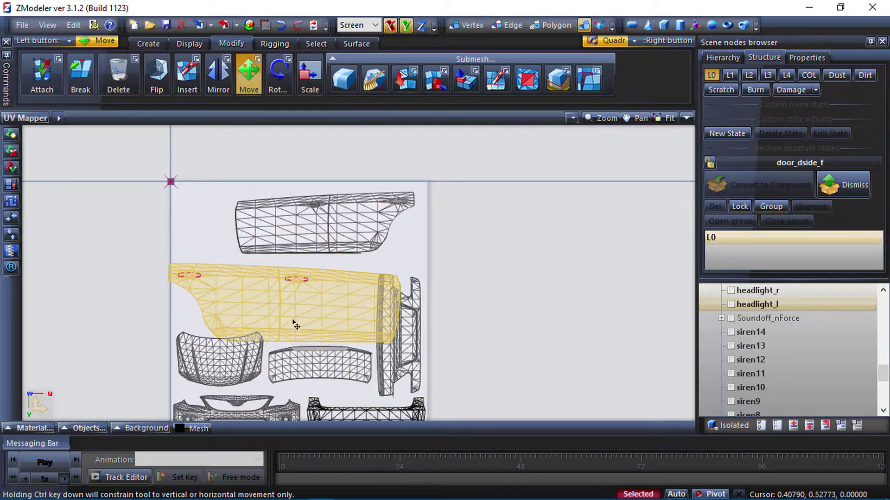
# Scale the new door's UV island down to match the other door's island and fit the free space above the hood.
pyautogui.moveTo(383, 307); pyautogui.dragTo(403, 296, button='middle')
pyautogui.press('s')
pyautogui.moveTo(402, 295)
pyautogui.mouseDown()
pyautogui.moveTo(329, 259)
pyautogui.moveTo(332, 217)
pyautogui.mouseUp()
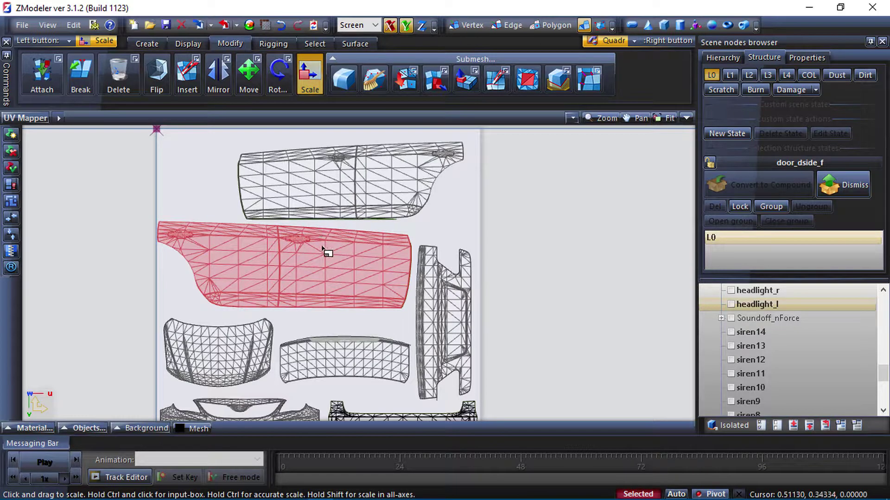
pyautogui.hotkey('ctrl', 'z')
pyautogui.click(249, 76)
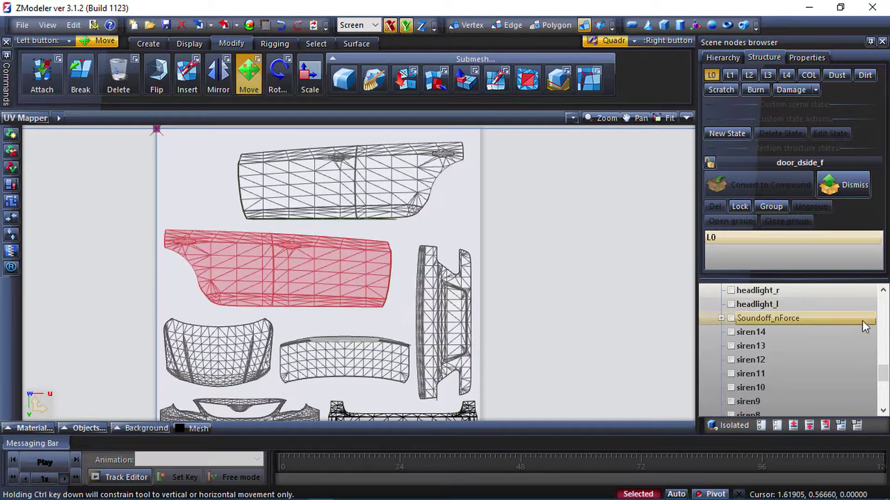
# Switch visibility from the mapped door panel to the main car body and delete the last door_dside_f node.
pyautogui.scroll(-4, 324, 227)
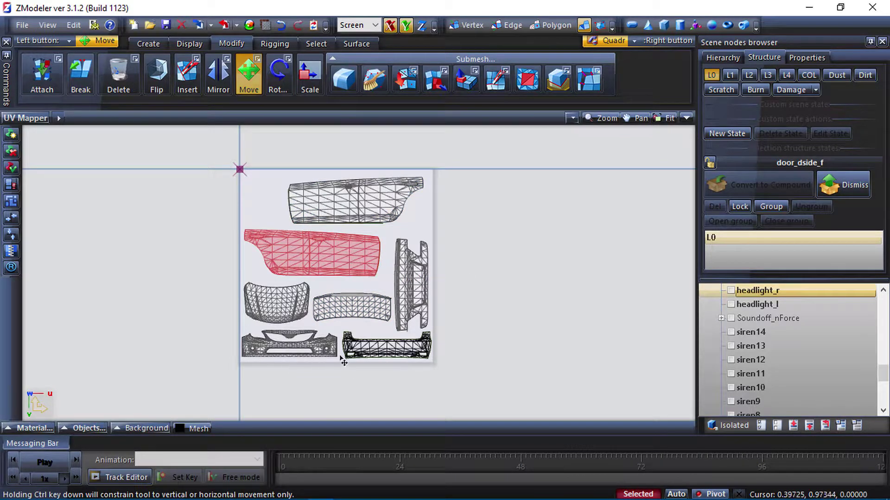
pyautogui.scroll(-5, 739, 351)
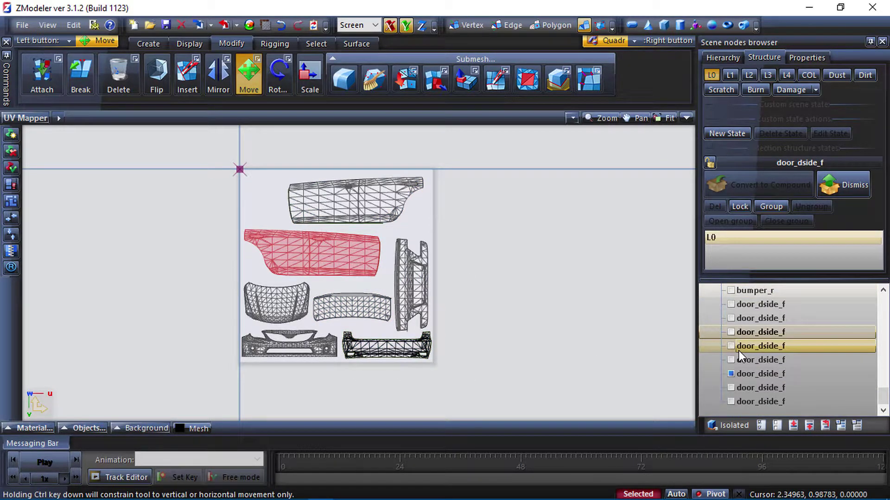
pyautogui.click(731, 386)
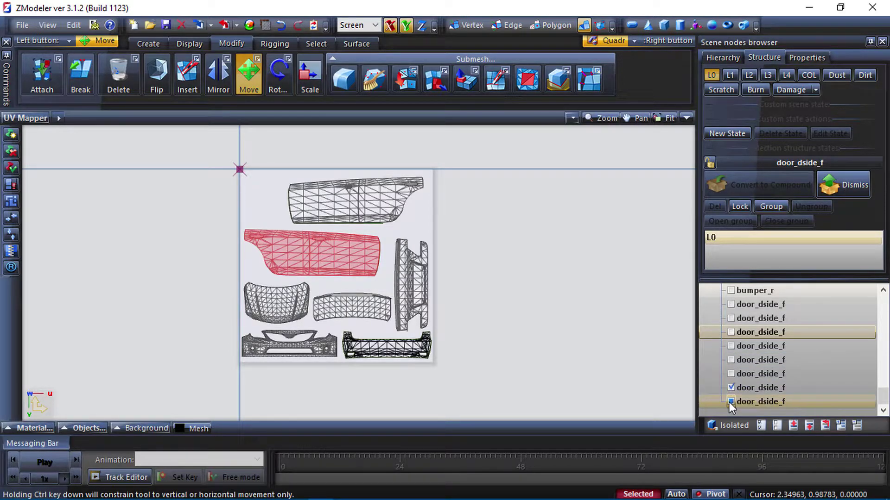
pyautogui.click(730, 402)
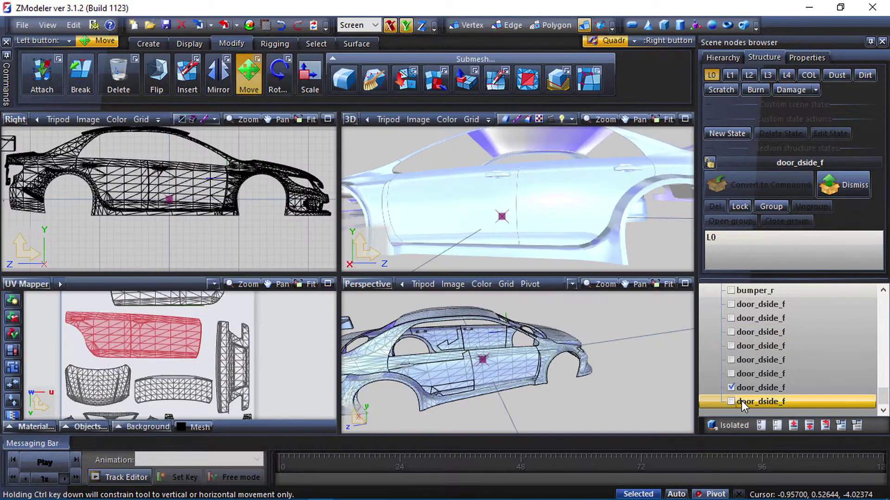
pyautogui.rightClick(741, 401)
pyautogui.moveTo(768, 424)
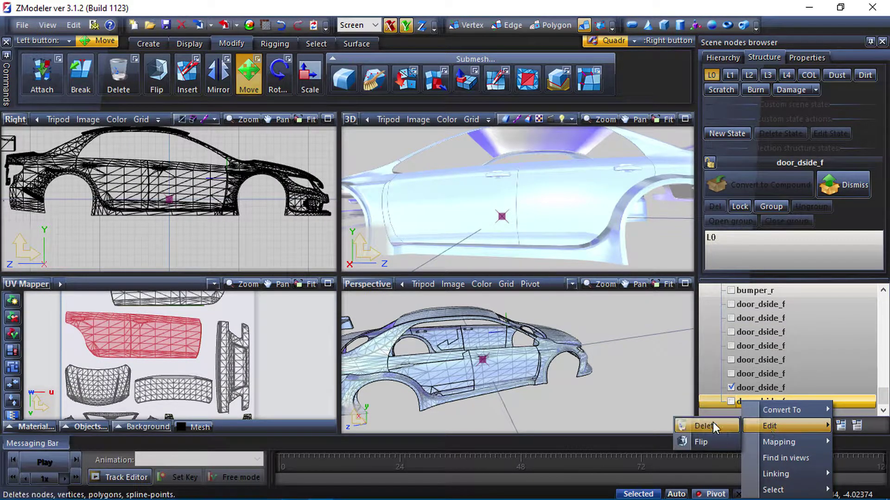
pyautogui.click(713, 423)
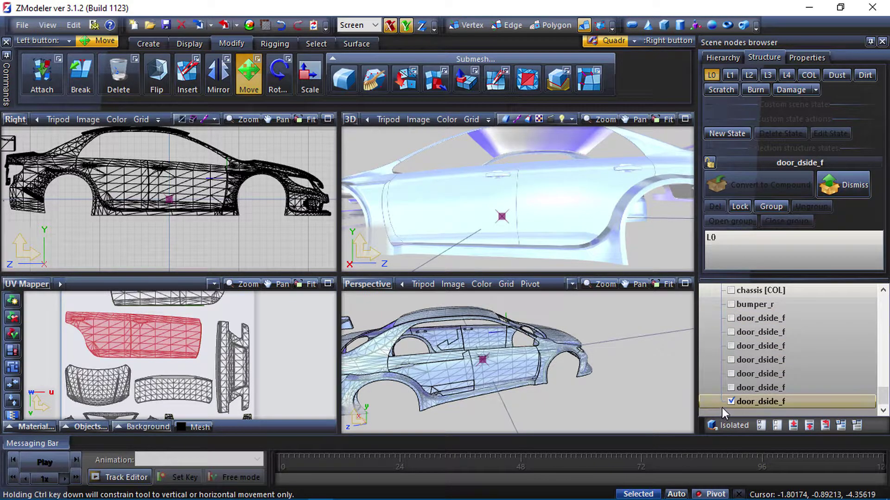
# Hide the main car body and show all the separated door_dside_f panels together with bumper_r.
pyautogui.click(730, 402)
pyautogui.click(730, 388)
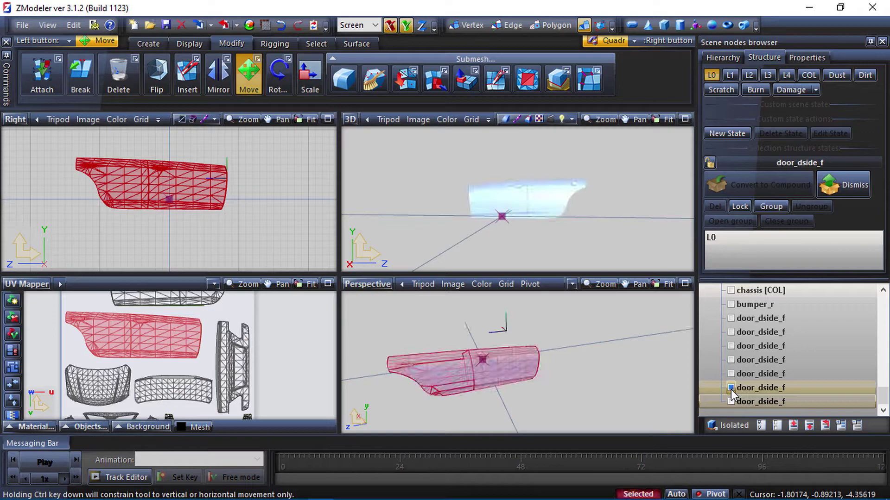
pyautogui.click(731, 373)
pyautogui.click(732, 360)
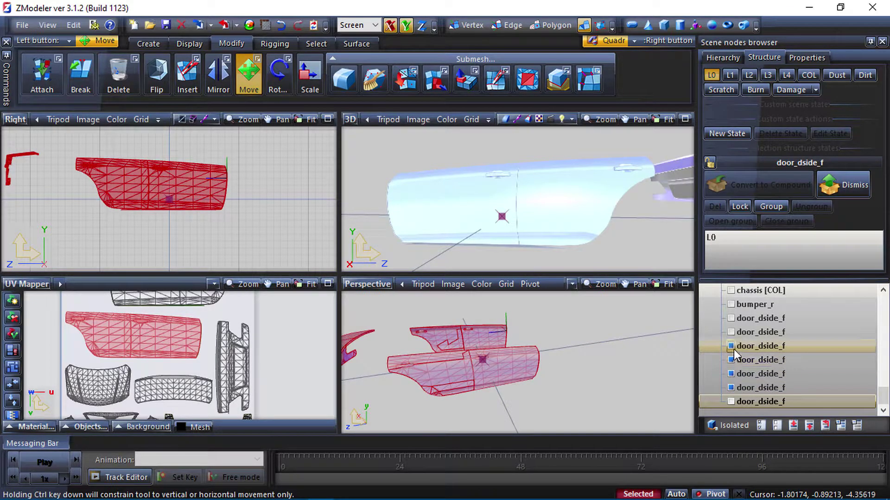
pyautogui.click(732, 346)
pyautogui.click(732, 332)
pyautogui.click(731, 317)
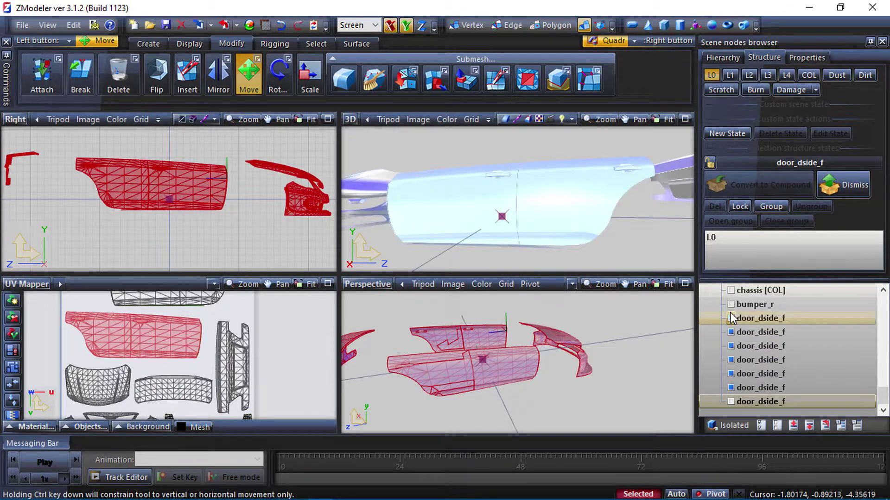
pyautogui.click(731, 305)
pyautogui.moveTo(566, 217); pyautogui.dragTo(472, 206, button='middle')
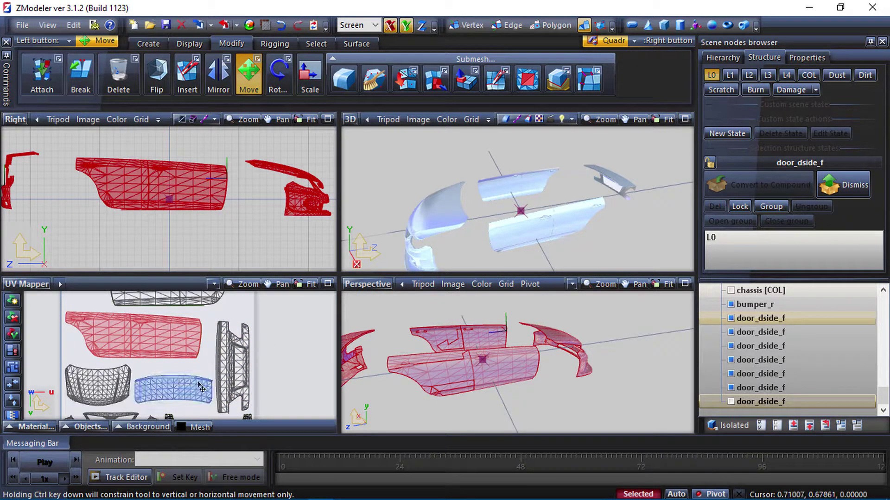
# Maximize the UV Mapper and clear the selection of the new door's UV island.
pyautogui.click(327, 284)
pyautogui.scroll(1, 325, 287)
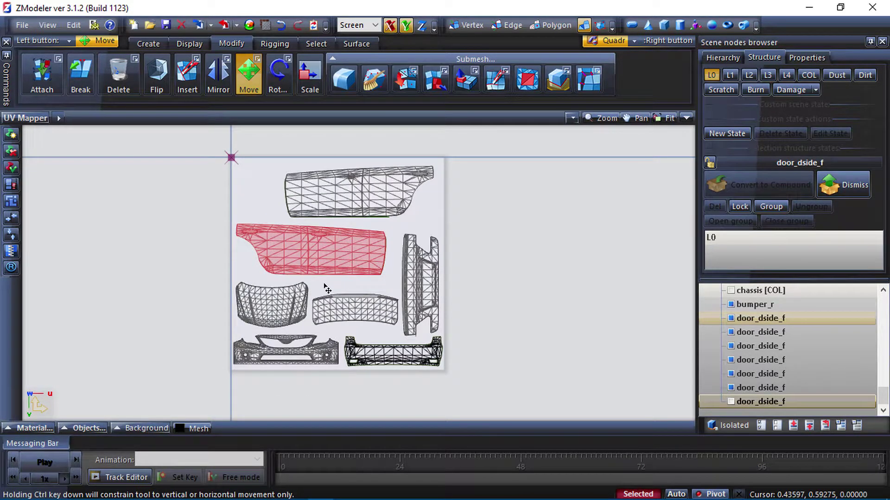
pyautogui.click(316, 43)
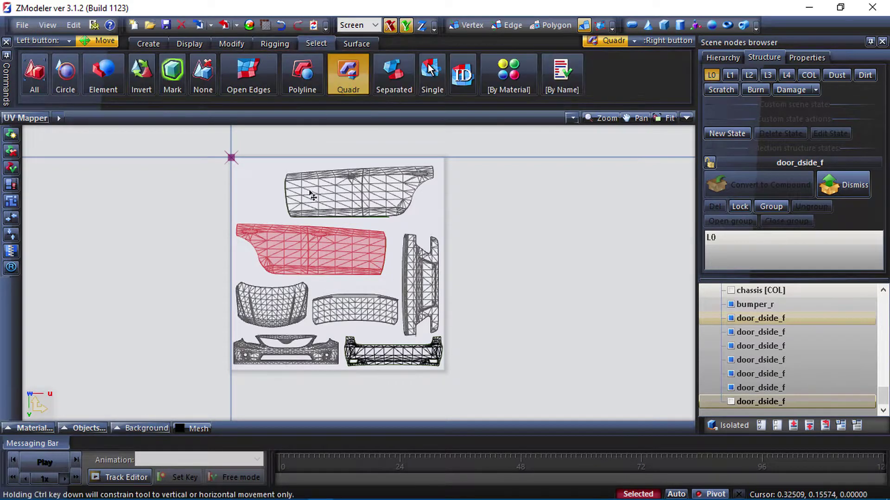
pyautogui.click(203, 85)
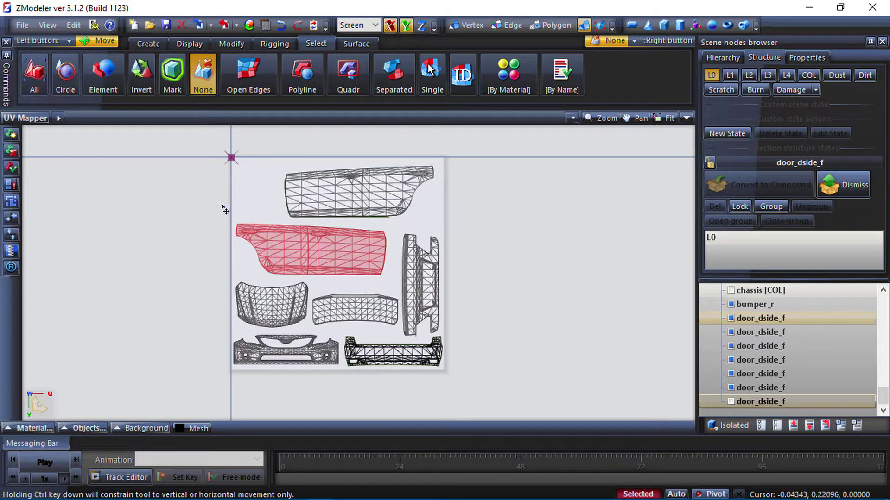
# Set up a UV render as a Wireframe UV Atlas with skin2.png as the underlayer texture.
pyautogui.click(11, 269)
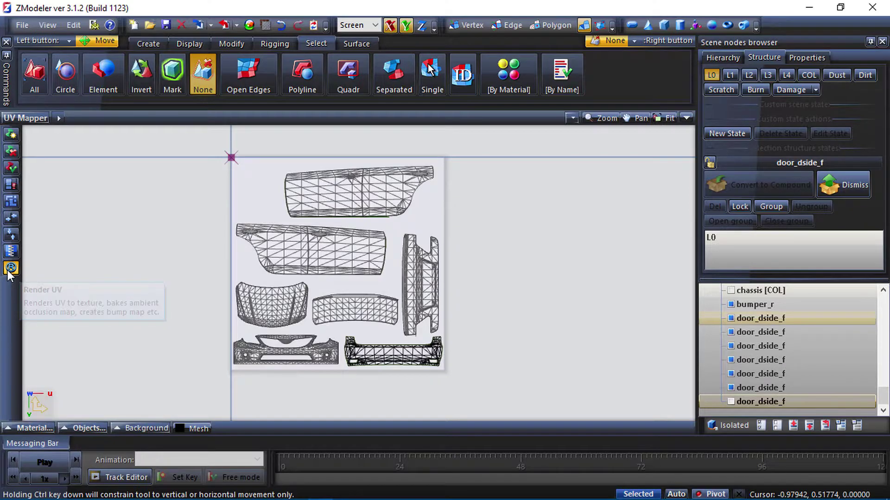
pyautogui.click(348, 35)
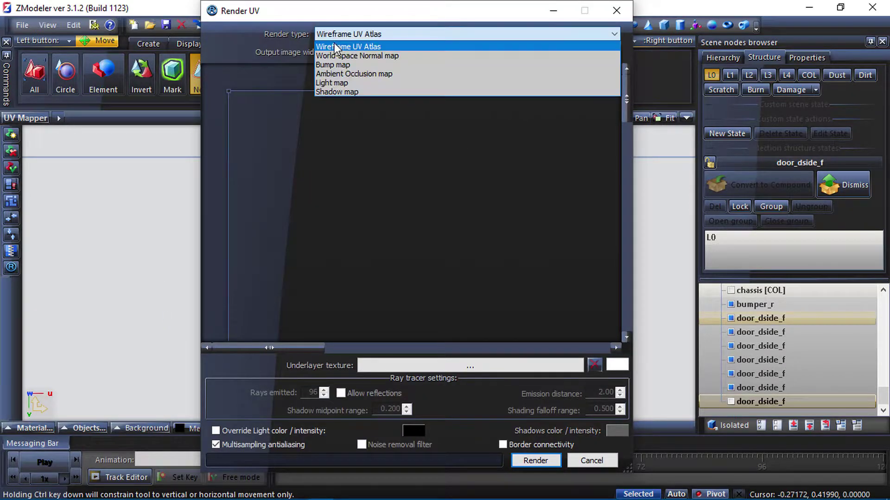
pyautogui.click(369, 46)
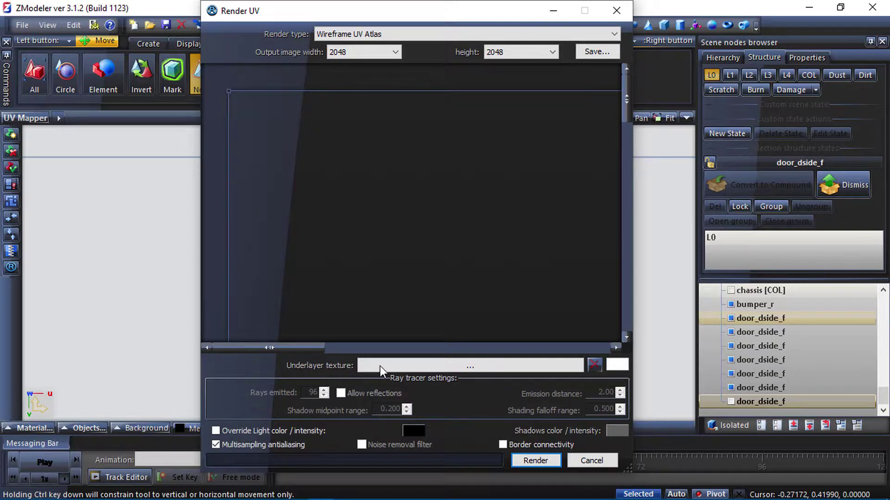
pyautogui.click(477, 368)
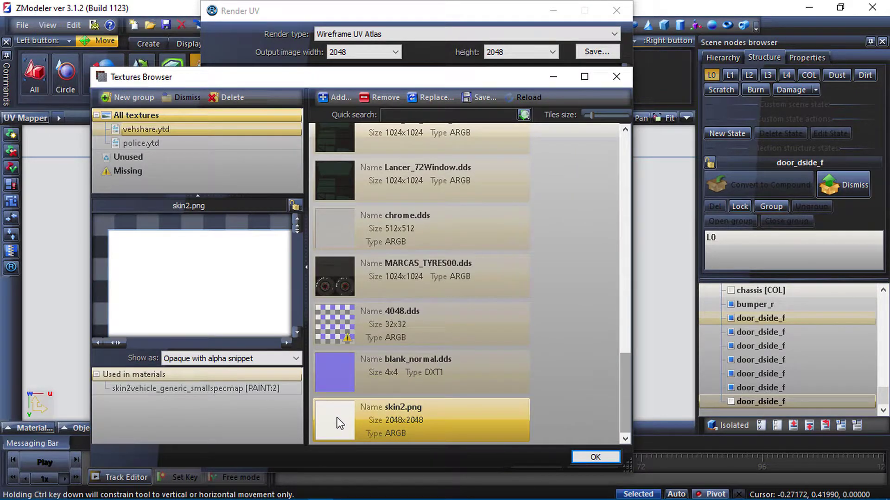
pyautogui.click(605, 459)
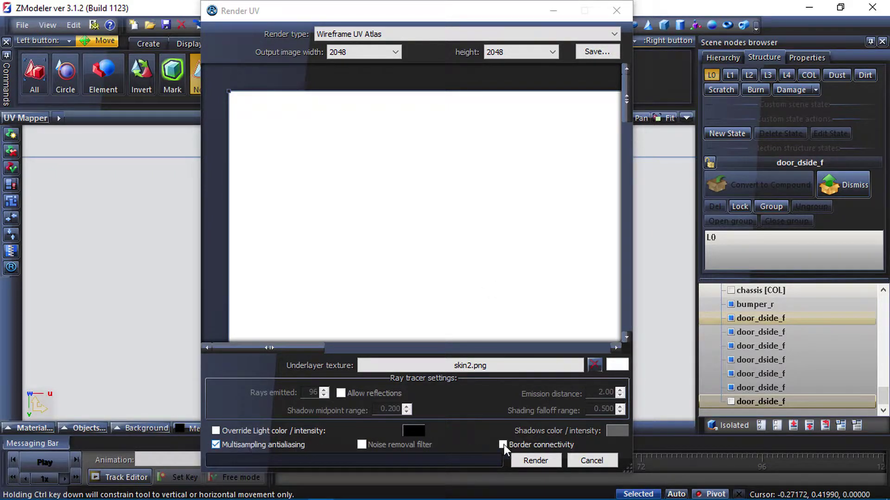
# Render the wireframe UV atlas and save it to the Desktop as a bitmap (*.bmp) named Sk t.
pyautogui.click(528, 461)
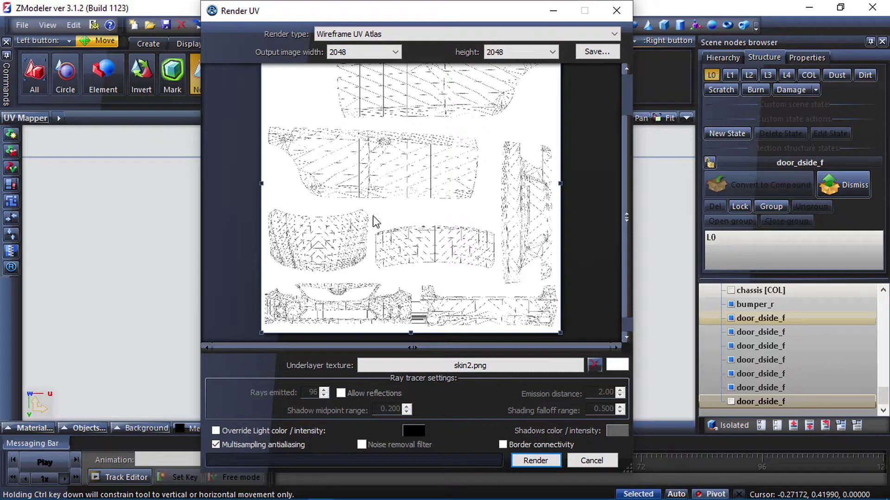
pyautogui.scroll(-2, 419, 264)
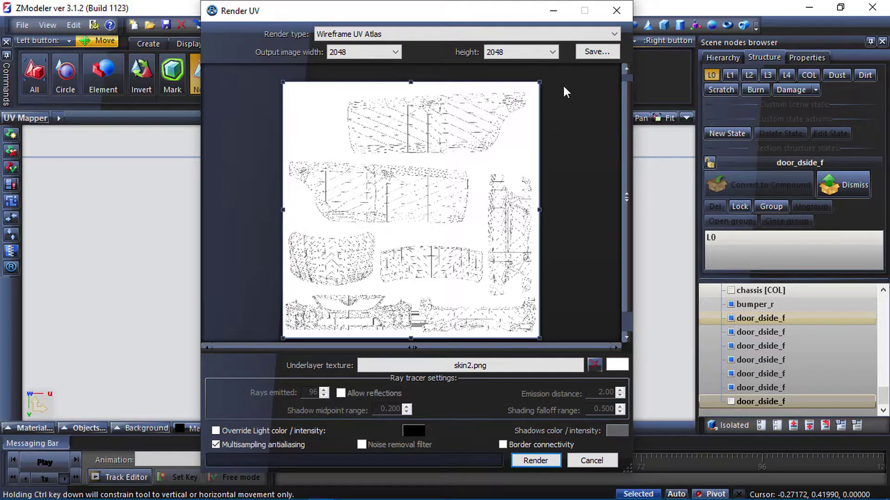
pyautogui.click(596, 53)
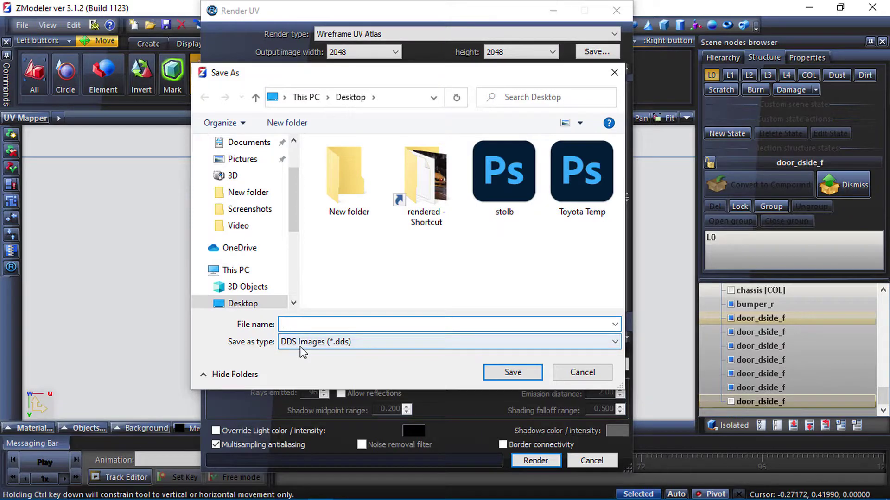
pyautogui.click(338, 345)
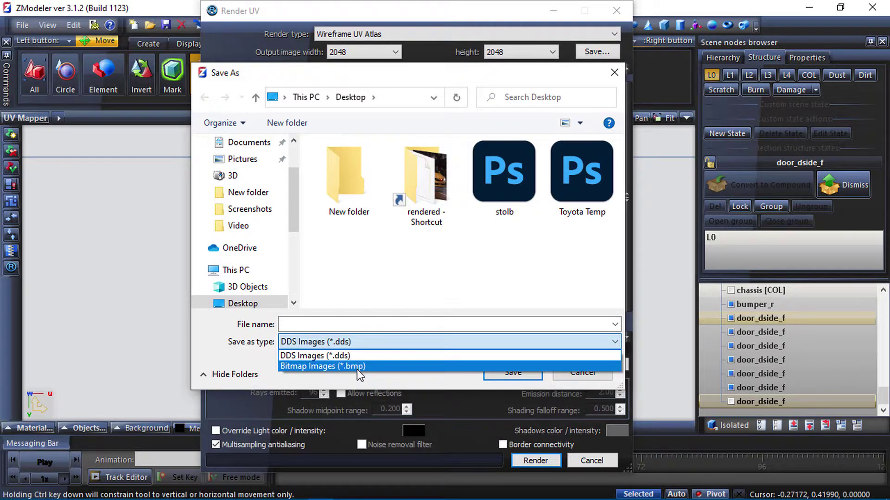
pyautogui.click(357, 367)
pyautogui.click(327, 325)
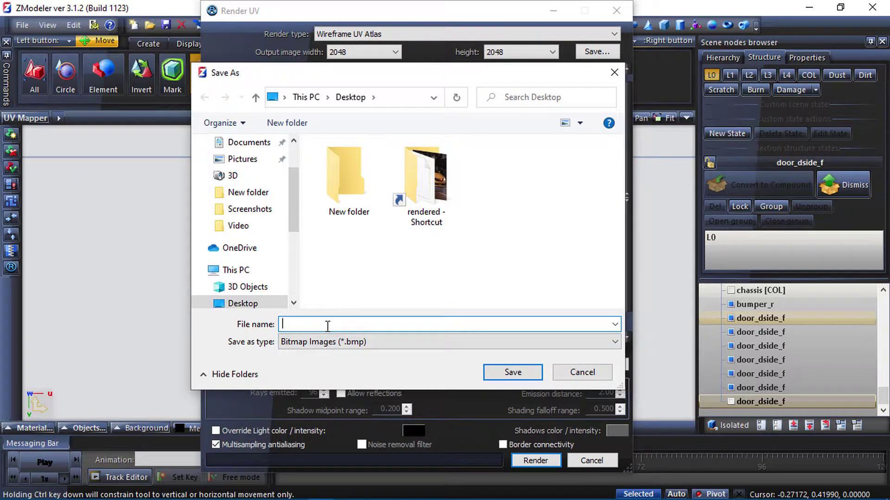
pyautogui.write('Sk t')
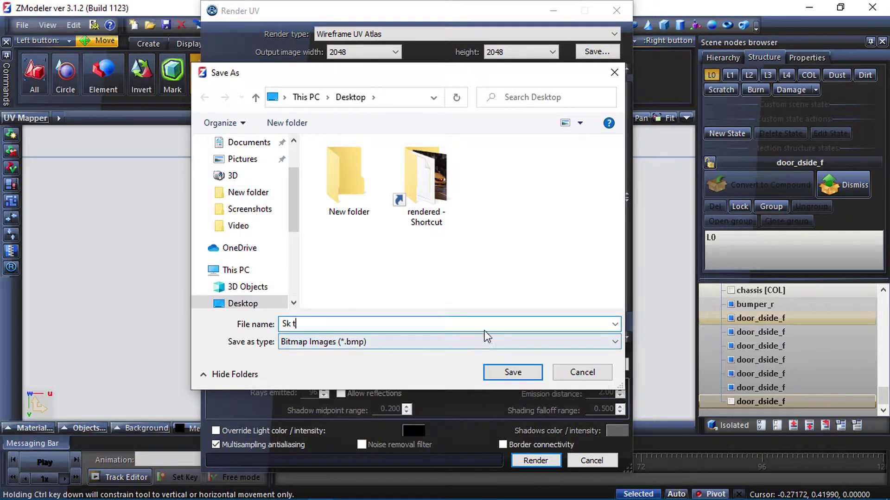
pyautogui.click(510, 370)
# Leave the UV render, restore the four-viewport layout and minimize ZModeler.
pyautogui.click(588, 461)
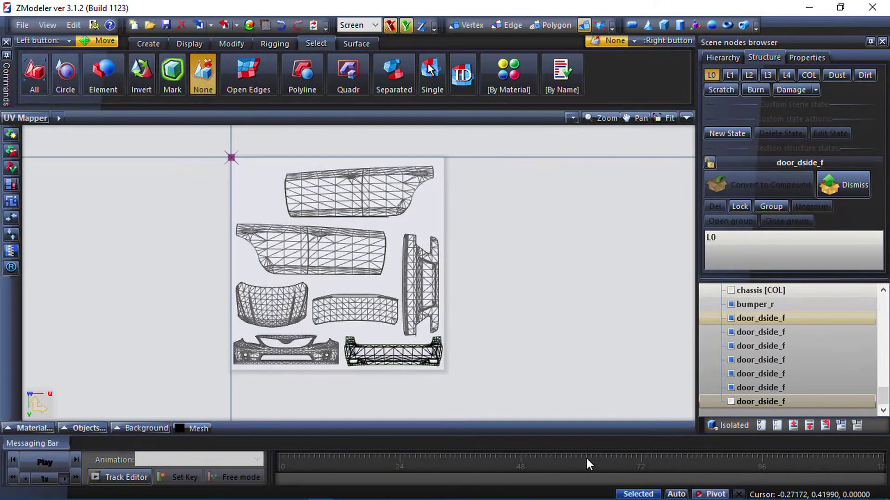
pyautogui.click(686, 118)
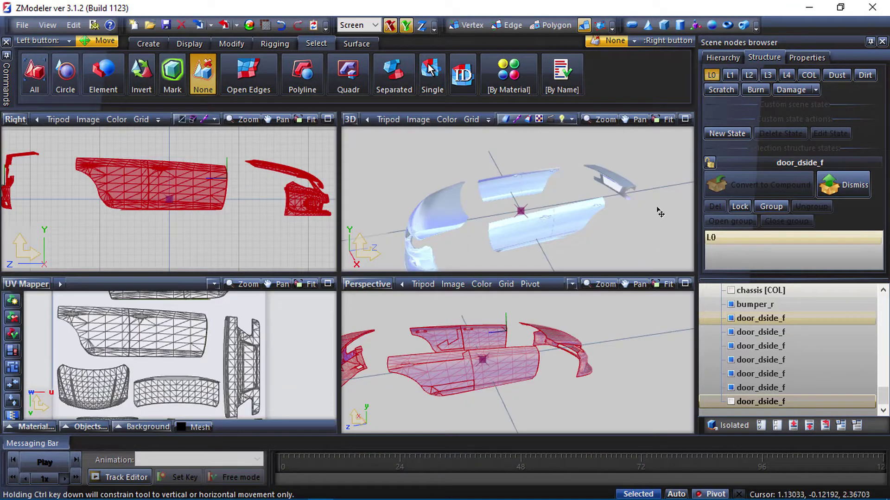
pyautogui.click(808, 8)
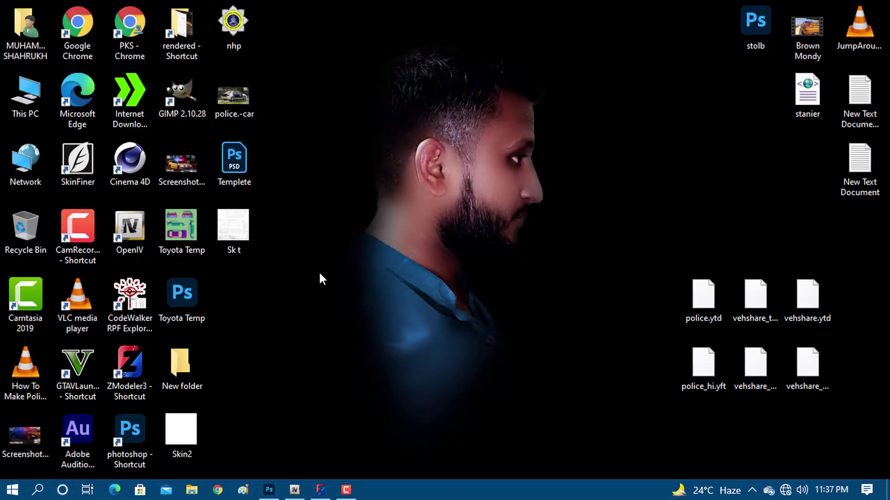
# View the saved Sk t image and examine the wireframe of the mapped body panels.
pyautogui.doubleClick(233, 235)
pyautogui.scroll(5, 465, 284)
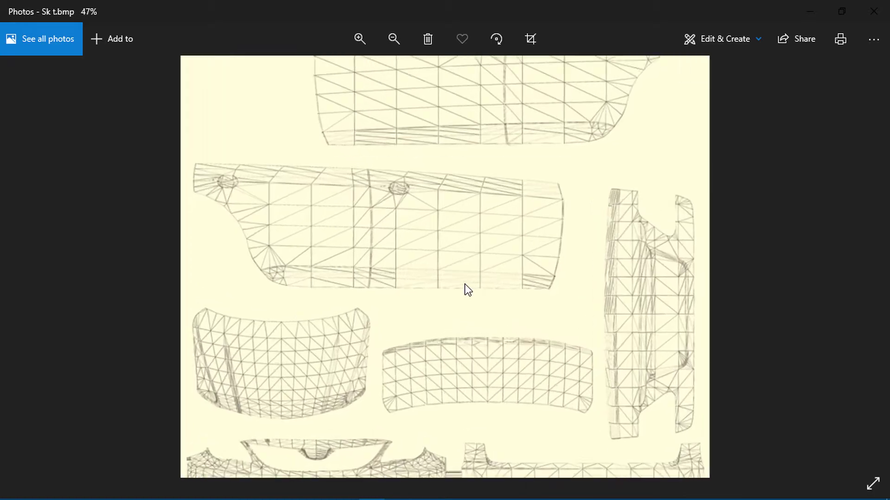
pyautogui.scroll(1, 466, 223)
pyautogui.moveTo(450, 196); pyautogui.dragTo(419, 419)
pyautogui.scroll(-6, 412, 234)
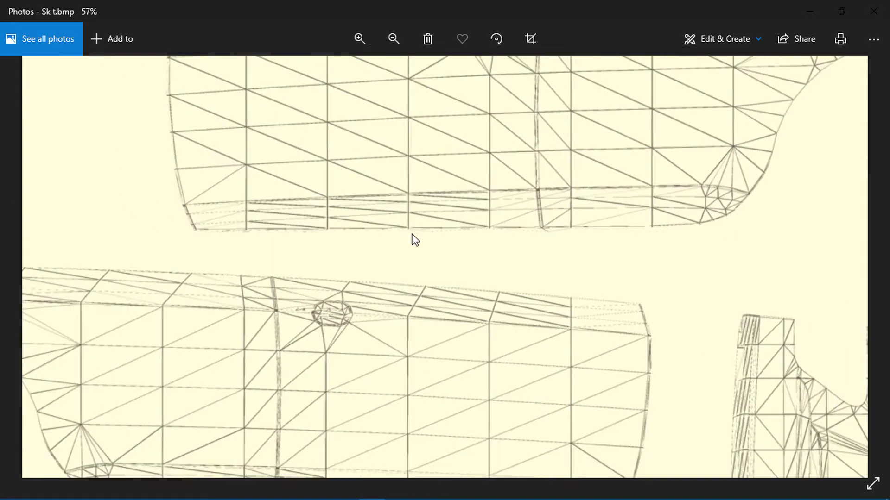
pyautogui.scroll(-2, 436, 244)
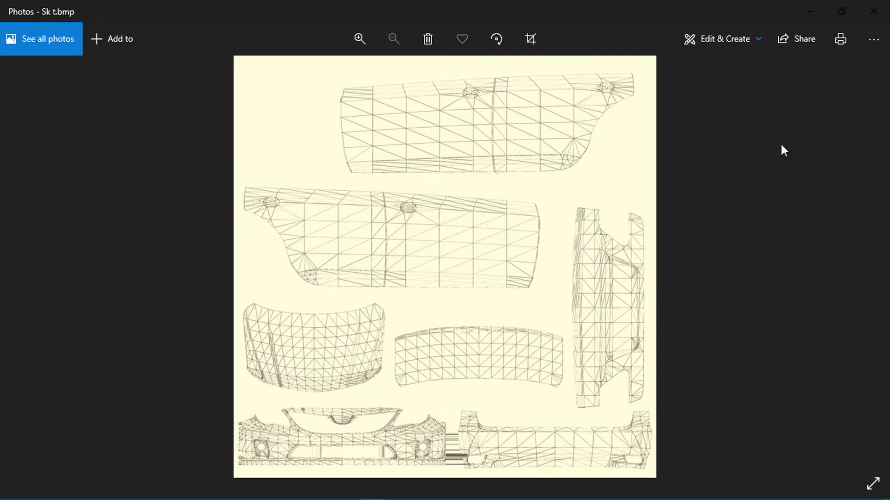
pyautogui.click(874, 11)
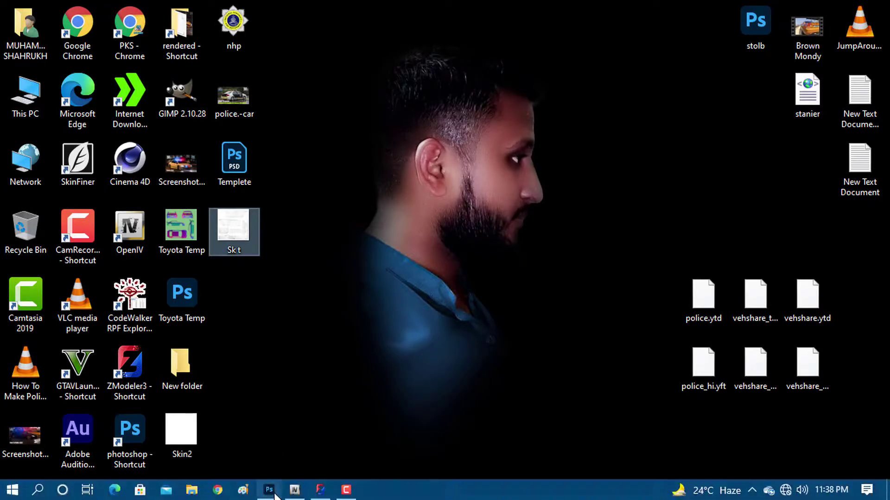
# Switch to Photoshop and open the Sk t bitmap from the Desktop.
pyautogui.click(273, 491)
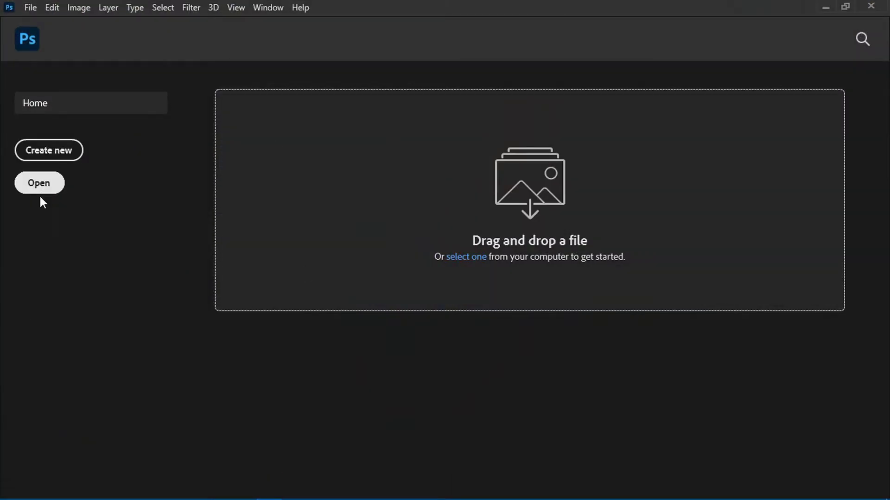
pyautogui.click(41, 185)
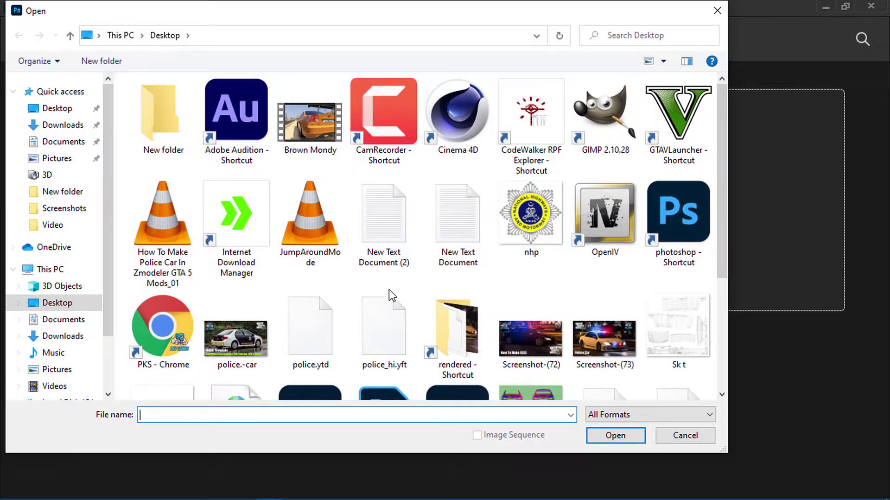
pyautogui.scroll(-3, 399, 301)
pyautogui.click(663, 195)
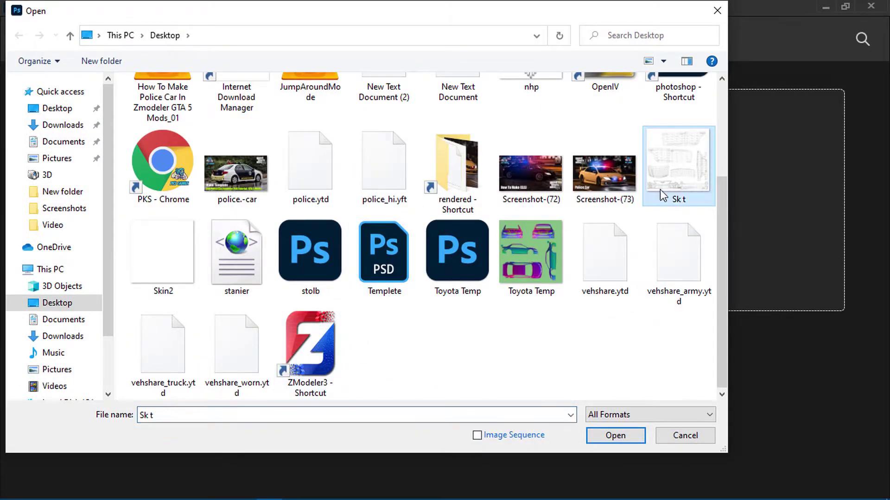
pyautogui.click(616, 437)
# Start a Pen tool path at the uppermost side panel's upper-left corner and trace its left edge down to the lower corner.
pyautogui.keyDown('alt'); pyautogui.scroll(2, 348, 237); pyautogui.keyUp('alt')
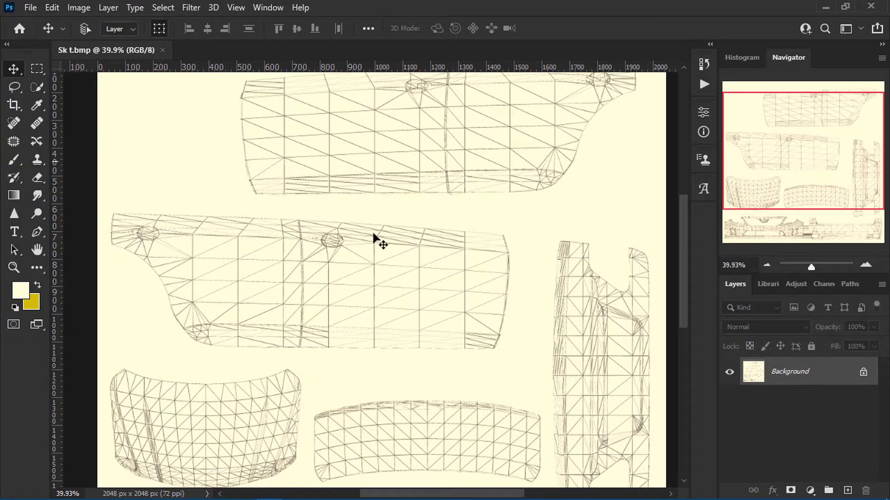
pyautogui.keyDown('alt'); pyautogui.scroll(-2, 269, 327); pyautogui.keyUp('alt')
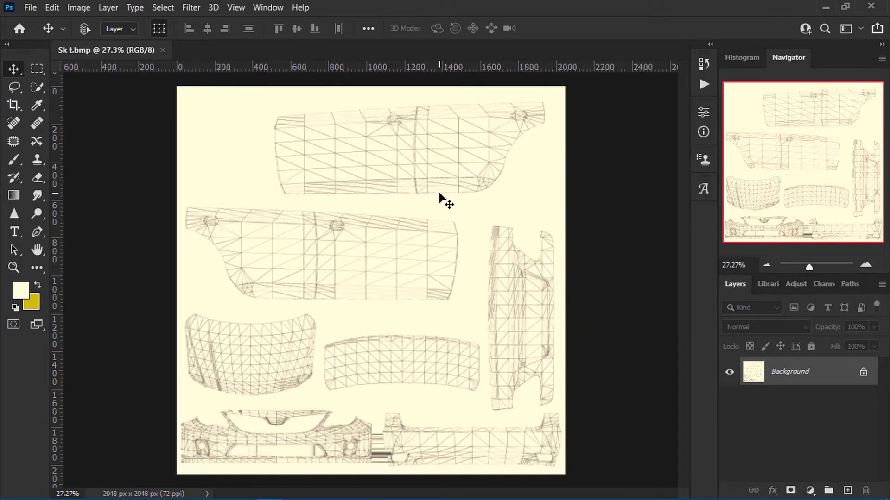
pyautogui.keyDown('alt'); pyautogui.scroll(2, 440, 197); pyautogui.keyUp('alt')
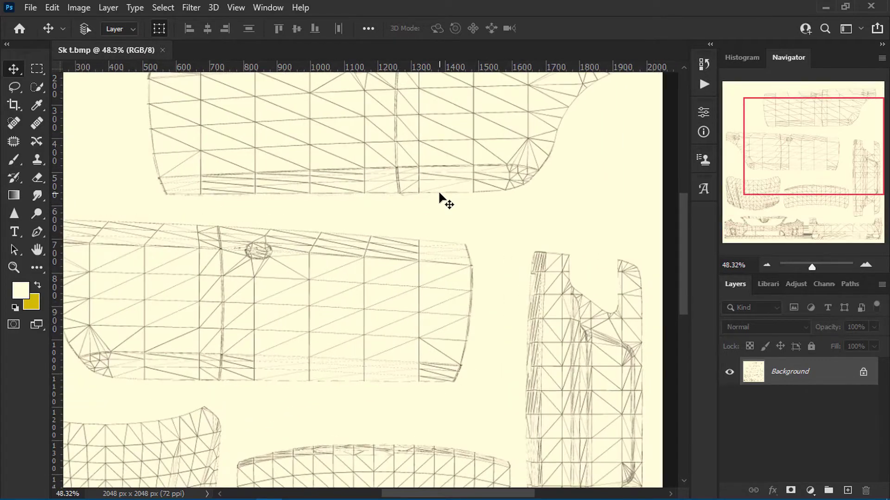
pyautogui.keyDown('alt'); pyautogui.scroll(1, 188, 250); pyautogui.keyUp('alt')
pyautogui.keyDown('alt'); pyautogui.scroll(1, 187, 251); pyautogui.keyUp('alt')
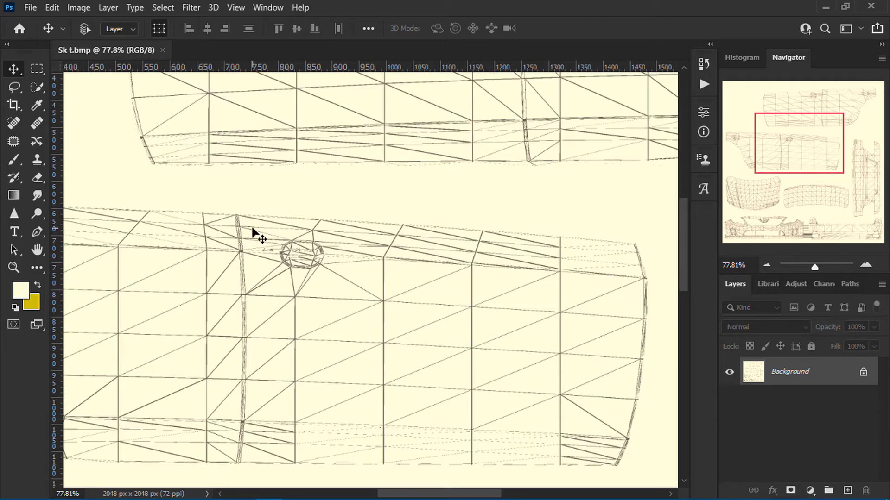
pyautogui.click(38, 231)
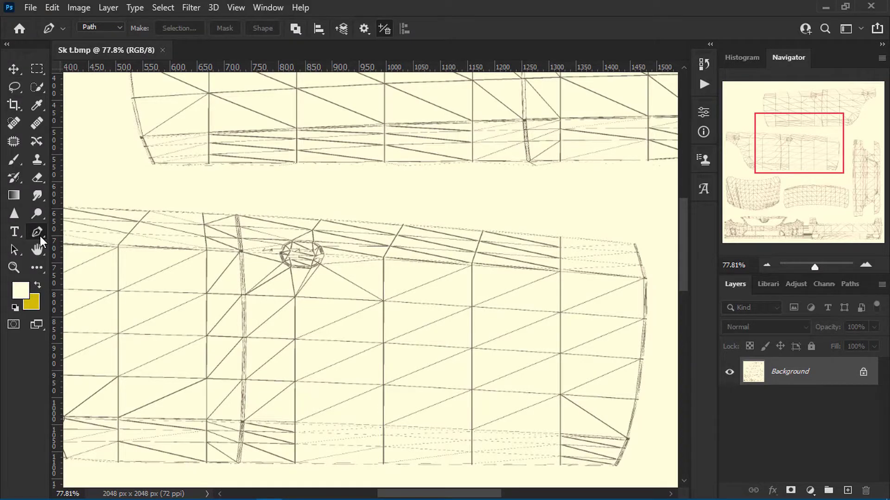
pyautogui.keyDown('alt'); pyautogui.scroll(-2, 362, 266); pyautogui.keyUp('alt')
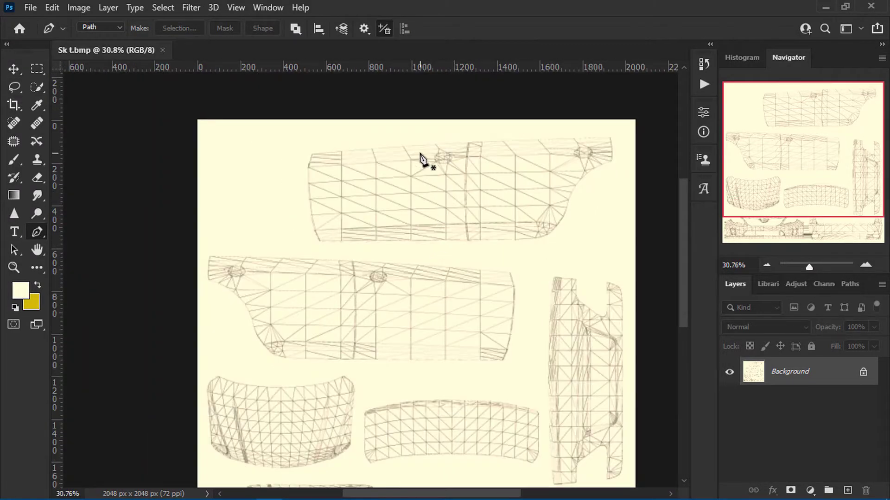
pyautogui.keyDown('alt'); pyautogui.scroll(2, 310, 163); pyautogui.keyUp('alt')
pyautogui.keyDown('alt'); pyautogui.scroll(1, 190, 190); pyautogui.keyUp('alt')
pyautogui.keyDown('alt'); pyautogui.scroll(2, 232, 150); pyautogui.keyUp('alt')
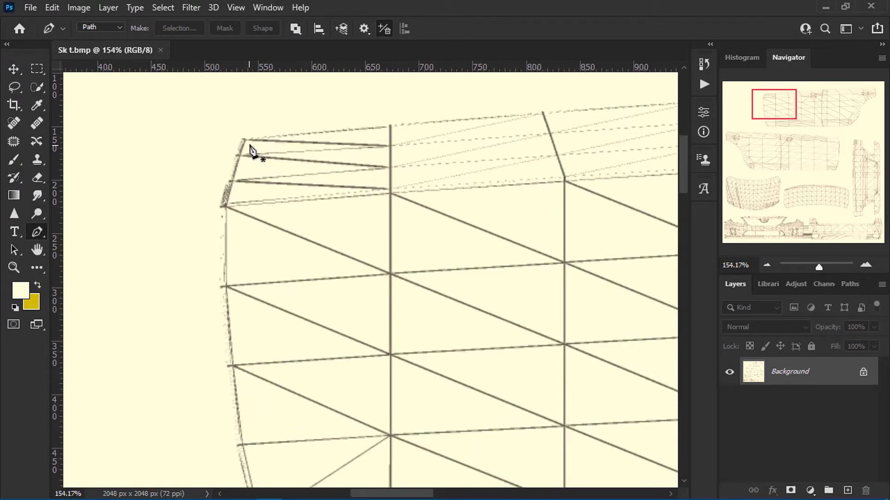
pyautogui.click(242, 139)
pyautogui.click(224, 204)
pyautogui.moveTo(224, 252); pyautogui.dragTo(225, 286)
pyautogui.moveTo(231, 324); pyautogui.dragTo(217, 150)
pyautogui.moveTo(226, 275)
pyautogui.mouseDown()
pyautogui.moveTo(237, 319)
pyautogui.moveTo(225, 272)
pyautogui.mouseUp()
pyautogui.click(241, 343)
pyautogui.click(247, 349)
# Continue the path along the uppermost side panel's bottom edge and up the curved cut-out at its right end.
pyautogui.moveTo(658, 366); pyautogui.dragTo(75, 357)
pyautogui.click(195, 339)
pyautogui.moveTo(556, 347); pyautogui.dragTo(213, 357)
pyautogui.click(191, 351)
pyautogui.click(358, 346)
pyautogui.moveTo(432, 334); pyautogui.dragTo(448, 327)
pyautogui.moveTo(516, 263); pyautogui.dragTo(537, 233)
pyautogui.moveTo(552, 171); pyautogui.dragTo(472, 337)
pyautogui.click(484, 320)
pyautogui.moveTo(501, 268)
pyautogui.mouseDown()
pyautogui.moveTo(579, 177)
pyautogui.moveTo(457, 283)
pyautogui.moveTo(507, 255)
pyautogui.mouseUp()
pyautogui.hotkey('ctrl', 'z')
pyautogui.click(556, 240)
pyautogui.moveTo(561, 175); pyautogui.dragTo(559, 142)
# Close the path along the uppermost side panel's top edge and convert it to an anti-aliased selection with a 0.5-pixel feather.
pyautogui.click(550, 119)
pyautogui.click(470, 120)
pyautogui.click(301, 122)
pyautogui.moveTo(221, 139); pyautogui.dragTo(509, 148)
pyautogui.click(181, 141)
pyautogui.moveTo(167, 200); pyautogui.dragTo(420, 200)
pyautogui.click(314, 205)
pyautogui.keyDown('alt'); pyautogui.scroll(-12, 308, 207); pyautogui.keyUp('alt')
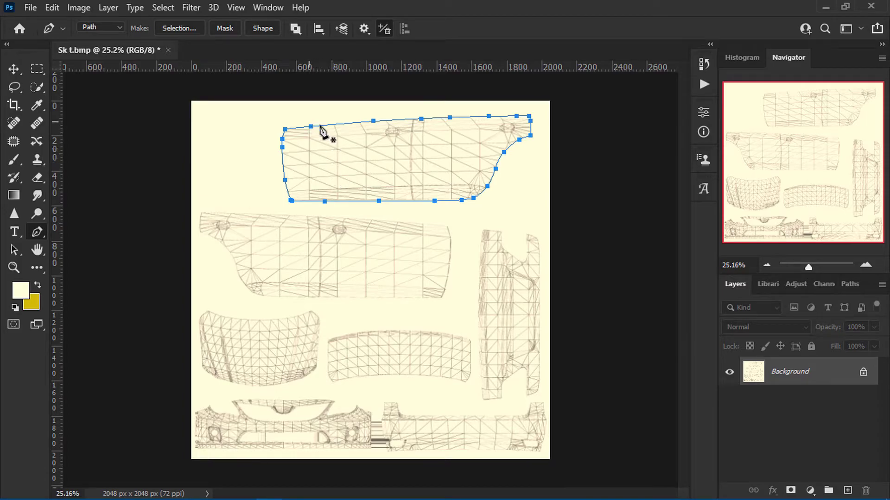
pyautogui.click(172, 28)
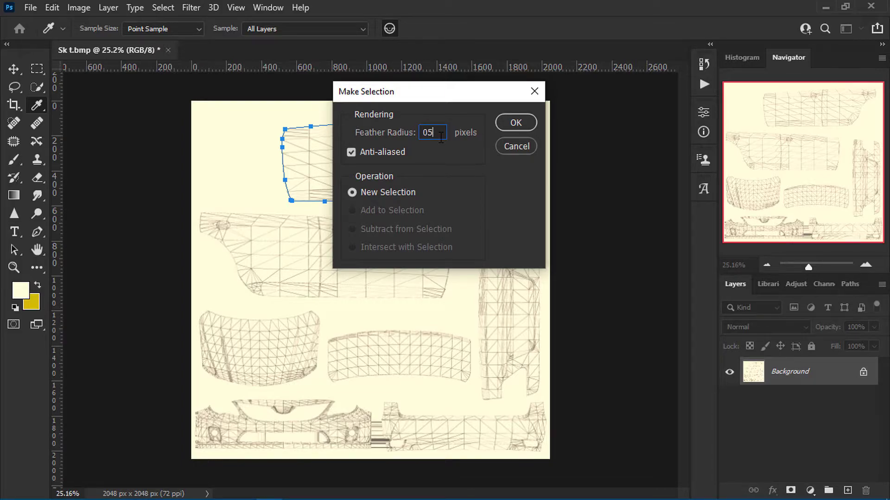
pyautogui.click(518, 123)
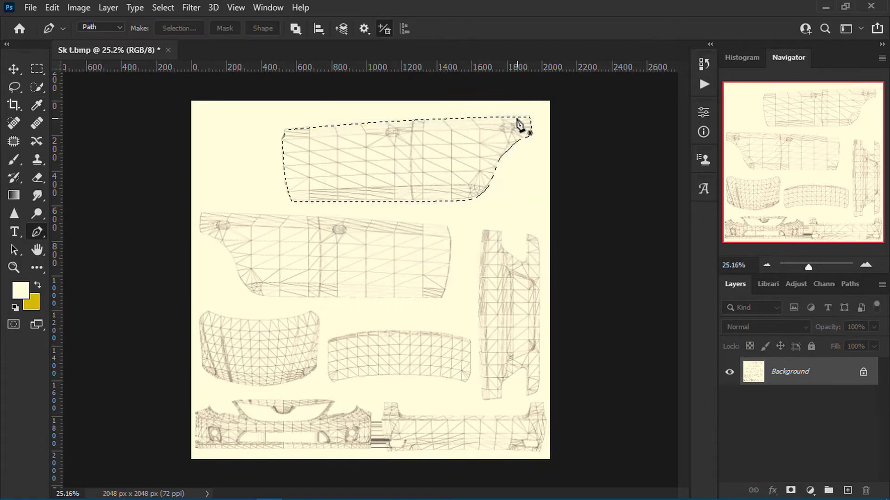
# Start a new Pen path on the second side panel, tracing its left end and down the curved cut-out.
pyautogui.keyDown('alt'); pyautogui.scroll(3, 521, 124); pyautogui.keyUp('alt')
pyautogui.keyDown('alt'); pyautogui.scroll(-2, 323, 166); pyautogui.keyUp('alt')
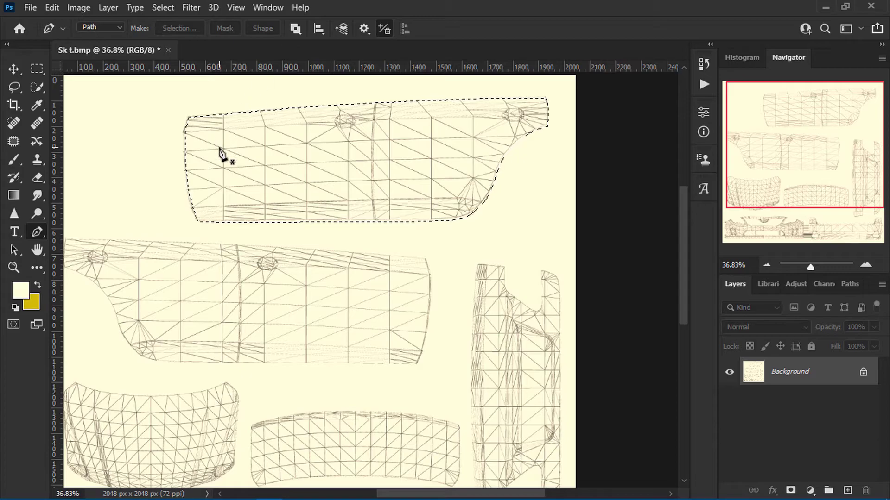
pyautogui.keyDown('alt'); pyautogui.scroll(7, 216, 160); pyautogui.keyUp('alt')
pyautogui.click(110, 142)
pyautogui.moveTo(102, 180); pyautogui.dragTo(106, 208)
pyautogui.keyDown('alt'); pyautogui.scroll(9, 116, 243); pyautogui.keyUp('alt')
pyautogui.click(106, 249)
pyautogui.moveTo(181, 274); pyautogui.dragTo(198, 281)
pyautogui.keyDown('alt'); pyautogui.scroll(-4, 281, 303); pyautogui.keyUp('alt')
pyautogui.moveTo(297, 310); pyautogui.dragTo(342, 364)
pyautogui.moveTo(342, 364); pyautogui.dragTo(277, 193)
pyautogui.moveTo(338, 300); pyautogui.dragTo(364, 363)
pyautogui.moveTo(369, 376); pyautogui.dragTo(308, 199)
pyautogui.moveTo(353, 318); pyautogui.dragTo(374, 347)
pyautogui.moveTo(243, 258); pyautogui.dragTo(300, 276)
pyautogui.keyDown('alt'); pyautogui.scroll(-4, 298, 279); pyautogui.keyUp('alt')
# Continue the path along the second side panel's bottom edge and up its right end to the upper corner.
pyautogui.moveTo(403, 289)
pyautogui.mouseDown()
pyautogui.moveTo(448, 288)
pyautogui.moveTo(98, 282)
pyautogui.mouseUp()
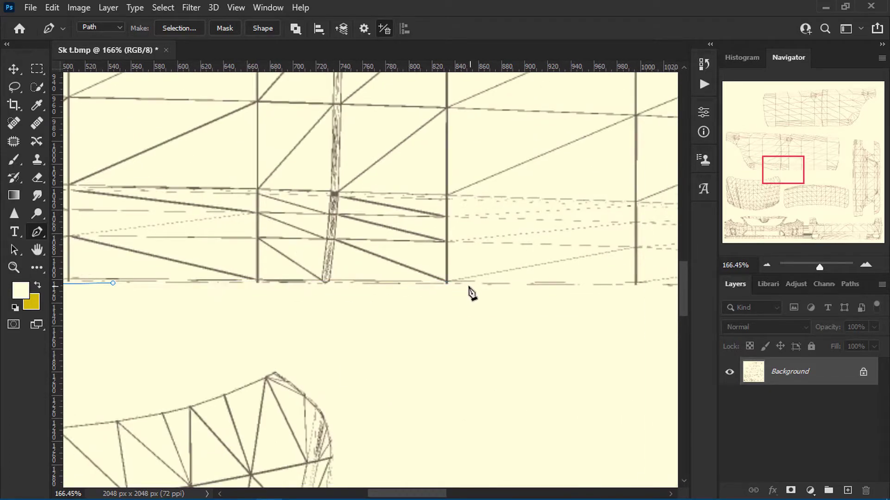
pyautogui.click(468, 289)
pyautogui.keyDown('alt'); pyautogui.scroll(-5, 468, 289); pyautogui.keyUp('alt')
pyautogui.moveTo(468, 289); pyautogui.dragTo(213, 300)
pyautogui.click(632, 301)
pyautogui.moveTo(656, 213); pyautogui.dragTo(667, 112)
pyautogui.moveTo(668, 109); pyautogui.dragTo(529, 335)
pyautogui.moveTo(531, 280); pyautogui.dragTo(532, 267)
pyautogui.click(475, 227)
# Close the path along the second side panel's top edge and add it to the existing selection with a 0.5-pixel feather.
pyautogui.moveTo(469, 225); pyautogui.dragTo(628, 259)
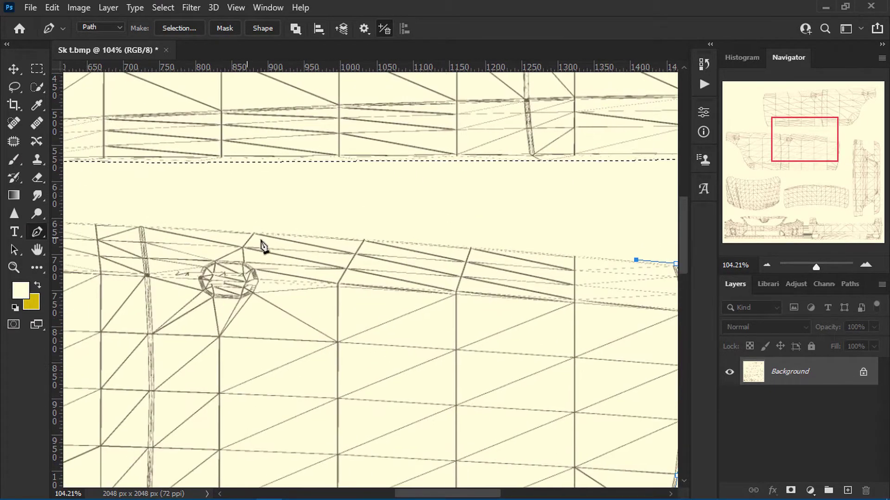
pyautogui.moveTo(226, 227); pyautogui.dragTo(139, 222)
pyautogui.moveTo(139, 221); pyautogui.dragTo(463, 246)
pyautogui.moveTo(225, 240); pyautogui.dragTo(105, 236)
pyautogui.moveTo(105, 236); pyautogui.dragTo(425, 260)
pyautogui.click(306, 258)
pyautogui.keyDown('alt'); pyautogui.scroll(-14, 275, 306); pyautogui.keyUp('alt')
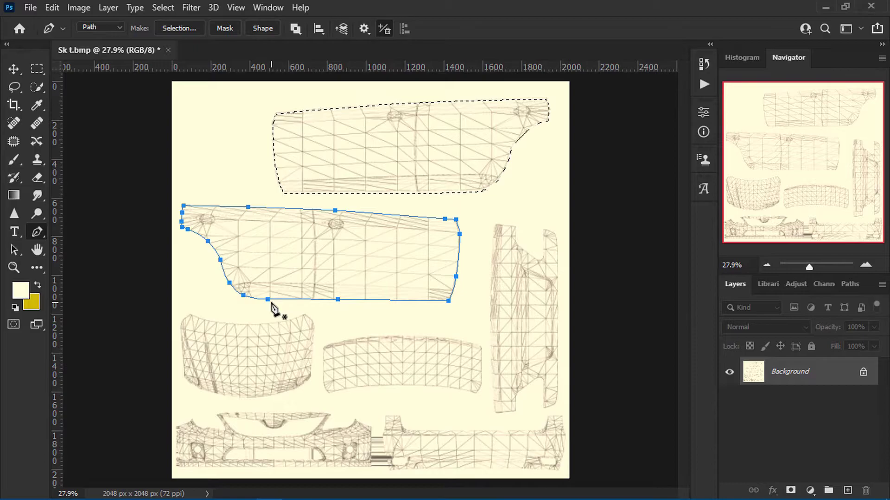
pyautogui.click(185, 28)
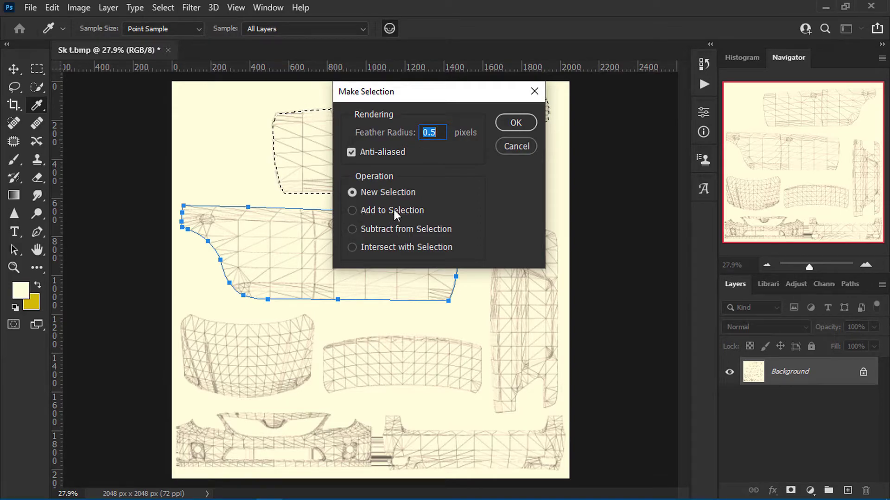
pyautogui.click(507, 124)
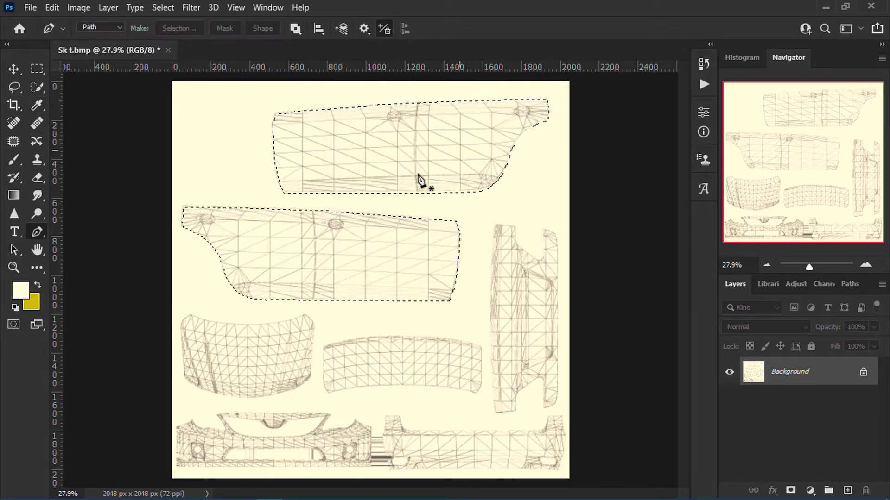
# Start a new Pen path at the hood's upper-right corner and trace its concave top edge to the upper-left corner.
pyautogui.keyDown('alt'); pyautogui.scroll(5, 298, 272); pyautogui.keyUp('alt')
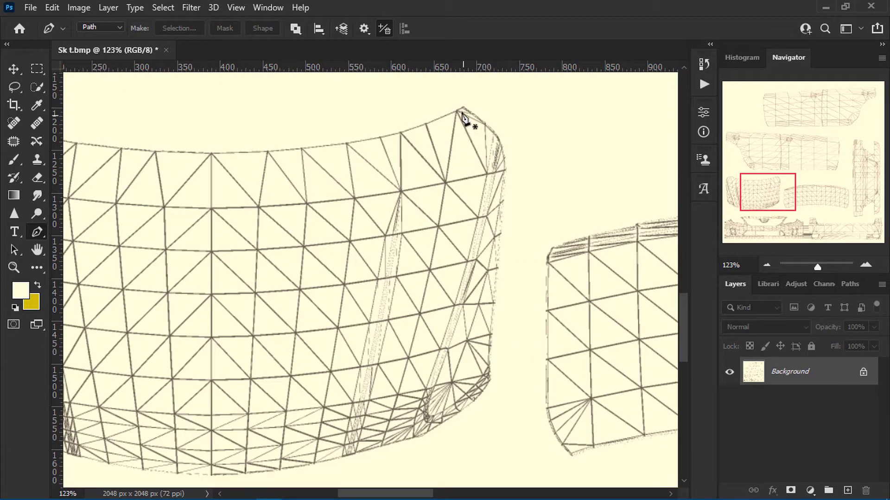
pyautogui.click(462, 107)
pyautogui.moveTo(348, 142); pyautogui.dragTo(464, 140)
pyautogui.moveTo(357, 141); pyautogui.dragTo(253, 135)
pyautogui.moveTo(188, 120); pyautogui.dragTo(129, 100)
pyautogui.keyDown('ctrl'); pyautogui.moveTo(75, 93); pyautogui.dragTo(216, 110); pyautogui.keyUp('ctrl')
pyautogui.click(221, 109)
# Continue the hood path down its left edge to the lower-left corner.
pyautogui.moveTo(139, 175); pyautogui.dragTo(192, 99)
pyautogui.moveTo(173, 166); pyautogui.dragTo(173, 196)
pyautogui.moveTo(172, 297); pyautogui.dragTo(183, 153)
pyautogui.click(190, 215)
pyautogui.keyDown('alt'); pyautogui.scroll(-5, 184, 269); pyautogui.keyUp('alt')
pyautogui.moveTo(183, 278); pyautogui.dragTo(139, 127)
pyautogui.moveTo(160, 308); pyautogui.dragTo(178, 332)
# Continue the hood path along its curved bottom edge towards the lower-right corner.
pyautogui.moveTo(219, 361); pyautogui.dragTo(247, 370)
pyautogui.moveTo(352, 385); pyautogui.dragTo(233, 343)
pyautogui.moveTo(470, 336); pyautogui.dragTo(309, 312)
pyautogui.keyDown('alt'); pyautogui.scroll(-3, 309, 312); pyautogui.keyUp('alt')
pyautogui.moveTo(396, 331); pyautogui.dragTo(400, 330)
pyautogui.moveTo(479, 315); pyautogui.dragTo(499, 309)
pyautogui.moveTo(550, 286); pyautogui.dragTo(300, 339)
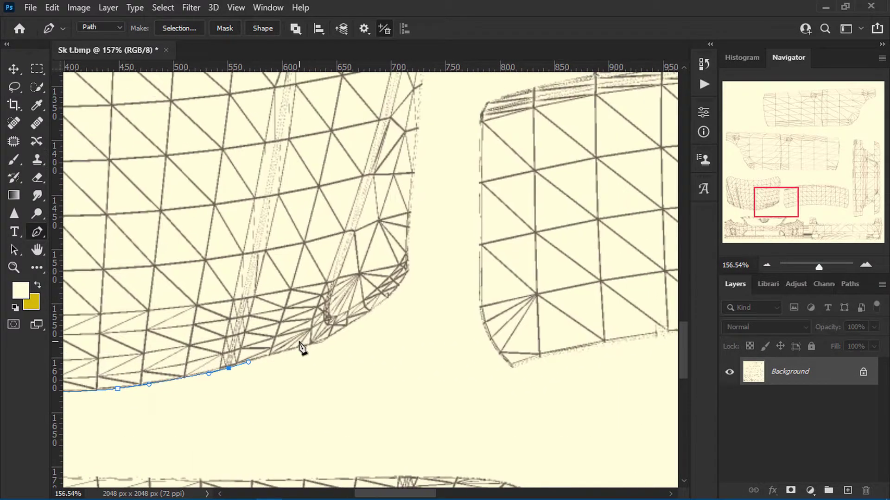
# Trace the hood path around the lower-right corner and up its right edge towards the starting point.
pyautogui.click(388, 300)
pyautogui.click(408, 274)
pyautogui.click(410, 193)
pyautogui.moveTo(418, 147); pyautogui.dragTo(418, 274)
pyautogui.click(418, 156)
pyautogui.click(420, 241)
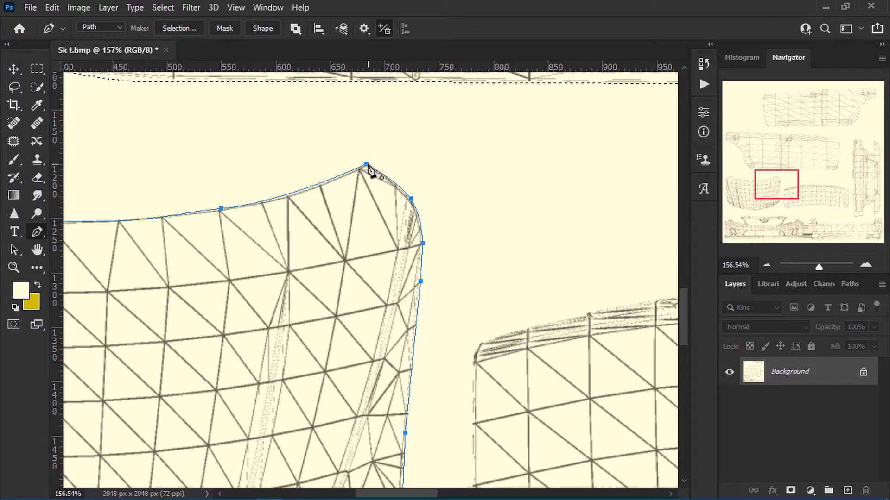
# Convert the closed hood path into a selection with 0.5 px feather, using Add to Selection.
pyautogui.keyDown('alt'); pyautogui.scroll(-8, 366, 165); pyautogui.keyUp('alt')
pyautogui.keyDown('alt'); pyautogui.scroll(-1, 312, 274); pyautogui.keyUp('alt')
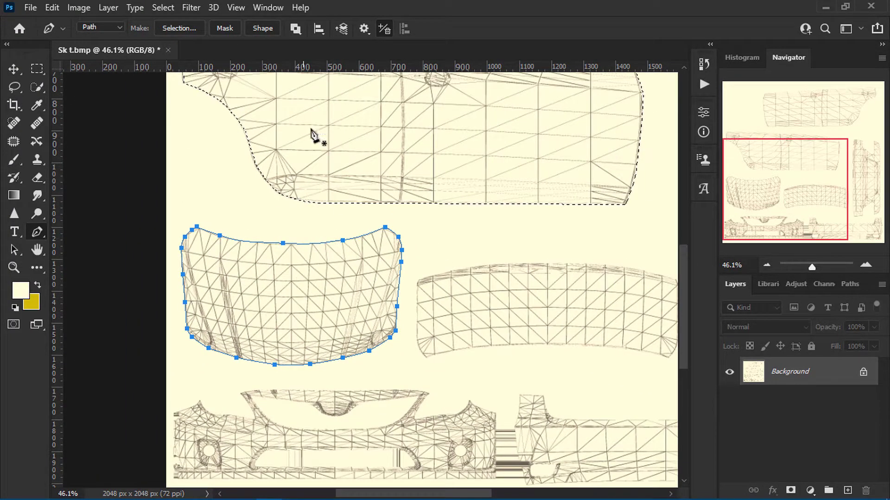
pyautogui.click(179, 28)
pyautogui.click(352, 210)
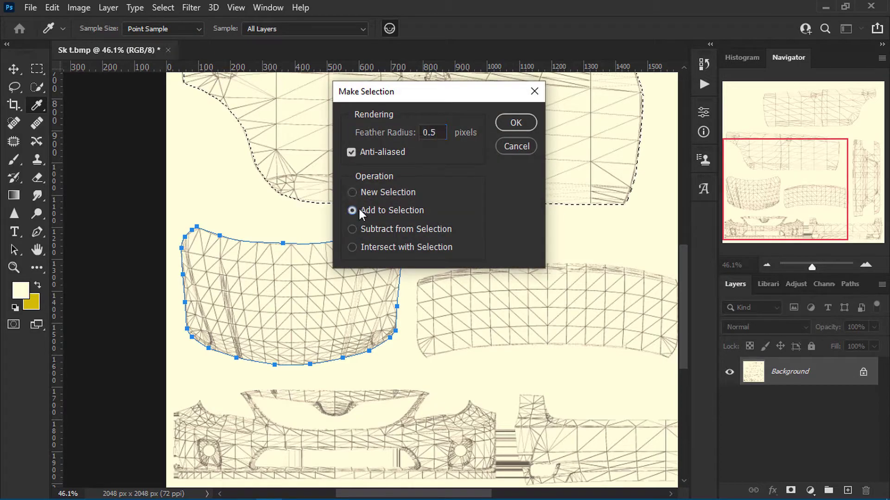
pyautogui.click(510, 123)
# Start a Pen path at the upper-left corner of the curved panel beside the hood and trace its arched top edge to the upper-right corner.
pyautogui.moveTo(506, 313); pyautogui.dragTo(342, 271)
pyautogui.keyDown('alt'); pyautogui.scroll(5, 304, 318); pyautogui.keyUp('alt')
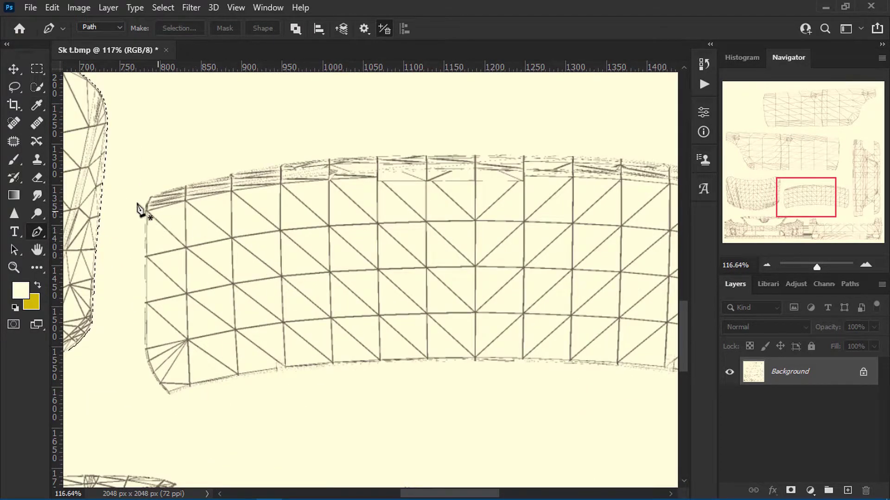
pyautogui.click(148, 199)
pyautogui.moveTo(322, 158); pyautogui.dragTo(378, 153)
pyautogui.moveTo(565, 169)
pyautogui.mouseDown()
pyautogui.moveTo(354, 165)
pyautogui.moveTo(419, 155)
pyautogui.mouseUp()
pyautogui.moveTo(538, 181); pyautogui.dragTo(459, 173)
pyautogui.click(507, 180)
pyautogui.click(511, 186)
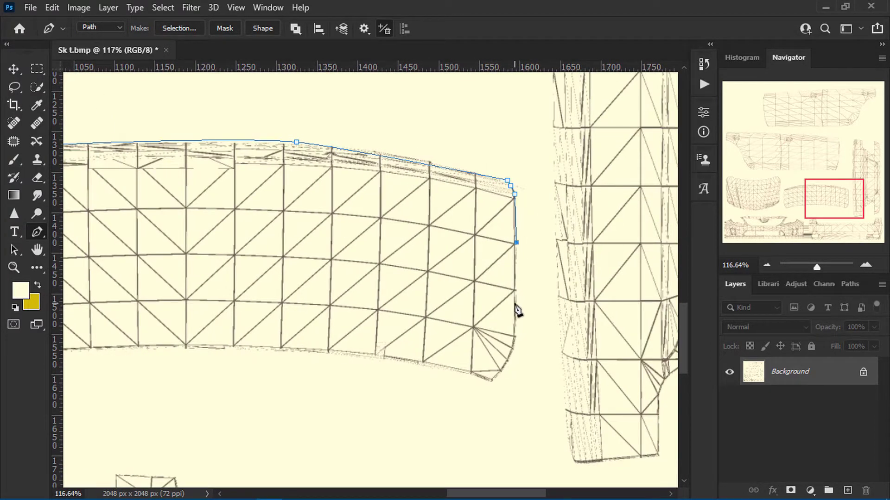
# Continue the curved panel's path around its lower-right corner and along the bottom edge to the lower-left corner.
pyautogui.moveTo(514, 341); pyautogui.dragTo(516, 346)
pyautogui.click(468, 371)
pyautogui.moveTo(361, 359); pyautogui.dragTo(510, 354)
pyautogui.moveTo(428, 343); pyautogui.dragTo(332, 342)
pyautogui.moveTo(214, 348); pyautogui.dragTo(317, 359)
pyautogui.click(289, 364)
pyautogui.click(248, 375)
# Trace the curved panel's left edge upwards and close the path at its starting point.
pyautogui.moveTo(229, 356); pyautogui.dragTo(224, 342)
pyautogui.click(221, 288)
pyautogui.click(222, 201)
pyautogui.click(225, 187)
pyautogui.click(226, 179)
pyautogui.keyDown('alt'); pyautogui.scroll(-5, 236, 232); pyautogui.keyUp('alt')
pyautogui.keyDown('alt'); pyautogui.scroll(-3, 336, 256); pyautogui.keyUp('alt')
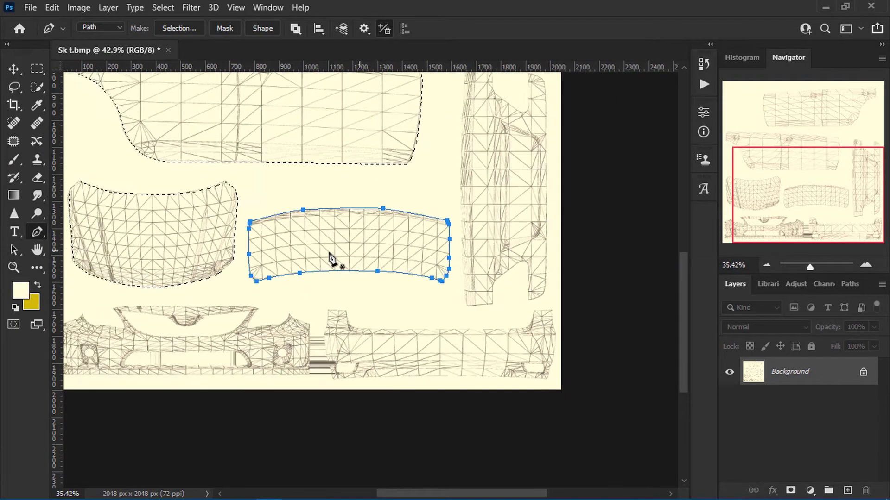
# Add the curved panel's path to the existing selection with 0.5 px feather.
pyautogui.keyDown('alt'); pyautogui.scroll(3, 373, 239); pyautogui.keyUp('alt')
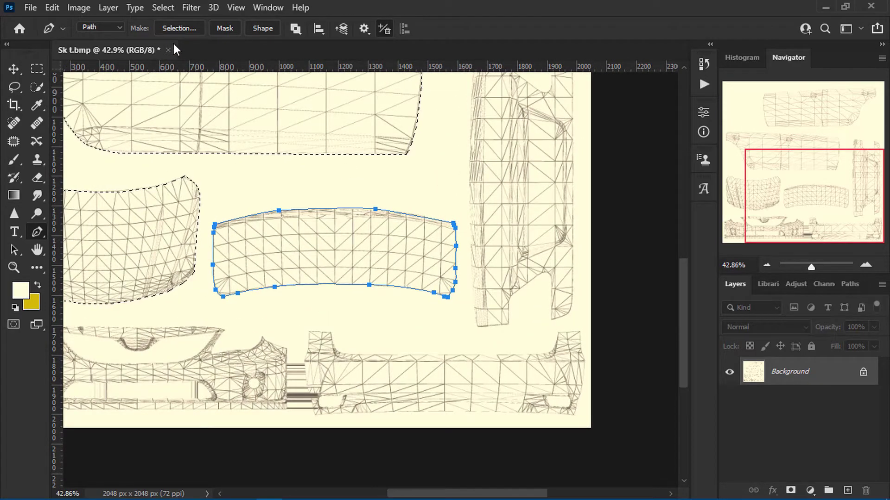
pyautogui.click(175, 29)
pyautogui.click(350, 212)
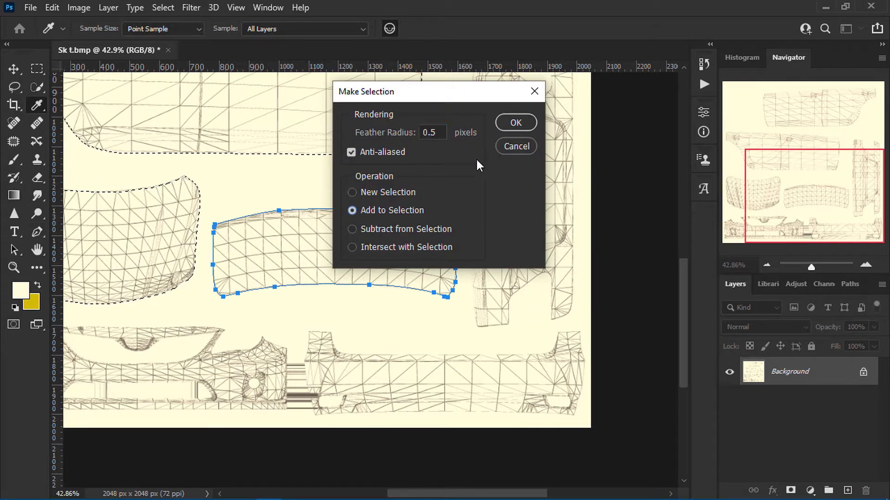
pyautogui.click(514, 122)
# Start a Pen path on the tall right-hand panel and trace its upper notch from the left arm's corner to the right arm's top.
pyautogui.keyDown('alt'); pyautogui.scroll(3, 477, 156); pyautogui.keyUp('alt')
pyautogui.moveTo(460, 120); pyautogui.dragTo(406, 312)
pyautogui.keyDown('alt'); pyautogui.scroll(5, 358, 195); pyautogui.keyUp('alt')
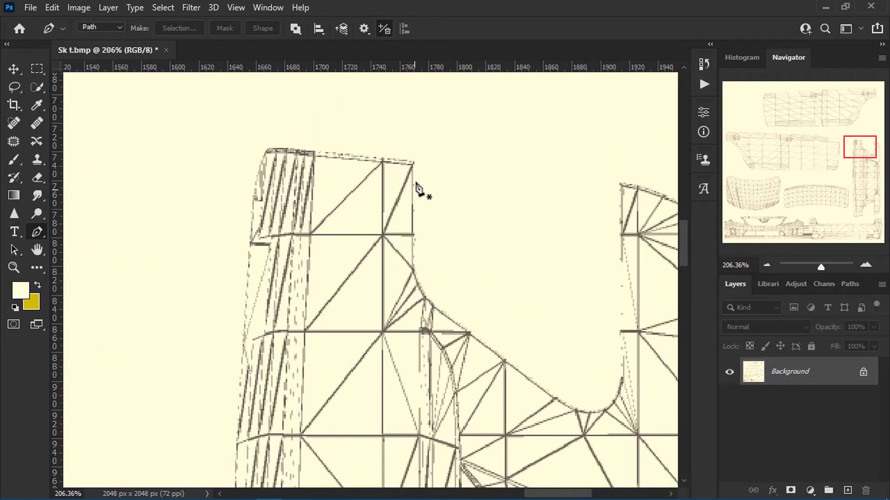
pyautogui.click(413, 162)
pyautogui.click(414, 249)
pyautogui.moveTo(454, 320); pyautogui.dragTo(505, 361)
pyautogui.moveTo(560, 398); pyautogui.dragTo(450, 328)
pyautogui.click(455, 334)
pyautogui.moveTo(512, 302); pyautogui.dragTo(510, 237)
pyautogui.click(509, 114)
# Continue the tall panel's path over the right arm's top and down its outer right edge, undoing the misplaced last point.
pyautogui.keyDown('alt'); pyautogui.scroll(-2, 611, 260); pyautogui.keyUp('alt')
pyautogui.moveTo(612, 260); pyautogui.dragTo(502, 139)
pyautogui.moveTo(505, 284); pyautogui.dragTo(522, 128)
pyautogui.moveTo(522, 314); pyautogui.dragTo(473, 171)
pyautogui.moveTo(472, 315); pyautogui.dragTo(471, 333)
pyautogui.moveTo(467, 387); pyautogui.dragTo(489, 257)
pyautogui.hotkey('ctrl', 'z')
# Trace the tall panel's path around its rounded lower-right corner to the tip of the lower right arm.
pyautogui.keyDown('alt'); pyautogui.scroll(4, 468, 393); pyautogui.keyUp('alt')
pyautogui.moveTo(494, 260); pyautogui.dragTo(493, 292)
pyautogui.moveTo(468, 350); pyautogui.dragTo(445, 362)
pyautogui.click(402, 374)
pyautogui.click(393, 377)
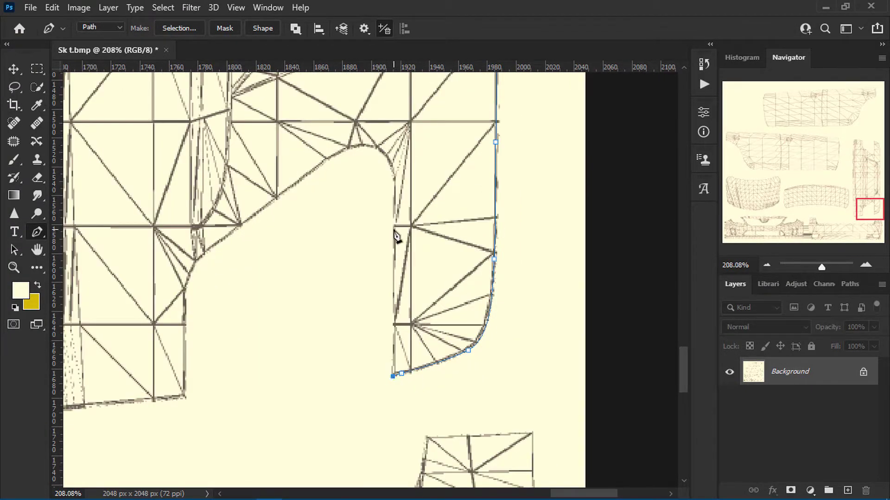
# Trace the tall panel's remaining bottom and left edges back up to the starting point and close the path.
pyautogui.moveTo(186, 398); pyautogui.dragTo(399, 343)
pyautogui.click(298, 354)
pyautogui.click(251, 357)
pyautogui.click(240, 320)
pyautogui.click(226, 134)
pyautogui.click(250, 213)
pyautogui.click(260, 234)
# Add the tall panel's path to the existing selection with 0.5 px feather.
pyautogui.keyDown('alt'); pyautogui.scroll(-5, 268, 256); pyautogui.keyUp('alt')
pyautogui.keyDown('alt'); pyautogui.scroll(-4, 270, 264); pyautogui.keyUp('alt')
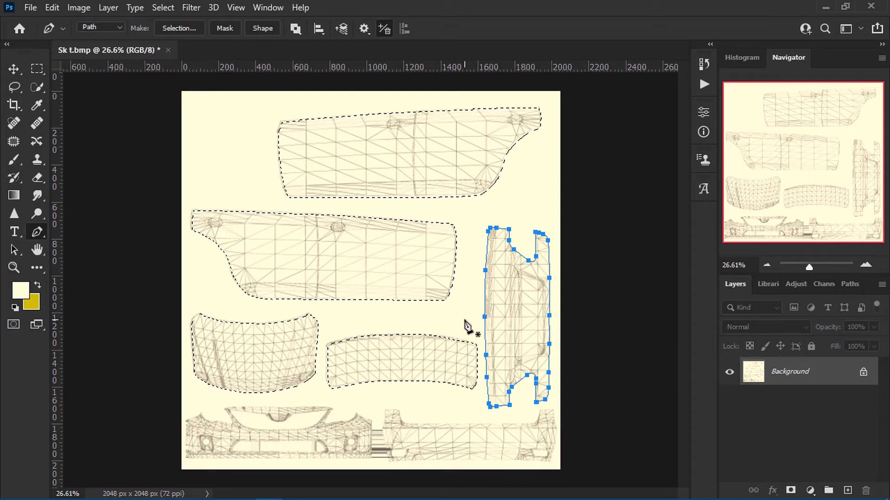
pyautogui.click(169, 30)
pyautogui.click(369, 212)
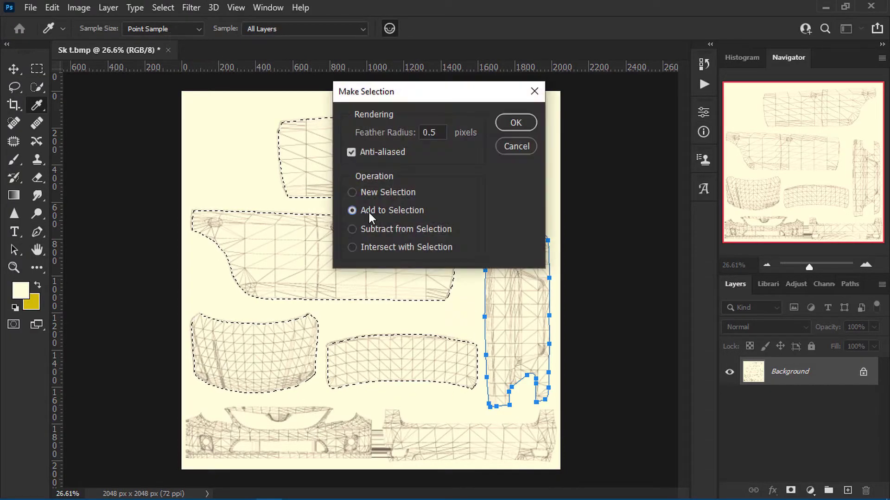
pyautogui.click(507, 128)
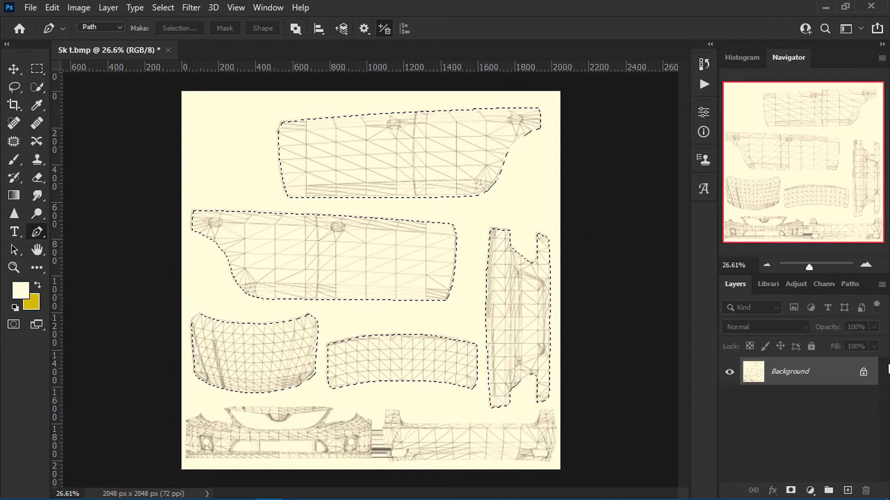
# Unlock the Background layer and copy the selected panels onto a new layer.
pyautogui.click(862, 373)
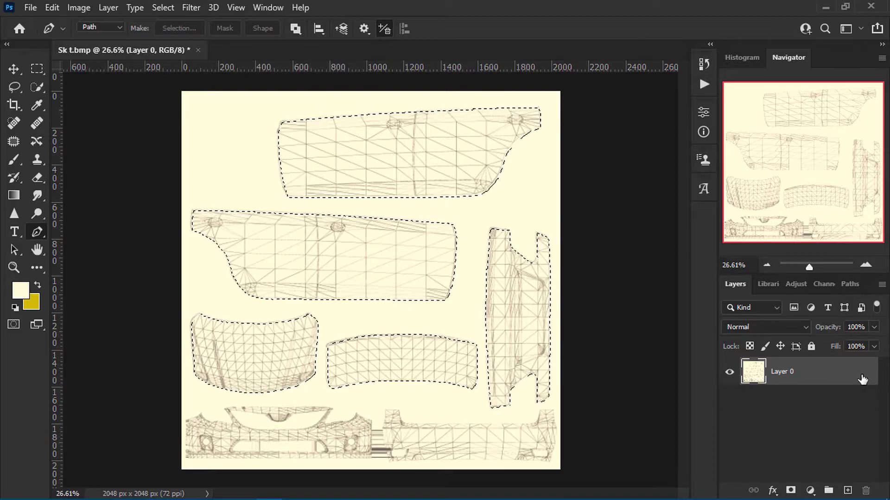
pyautogui.hotkey('ctrl', 'j')
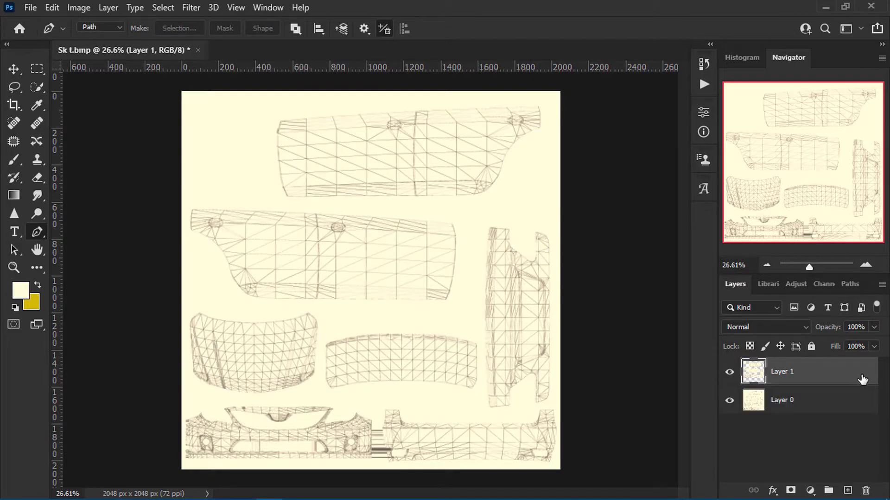
# View the copied panels without Layer 0, and leave only Layer 0 visible with Layer 1 hidden.
pyautogui.click(729, 400)
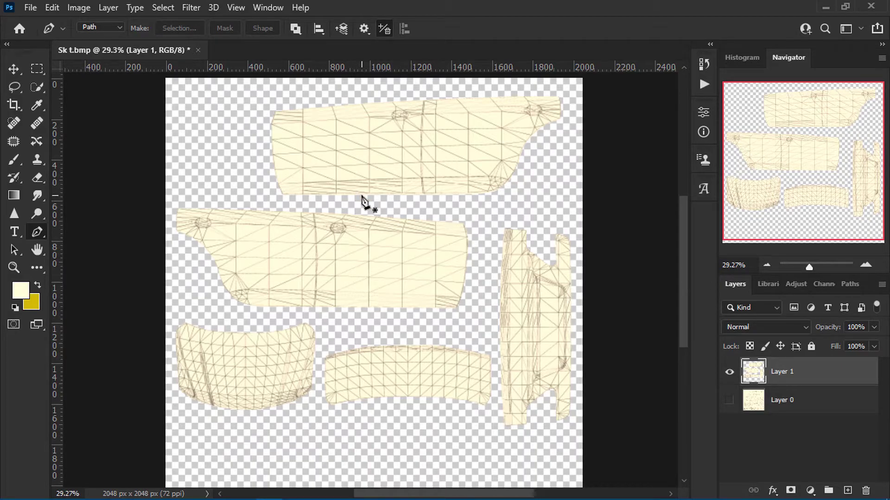
pyautogui.click(730, 373)
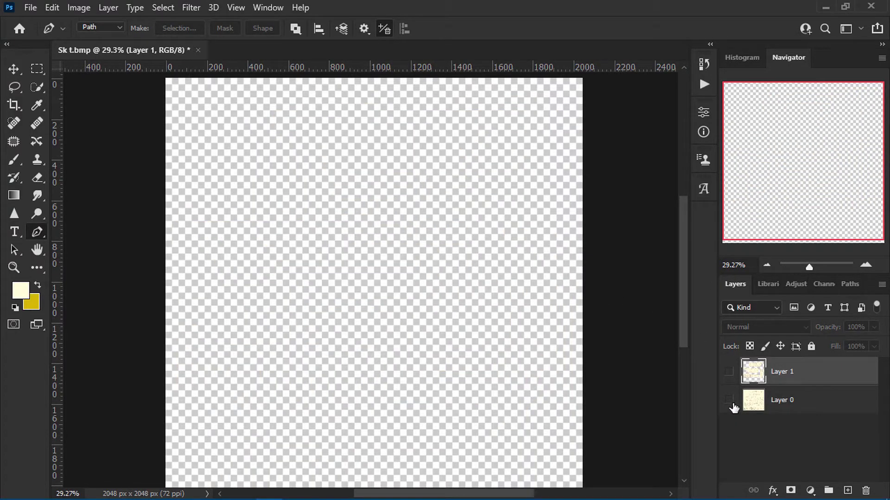
pyautogui.click(730, 401)
# Start a Pen path at the upper-left corner of the lower-right bumper panel and trace its left edge down to the bottom corner.
pyautogui.keyDown('alt'); pyautogui.scroll(10, 360, 354); pyautogui.keyUp('alt')
pyautogui.moveTo(338, 352); pyautogui.dragTo(377, 202)
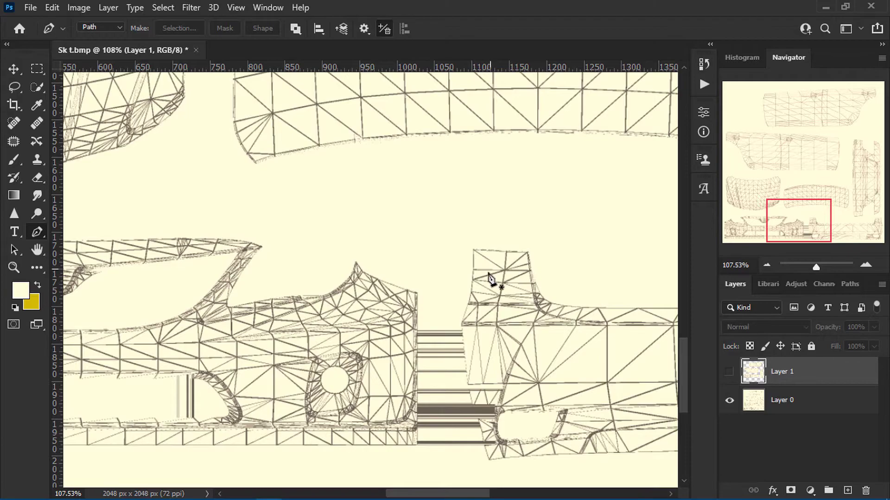
pyautogui.keyDown('alt'); pyautogui.scroll(4, 489, 278); pyautogui.keyUp('alt')
pyautogui.click(453, 218)
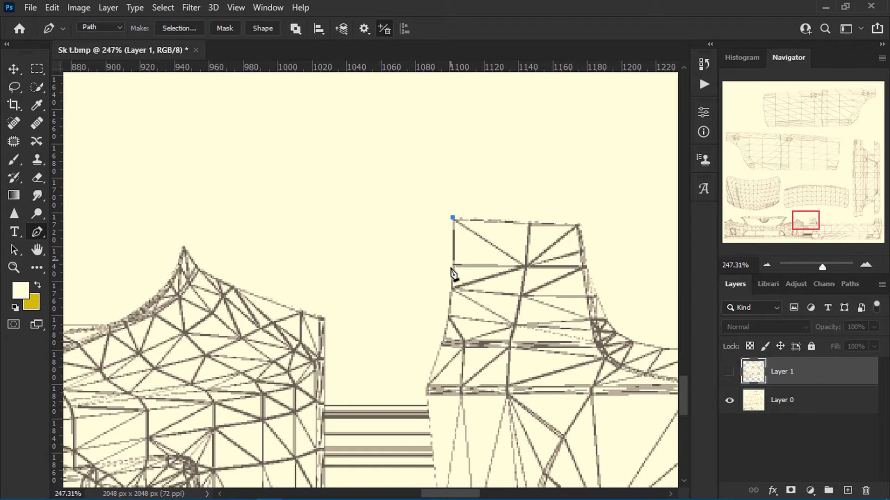
pyautogui.moveTo(438, 351); pyautogui.dragTo(429, 376)
pyautogui.moveTo(447, 400); pyautogui.dragTo(397, 171)
pyautogui.moveTo(383, 258); pyautogui.dragTo(390, 298)
pyautogui.click(397, 347)
pyautogui.moveTo(406, 357); pyautogui.dragTo(348, 232)
pyautogui.click(383, 344)
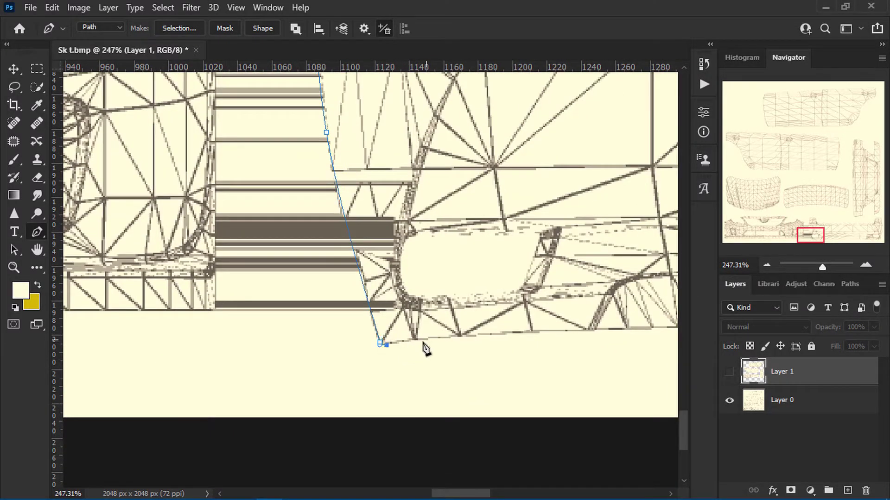
# Continue the bumper path along its bottom edge to the lower-right corner.
pyautogui.moveTo(645, 329); pyautogui.dragTo(659, 328)
pyautogui.keyDown('alt'); pyautogui.scroll(-2, 370, 320); pyautogui.keyUp('alt')
pyautogui.keyDown('ctrl'); pyautogui.hscroll(4, 476, 280); pyautogui.keyUp('ctrl')
pyautogui.keyDown('alt'); pyautogui.scroll(3, 477, 280); pyautogui.keyUp('alt')
pyautogui.moveTo(371, 288); pyautogui.dragTo(440, 295)
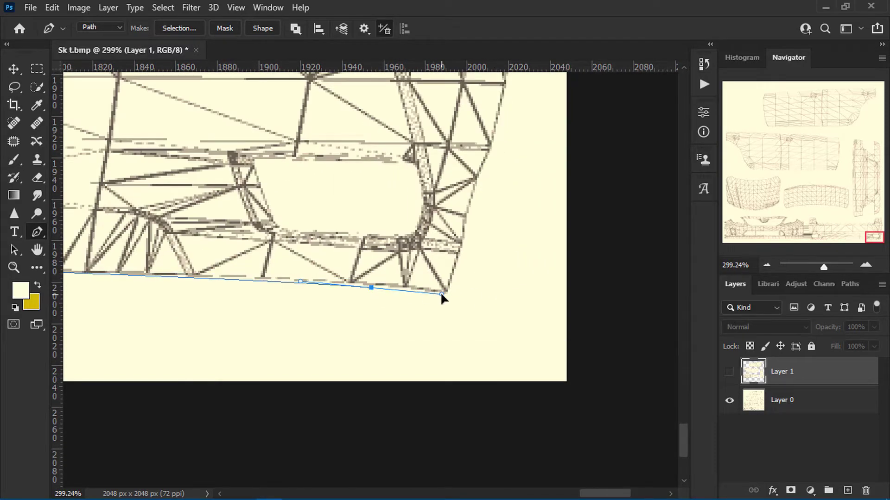
pyautogui.click(447, 292)
# Trace the bumper path up its right edge to the upper-right corner.
pyautogui.click(468, 208)
pyautogui.moveTo(484, 171); pyautogui.dragTo(431, 298)
pyautogui.click(426, 304)
pyautogui.click(454, 203)
pyautogui.click(463, 128)
pyautogui.moveTo(463, 130); pyautogui.dragTo(429, 393)
pyautogui.click(434, 312)
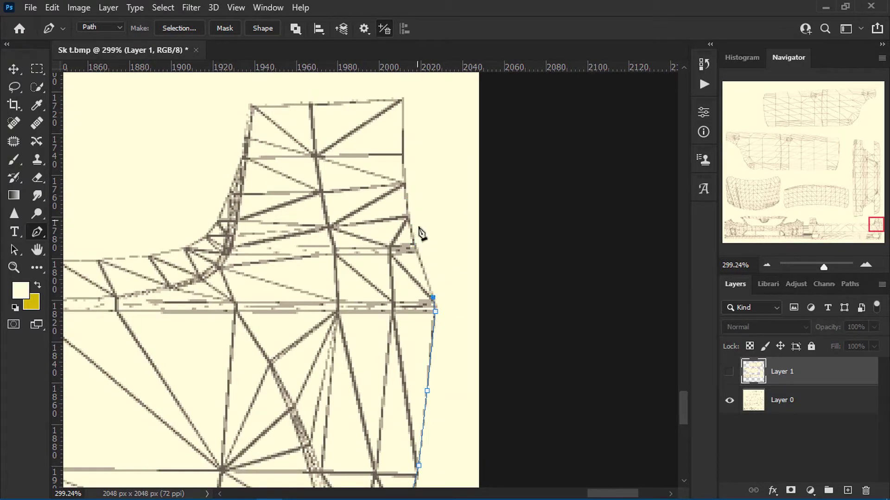
pyautogui.click(403, 99)
# Trace the bumper's top edge across both raised ends and the long recess back to the starting corner, closing the path.
pyautogui.moveTo(404, 100); pyautogui.dragTo(477, 213)
pyautogui.click(324, 218)
pyautogui.moveTo(301, 317); pyautogui.dragTo(594, 364)
pyautogui.click(431, 377)
pyautogui.moveTo(415, 395); pyautogui.dragTo(649, 407)
pyautogui.click(308, 393)
pyautogui.keyDown('alt'); pyautogui.scroll(-4, 518, 360); pyautogui.keyUp('alt')
pyautogui.keyDown('alt'); pyautogui.scroll(4, 116, 339); pyautogui.keyUp('alt')
pyautogui.moveTo(406, 374); pyautogui.dragTo(198, 350)
pyautogui.click(315, 429)
pyautogui.click(179, 277)
pyautogui.moveTo(143, 282); pyautogui.dragTo(276, 327)
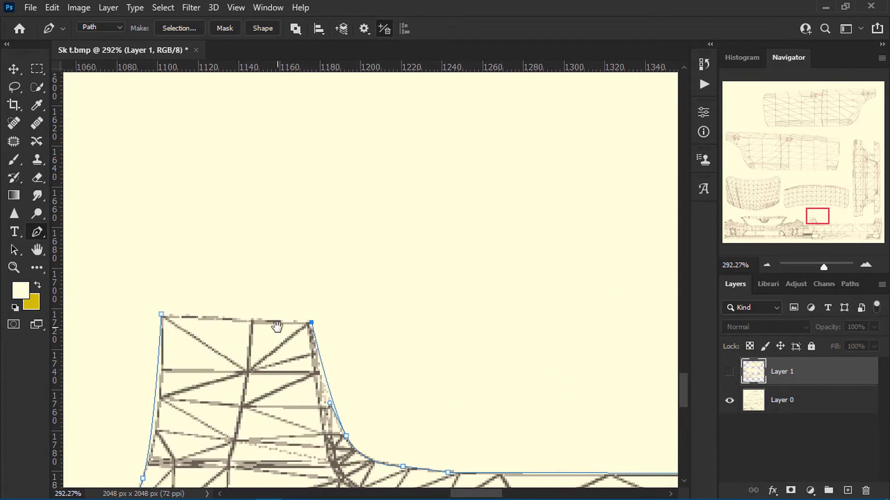
# Convert the closed bumper path into a new selection with 0.5 px feather.
pyautogui.keyDown('alt'); pyautogui.scroll(-9, 215, 339); pyautogui.keyUp('alt')
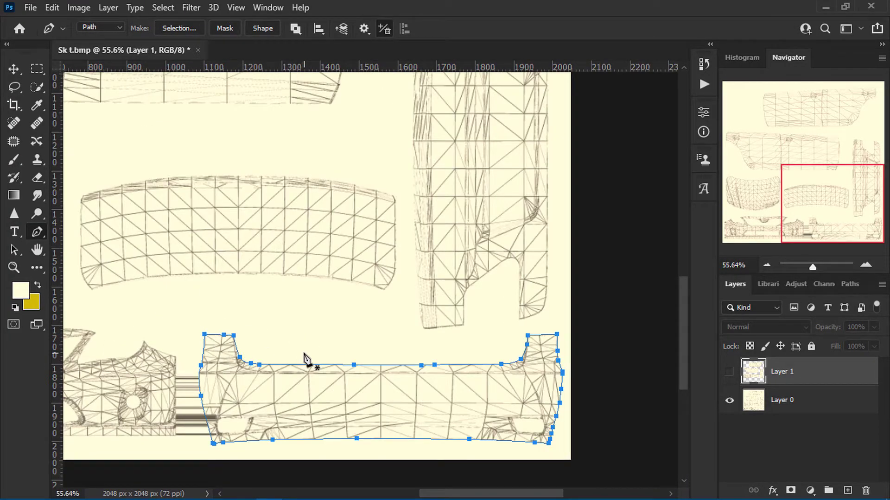
pyautogui.click(179, 28)
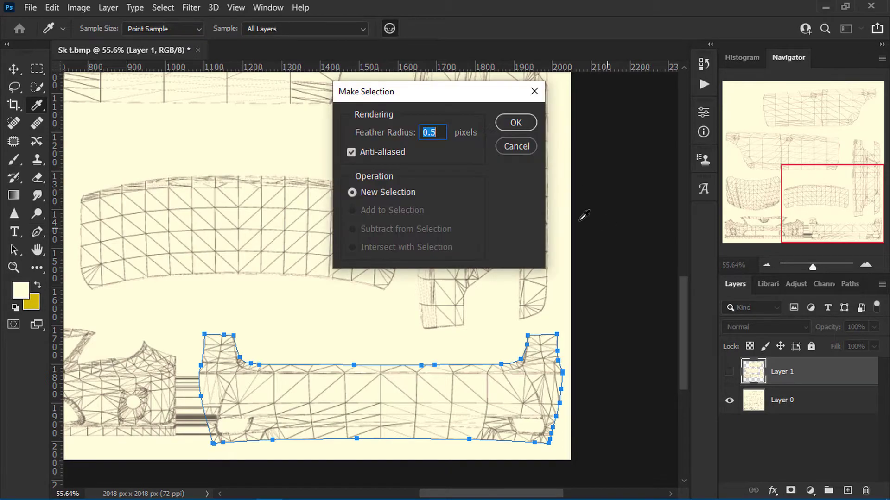
pyautogui.click(508, 129)
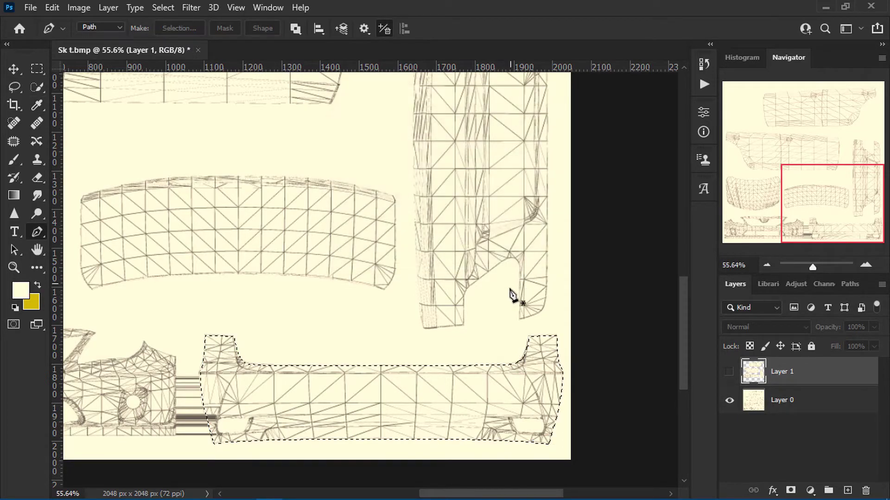
# Start a Pen path at the front bumper's upper-left grille tip and trace down into the notch and left along the bumper's upper edge.
pyautogui.keyDown('alt'); pyautogui.scroll(-3, 542, 329); pyautogui.keyUp('alt')
pyautogui.keyDown('alt'); pyautogui.scroll(5, 325, 460); pyautogui.keyUp('alt')
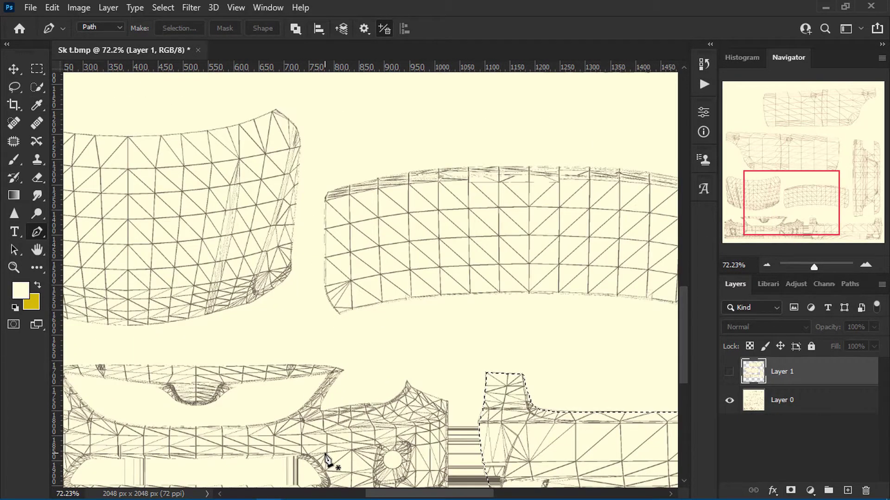
pyautogui.keyDown('alt'); pyautogui.scroll(7, 325, 458); pyautogui.keyUp('alt')
pyautogui.click(102, 181)
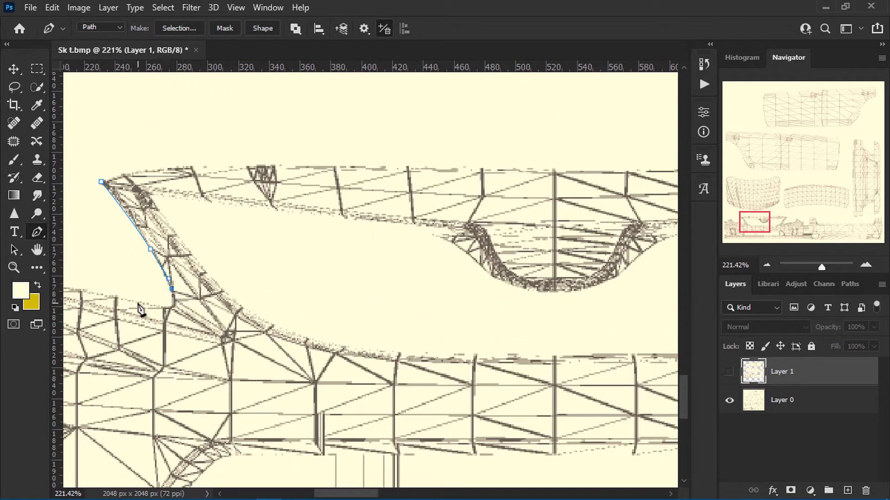
pyautogui.moveTo(137, 302); pyautogui.dragTo(79, 284)
pyautogui.moveTo(69, 286); pyautogui.dragTo(298, 313)
pyautogui.click(294, 312)
pyautogui.click(259, 312)
pyautogui.click(222, 314)
pyautogui.click(205, 311)
# Continue the front bumper path over the left peak and down to the bumper's left edge.
pyautogui.moveTo(179, 301); pyautogui.dragTo(166, 286)
pyautogui.moveTo(132, 253); pyautogui.dragTo(138, 244)
pyautogui.keyDown('alt'); pyautogui.scroll(4, 139, 248); pyautogui.keyUp('alt')
pyautogui.keyDown('alt'); pyautogui.scroll(2, 222, 263); pyautogui.keyUp('alt')
pyautogui.click(198, 246)
pyautogui.keyDown('alt'); pyautogui.scroll(-4, 178, 279); pyautogui.keyUp('alt')
pyautogui.moveTo(345, 289); pyautogui.dragTo(325, 299)
pyautogui.click(277, 317)
# Trace the front bumper path down its left side and along the straight bottom edge to the lower-right corner.
pyautogui.keyDown('alt'); pyautogui.scroll(5, 267, 321); pyautogui.keyUp('alt')
pyautogui.keyDown('alt'); pyautogui.scroll(-4, 330, 319); pyautogui.keyUp('alt')
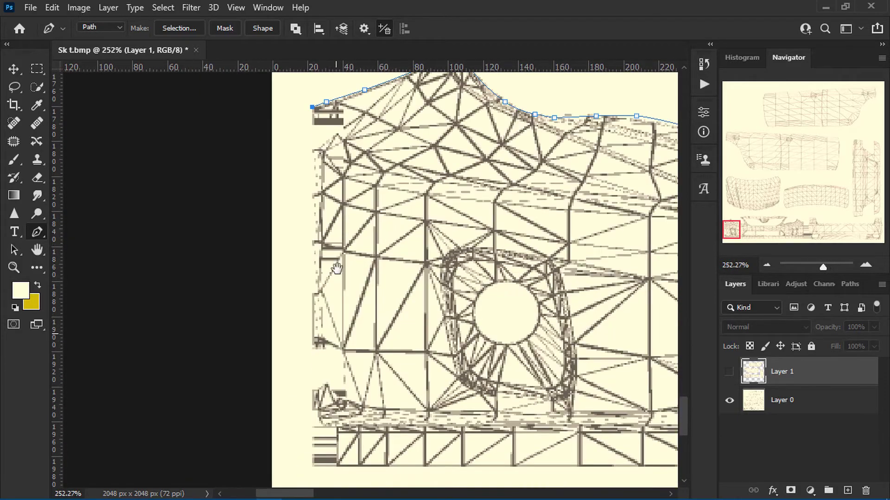
pyautogui.keyDown('alt'); pyautogui.scroll(-4, 456, 357); pyautogui.keyUp('alt')
pyautogui.keyDown('alt'); pyautogui.scroll(1, 458, 366); pyautogui.keyUp('alt')
pyautogui.moveTo(456, 361); pyautogui.dragTo(202, 389)
pyautogui.click(569, 383)
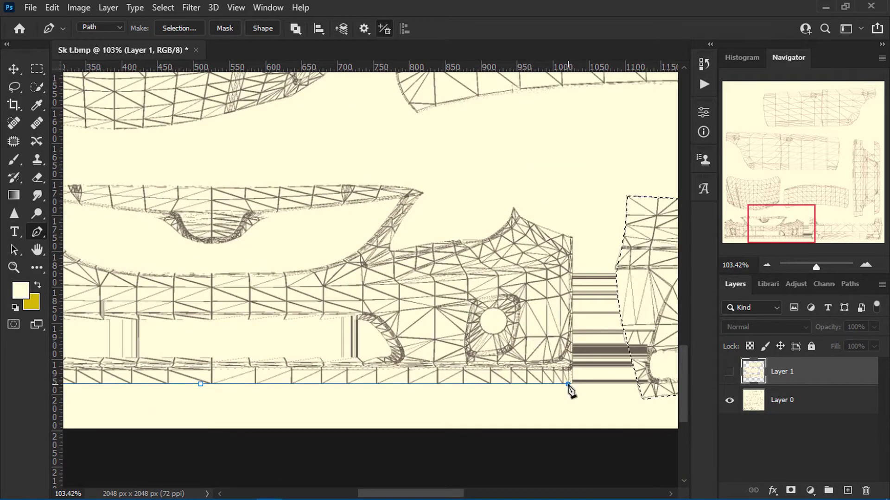
# Continue the front bumper path up its right edge and along the slope to the right peak.
pyautogui.keyDown('alt'); pyautogui.scroll(4, 570, 384); pyautogui.keyUp('alt')
pyautogui.click(574, 132)
pyautogui.moveTo(574, 133); pyautogui.dragTo(582, 318)
pyautogui.click(582, 271)
pyautogui.click(521, 248)
pyautogui.click(454, 221)
# Trace the front bumper path from the right peak down into the notch and up to the grille's upper-right tip.
pyautogui.moveTo(419, 262); pyautogui.dragTo(395, 275)
pyautogui.click(364, 277)
pyautogui.click(319, 277)
pyautogui.click(277, 286)
pyautogui.moveTo(240, 302); pyautogui.dragTo(330, 315)
pyautogui.click(311, 308)
pyautogui.click(296, 284)
pyautogui.click(361, 190)
# Trace the grille's top edge back to the upper-left tip and close the front bumper path.
pyautogui.moveTo(361, 190); pyautogui.dragTo(604, 218)
pyautogui.moveTo(312, 221); pyautogui.dragTo(481, 241)
pyautogui.moveTo(352, 228); pyautogui.dragTo(214, 228)
pyautogui.moveTo(214, 228); pyautogui.dragTo(439, 274)
pyautogui.click(392, 269)
pyautogui.moveTo(227, 268); pyautogui.dragTo(212, 268)
pyautogui.click(179, 272)
pyautogui.click(144, 281)
pyautogui.keyDown('alt'); pyautogui.scroll(-6, 142, 301); pyautogui.keyUp('alt')
pyautogui.keyDown('alt'); pyautogui.scroll(4, 136, 296); pyautogui.keyUp('alt')
pyautogui.click(140, 303)
pyautogui.keyDown('alt'); pyautogui.scroll(-8, 133, 320); pyautogui.keyUp('alt')
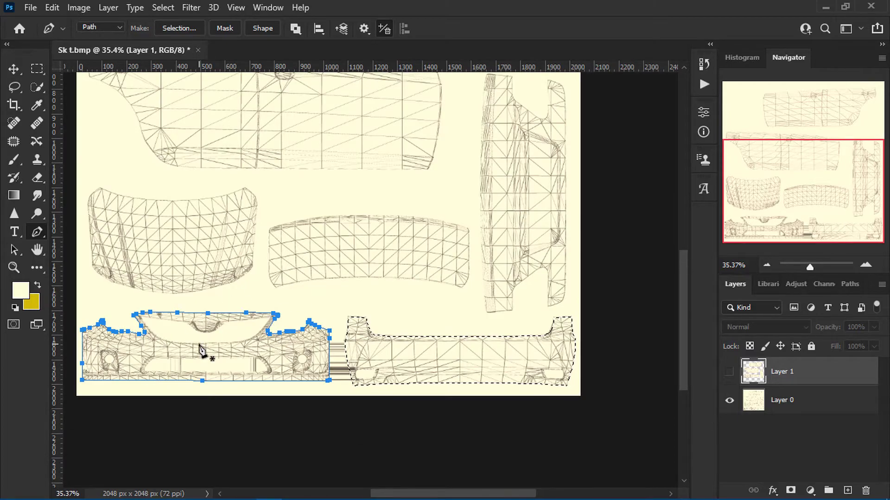
pyautogui.keyDown('alt'); pyautogui.scroll(3, 204, 352); pyautogui.keyUp('alt')
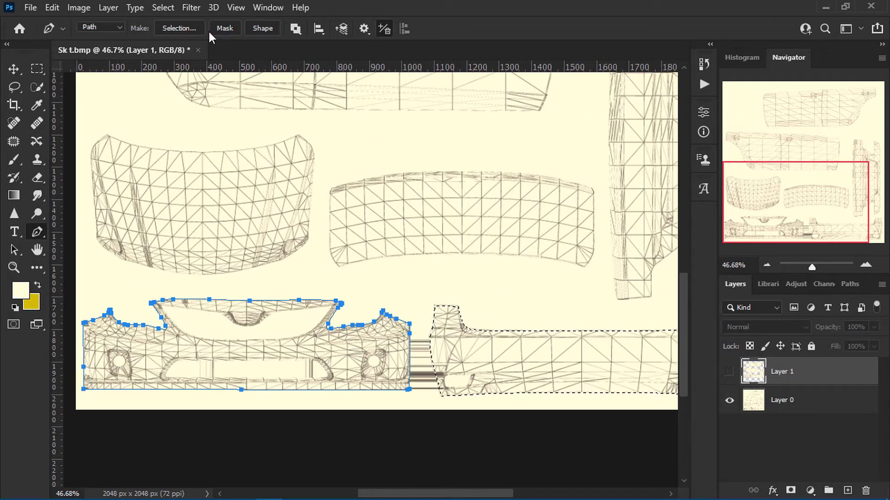
# Convert the front bumper path into a selection added to the existing rear bumper selection.
pyautogui.click(179, 28)
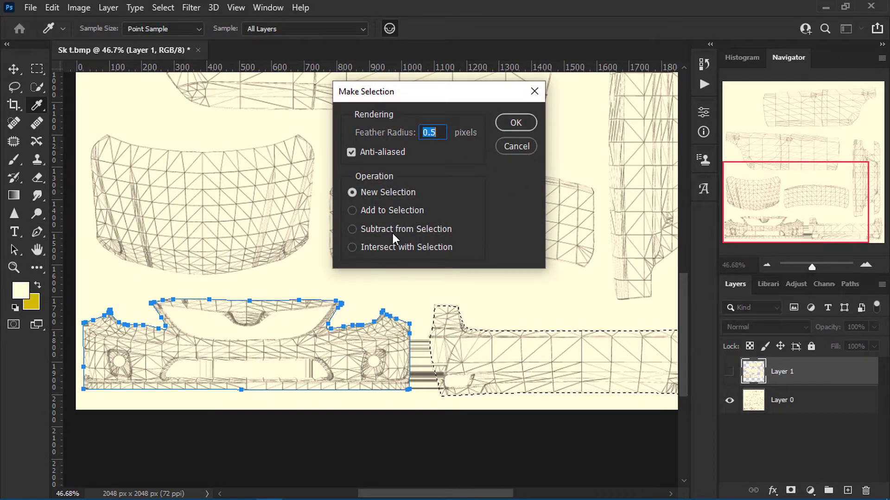
pyautogui.click(515, 122)
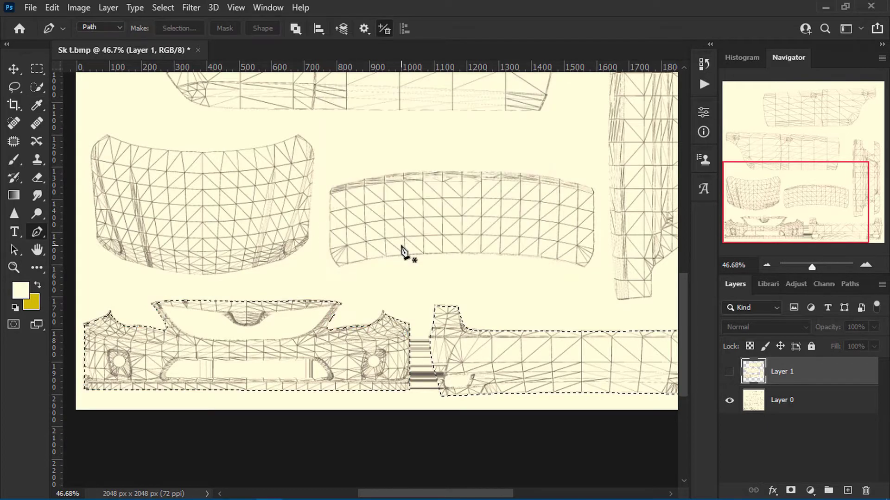
# Start a path around the front bumper's upper grille opening, from its right corner along the top edge into the central notch.
pyautogui.keyDown('alt'); pyautogui.scroll(2, 217, 327); pyautogui.keyUp('alt')
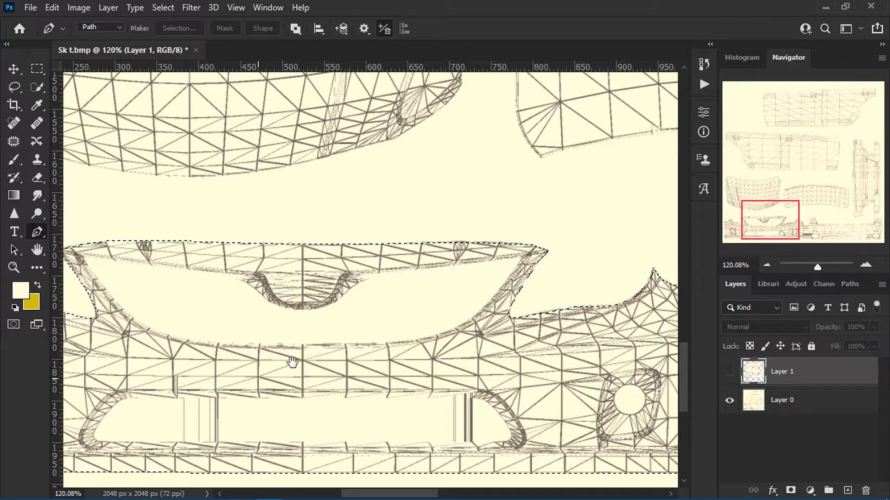
pyautogui.keyDown('alt'); pyautogui.scroll(1, 460, 284); pyautogui.keyUp('alt')
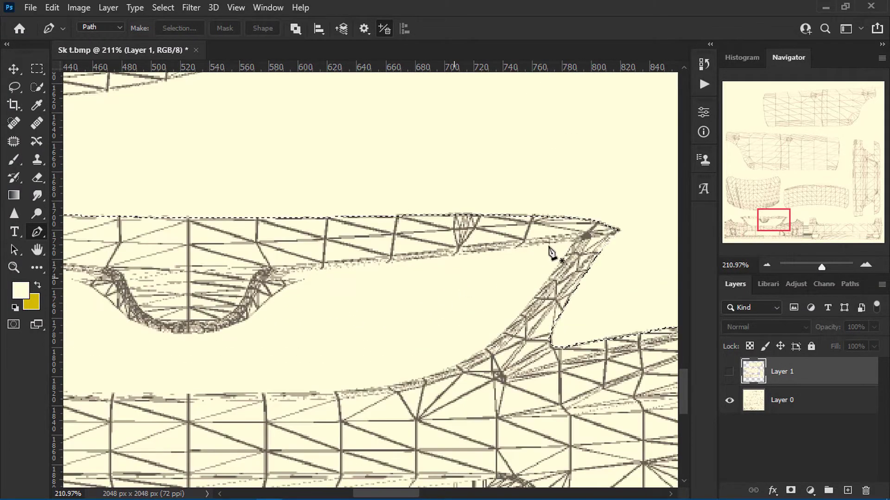
pyautogui.click(540, 242)
pyautogui.moveTo(392, 261); pyautogui.dragTo(345, 265)
pyautogui.moveTo(296, 278); pyautogui.dragTo(288, 284)
pyautogui.moveTo(278, 296); pyautogui.dragTo(413, 250)
pyautogui.moveTo(396, 259); pyautogui.dragTo(492, 300)
pyautogui.keyDown('alt'); pyautogui.scroll(2, 281, 302); pyautogui.keyUp('alt')
pyautogui.moveTo(419, 290); pyautogui.dragTo(412, 285)
pyautogui.moveTo(283, 200); pyautogui.dragTo(384, 256)
pyautogui.keyDown('alt'); pyautogui.scroll(-1, 382, 254); pyautogui.keyUp('alt')
# Continue the upper grille opening path out of the central notch and along the top edge to the left corner.
pyautogui.moveTo(318, 220); pyautogui.dragTo(297, 216)
pyautogui.moveTo(293, 216); pyautogui.dragTo(493, 261)
pyautogui.moveTo(363, 253); pyautogui.dragTo(323, 248)
pyautogui.keyDown('alt'); pyautogui.scroll(-2, 446, 273); pyautogui.keyUp('alt')
pyautogui.moveTo(380, 270); pyautogui.dragTo(363, 266)
pyautogui.keyDown('alt'); pyautogui.scroll(1, 365, 291); pyautogui.keyUp('alt')
pyautogui.moveTo(417, 367); pyautogui.dragTo(212, 263)
pyautogui.moveTo(307, 305); pyautogui.dragTo(338, 309)
pyautogui.keyDown('alt'); pyautogui.scroll(-2, 340, 312); pyautogui.keyUp('alt')
# Trace the upper grille opening's left side, curved bottom edge and right side, closing the path at the right corner.
pyautogui.moveTo(469, 315); pyautogui.dragTo(516, 315)
pyautogui.moveTo(542, 335); pyautogui.dragTo(286, 347)
pyautogui.click(344, 326)
pyautogui.click(440, 318)
pyautogui.click(505, 293)
pyautogui.click(565, 233)
pyautogui.click(585, 194)
# Subtract the upper grille opening path from the bumper selection.
pyautogui.keyDown('alt'); pyautogui.scroll(-2, 472, 284); pyautogui.keyUp('alt')
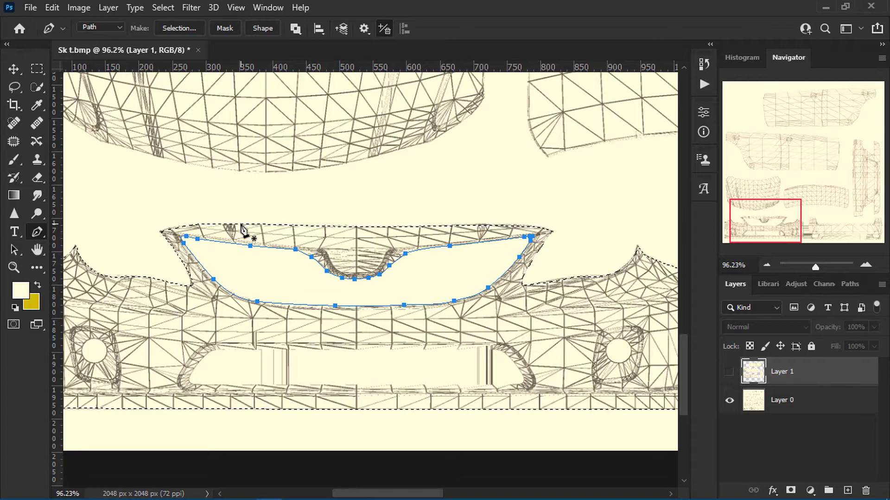
pyautogui.click(176, 29)
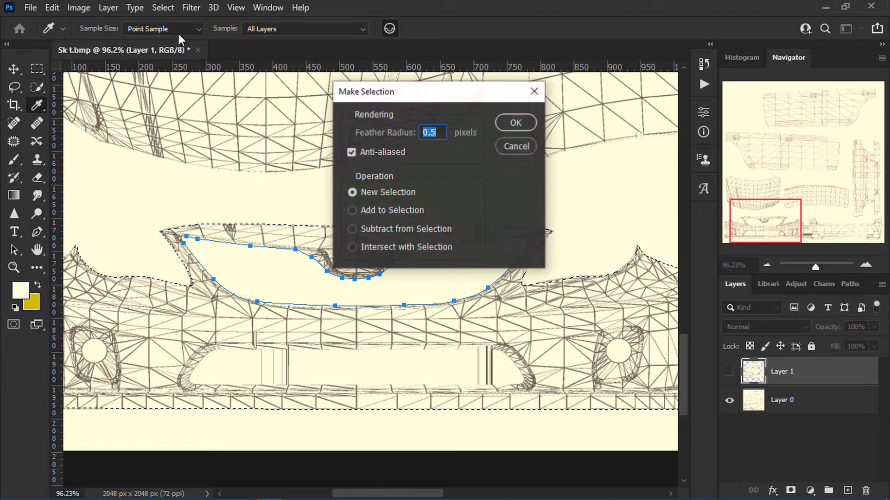
pyautogui.click(353, 229)
pyautogui.click(516, 123)
# Start a path around the front bumper's lower intake opening, down its left end and along the bottom edge.
pyautogui.keyDown('alt'); pyautogui.scroll(-3, 366, 315); pyautogui.keyUp('alt')
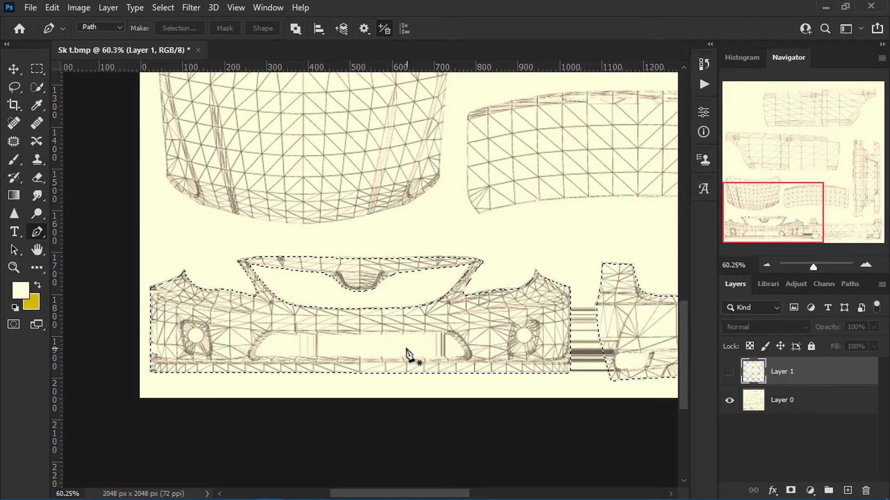
pyautogui.keyDown('alt'); pyautogui.scroll(3, 407, 353); pyautogui.keyUp('alt')
pyautogui.keyDown('alt'); pyautogui.scroll(3, 407, 353); pyautogui.keyUp('alt')
pyautogui.keyDown('alt'); pyautogui.scroll(2, 197, 310); pyautogui.keyUp('alt')
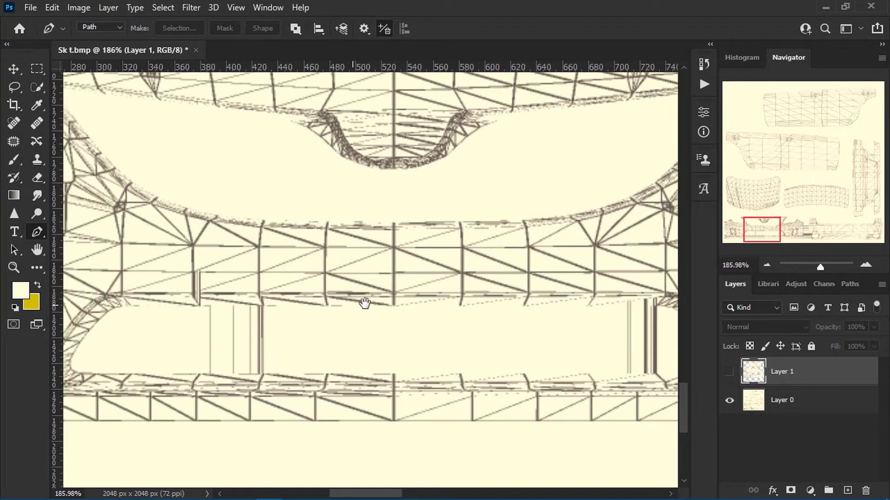
pyautogui.click(148, 306)
pyautogui.moveTo(113, 335); pyautogui.dragTo(105, 344)
pyautogui.moveTo(108, 369); pyautogui.dragTo(124, 372)
pyautogui.click(260, 371)
# Trace the lower intake's right end and return along its top edge to close the path.
pyautogui.moveTo(603, 371); pyautogui.dragTo(313, 340)
pyautogui.click(320, 341)
pyautogui.click(427, 341)
pyautogui.click(454, 325)
pyautogui.click(420, 280)
pyautogui.moveTo(380, 273); pyautogui.dragTo(617, 285)
pyautogui.click(190, 287)
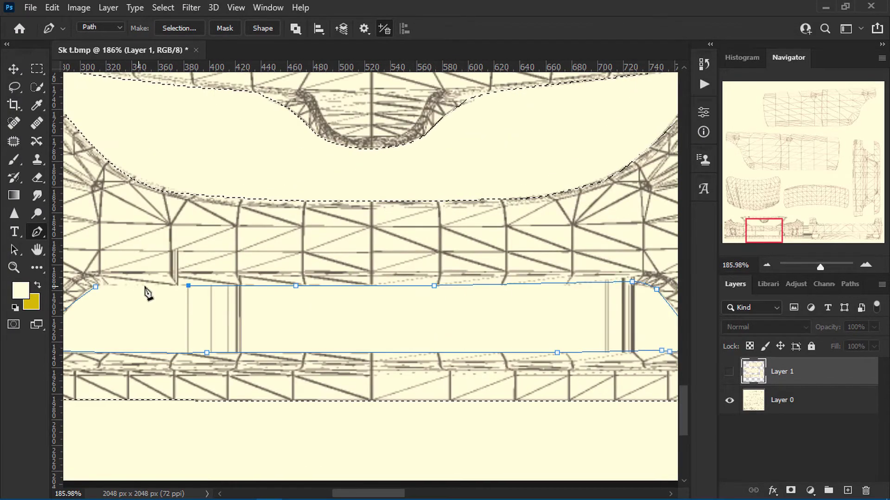
# Subtract the lower intake opening path from the bumper selection.
pyautogui.keyDown('alt'); pyautogui.scroll(-6, 215, 307); pyautogui.keyUp('alt')
pyautogui.keyDown('alt'); pyautogui.scroll(2, 271, 343); pyautogui.keyUp('alt')
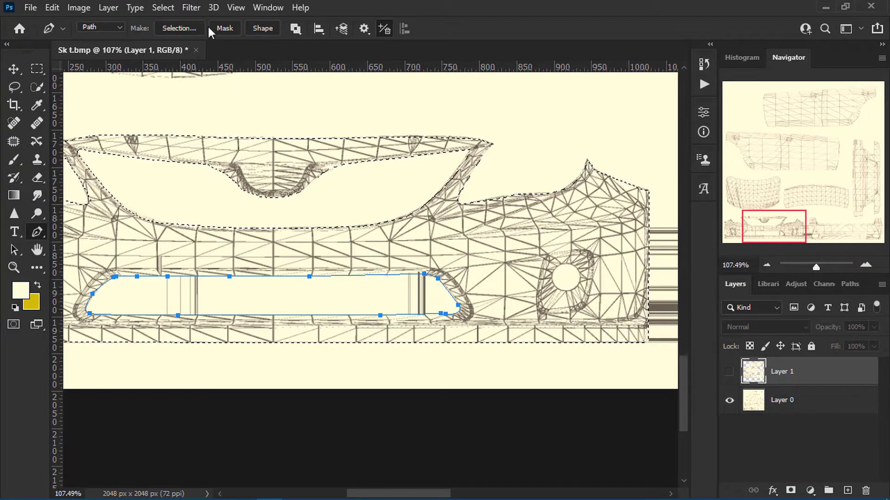
pyautogui.click(179, 28)
pyautogui.click(352, 229)
pyautogui.click(516, 129)
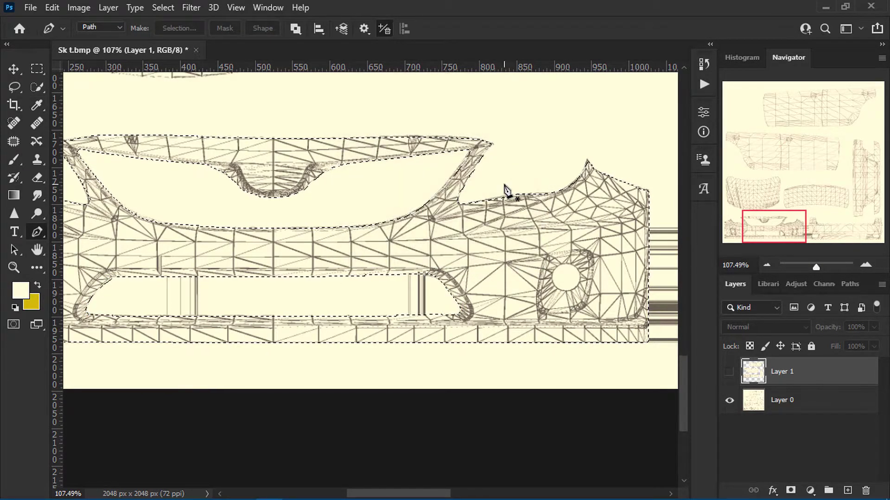
# Outline the round light hole on the front bumper's right side with a path and subtract it from the selection.
pyautogui.keyDown('alt'); pyautogui.scroll(3, 597, 306); pyautogui.keyUp('alt')
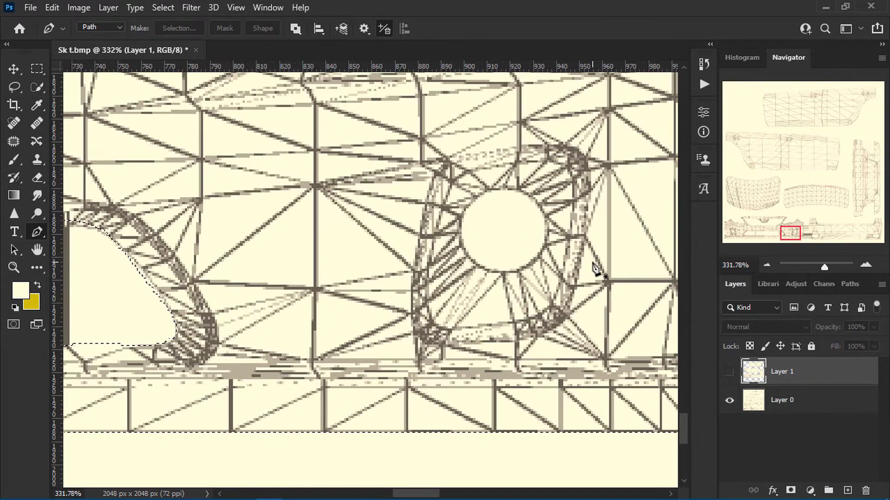
pyautogui.keyDown('alt'); pyautogui.scroll(1, 519, 196); pyautogui.keyUp('alt')
pyautogui.click(510, 189)
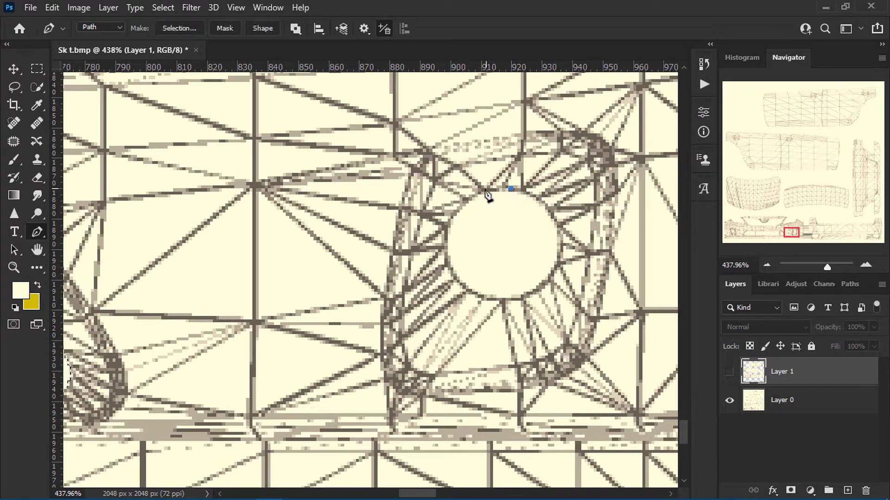
pyautogui.click(535, 292)
pyautogui.click(546, 281)
pyautogui.click(562, 235)
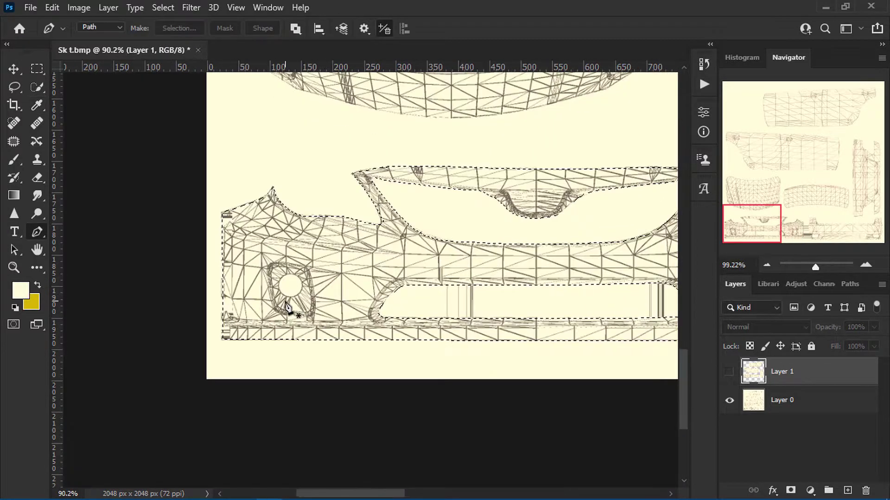
# Outline the round light hole on the front bumper's left side with a path and subtract it from the selection.
pyautogui.keyDown('alt'); pyautogui.scroll(5, 288, 307); pyautogui.keyUp('alt')
pyautogui.click(277, 229)
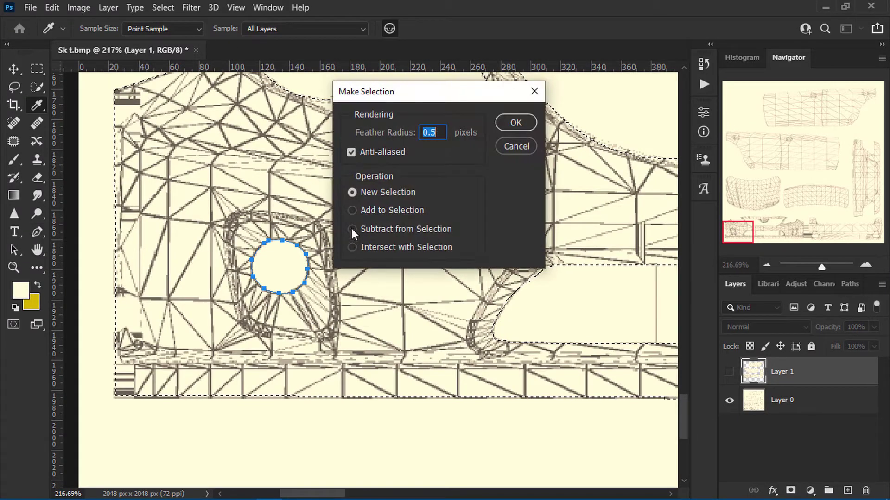
pyautogui.click(351, 228)
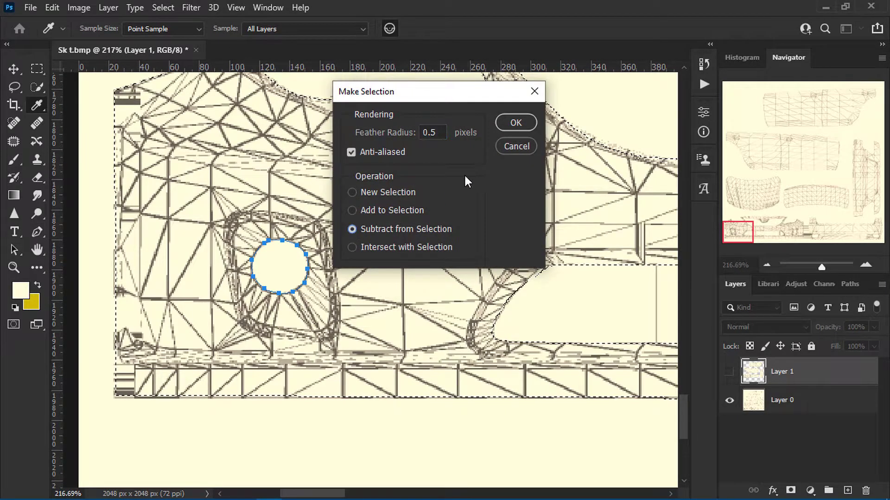
pyautogui.click(516, 123)
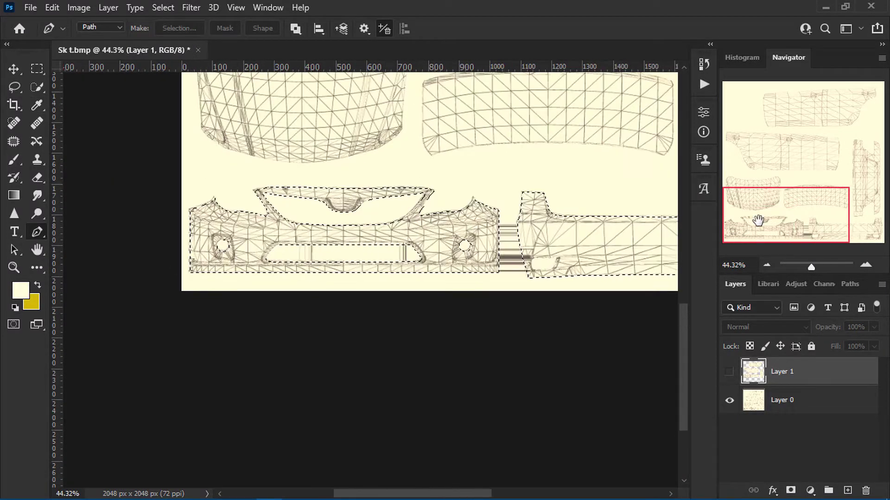
# Trace a closed path around the opening in the rear bumper's lower-left corner.
pyautogui.keyDown('alt'); pyautogui.scroll(2, 667, 264); pyautogui.keyUp('alt')
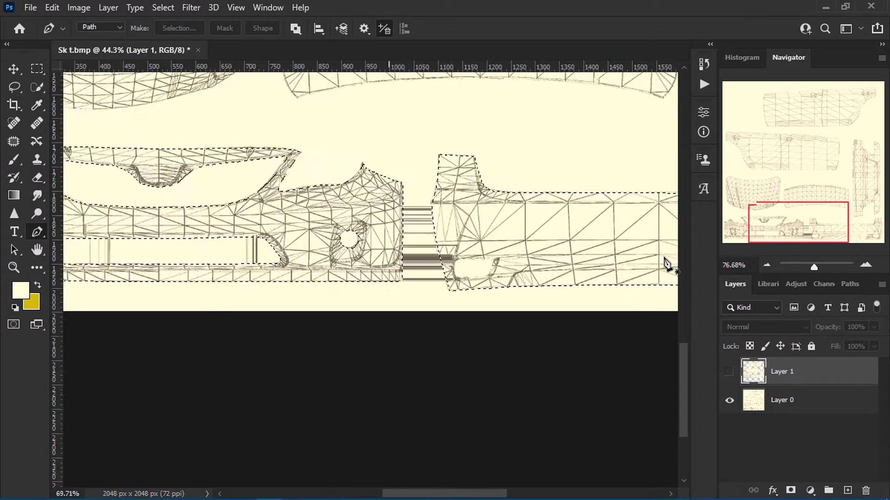
pyautogui.keyDown('alt'); pyautogui.scroll(5, 501, 268); pyautogui.keyUp('alt')
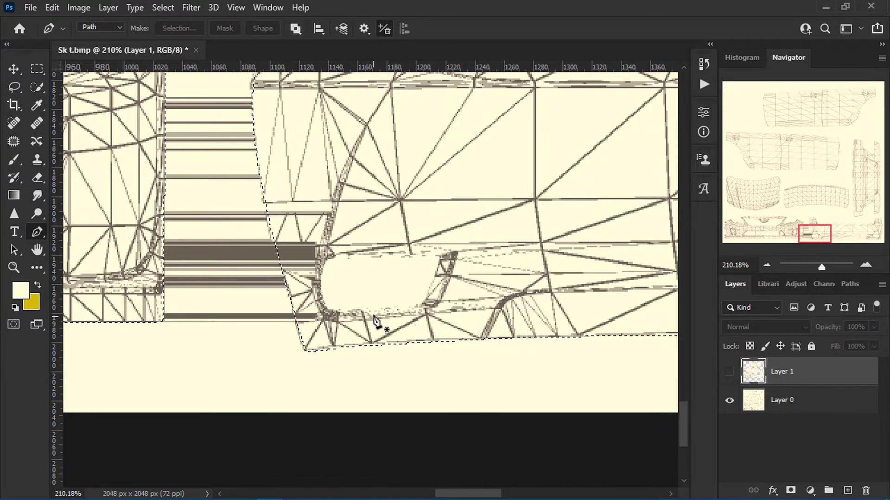
pyautogui.keyDown('alt'); pyautogui.scroll(2, 375, 320); pyautogui.keyUp('alt')
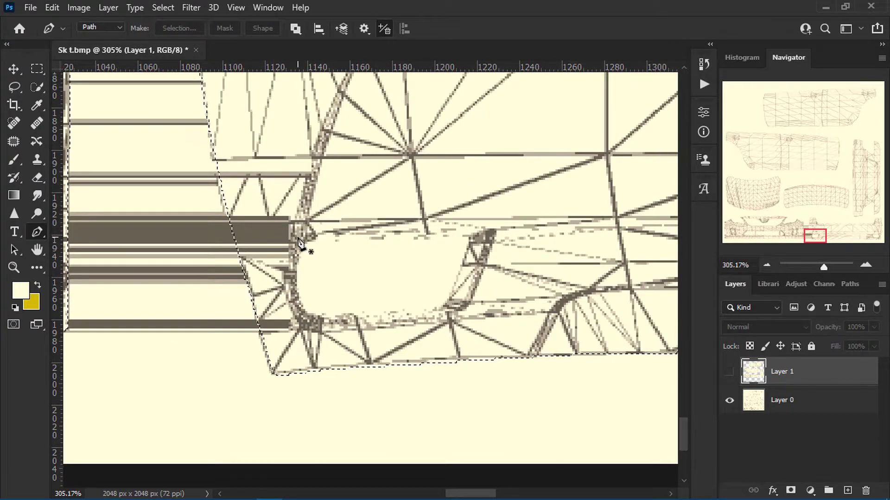
pyautogui.click(317, 233)
pyautogui.click(466, 236)
pyautogui.click(458, 276)
pyautogui.click(397, 312)
pyautogui.click(323, 316)
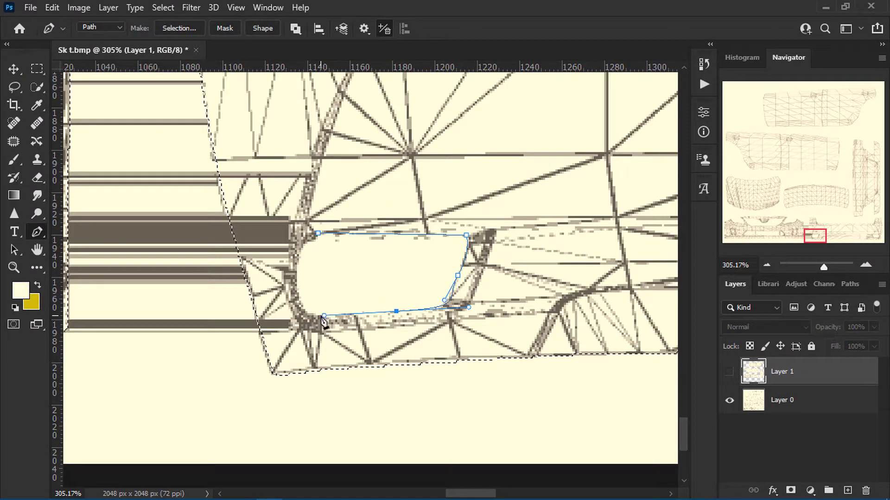
pyautogui.click(297, 285)
pyautogui.click(318, 233)
# Subtract the rear bumper's left opening path from the selection.
pyautogui.keyDown('alt'); pyautogui.scroll(-3, 264, 271); pyautogui.keyUp('alt')
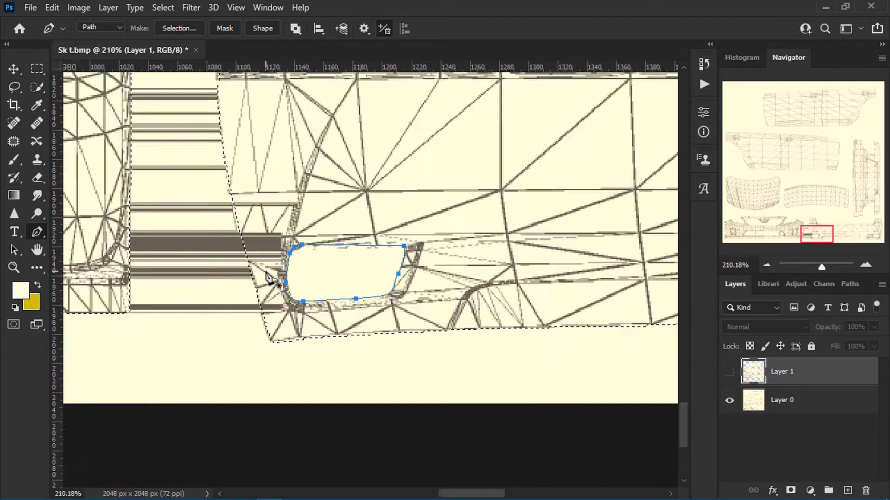
pyautogui.click(184, 24)
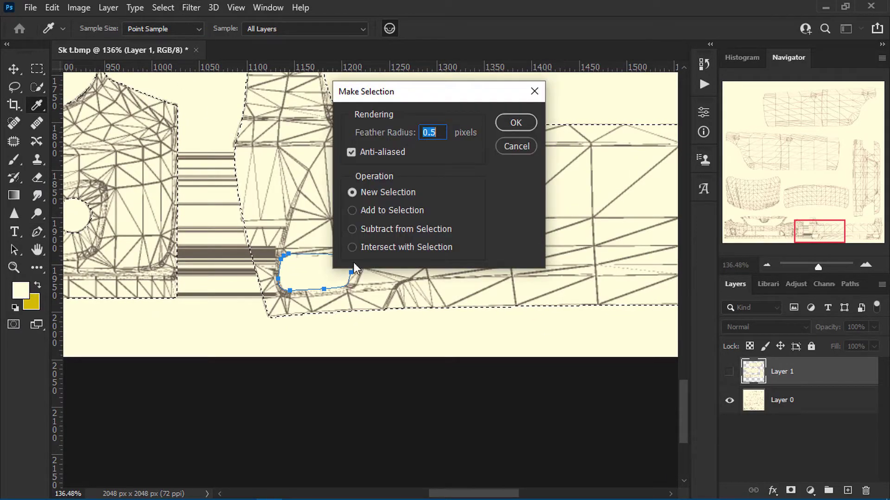
pyautogui.click(351, 229)
pyautogui.click(519, 123)
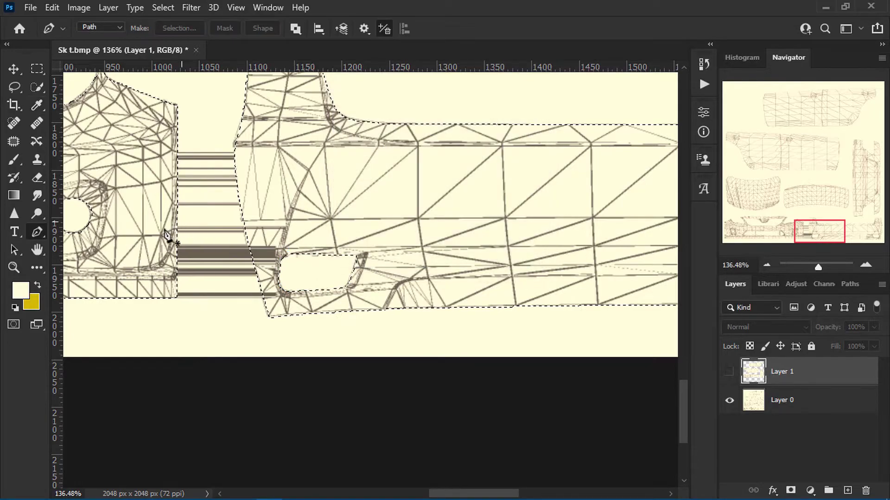
# Trace a closed path around the opening in the rear bumper's lower-right corner.
pyautogui.keyDown('alt'); pyautogui.scroll(-6, 150, 235); pyautogui.keyUp('alt')
pyautogui.keyDown('alt'); pyautogui.scroll(5, 496, 250); pyautogui.keyUp('alt')
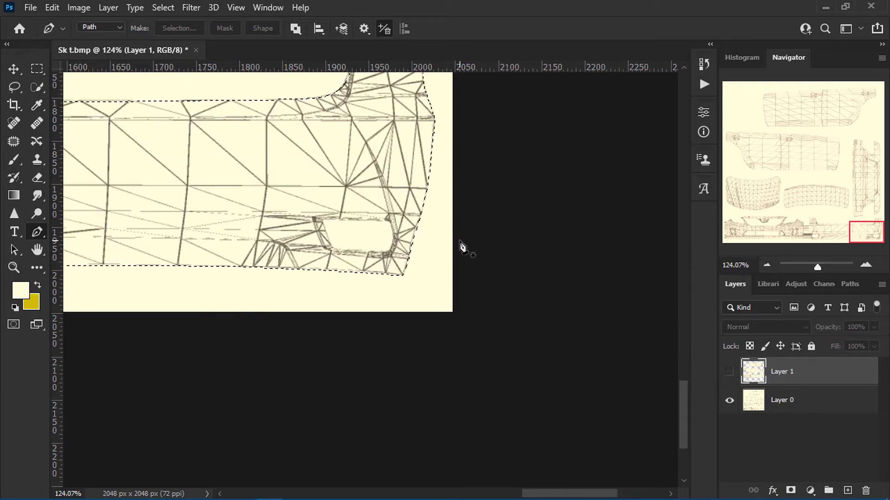
pyautogui.keyDown('alt'); pyautogui.scroll(1, 405, 11); pyautogui.keyUp('alt')
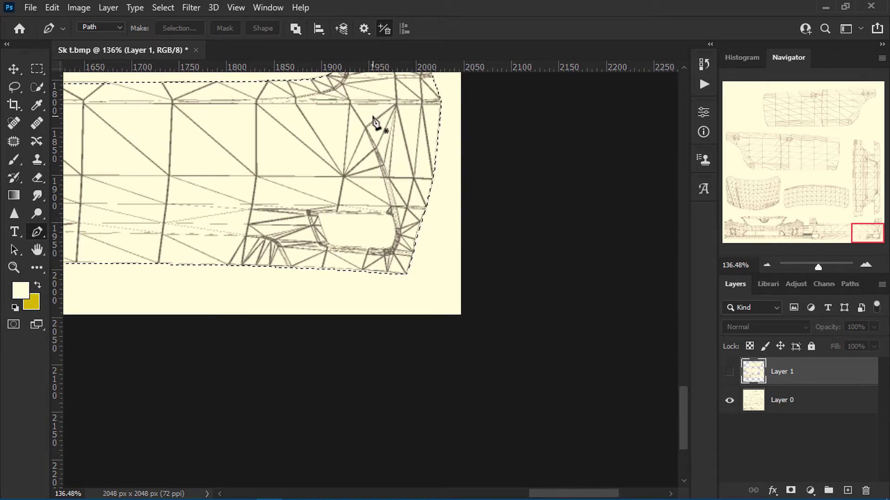
pyautogui.keyDown('alt'); pyautogui.scroll(8, 329, 238); pyautogui.keyUp('alt')
pyautogui.click(303, 175)
pyautogui.click(466, 180)
pyautogui.moveTo(492, 200); pyautogui.dragTo(492, 232)
pyautogui.click(490, 237)
pyautogui.moveTo(459, 263); pyautogui.dragTo(421, 262)
pyautogui.click(304, 175)
# Subtract the rear bumper's right opening path from the selection.
pyautogui.keyDown('alt'); pyautogui.scroll(-4, 305, 185); pyautogui.keyUp('alt')
pyautogui.click(178, 27)
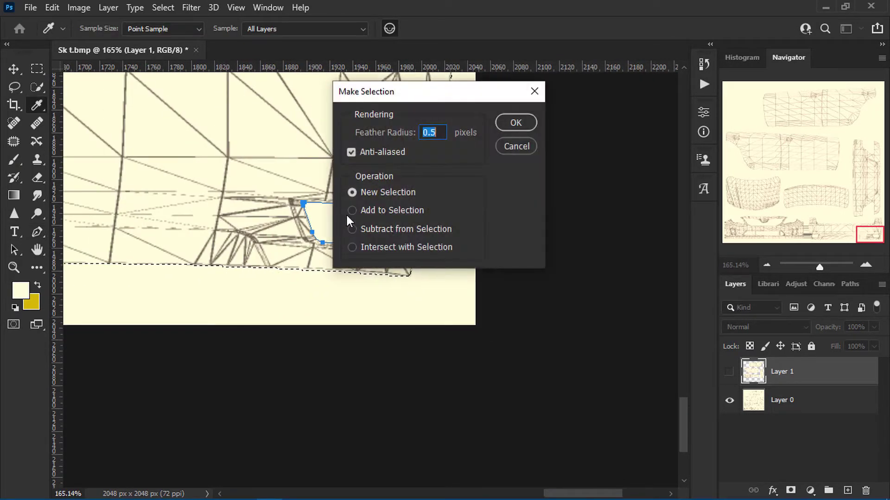
pyautogui.click(352, 229)
pyautogui.click(514, 123)
# Copy the selected front and rear bumpers from Layer 0 onto a new layer.
pyautogui.keyDown('alt'); pyautogui.scroll(-5, 433, 215); pyautogui.keyUp('alt')
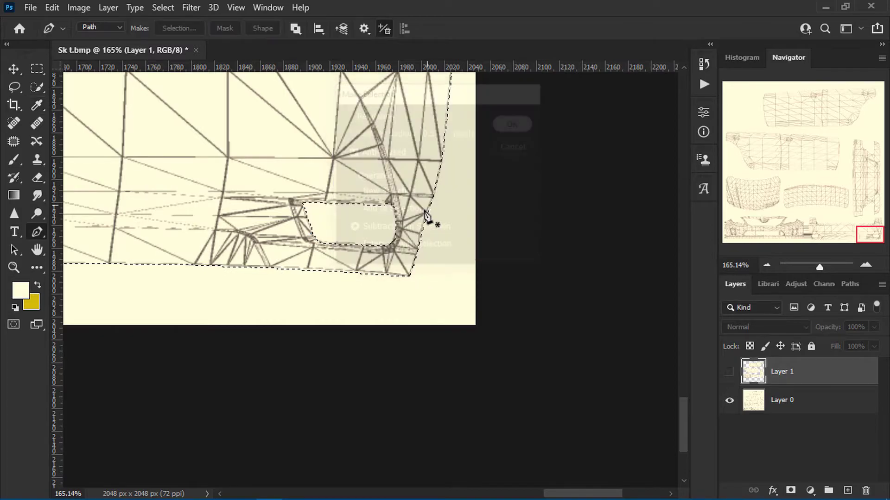
pyautogui.keyDown('alt'); pyautogui.scroll(-1, 362, 254); pyautogui.keyUp('alt')
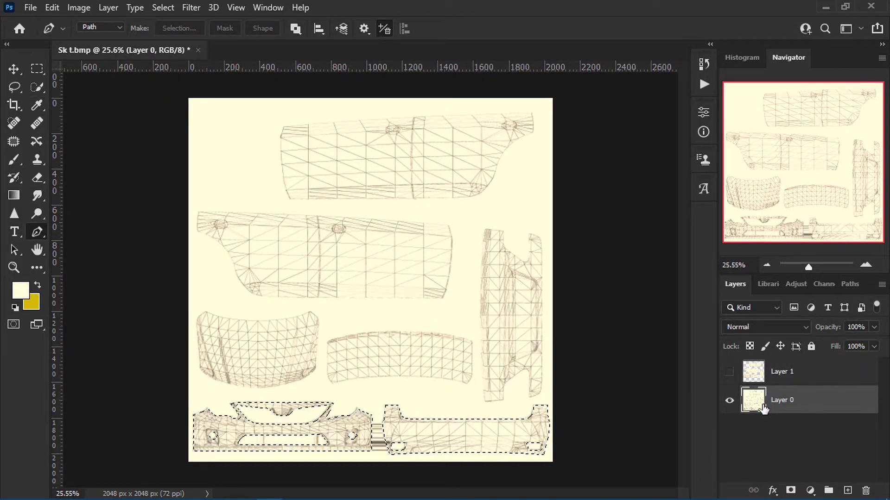
pyautogui.hotkey('ctrl', 'j')
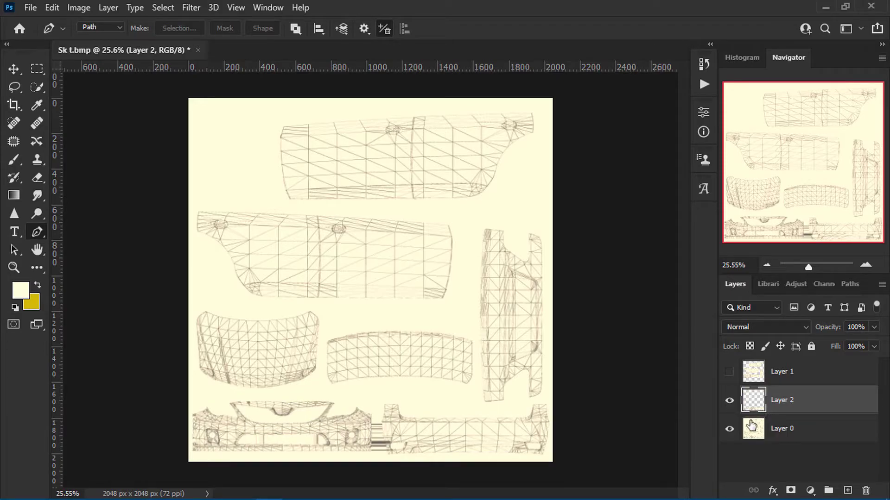
# Delete the original wireframe background, Layer 0.
pyautogui.click(750, 434)
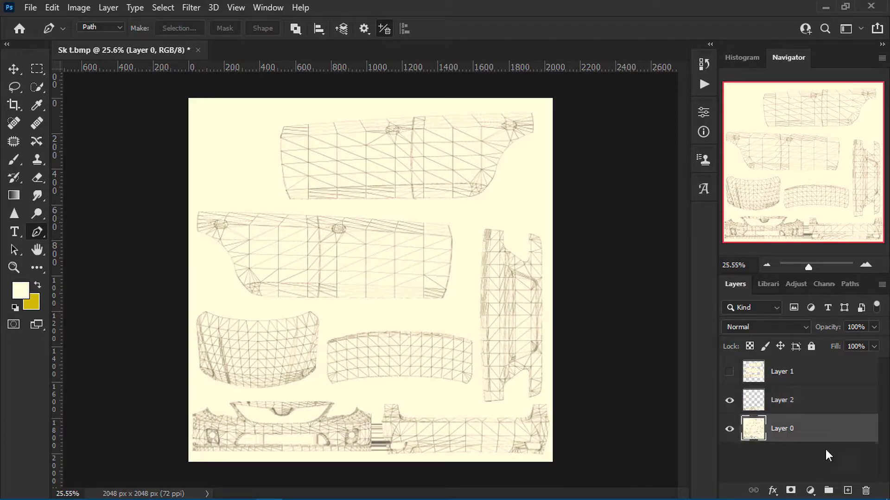
pyautogui.click(866, 490)
pyautogui.click(393, 194)
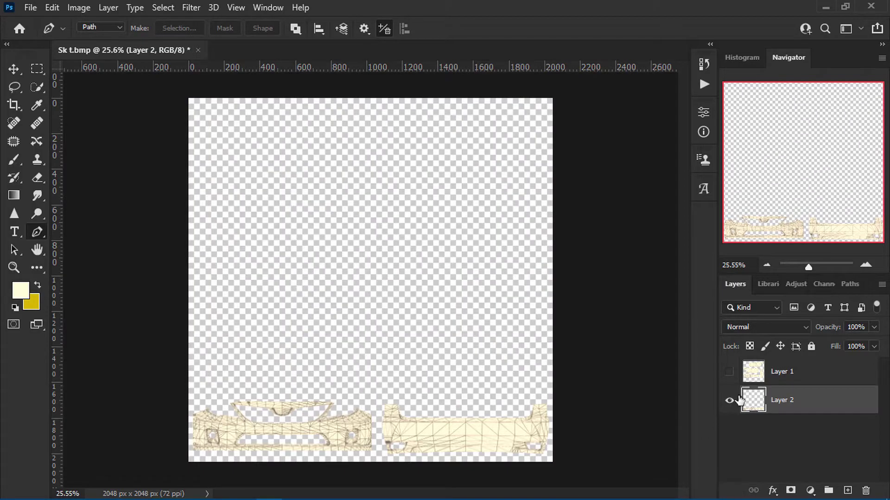
# Show Layer 1 with the other body panels, hide Layer 2, and make Layer 1 active.
pyautogui.click(730, 373)
pyautogui.scroll(-5, 310, 274)
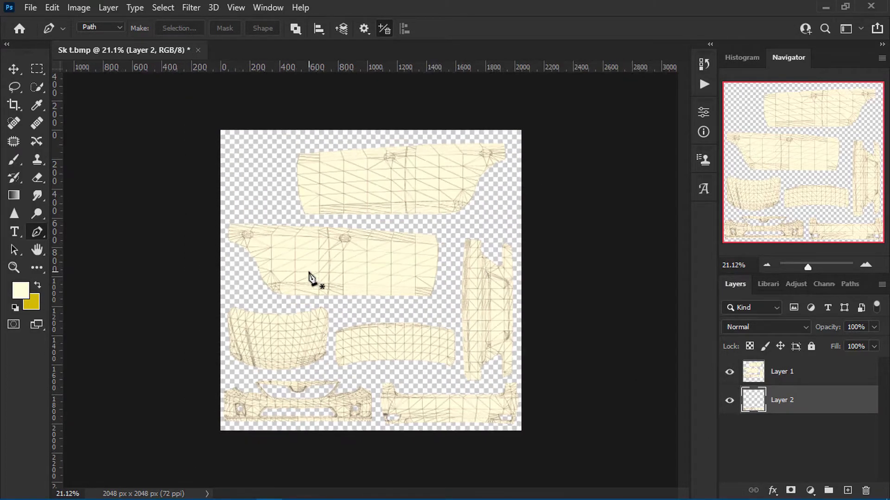
pyautogui.scroll(1, 435, 401)
pyautogui.keyDown('alt'); pyautogui.scroll(2, 370, 279); pyautogui.keyUp('alt')
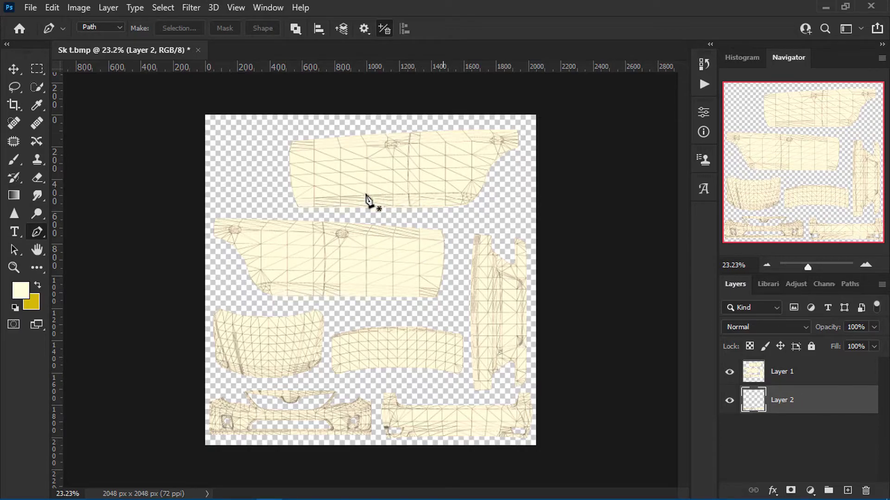
pyautogui.click(731, 401)
pyautogui.click(744, 373)
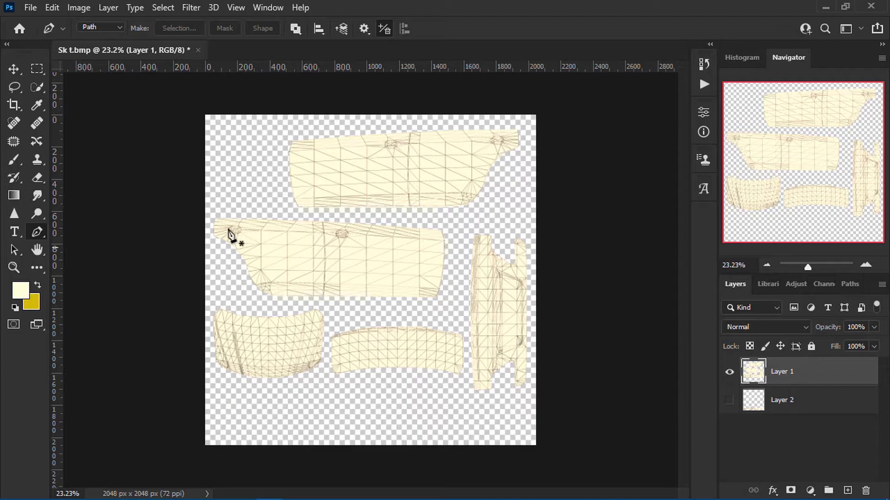
# Select all the wireframe body panels on Layer 1 with the Quick Selection tool.
pyautogui.click(31, 88)
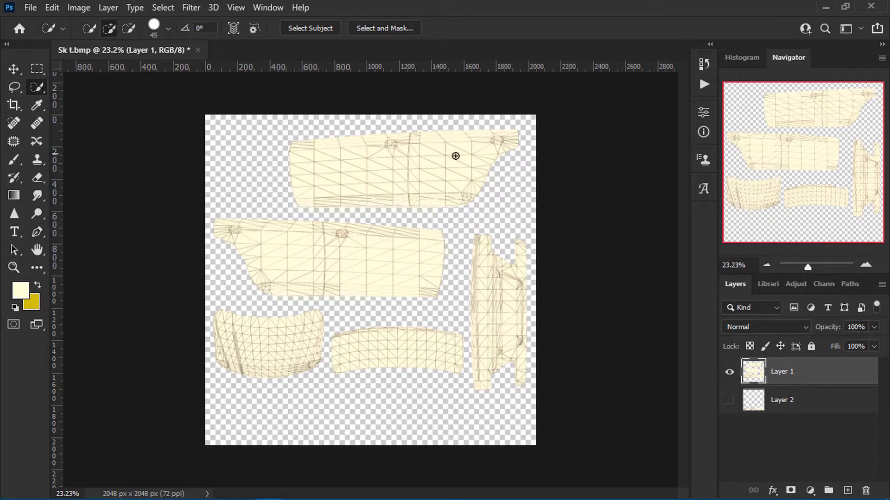
pyautogui.moveTo(439, 160); pyautogui.dragTo(342, 256)
pyautogui.moveTo(223, 244); pyautogui.dragTo(372, 252)
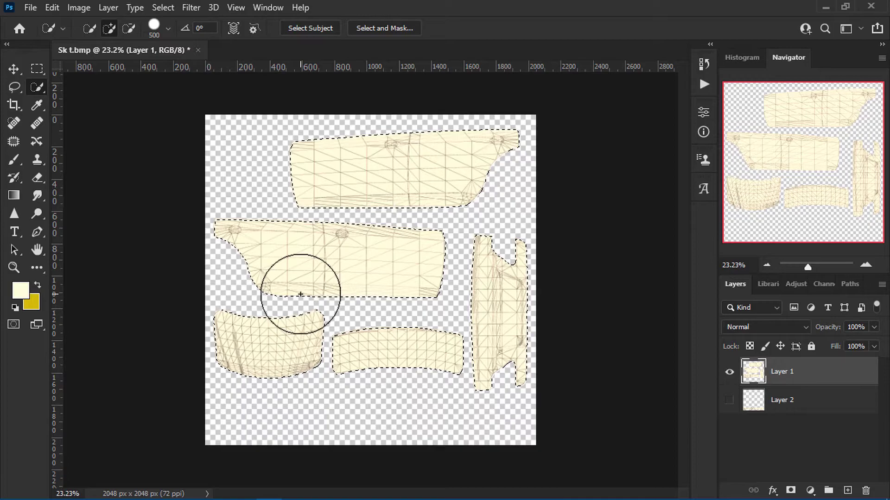
# Fill the selected body panels with solid dark blue #031452.
pyautogui.click(20, 291)
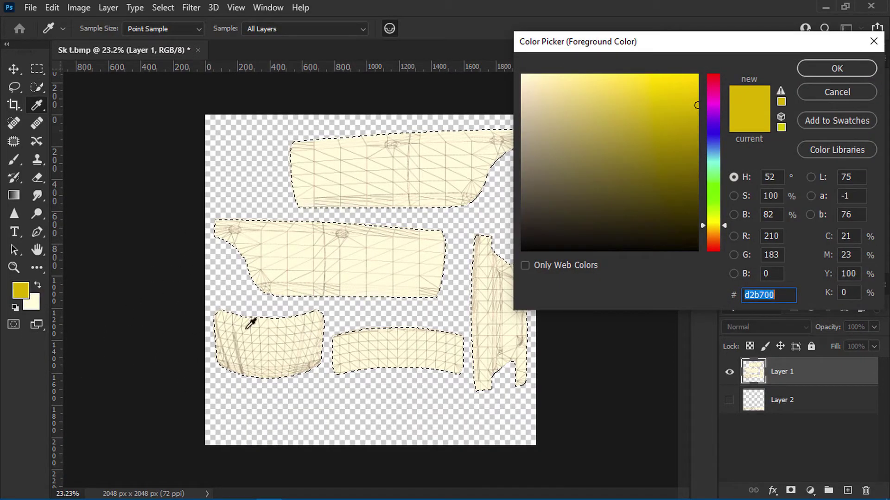
pyautogui.click(712, 139)
pyautogui.click(692, 194)
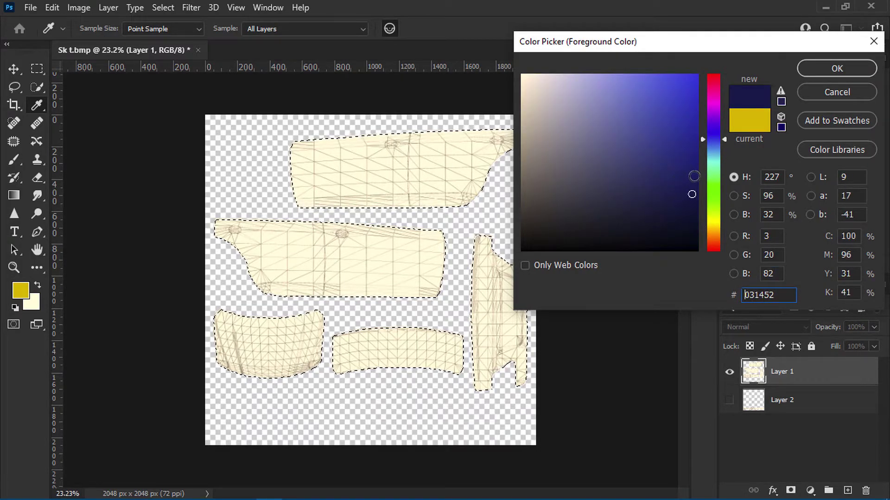
pyautogui.press('Return')
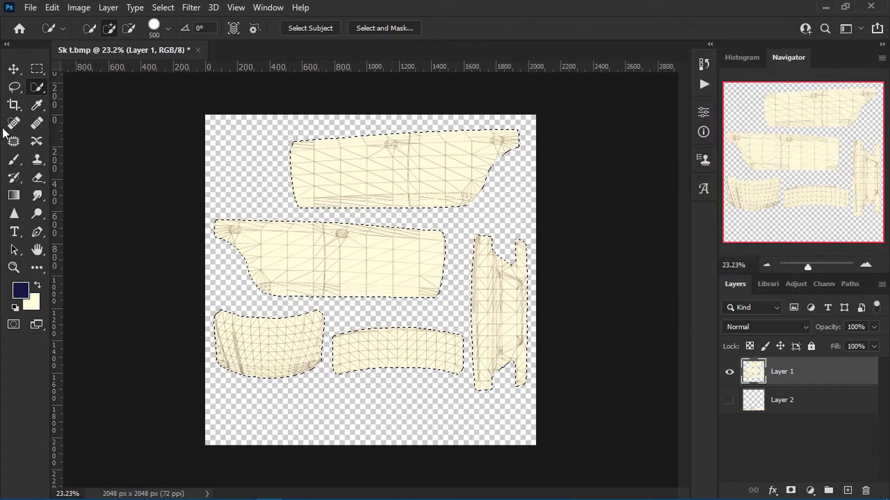
pyautogui.click(14, 163)
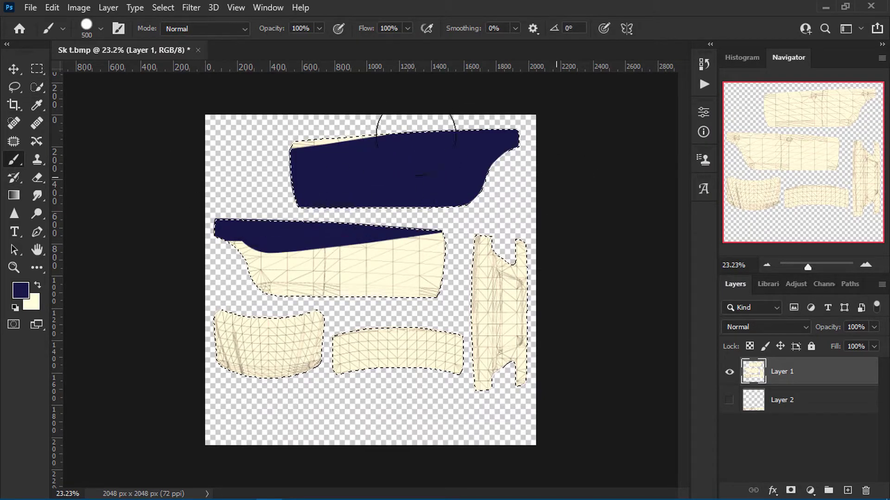
pyautogui.hotkey('alt', 'BackSpace')
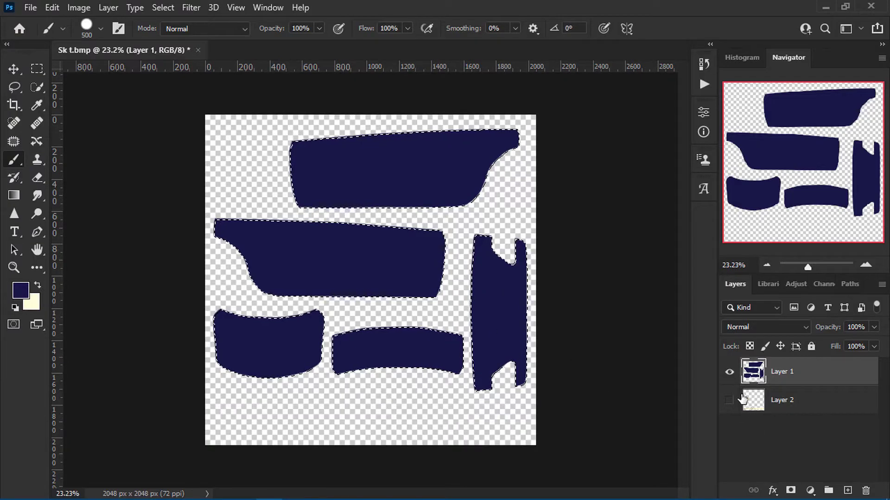
# Hide Layer 1, show Layer 2 with the bumpers, and clear the selection.
pyautogui.click(729, 373)
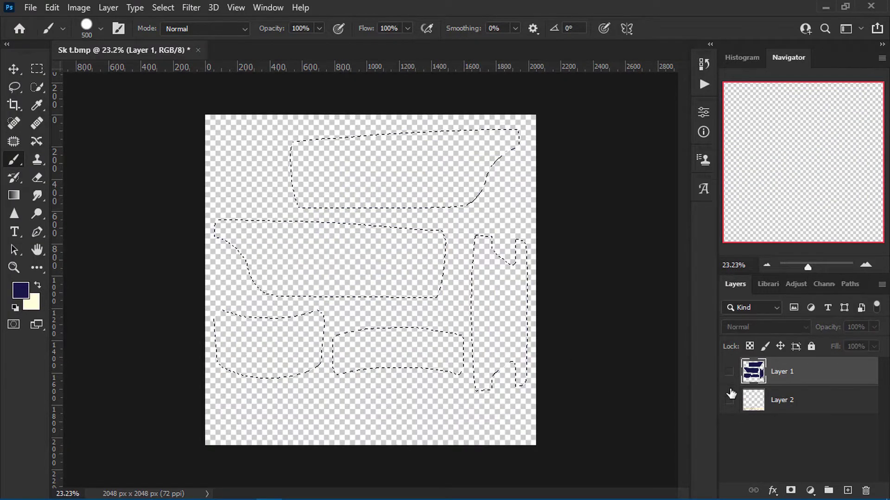
pyautogui.click(729, 403)
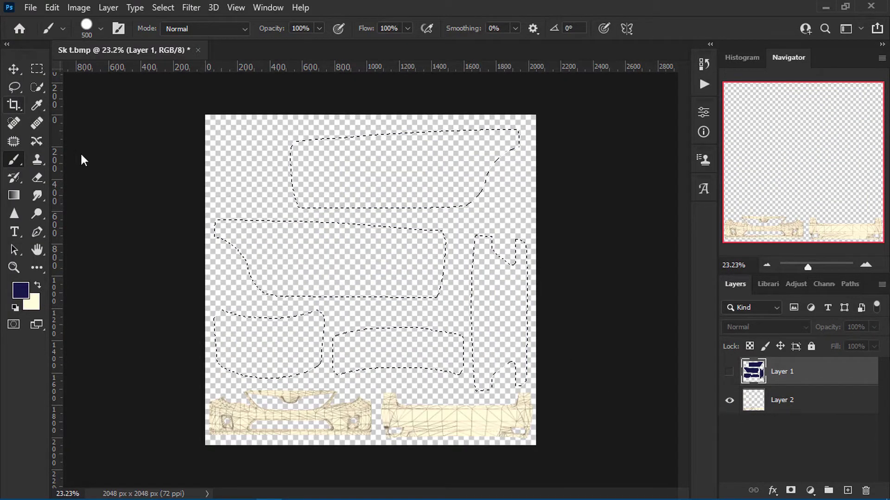
pyautogui.hotkey('ctrl', 'd')
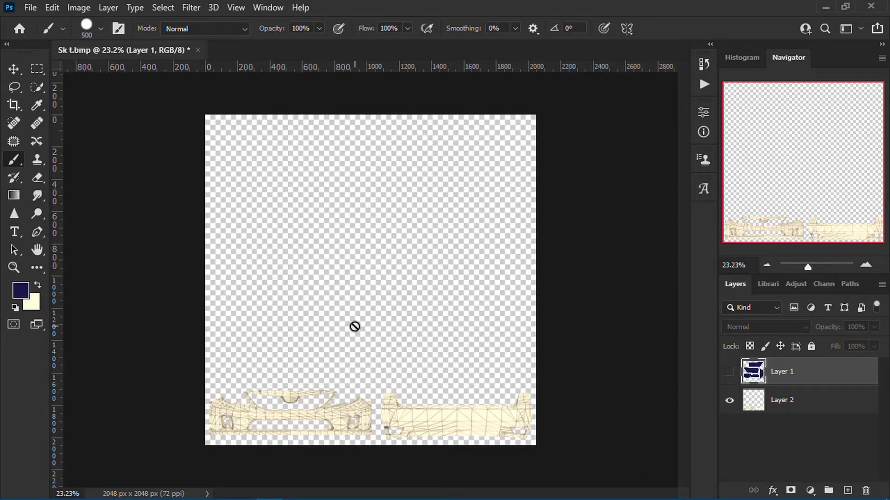
pyautogui.keyDown('alt'); pyautogui.scroll(5, 389, 419); pyautogui.keyUp('alt')
pyautogui.keyDown('alt'); pyautogui.scroll(-5, 348, 245); pyautogui.keyUp('alt')
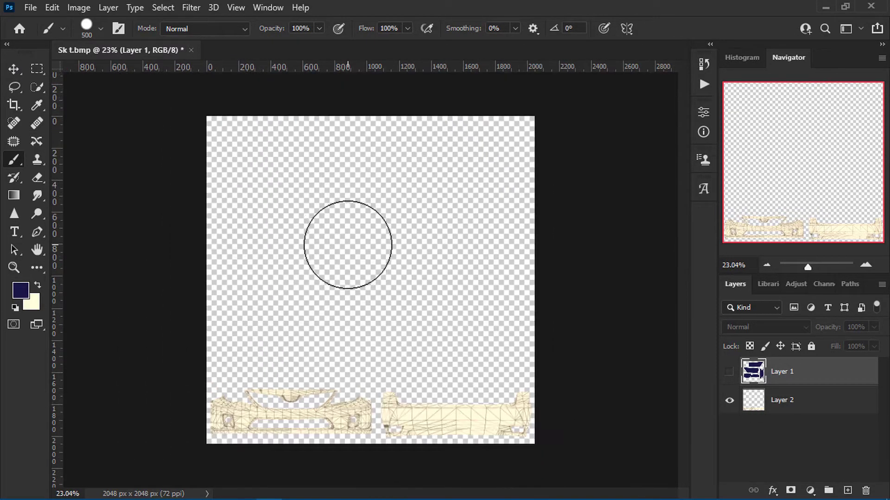
# Add a new layer and marquee a tall narrow rectangle, about 105 by 705 px, near the canvas's left side.
pyautogui.click(848, 491)
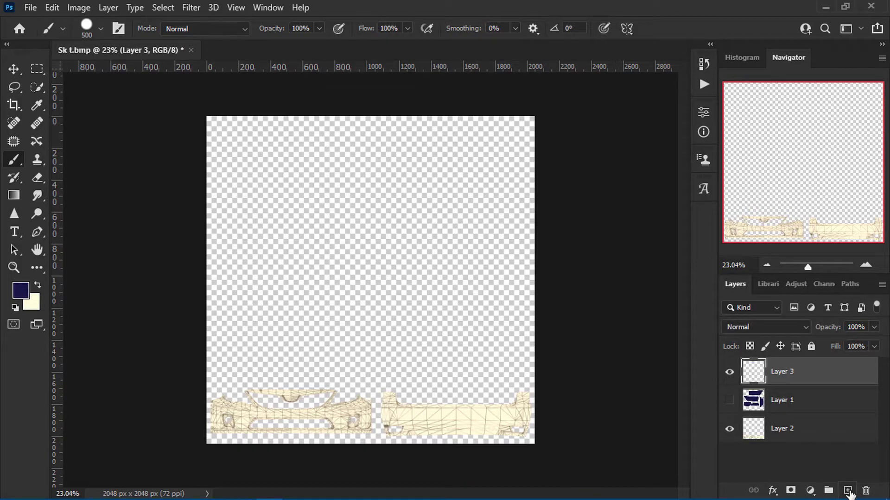
pyautogui.click(36, 70)
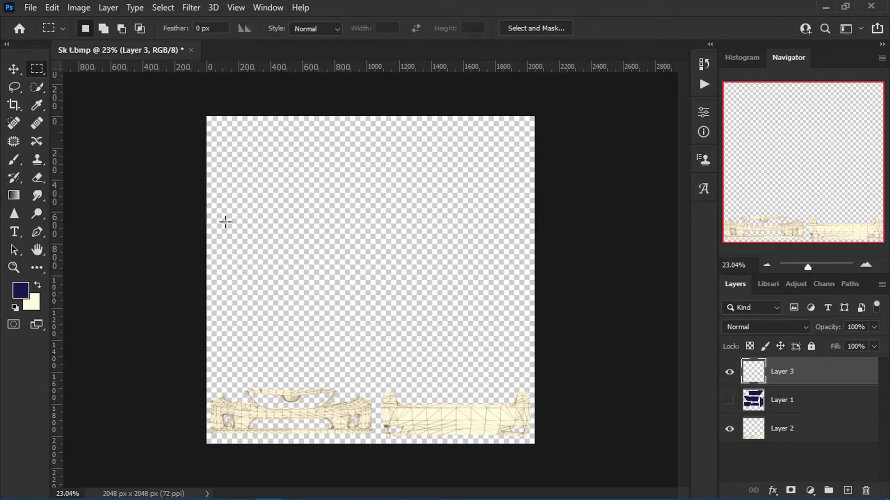
pyautogui.keyDown('alt'); pyautogui.scroll(2, 249, 186); pyautogui.keyUp('alt')
pyautogui.moveTo(239, 169); pyautogui.dragTo(266, 350)
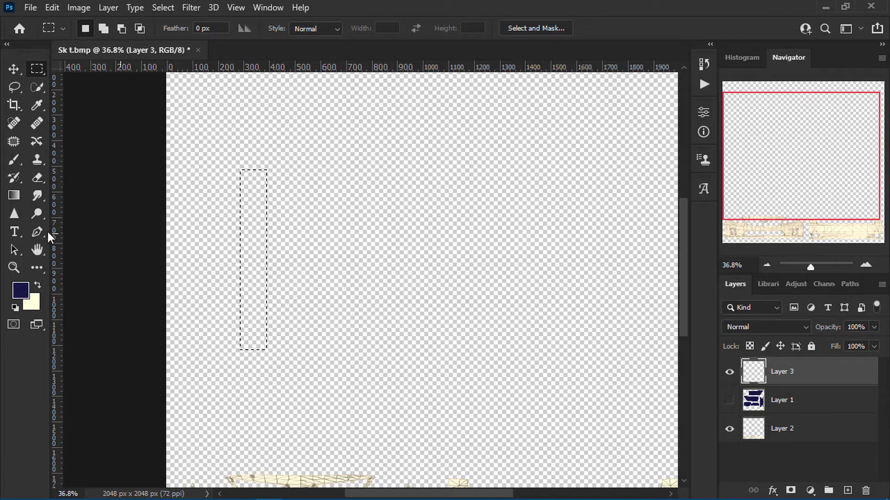
# Paint the rectangular selection solid mustard yellow #beb74c to form a vertical stripe.
pyautogui.click(29, 287)
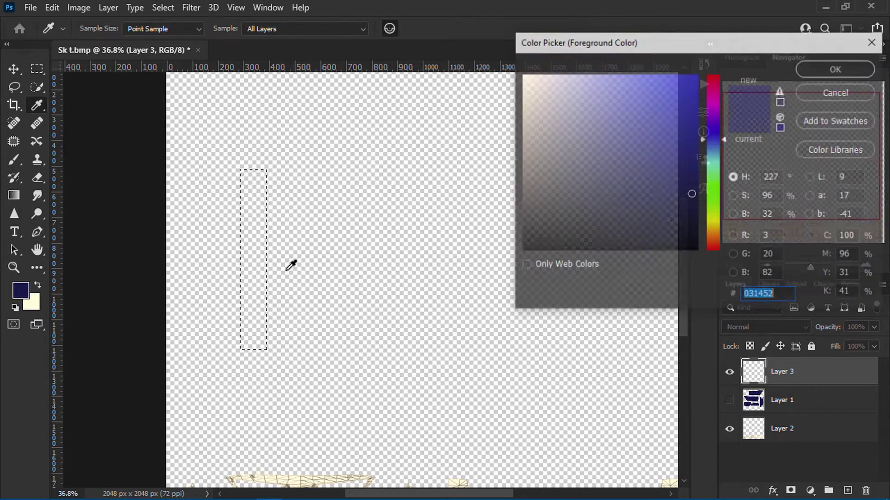
pyautogui.click(711, 224)
pyautogui.click(626, 119)
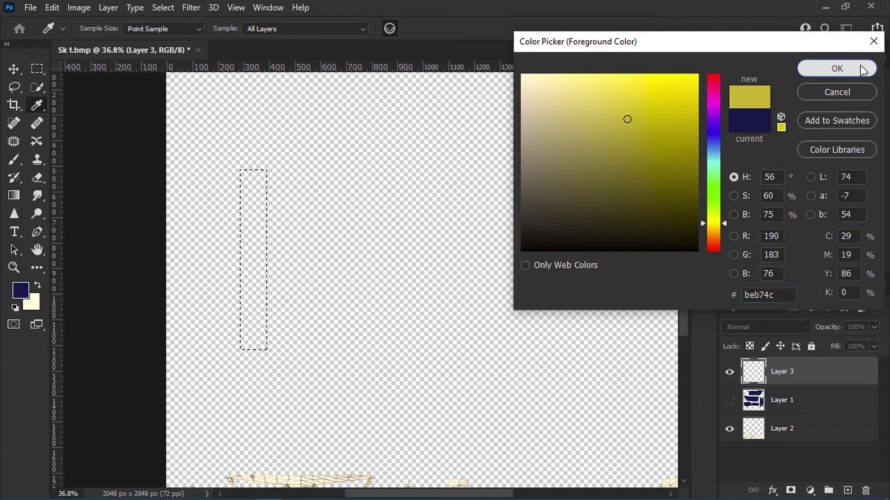
pyautogui.click(836, 68)
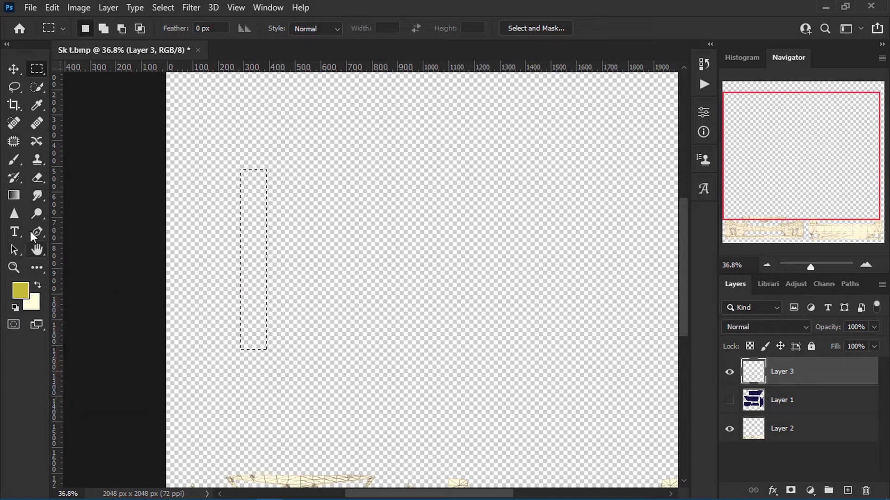
pyautogui.click(13, 162)
pyautogui.moveTo(265, 199); pyautogui.dragTo(250, 306)
pyautogui.scroll(-4, 185, 289)
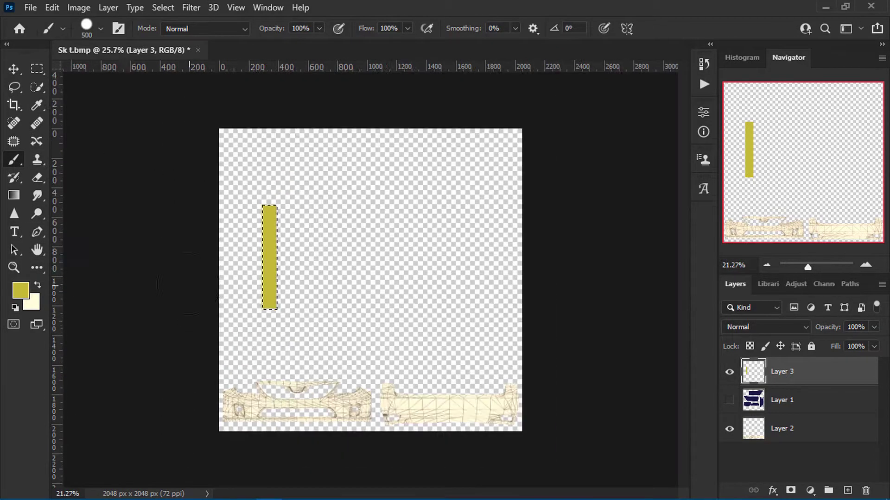
# Make two copies of the yellow stripe and place them evenly spaced to its left, reaching the canvas edge.
pyautogui.click(13, 74)
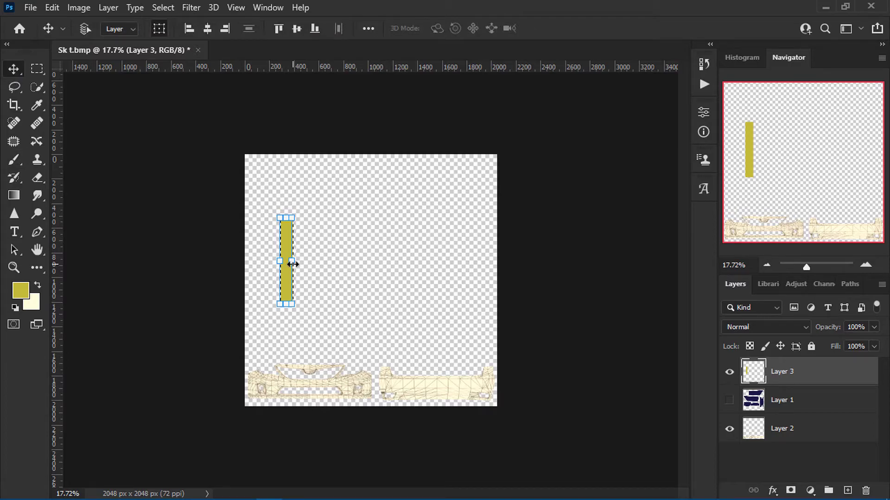
pyautogui.hotkey('ctrl', 'j')
pyautogui.keyDown('alt'); pyautogui.scroll(2, 291, 299); pyautogui.keyUp('alt')
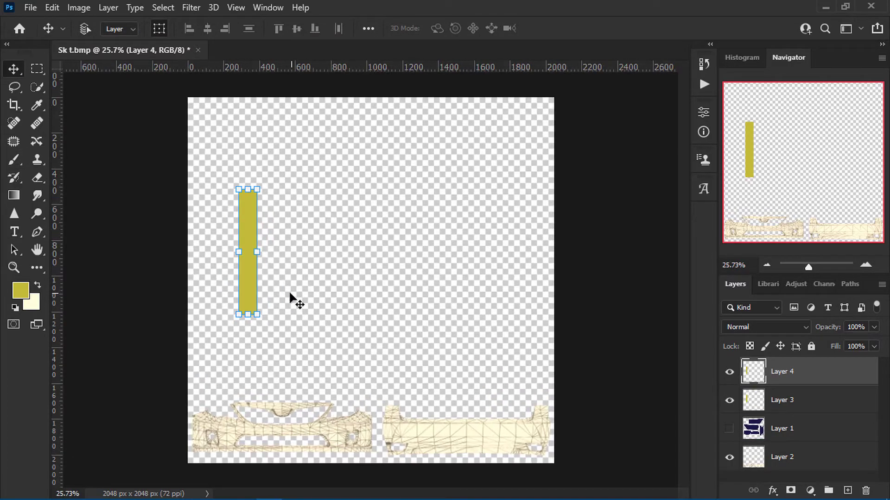
pyautogui.keyDown('alt'); pyautogui.scroll(1, 291, 298); pyautogui.keyUp('alt')
pyautogui.moveTo(223, 292); pyautogui.dragTo(143, 285)
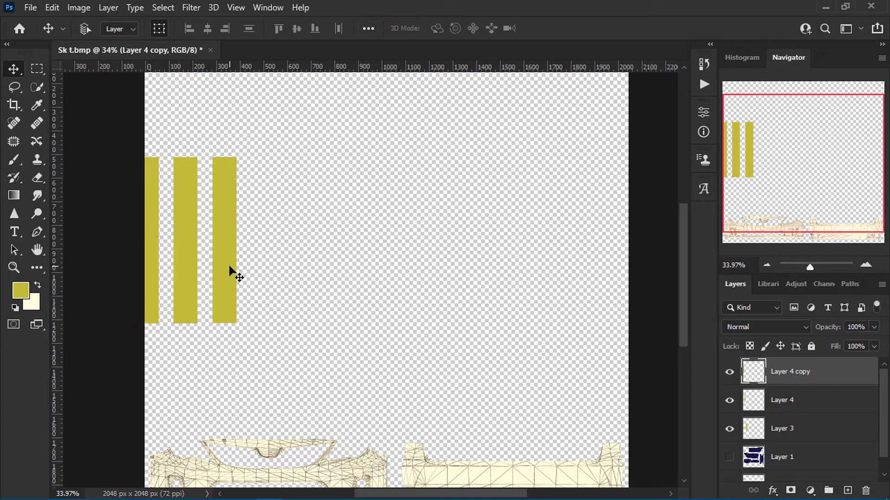
# Duplicate the original yellow stripe repeatedly toward the right, keeping the gaps between stripes even.
pyautogui.keyDown('alt'); pyautogui.moveTo(232, 280); pyautogui.dragTo(383, 292); pyautogui.keyUp('alt')
pyautogui.hotkey('ctrl', 'j')
pyautogui.hotkey('ctrl', 'j')
pyautogui.hotkey('ctrl', 'j')
pyautogui.hotkey('ctrl', 'j')
pyautogui.moveTo(382, 292); pyautogui.dragTo(419, 297)
pyautogui.hotkey('ctrl', 'j')
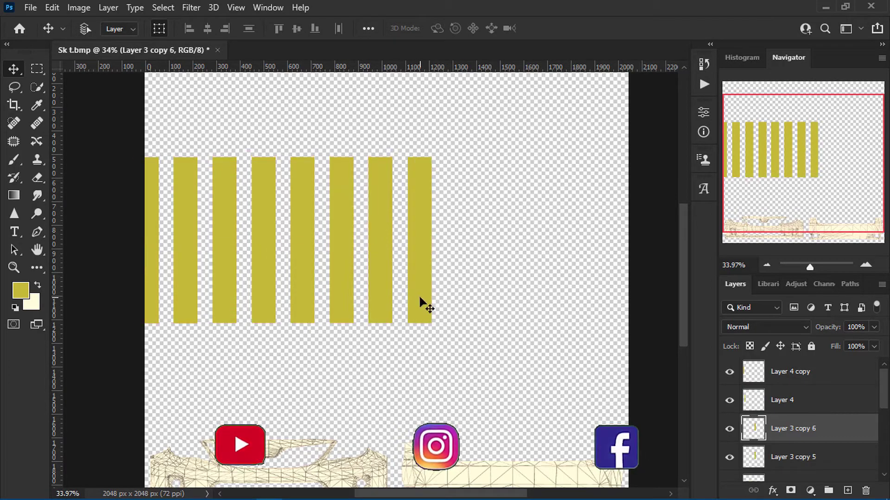
# Undo the last stripe duplication and continue the row with evenly spaced stripe copies up to the canvas's right edge.
pyautogui.hotkey('ctrl', 'z')
pyautogui.hotkey('ctrl', 'z')
pyautogui.click(761, 455)
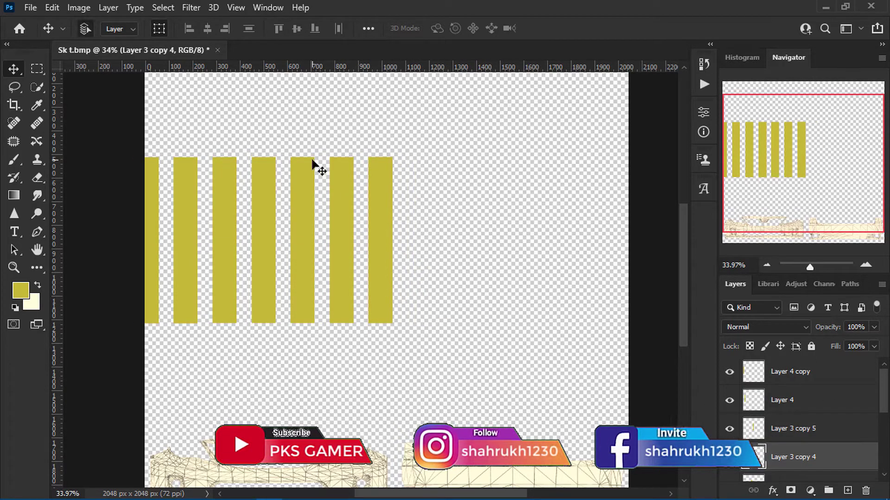
pyautogui.keyDown('alt'); pyautogui.moveTo(377, 284); pyautogui.dragTo(533, 277); pyautogui.keyUp('alt')
pyautogui.click(754, 436)
pyautogui.click(755, 479)
pyautogui.moveTo(532, 310); pyautogui.dragTo(503, 302)
pyautogui.click(756, 479)
pyautogui.click(757, 403)
pyautogui.keyDown('alt'); pyautogui.moveTo(572, 270); pyautogui.dragTo(608, 270); pyautogui.keyUp('alt')
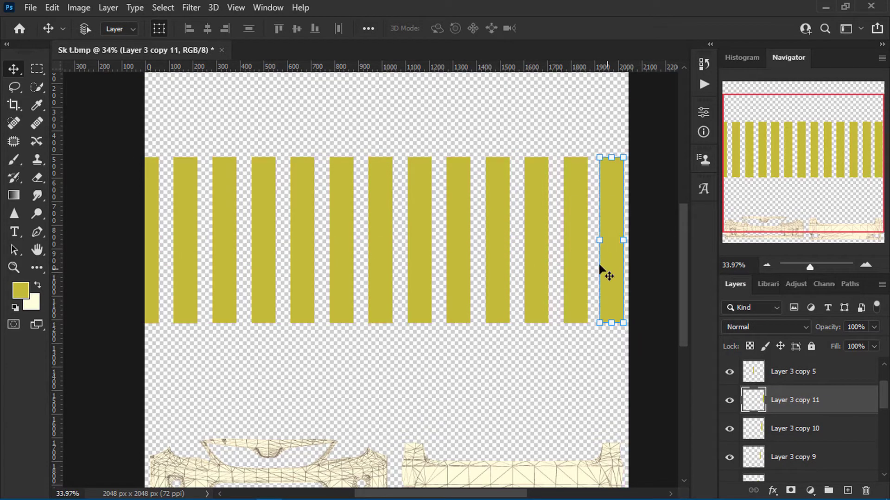
# Merge all the yellow stripe layers down into the single Layer 3.
pyautogui.keyDown('alt'); pyautogui.scroll(-2, 346, 420); pyautogui.keyUp('alt')
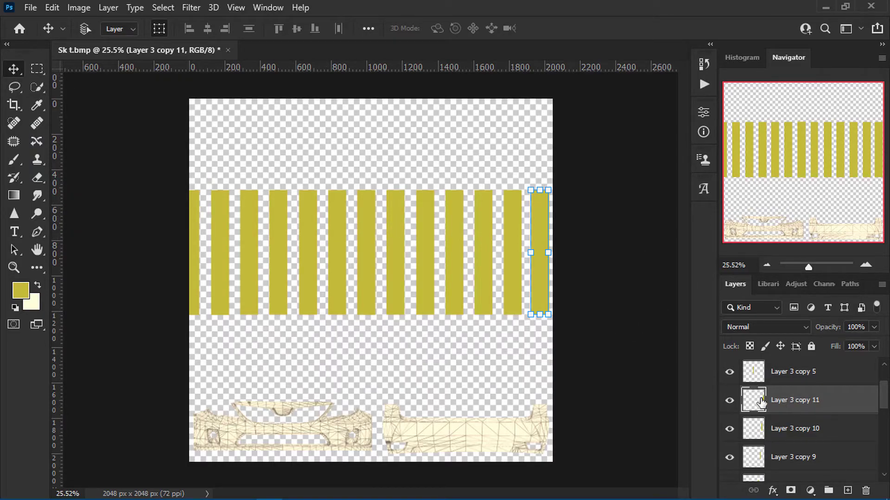
pyautogui.scroll(-10, 760, 403)
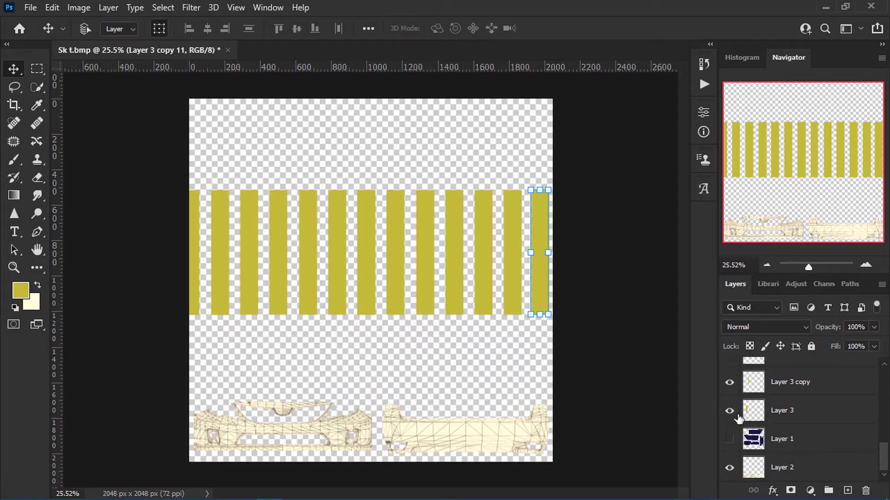
pyautogui.scroll(10, 790, 424)
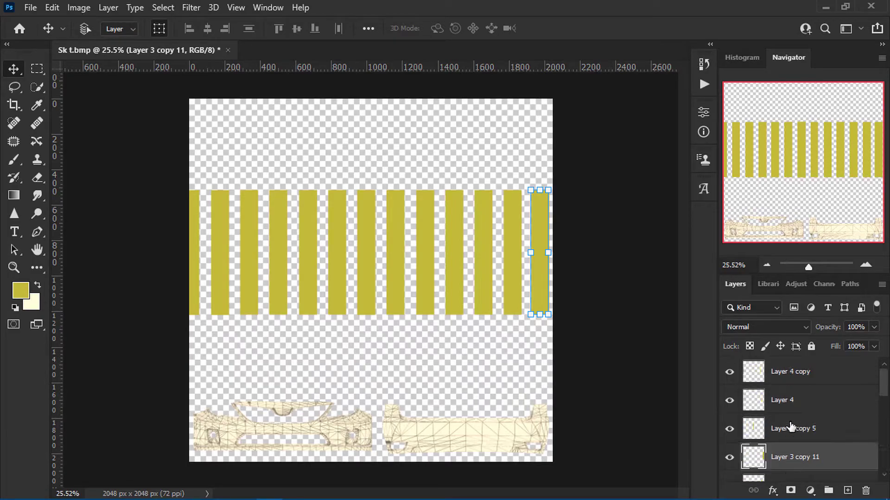
pyautogui.click(760, 375)
pyautogui.hotkey('ctrl', 'e')
pyautogui.hotkey('ctrl', 'e')
pyautogui.hotkey('ctrl', 'e')
pyautogui.hotkey('ctrl', 'e')
pyautogui.hotkey('ctrl', 'e')
pyautogui.hotkey('ctrl', 'e')
pyautogui.hotkey('ctrl', 'e')
pyautogui.hotkey('ctrl', 'e')
pyautogui.hotkey('ctrl', 'e')
pyautogui.hotkey('ctrl', 'e')
pyautogui.hotkey('ctrl', 'e')
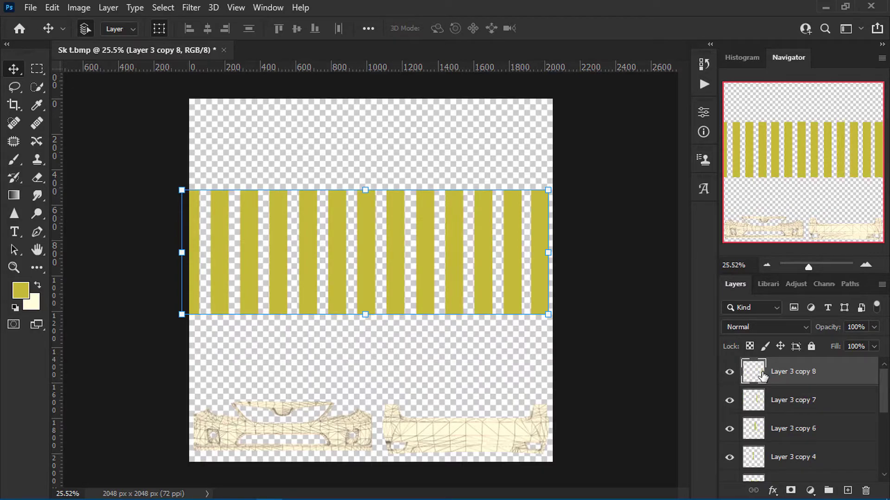
pyautogui.hotkey('ctrl', 'e')
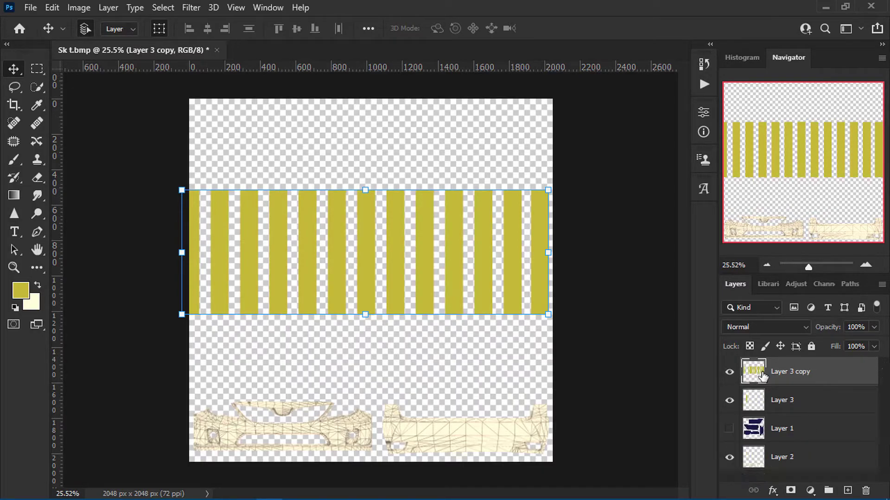
pyautogui.hotkey('ctrl', 'e')
pyautogui.click(730, 372)
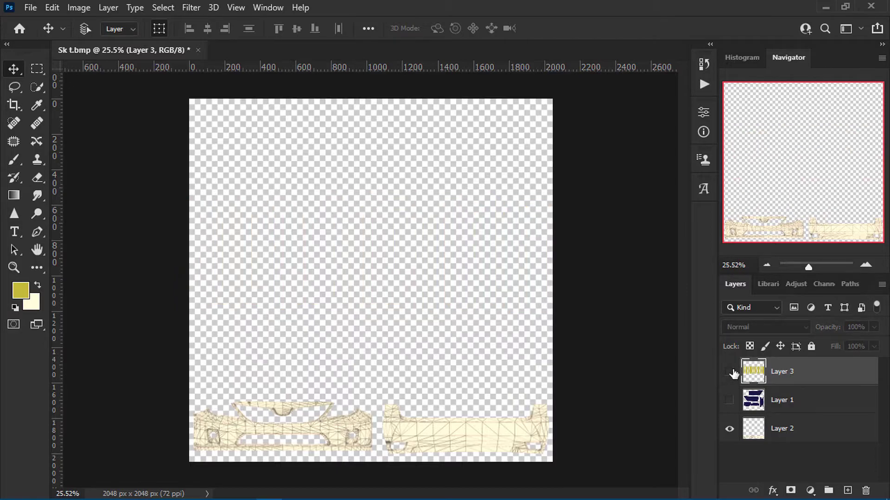
pyautogui.click(731, 372)
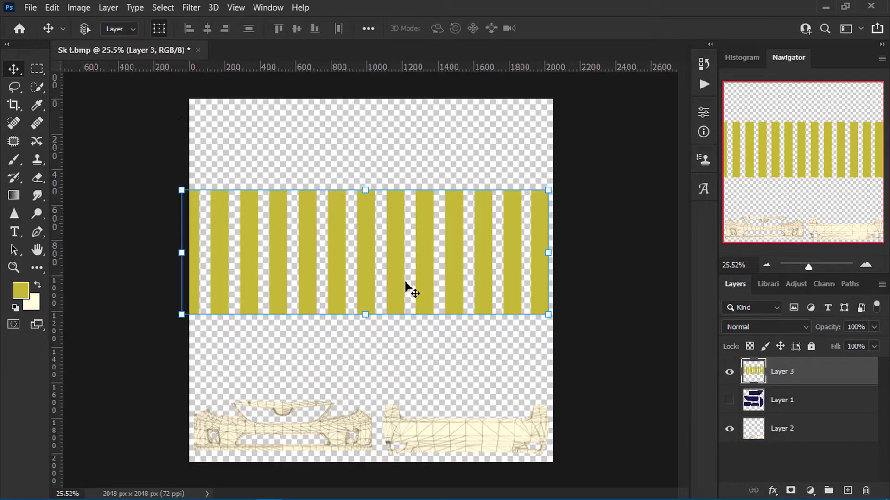
# Move the merged stripes down over both bumpers and shift them slightly right so they span the full canvas width.
pyautogui.moveTo(372, 284); pyautogui.dragTo(366, 433)
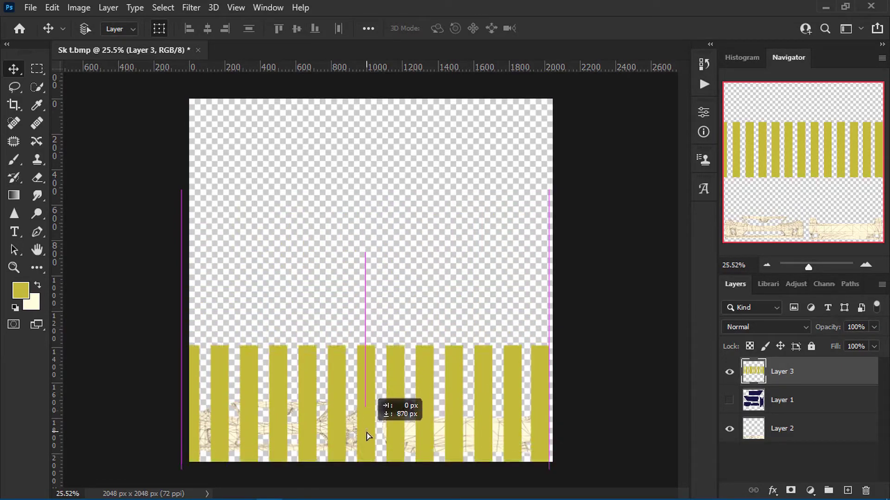
pyautogui.keyDown('alt'); pyautogui.scroll(5, 386, 357); pyautogui.keyUp('alt')
pyautogui.moveTo(411, 256); pyautogui.dragTo(422, 221)
pyautogui.keyDown('alt'); pyautogui.scroll(-4, 424, 220); pyautogui.keyUp('alt')
pyautogui.moveTo(564, 227); pyautogui.dragTo(570, 230)
# Hide the striped Layer 3 and switch to the Quick Selection tool.
pyautogui.click(730, 372)
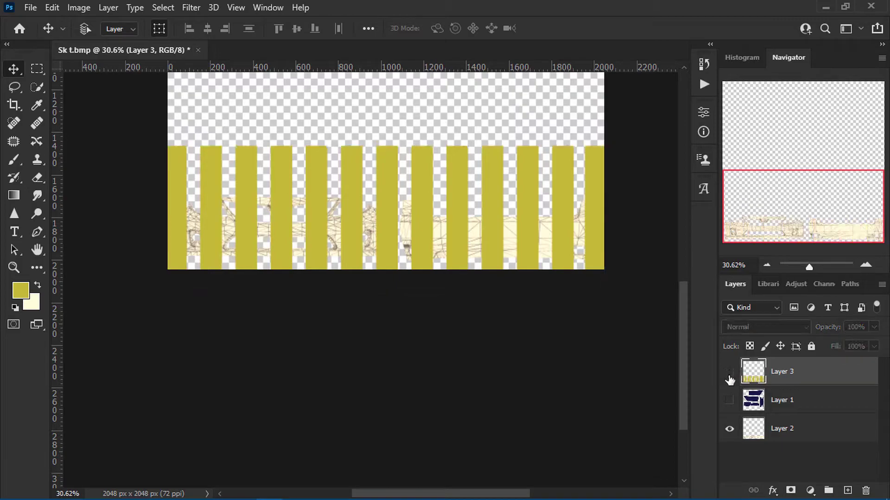
pyautogui.click(37, 86)
pyautogui.moveTo(195, 227); pyautogui.dragTo(555, 234)
pyautogui.hotkey('ctrl', 'z')
pyautogui.hotkey('ctrl', 'z')
# Select both bumpers on Layer 2 and show the striped Layer 3 again.
pyautogui.click(783, 428)
pyautogui.moveTo(208, 200); pyautogui.dragTo(232, 205)
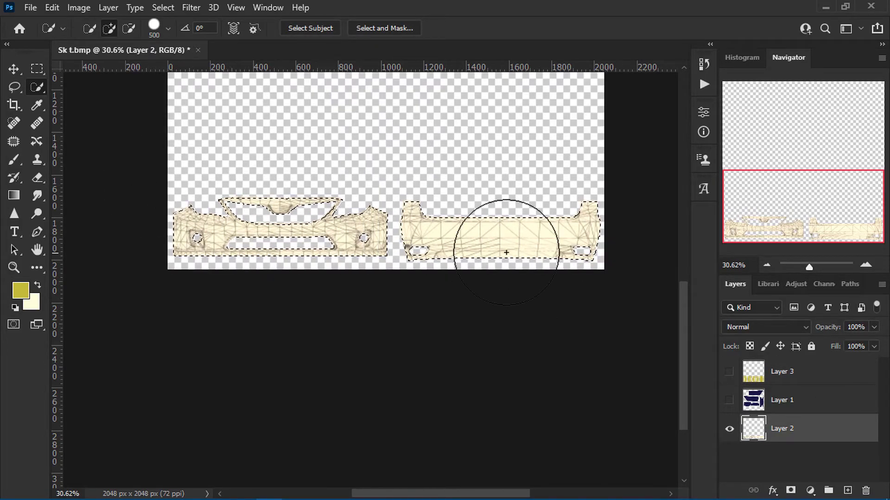
pyautogui.click(730, 373)
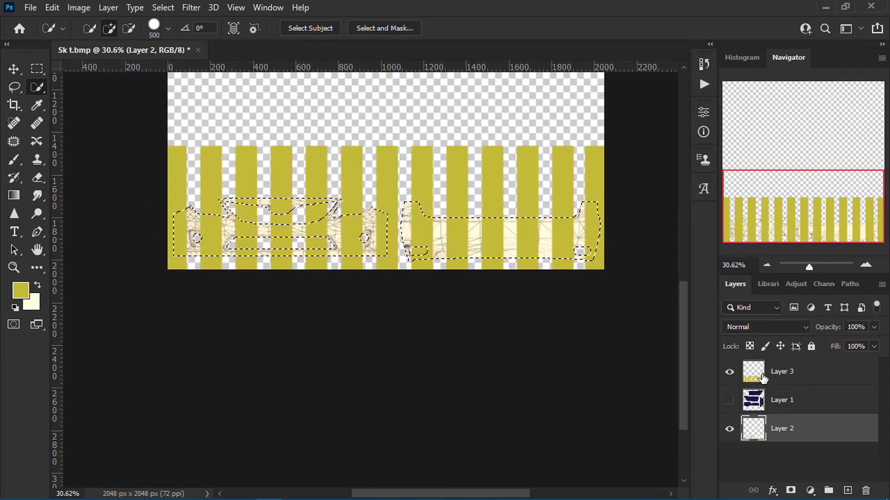
# Copy the Layer 3 stripes inside the bumper selection to a new layer, then hide Layer 3 and Layer 2.
pyautogui.click(743, 376)
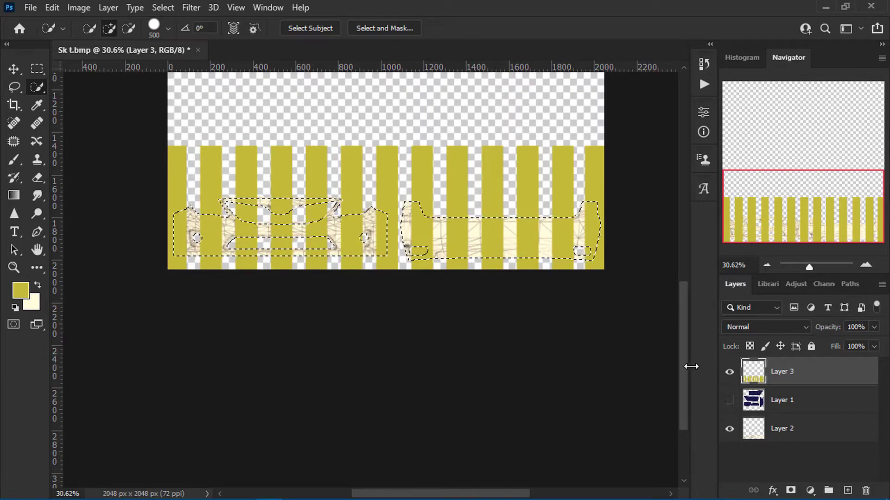
pyautogui.hotkey('ctrl', 'j')
pyautogui.click(729, 401)
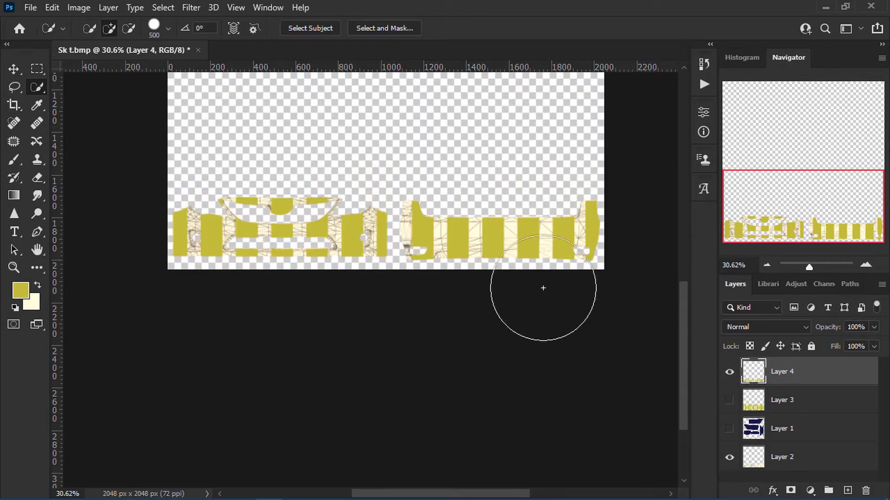
pyautogui.click(730, 459)
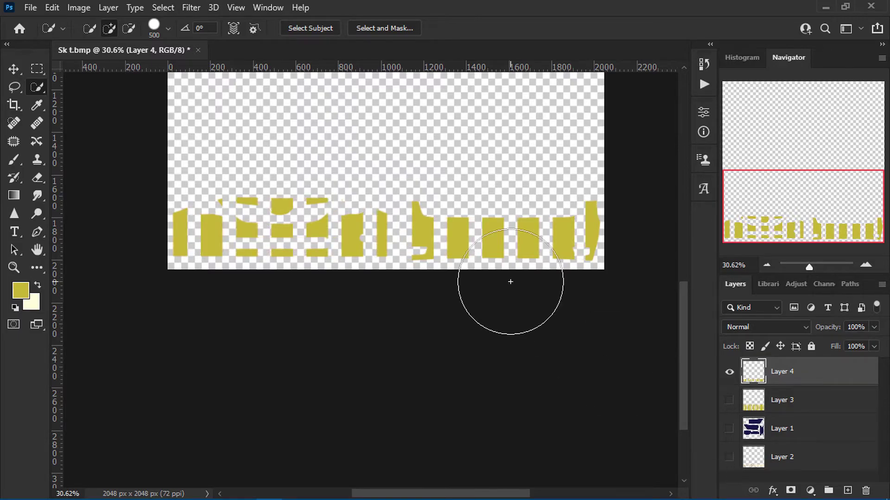
pyautogui.keyDown('alt'); pyautogui.scroll(2, 510, 279); pyautogui.keyUp('alt')
pyautogui.keyDown('alt'); pyautogui.scroll(-1, 451, 204); pyautogui.keyUp('alt')
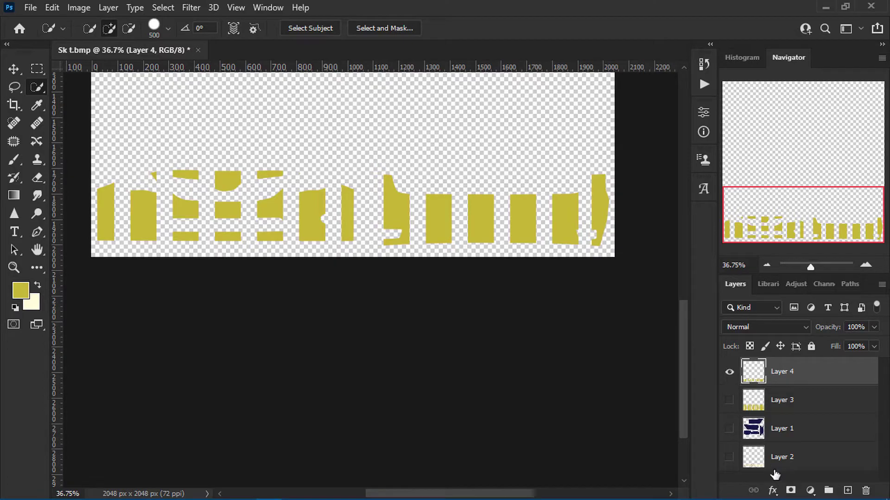
# Delete Layer 2 and the full-width striped Layer 3, and show the dark blue panels on Layer 1.
pyautogui.click(757, 467)
pyautogui.click(866, 490)
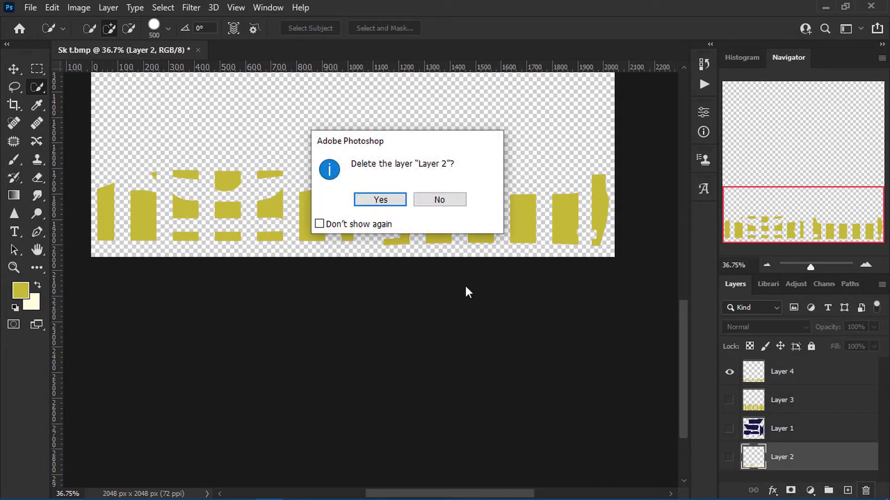
pyautogui.click(369, 198)
pyautogui.click(788, 399)
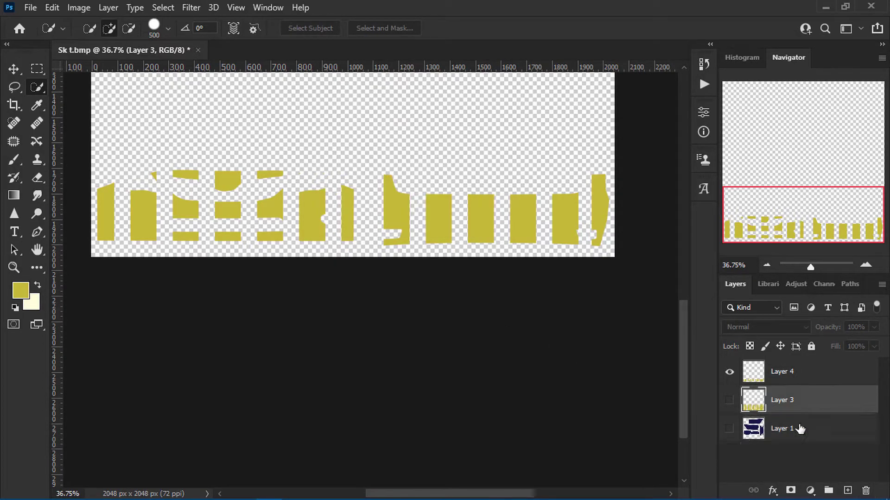
pyautogui.click(866, 489)
pyautogui.click(730, 401)
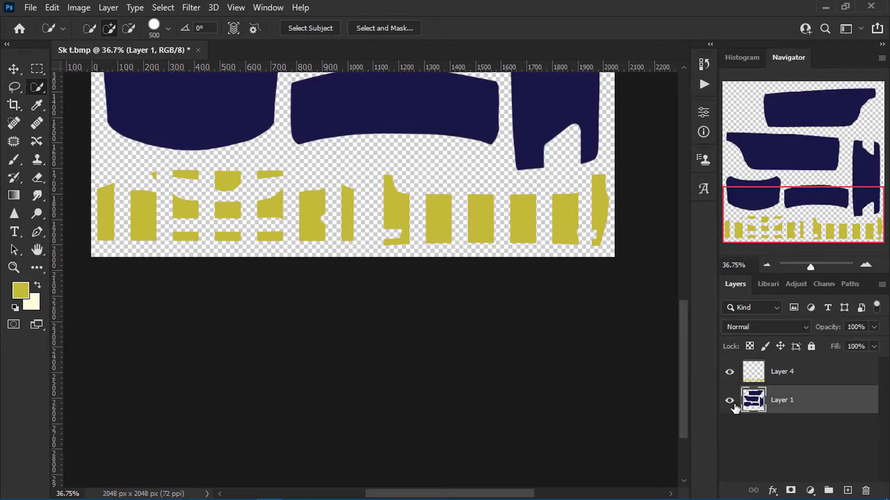
pyautogui.keyDown('alt'); pyautogui.scroll(-5, 480, 341); pyautogui.keyUp('alt')
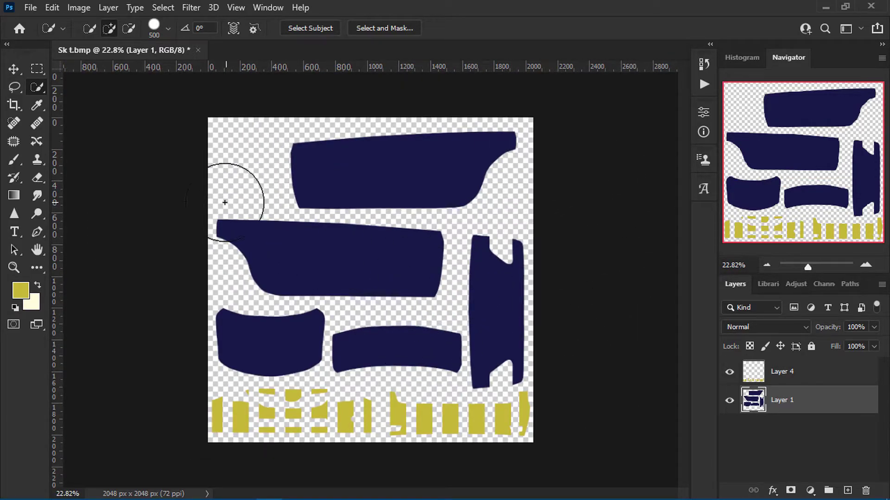
# Draw a rectangle shape about 2523 by 2522 px that covers the whole canvas.
pyautogui.click(38, 268)
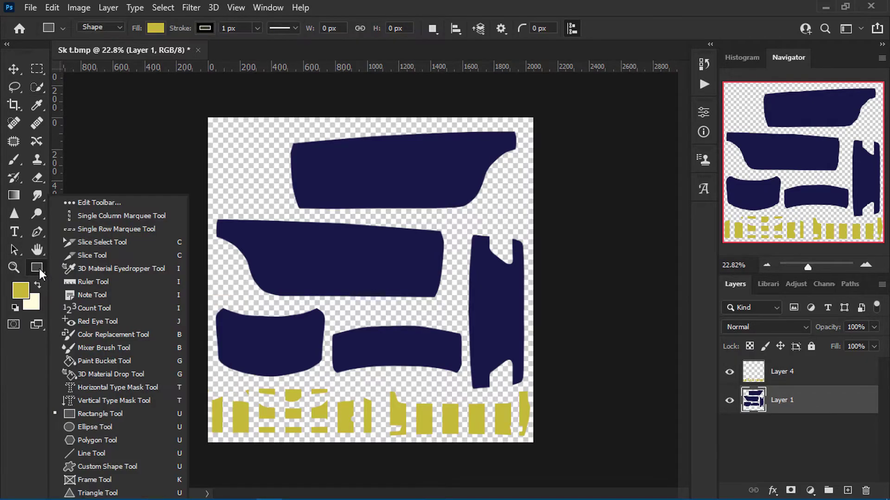
pyautogui.click(126, 413)
pyautogui.keyDown('alt'); pyautogui.scroll(-2, 236, 220); pyautogui.keyUp('alt')
pyautogui.moveTo(236, 147); pyautogui.dragTo(511, 420)
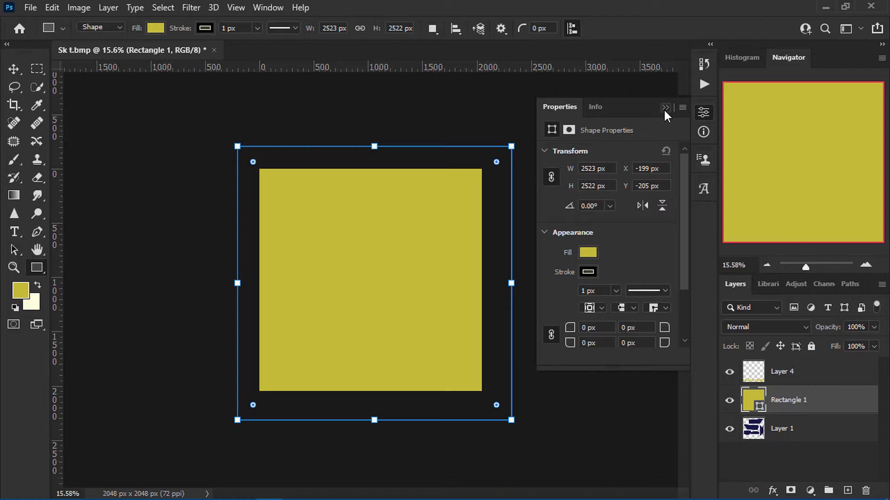
# Fill the rectangle with the recently used cream colour and move it below Layer 1 as the background.
pyautogui.click(587, 253)
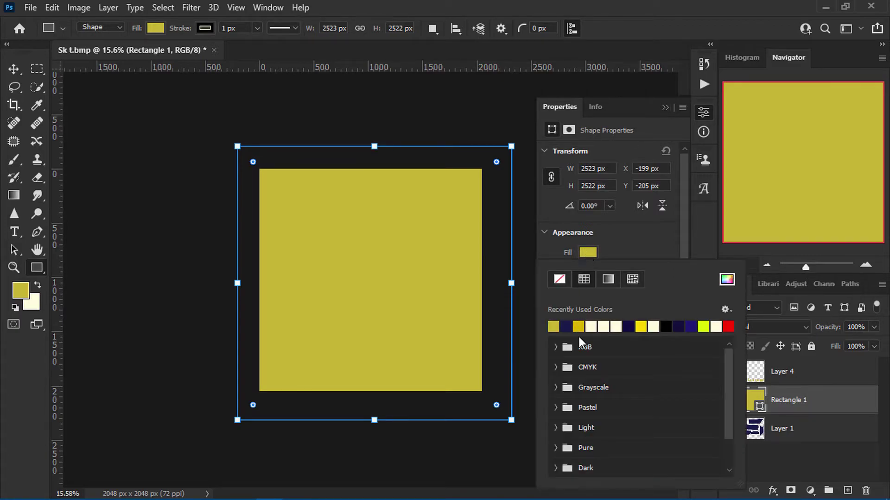
pyautogui.click(590, 327)
pyautogui.click(664, 109)
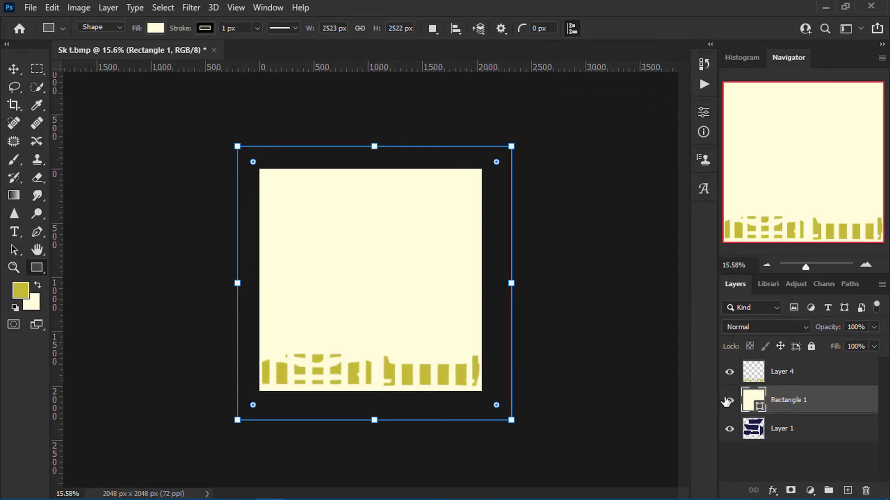
pyautogui.moveTo(750, 402); pyautogui.dragTo(753, 447)
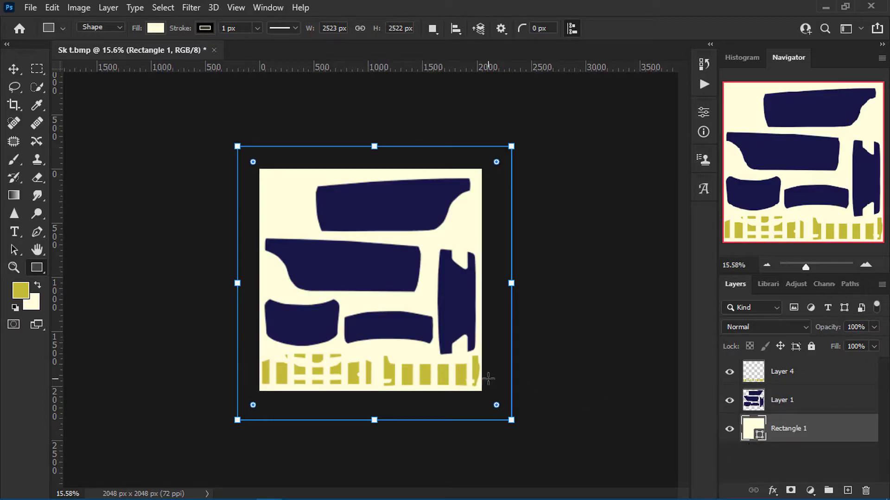
# Set the text colour to cream for the Type tool and discard the text started above the rectangle layer.
pyautogui.click(14, 232)
pyautogui.keyDown('alt'); pyautogui.scroll(5, 268, 134); pyautogui.keyUp('alt')
pyautogui.keyDown('alt'); pyautogui.scroll(-2, 306, 201); pyautogui.keyUp('alt')
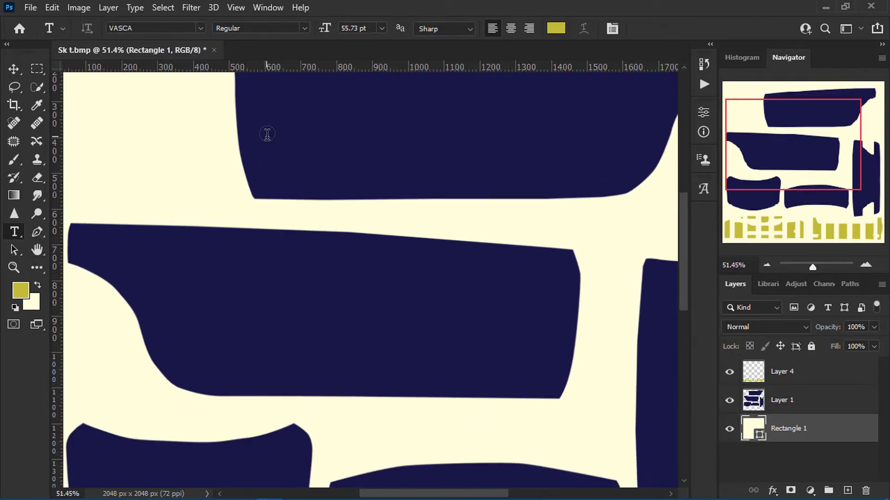
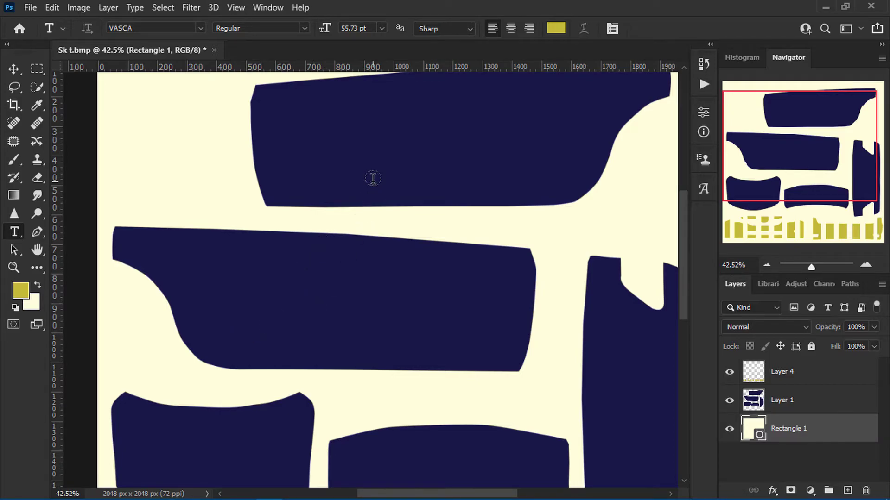
pyautogui.click(289, 183)
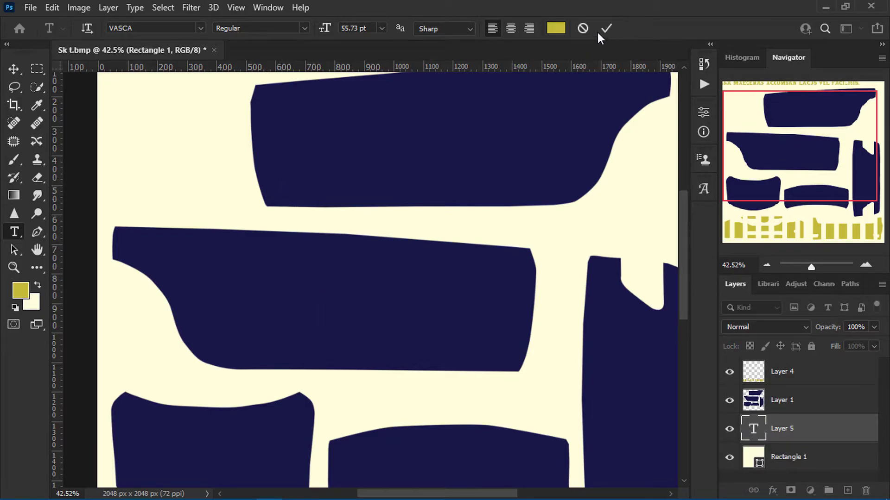
pyautogui.click(21, 292)
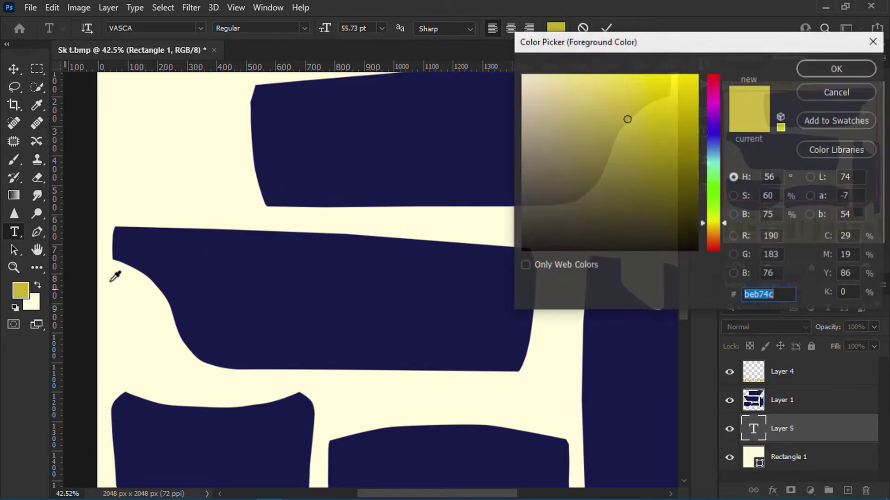
pyautogui.moveTo(545, 89); pyautogui.dragTo(398, 37)
pyautogui.click(813, 70)
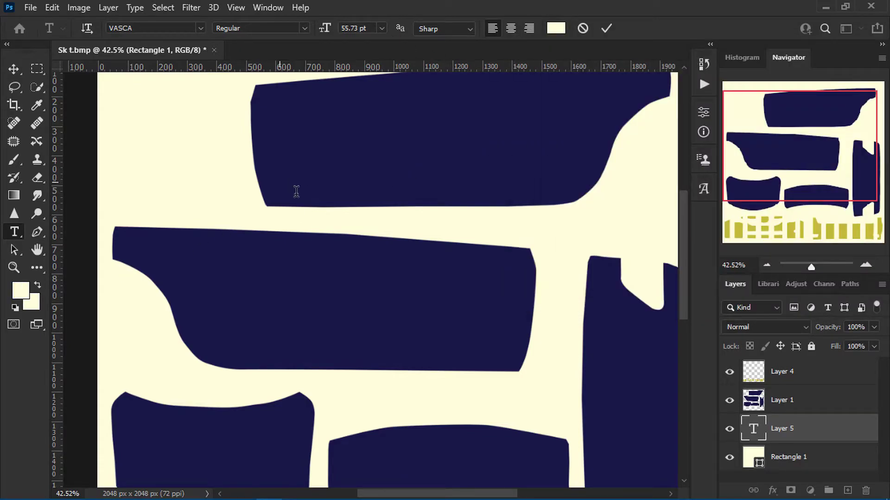
pyautogui.press('Escape')
# Add the text "N-H-P" above Layer 4, on the lower part of the upper side panel.
pyautogui.click(752, 374)
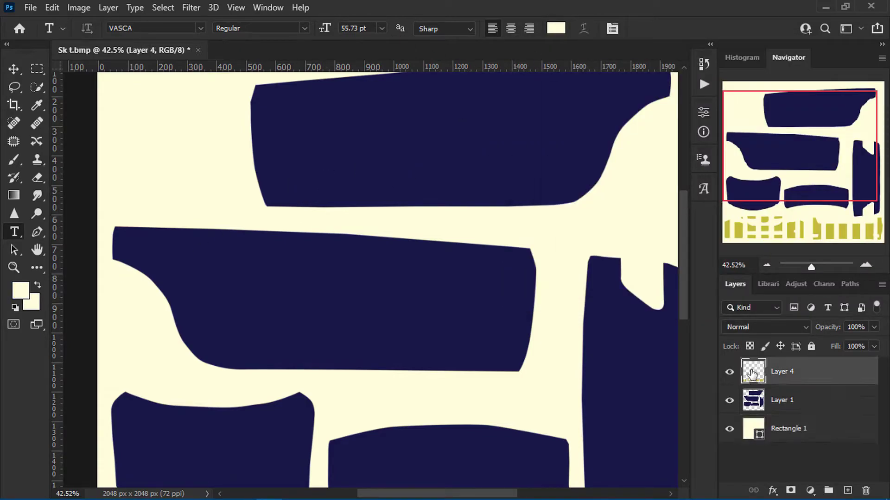
pyautogui.click(292, 183)
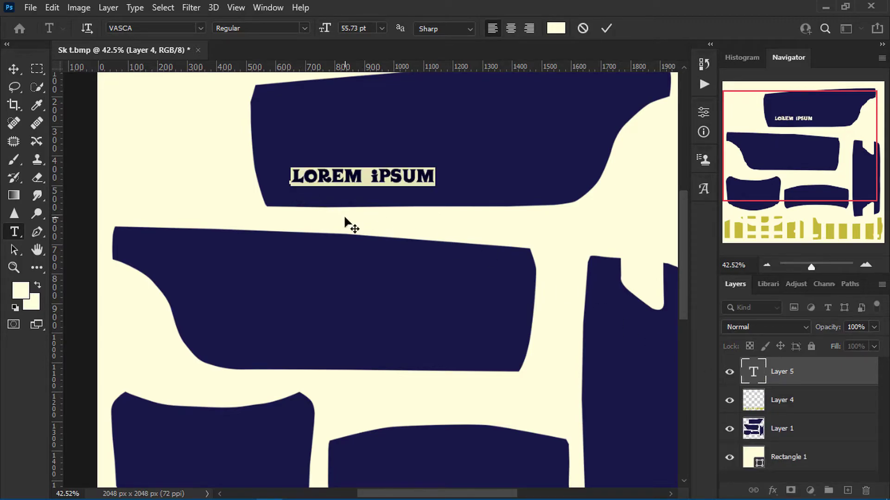
pyautogui.write('N-H-P')
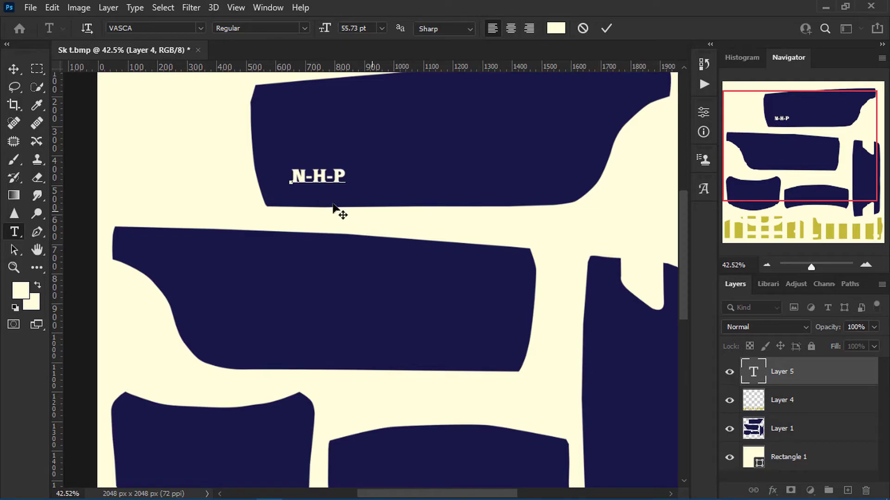
# Stretch the N-H-P text to about 466% width at 100% height and position it along the upper side panel's lower edge.
pyautogui.click(13, 69)
pyautogui.moveTo(346, 175); pyautogui.dragTo(519, 184)
pyautogui.moveTo(451, 181); pyautogui.dragTo(460, 186)
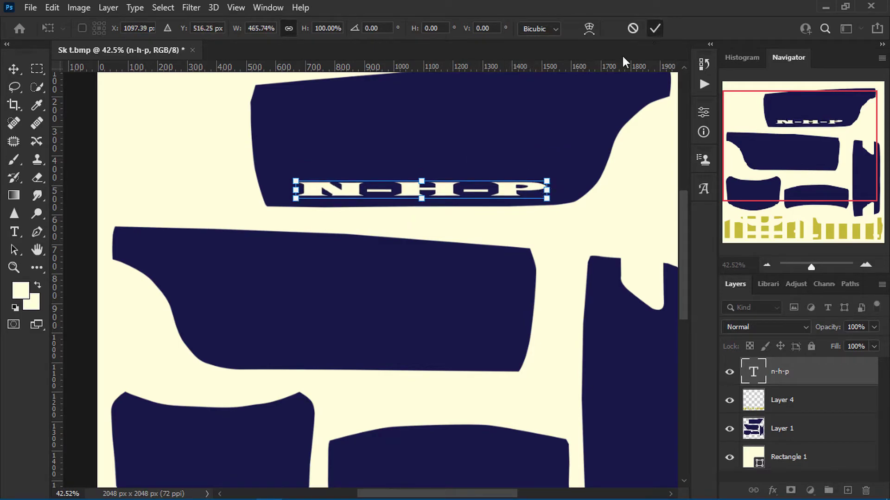
pyautogui.click(655, 29)
pyautogui.hotkey('shift', 'Up')
pyautogui.hotkey('shift', 'Up')
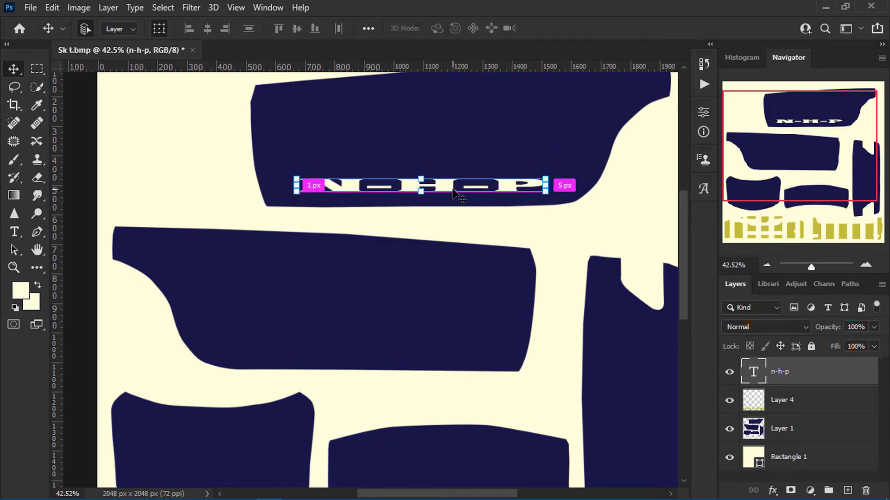
# Copy the N-H-P text onto the second side panel and rotate it 1.42° near that panel's lower edge.
pyautogui.keyDown('alt'); pyautogui.moveTo(454, 192); pyautogui.dragTo(456, 194); pyautogui.keyUp('alt')
pyautogui.moveTo(401, 190); pyautogui.dragTo(337, 343)
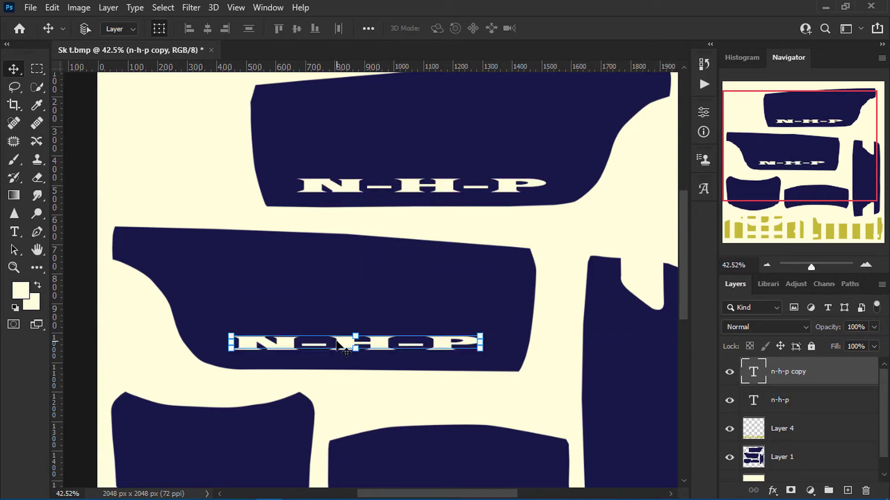
pyautogui.moveTo(494, 333)
pyautogui.mouseDown()
pyautogui.moveTo(495, 347)
pyautogui.moveTo(492, 337)
pyautogui.mouseUp()
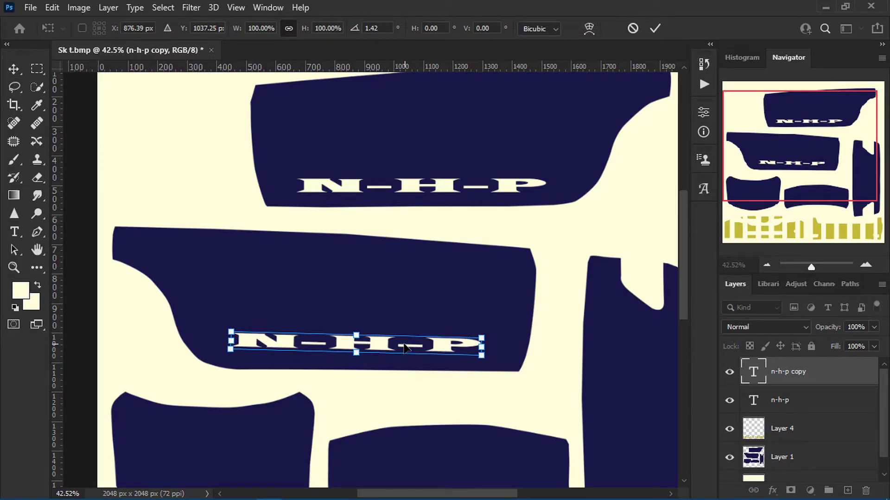
pyautogui.moveTo(404, 347); pyautogui.dragTo(407, 355)
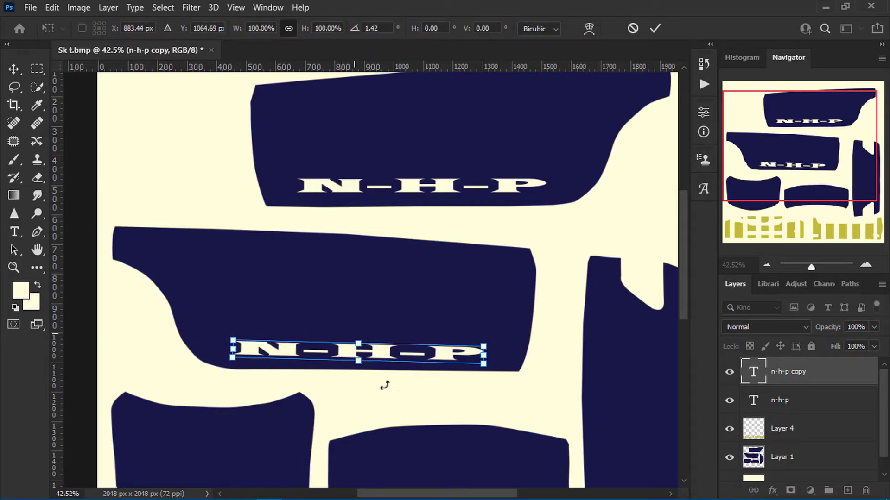
pyautogui.click(655, 31)
# Flip the copied N-H-P text horizontally.
pyautogui.click(52, 7)
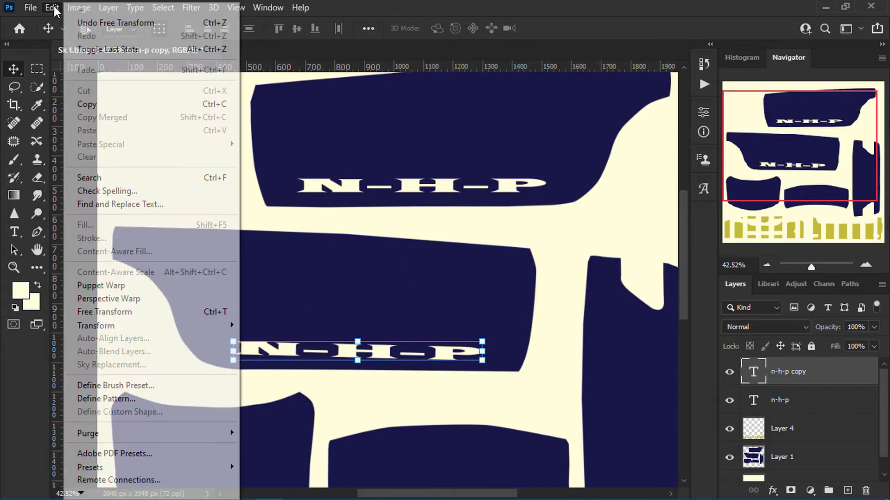
pyautogui.moveTo(123, 334)
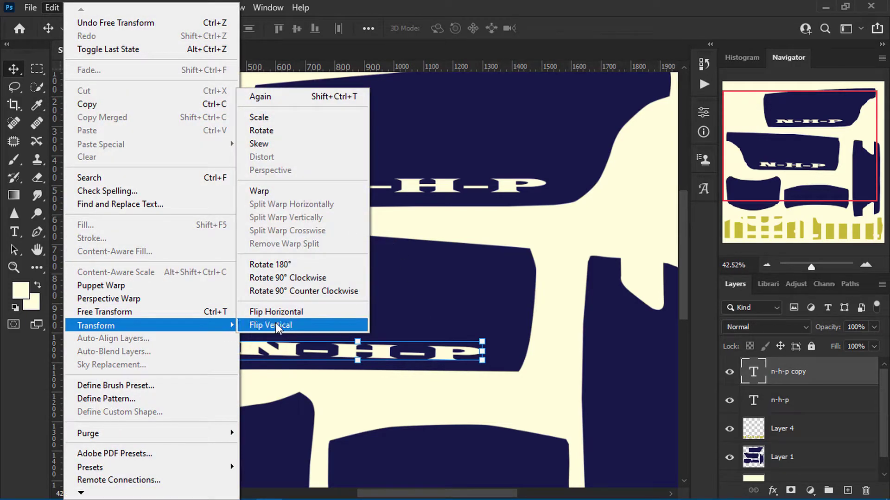
pyautogui.click(291, 313)
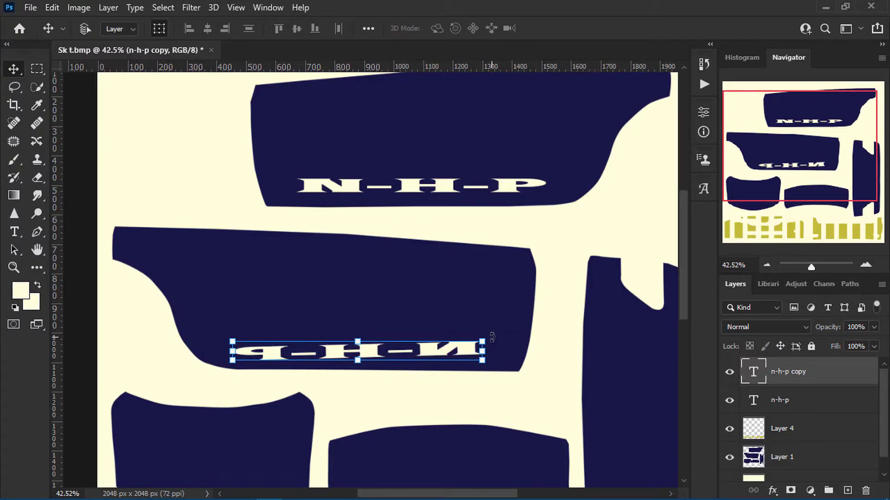
# Rotate the mirrored N-H-P text slightly clockwise and adjust its position to follow the second side panel's lower edge.
pyautogui.hotkey('ctrl', 't')
pyautogui.press('Up')
pyautogui.press('Up')
pyautogui.press('Up')
pyautogui.press('Up')
pyautogui.press('Up')
pyautogui.press('Up')
pyautogui.press('Up')
pyautogui.press('Up')
pyautogui.press('Up')
pyautogui.press('Up')
pyautogui.press('Up')
pyautogui.press('Up')
pyautogui.press('Up')
pyautogui.press('Up')
pyautogui.press('Up')
pyautogui.press('Up')
pyautogui.press('Up')
pyautogui.press('Up')
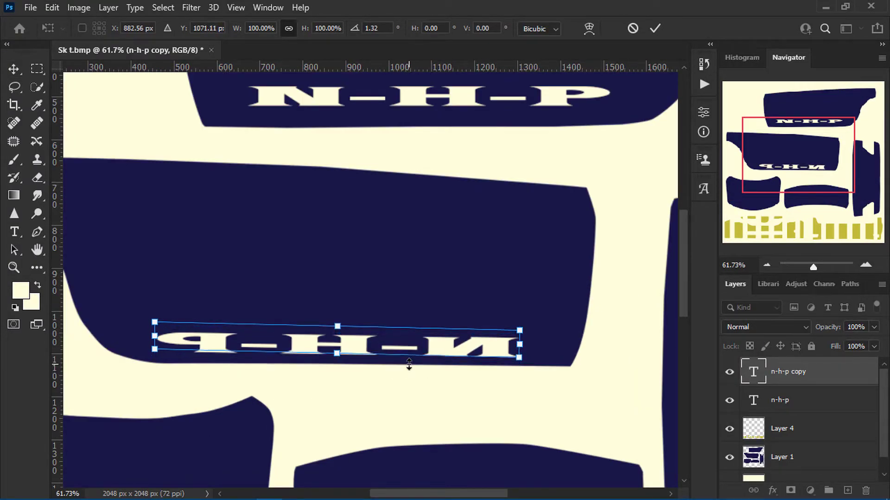
pyautogui.moveTo(533, 327); pyautogui.dragTo(532, 328)
pyautogui.click(655, 29)
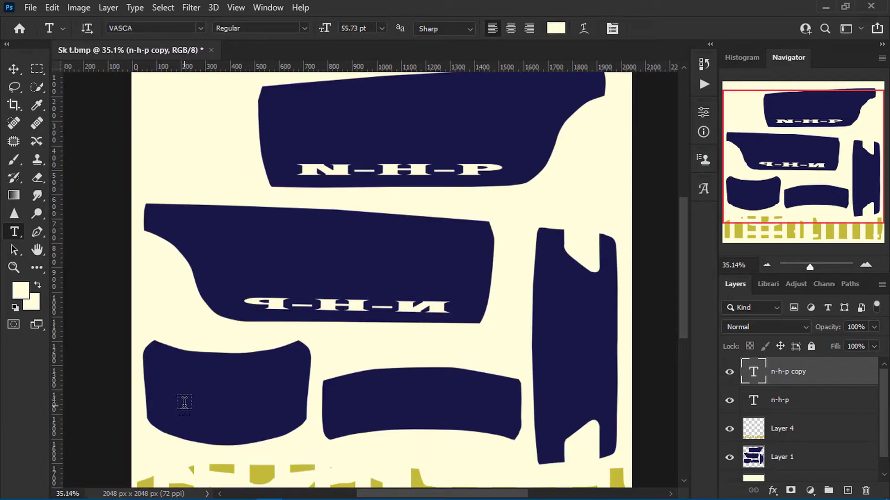
# Add the text "POLICE" to the small panel below the mirrored lettering and enlarge it to about 184% near the panel's middle.
pyautogui.click(184, 403)
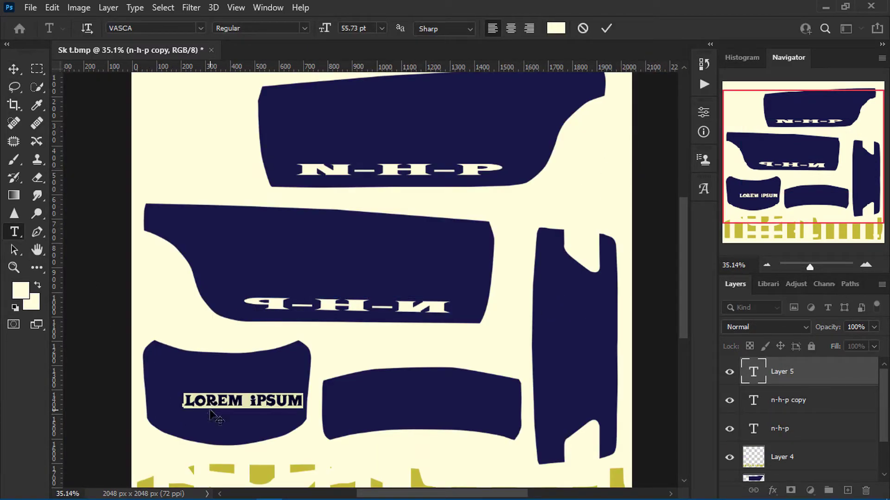
pyautogui.write('po')
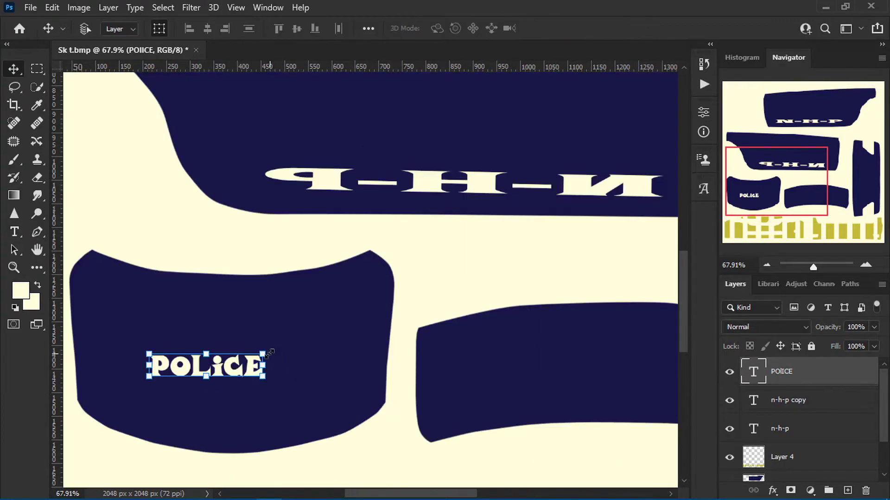
pyautogui.moveTo(267, 354); pyautogui.dragTo(290, 353)
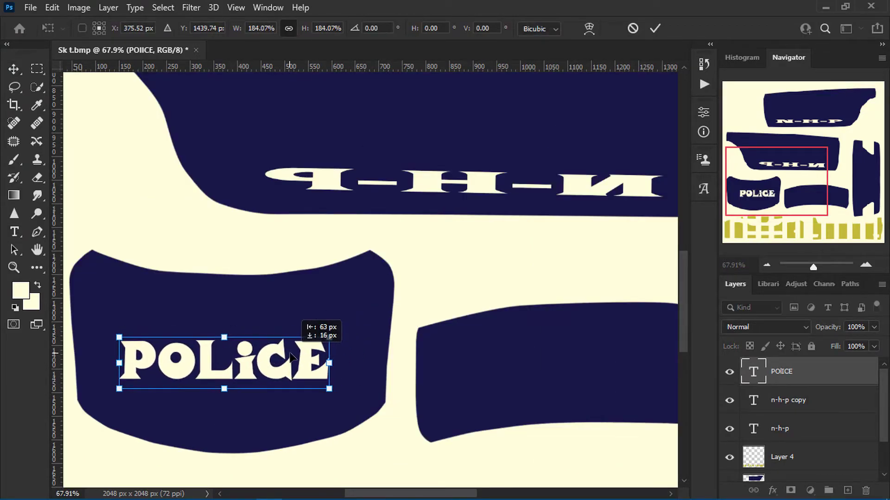
pyautogui.press('Return')
pyautogui.keyDown('alt'); pyautogui.scroll(-3, 287, 298); pyautogui.keyUp('alt')
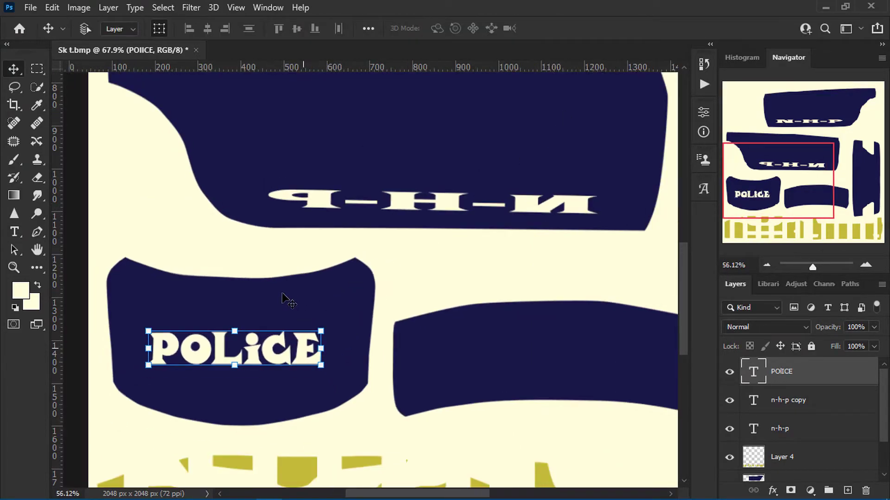
# Copy the POLICE text onto the tall panel and rotate it 89.30° counter-clockwise so it reads upward.
pyautogui.keyDown('alt'); pyautogui.scroll(-3, 288, 314); pyautogui.keyUp('alt')
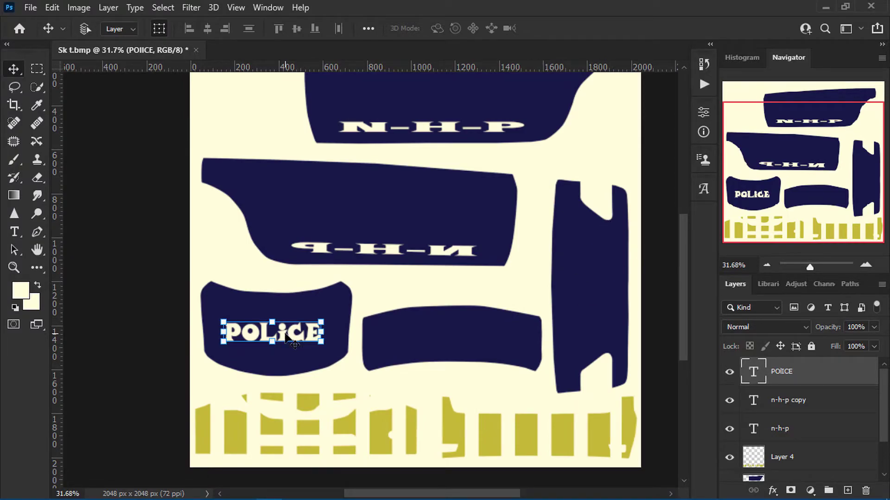
pyautogui.keyDown('alt'); pyautogui.moveTo(287, 336); pyautogui.dragTo(598, 250); pyautogui.keyUp('alt')
pyautogui.keyDown('alt'); pyautogui.scroll(5, 603, 252); pyautogui.keyUp('alt')
pyautogui.moveTo(628, 225); pyautogui.dragTo(418, 136)
pyautogui.moveTo(454, 207); pyautogui.dragTo(550, 179)
# Shrink the rotated POLICE text to 41.61% and place it along the tall panel's left edge near its upper end.
pyautogui.keyDown('alt'); pyautogui.scroll(4, 552, 177); pyautogui.keyUp('alt')
pyautogui.moveTo(569, 149); pyautogui.dragTo(583, 173)
pyautogui.keyDown('alt'); pyautogui.scroll(-2, 550, 231); pyautogui.keyUp('alt')
pyautogui.keyDown('alt'); pyautogui.scroll(-7, 546, 204); pyautogui.keyUp('alt')
pyautogui.keyDown('alt'); pyautogui.scroll(2, 521, 200); pyautogui.keyUp('alt')
pyautogui.moveTo(498, 237); pyautogui.dragTo(496, 229)
pyautogui.moveTo(489, 199); pyautogui.dragTo(485, 195)
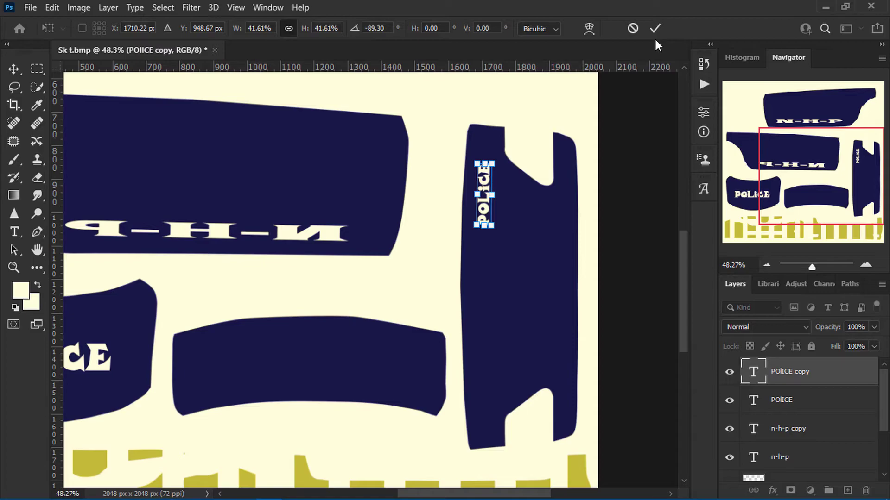
pyautogui.click(655, 28)
pyautogui.keyDown('alt'); pyautogui.scroll(-4, 551, 216); pyautogui.keyUp('alt')
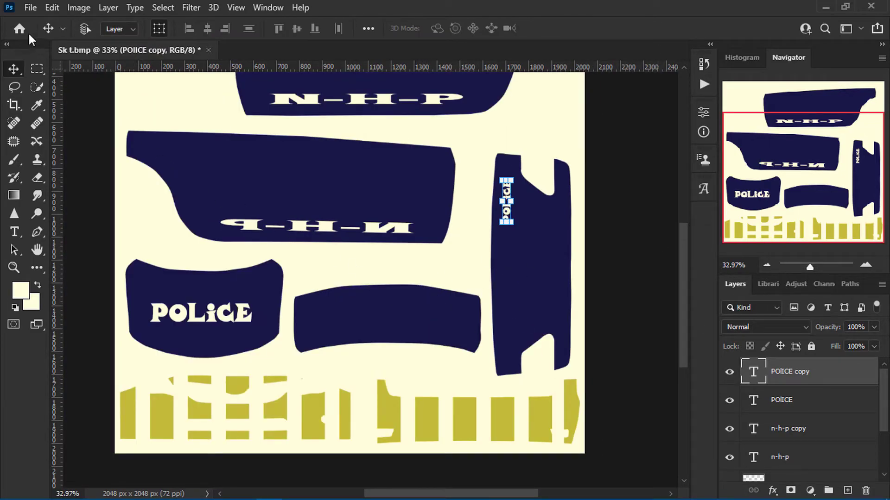
# Open the nhp badge image from the Desktop.
pyautogui.click(31, 8)
pyautogui.click(54, 38)
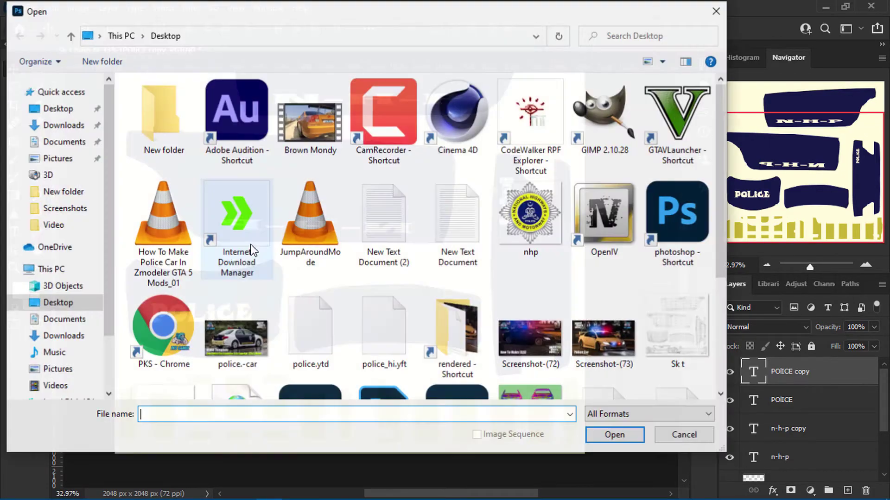
pyautogui.click(548, 228)
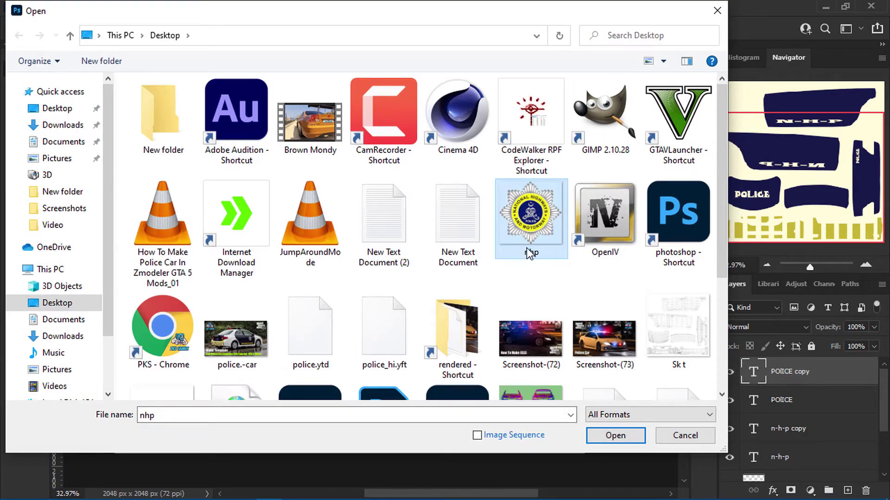
pyautogui.click(622, 430)
# Bring the badge into the livery, enlarge it to 120.29% and place it above the mirrored N-H-P text on the second side panel.
pyautogui.scroll(5, 359, 292)
pyautogui.scroll(-5, 358, 278)
pyautogui.moveTo(406, 262); pyautogui.dragTo(358, 198)
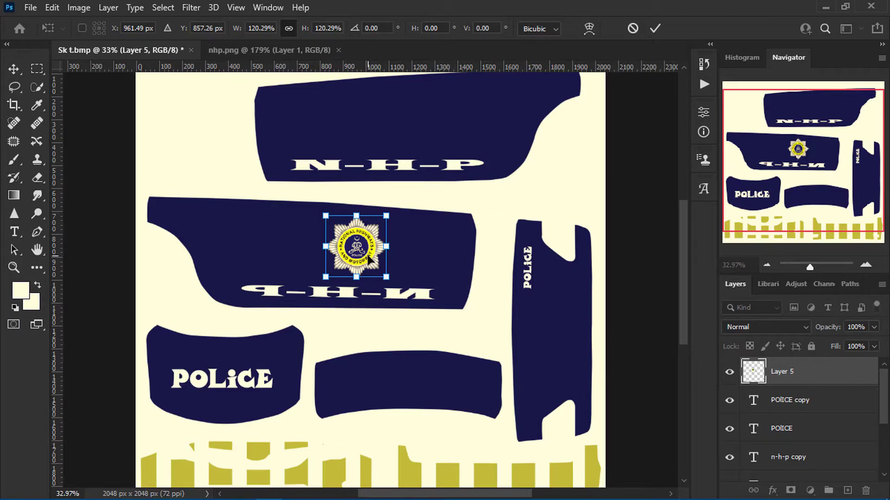
pyautogui.keyDown('alt'); pyautogui.scroll(2, 369, 259); pyautogui.keyUp('alt')
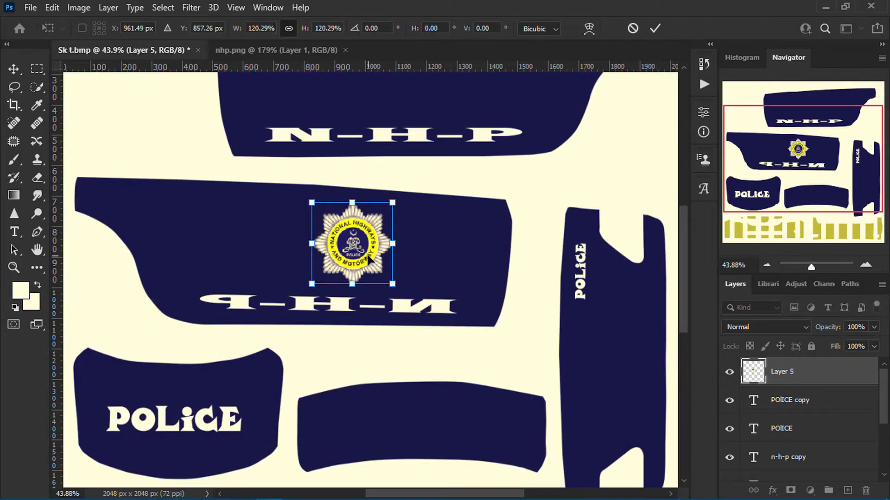
pyautogui.keyDown('alt'); pyautogui.scroll(-1, 369, 260); pyautogui.keyUp('alt')
pyautogui.click(654, 28)
# Duplicate the badge and place the copy above the N-H-P text on the first side panel.
pyautogui.hotkey('ctrl', 'j')
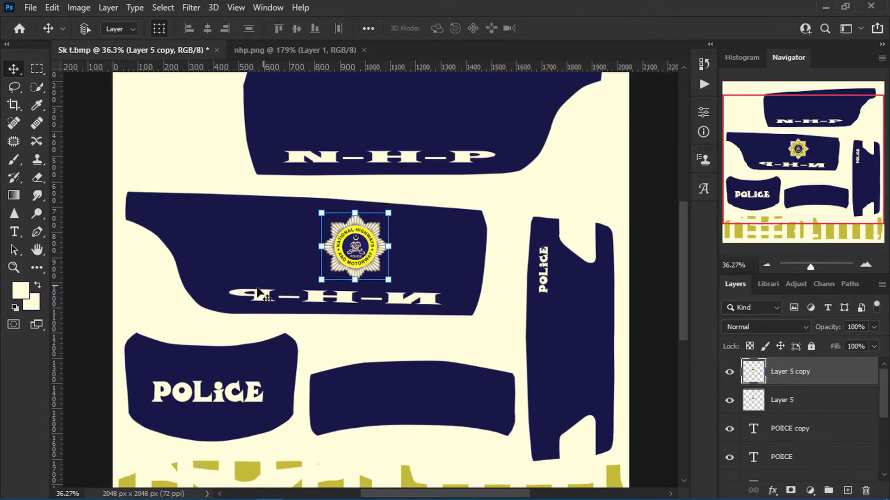
pyautogui.keyDown('alt'); pyautogui.scroll(-1, 274, 280); pyautogui.keyUp('alt')
pyautogui.moveTo(352, 251); pyautogui.dragTo(389, 138)
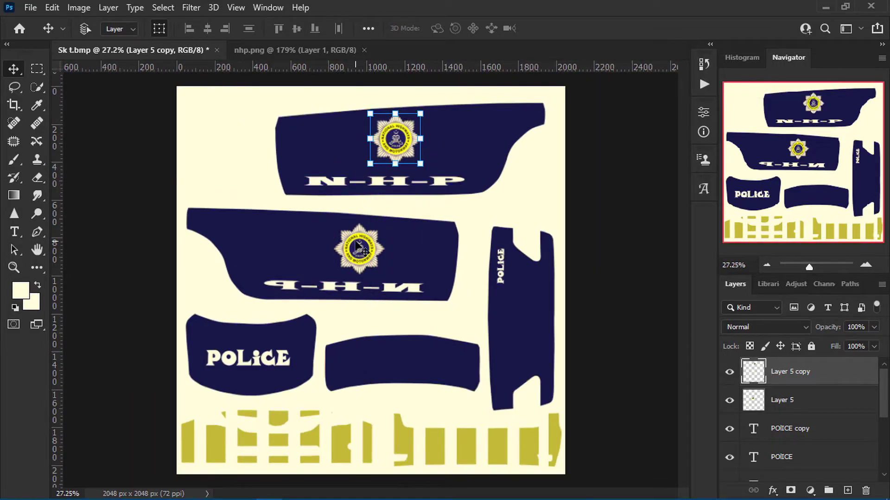
# Flip the badge on the second side panel horizontally.
pyautogui.click(769, 399)
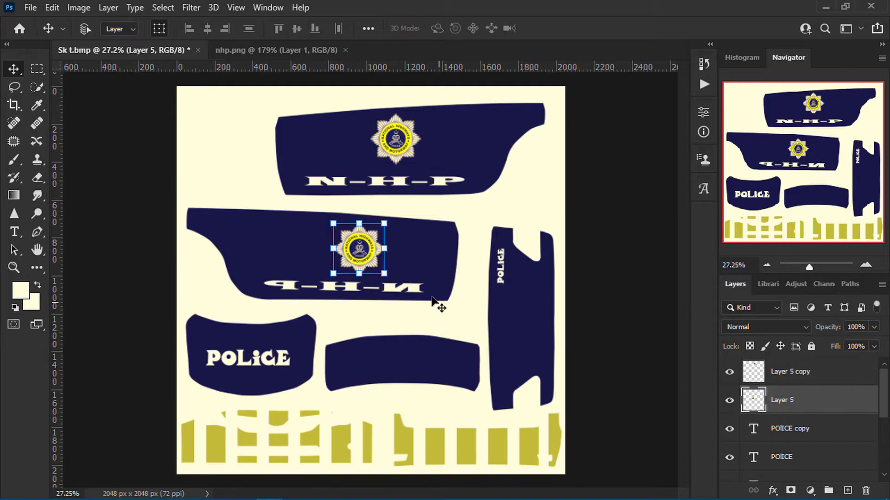
pyautogui.keyDown('alt'); pyautogui.scroll(3, 352, 258); pyautogui.keyUp('alt')
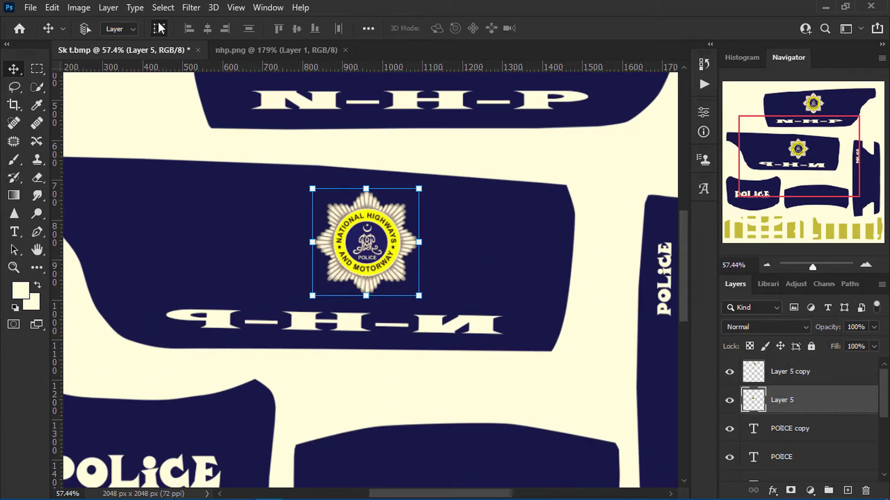
pyautogui.click(51, 8)
pyautogui.moveTo(115, 326)
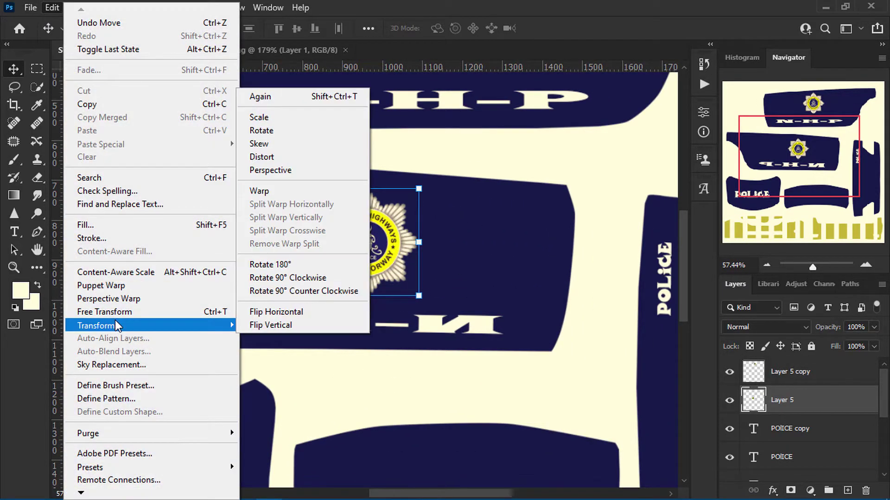
pyautogui.click(277, 312)
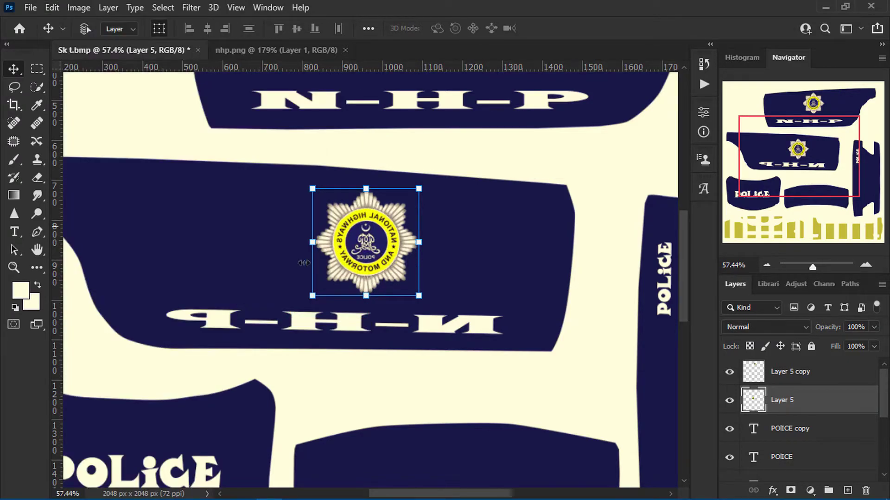
pyautogui.keyDown('alt'); pyautogui.scroll(-2, 360, 270); pyautogui.keyUp('alt')
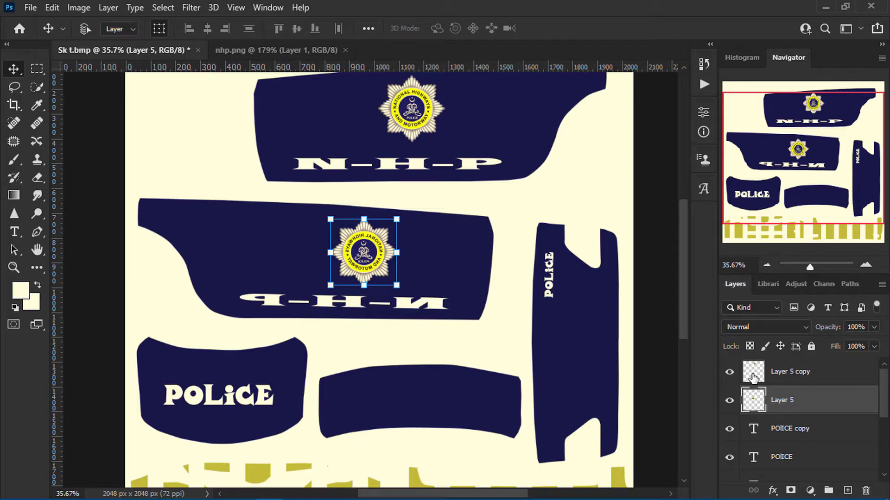
# Duplicate the unmirrored badge onto the lower part of the tall panel and rotate it about 91° counter-clockwise.
pyautogui.click(752, 378)
pyautogui.hotkey('ctrl', 'j')
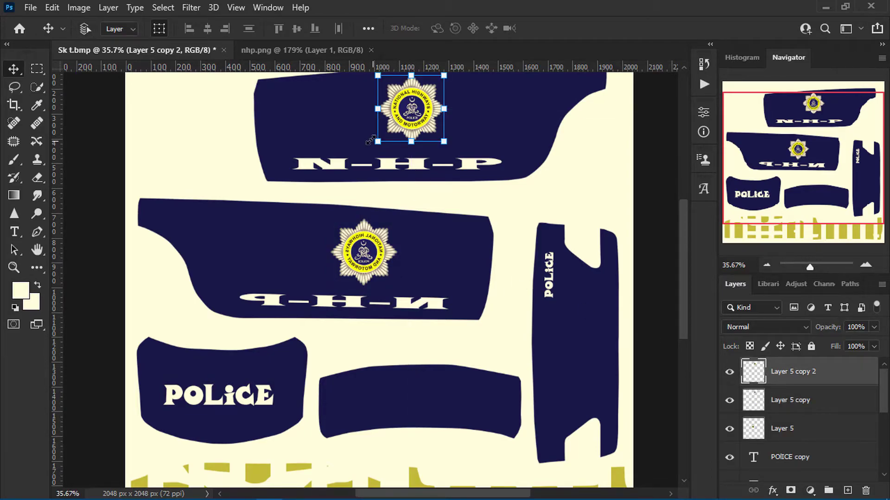
pyautogui.keyDown('alt'); pyautogui.scroll(-3, 403, 184); pyautogui.keyUp('alt')
pyautogui.moveTo(391, 145); pyautogui.dragTo(515, 367)
pyautogui.keyDown('alt'); pyautogui.scroll(6, 515, 367); pyautogui.keyUp('alt')
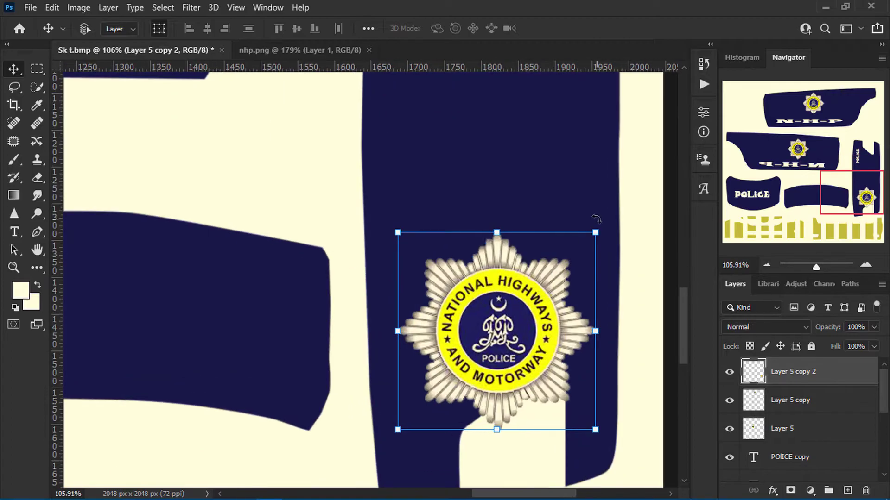
pyautogui.moveTo(596, 219); pyautogui.dragTo(358, 203)
pyautogui.keyDown('alt'); pyautogui.scroll(-1, 556, 194); pyautogui.keyUp('alt')
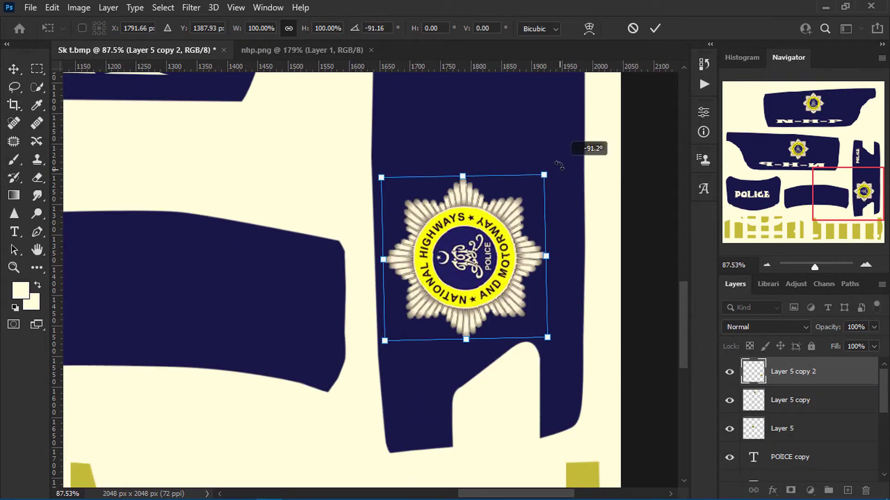
# Shrink the rotated badge to a small emblem and position it directly below the vertical POLICE text.
pyautogui.moveTo(546, 177); pyautogui.dragTo(480, 233)
pyautogui.moveTo(440, 283); pyautogui.dragTo(481, 138)
pyautogui.keyDown('alt'); pyautogui.scroll(-8, 432, 318); pyautogui.keyUp('alt')
pyautogui.moveTo(453, 248); pyautogui.dragTo(453, 314)
pyautogui.keyDown('alt'); pyautogui.scroll(5, 453, 310); pyautogui.keyUp('alt')
pyautogui.moveTo(487, 259); pyautogui.dragTo(405, 153)
pyautogui.press('Return')
pyautogui.keyDown('alt'); pyautogui.scroll(-3, 522, 244); pyautogui.keyUp('alt')
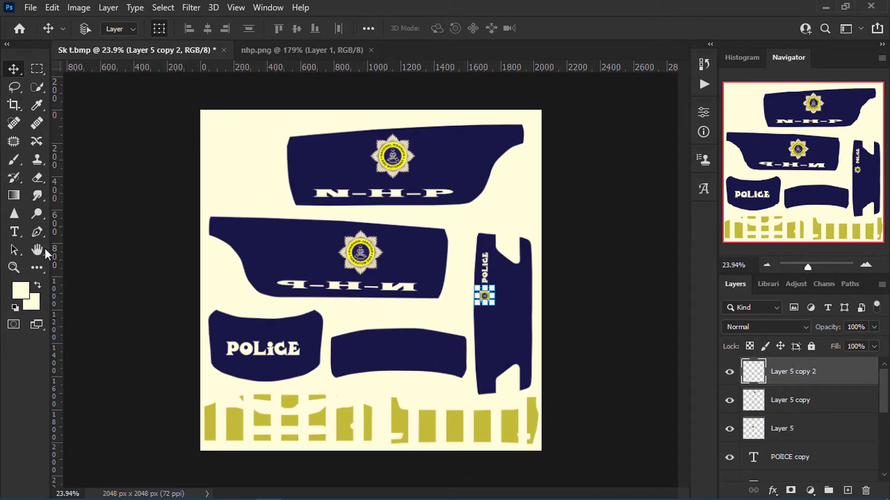
# Add the two-line text "PKS GAMER" to the empty area of the second side panel beside the badge.
pyautogui.click(14, 232)
pyautogui.keyDown('alt'); pyautogui.scroll(3, 276, 254); pyautogui.keyUp('alt')
pyautogui.click(256, 260)
pyautogui.write('PkS')
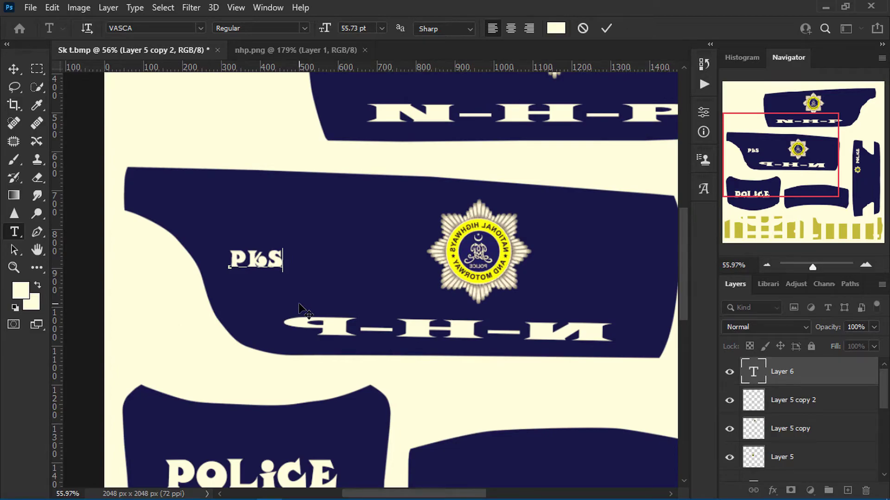
pyautogui.write(' GAMER')
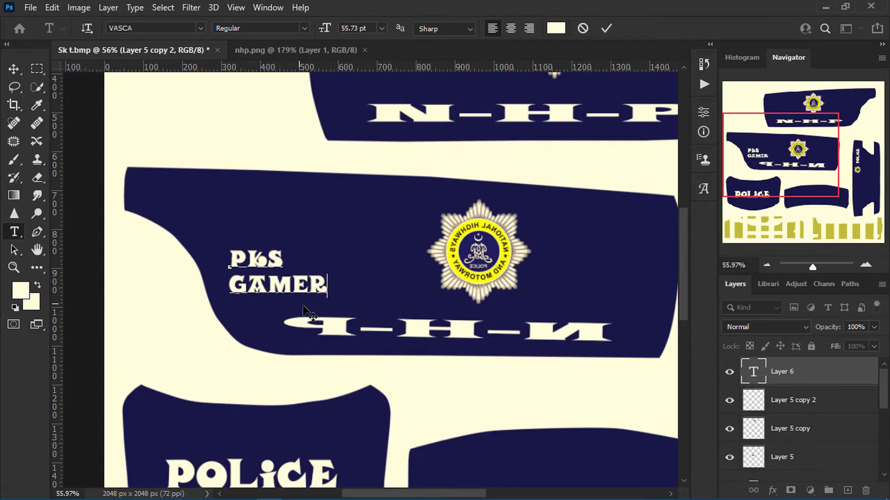
# Change the PKS GAMER text's font to Trajan Color.
pyautogui.moveTo(299, 304); pyautogui.dragTo(281, 295)
pyautogui.moveTo(267, 272); pyautogui.dragTo(191, 235)
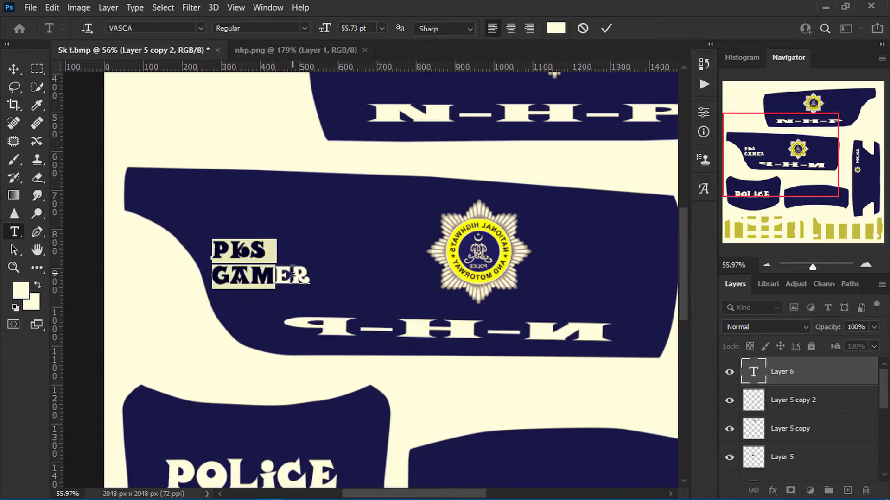
pyautogui.moveTo(309, 275); pyautogui.dragTo(200, 239)
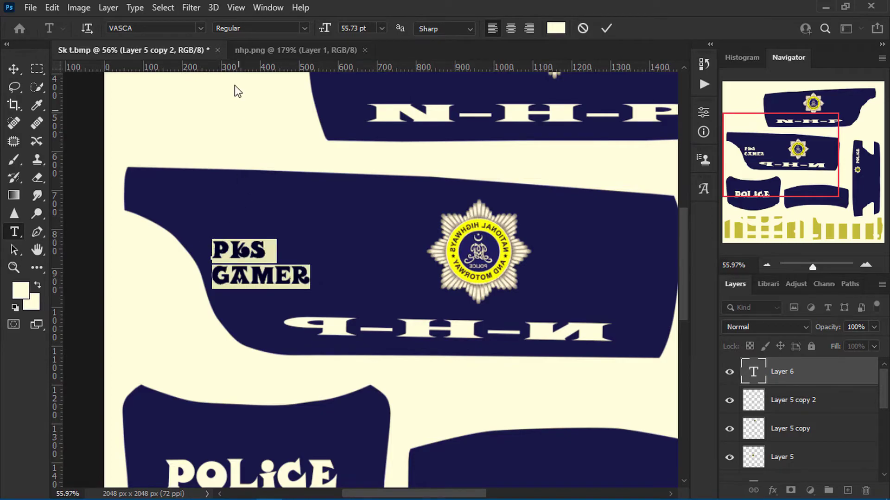
pyautogui.click(200, 28)
pyautogui.scroll(-10, 221, 84)
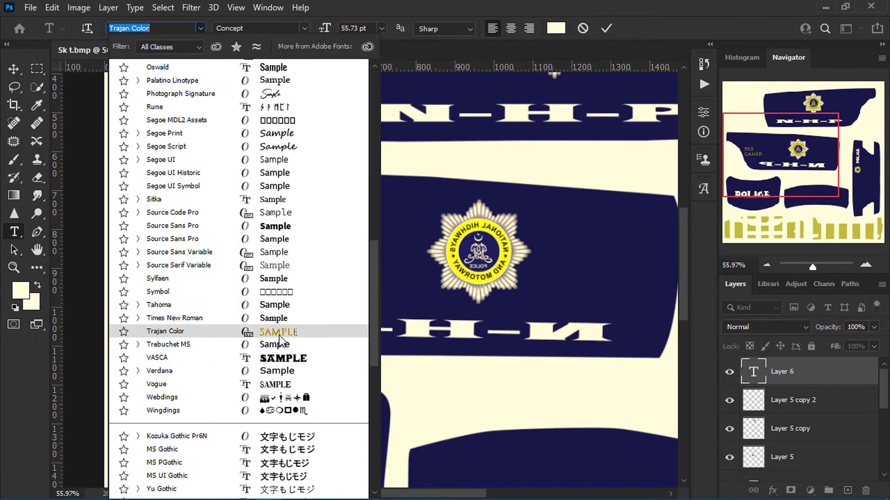
pyautogui.click(280, 342)
pyautogui.click(607, 28)
pyautogui.click(338, 227)
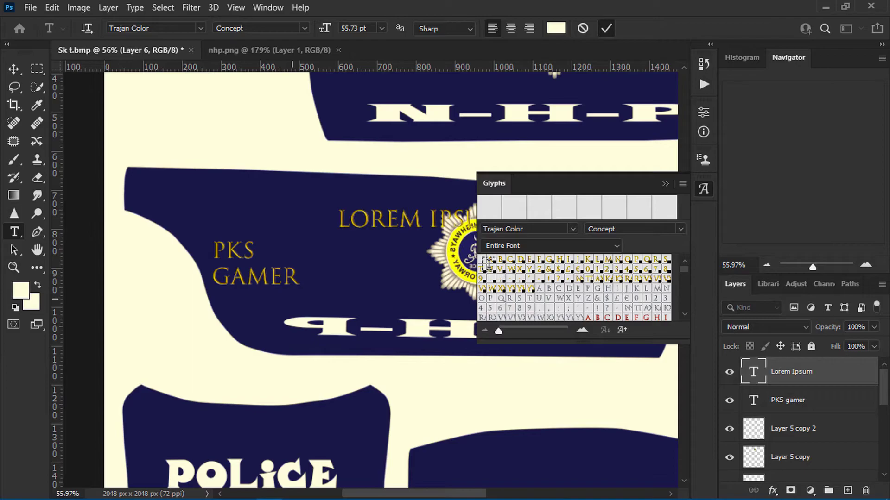
pyautogui.press('Escape')
# Scale the PKS GAMER text to 58.14% and place it between the badge and the mirrored N-H-P lettering.
pyautogui.press('v')
pyautogui.moveTo(306, 235); pyautogui.dragTo(415, 293)
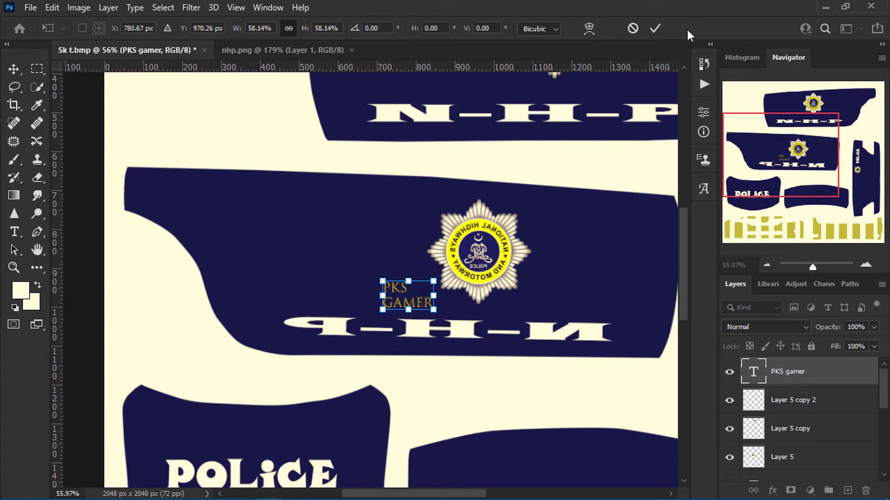
pyautogui.click(654, 29)
# Duplicate the PKS GAMER text onto the first side panel, at the badge's lower left above the N-H-P text.
pyautogui.hotkey('ctrl', 'j')
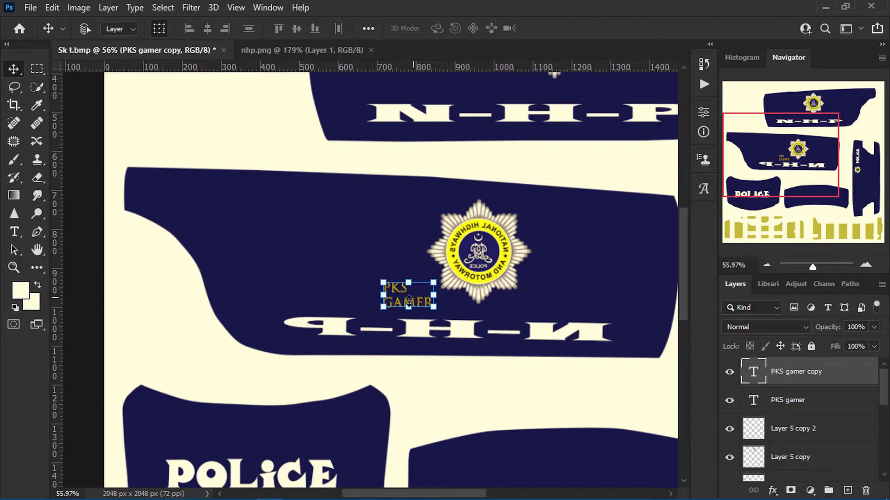
pyautogui.moveTo(404, 290); pyautogui.dragTo(390, 130)
pyautogui.scroll(-2, 412, 250)
pyautogui.keyDown('alt'); pyautogui.scroll(2, 467, 143); pyautogui.keyUp('alt')
pyautogui.click(290, 398)
pyautogui.moveTo(364, 192); pyautogui.dragTo(338, 195)
pyautogui.keyDown('alt'); pyautogui.scroll(-1, 301, 398); pyautogui.keyUp('alt')
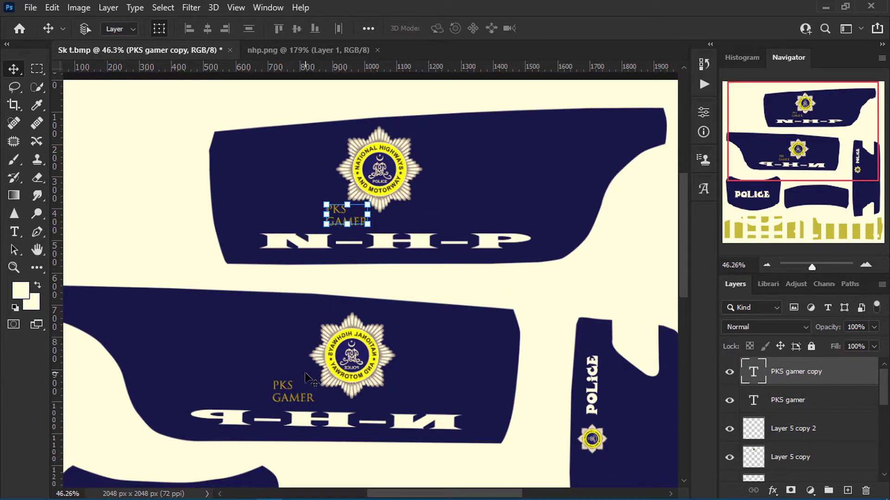
# Move the second side panel's PKS GAMER text to the badge's lower right, flipped horizontally and tucked close to the badge.
pyautogui.click(795, 401)
pyautogui.moveTo(292, 392); pyautogui.dragTo(404, 396)
pyautogui.click(53, 7)
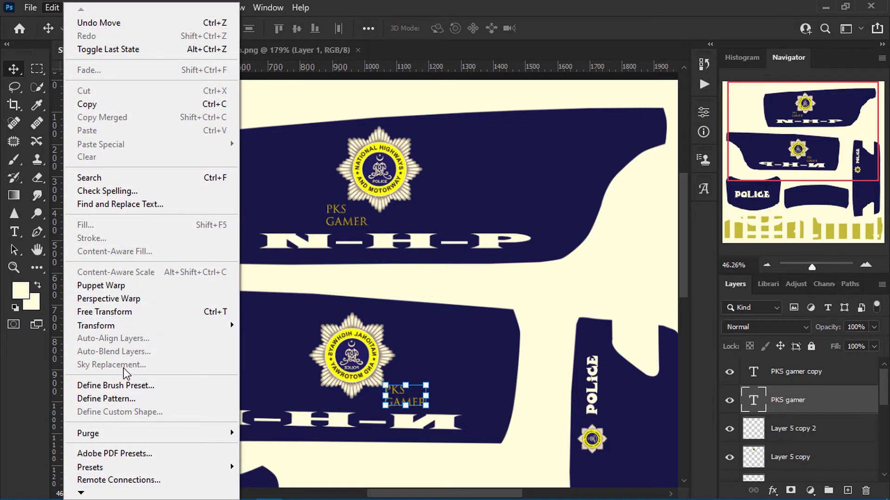
pyautogui.moveTo(108, 327)
pyautogui.click(292, 313)
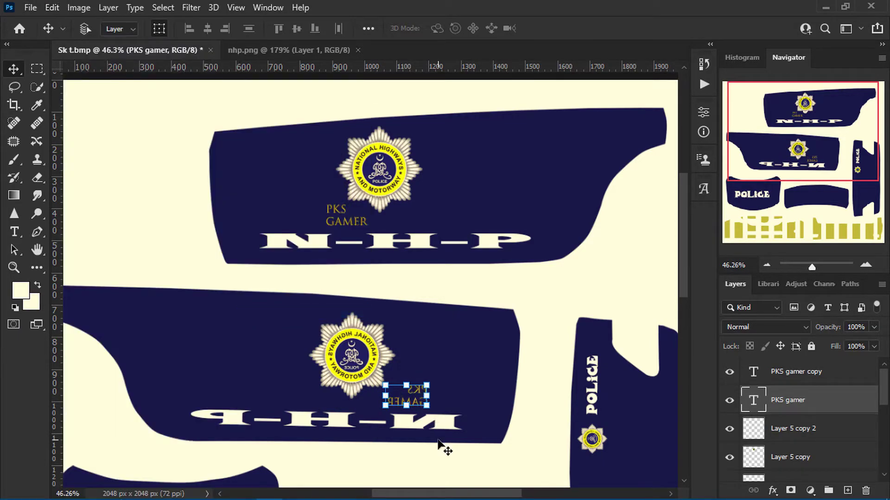
pyautogui.keyDown('alt'); pyautogui.scroll(4, 406, 394); pyautogui.keyUp('alt')
pyautogui.moveTo(408, 357); pyautogui.dragTo(372, 365)
pyautogui.hotkey('ctrl', '0')
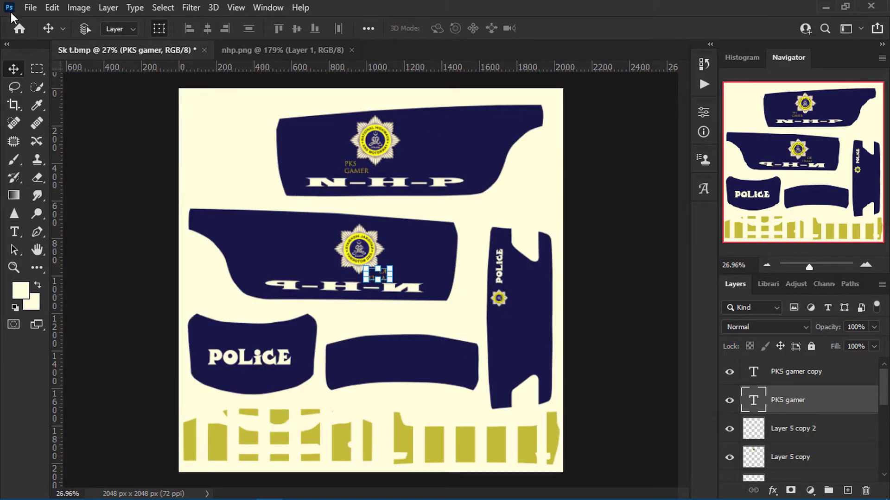
# Export the livery for web as a 2048 × 2048 px PNG-24 to the Desktop, using the existing Skin2.png file name.
pyautogui.click(30, 8)
pyautogui.moveTo(47, 211)
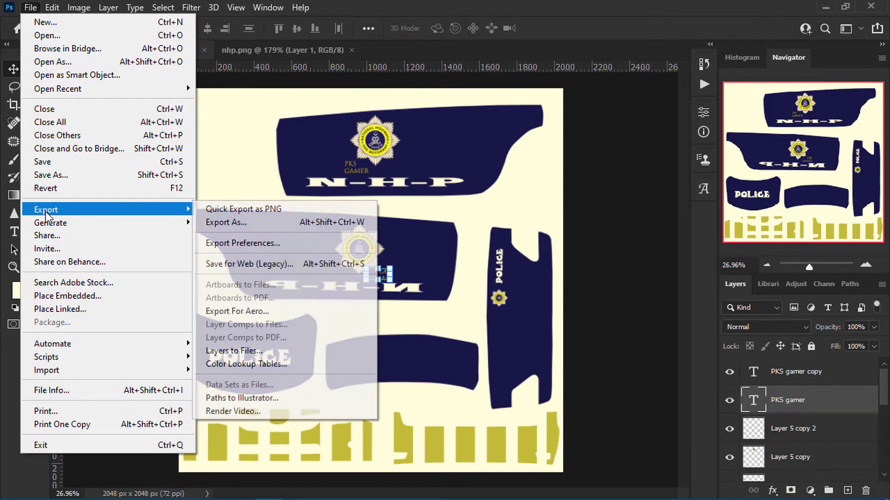
pyautogui.click(298, 264)
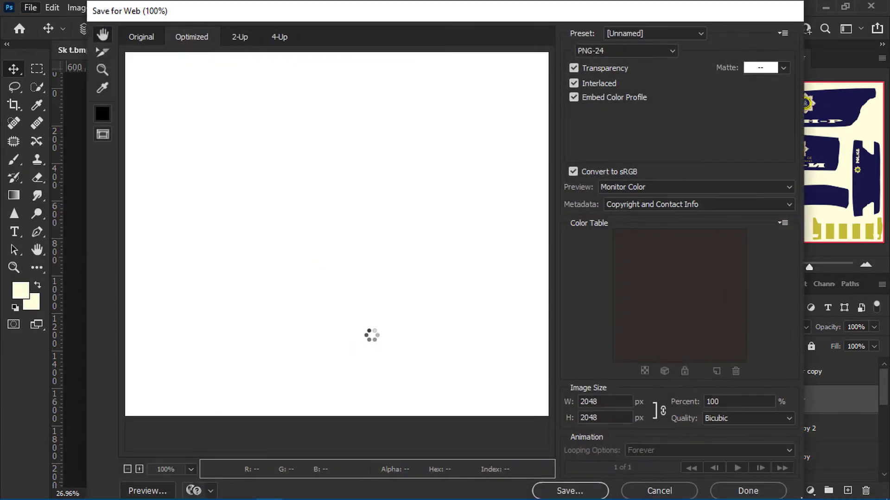
pyautogui.click(570, 490)
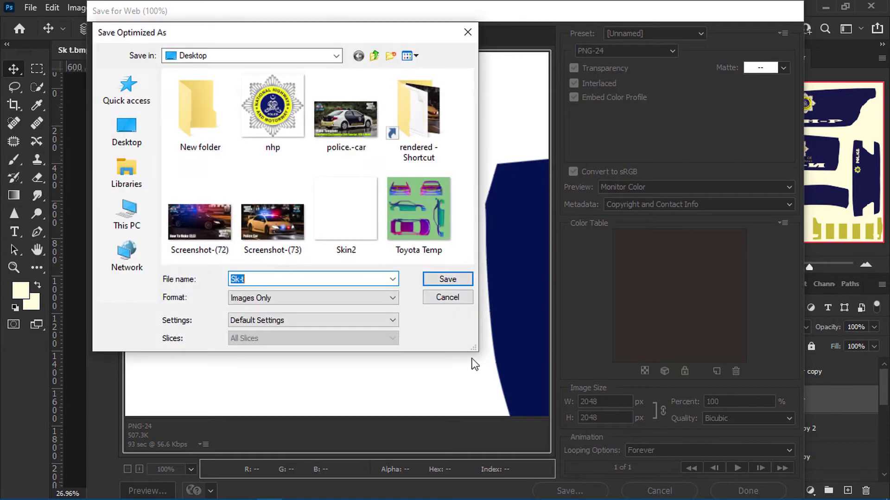
pyautogui.click(347, 220)
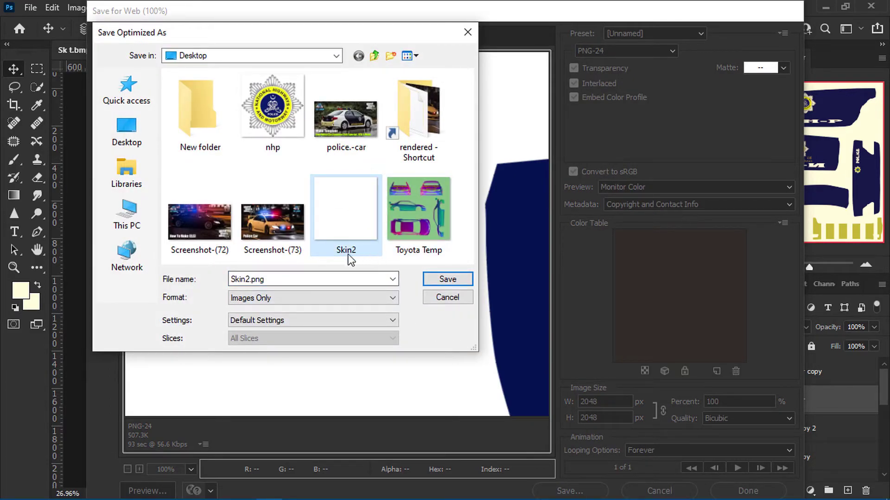
pyautogui.click(448, 279)
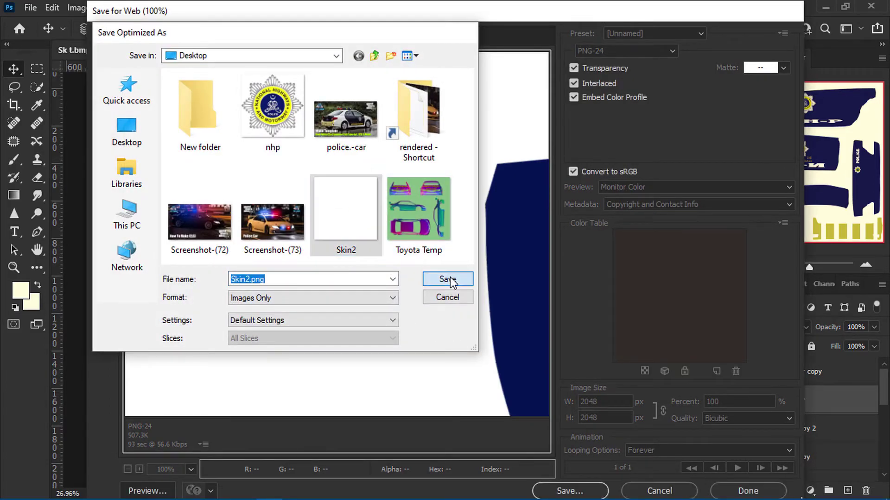
# Confirm replacing the existing Skin2.png on the Desktop and switch to the car model in ZModeler.
pyautogui.click(549, 290)
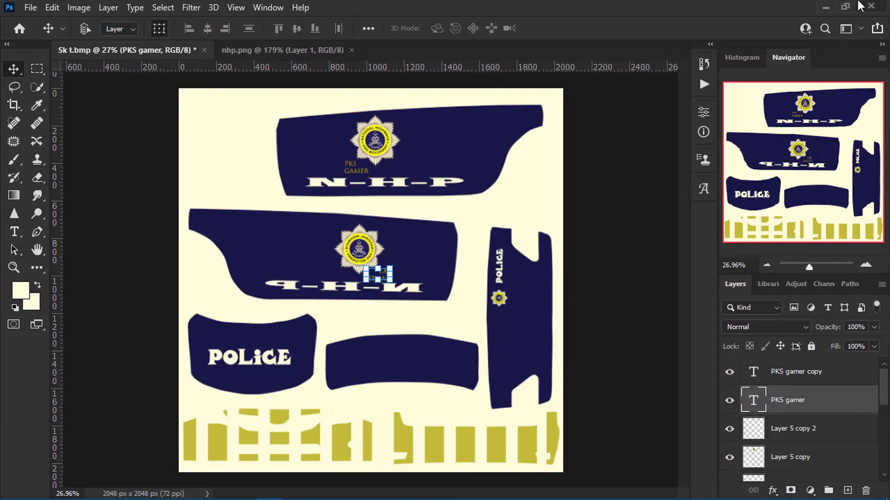
pyautogui.click(825, 6)
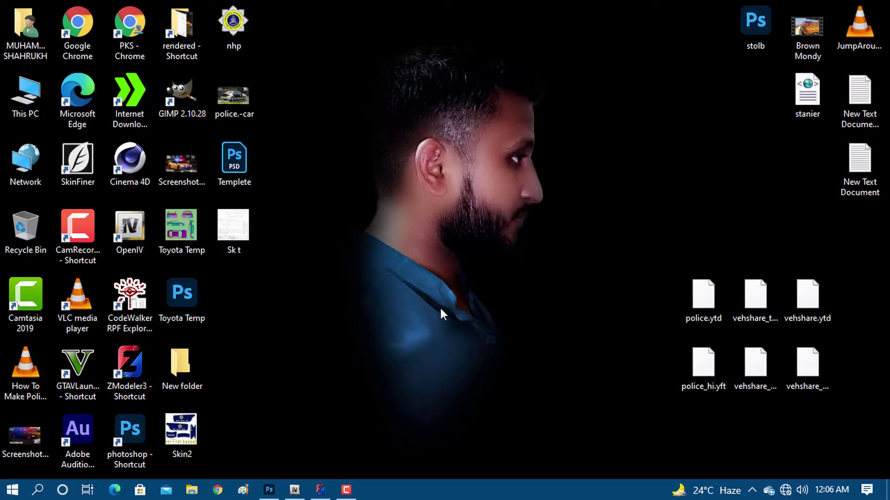
pyautogui.click(321, 490)
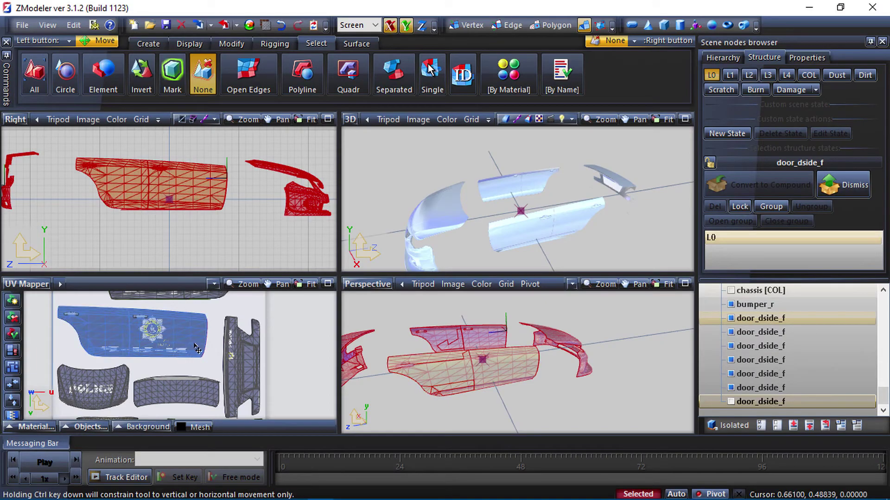
pyautogui.scroll(-2, 242, 361)
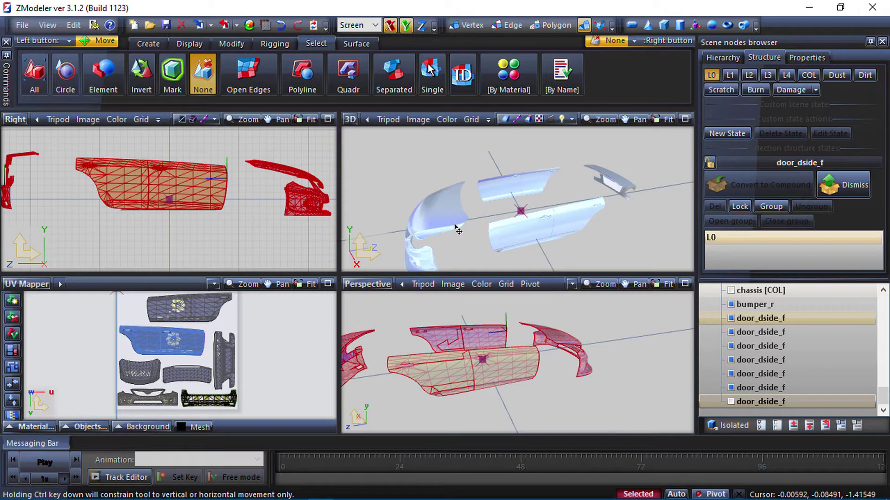
# Keep the main body mesh hidden and reselect all the separated livery parts with the Quadr selection.
pyautogui.click(729, 401)
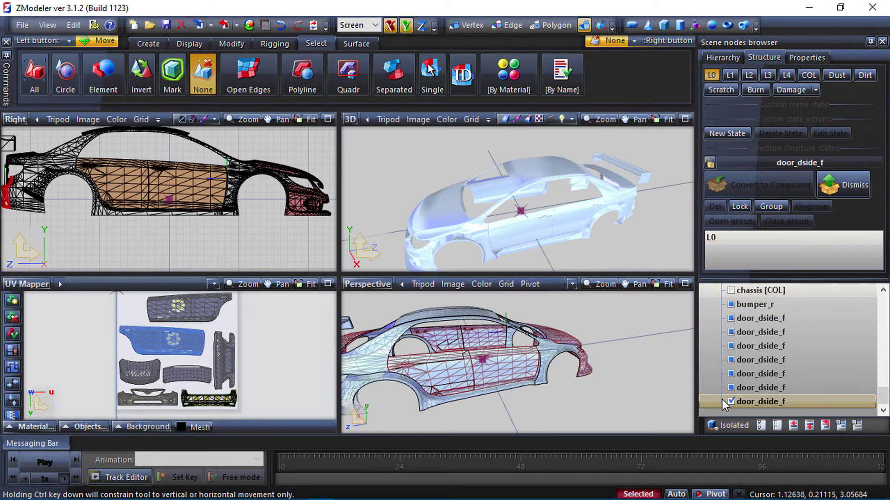
pyautogui.click(730, 401)
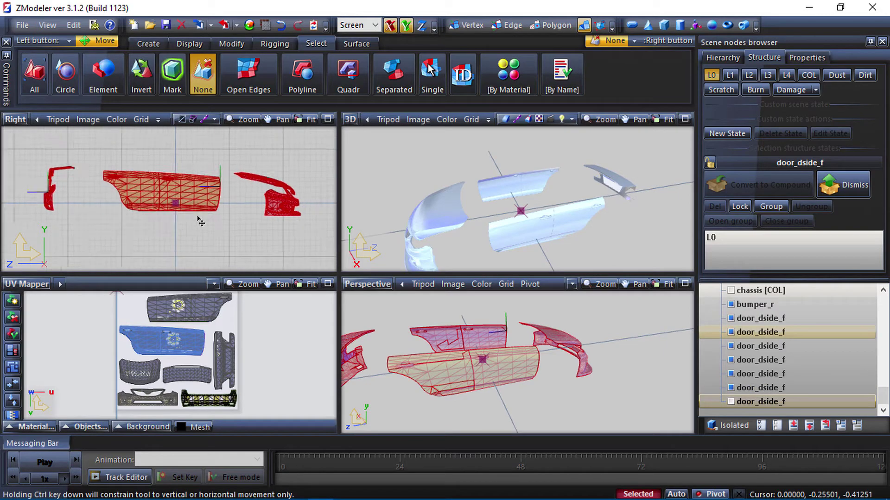
pyautogui.rightClick(96, 152)
pyautogui.rightClick(356, 92)
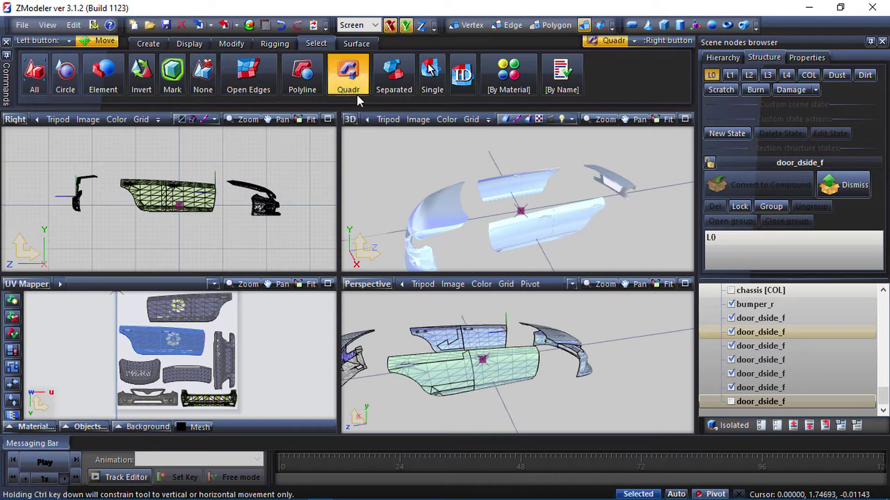
pyautogui.moveTo(288, 165); pyautogui.dragTo(4, 242, button='right')
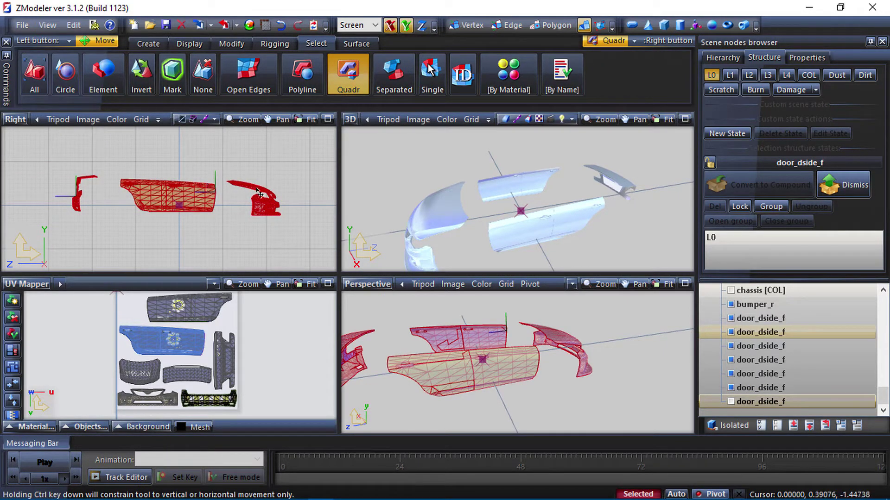
pyautogui.scroll(-2, 530, 366)
pyautogui.moveTo(504, 370)
pyautogui.mouseDown(button='middle')
pyautogui.moveTo(584, 366)
pyautogui.moveTo(507, 371)
pyautogui.mouseUp(button='middle')
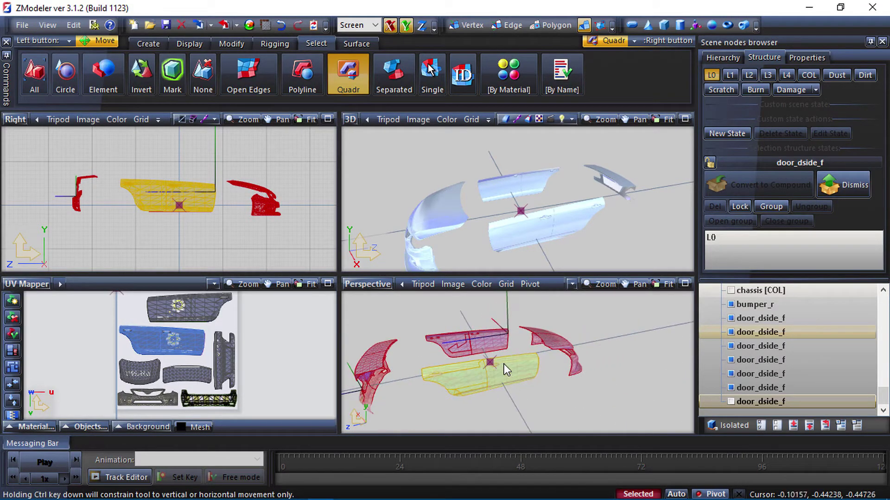
# Assign the skin2vehicle_generic material to the polygons of all selected livery parts and apply it.
pyautogui.click(798, 60)
pyautogui.click(718, 258)
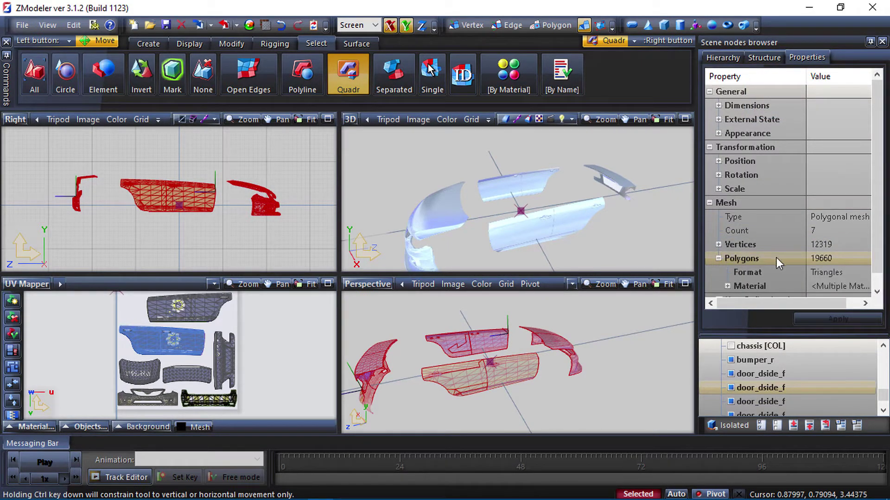
pyautogui.click(832, 289)
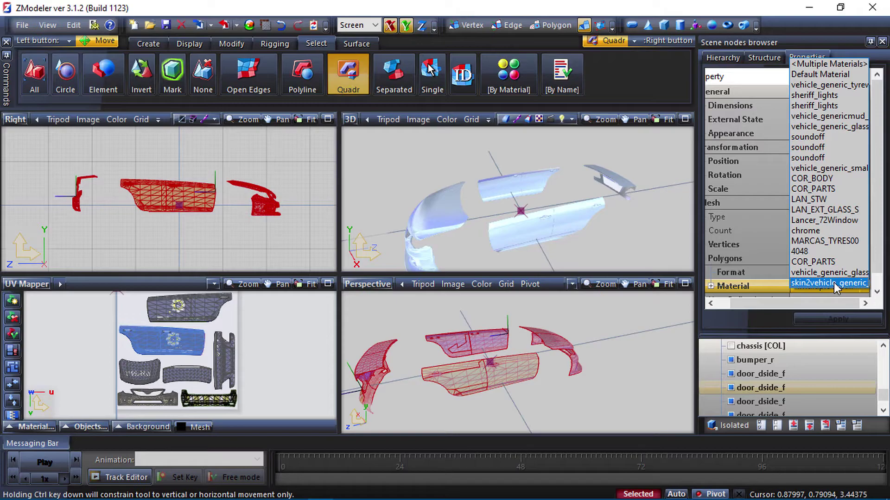
pyautogui.click(833, 283)
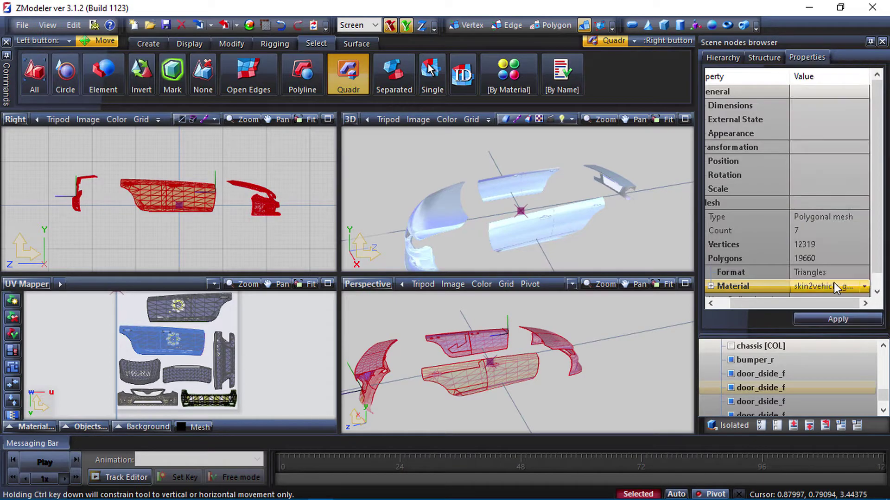
pyautogui.click(831, 317)
# Examine the livery on both sides of the 3D model, checking the orientation of the badges, PKS GAMER and N-H-P lettering.
pyautogui.moveTo(466, 219); pyautogui.dragTo(488, 210, button='middle')
pyautogui.scroll(5, 583, 197)
pyautogui.moveTo(579, 207); pyautogui.dragTo(533, 224, button='middle')
pyautogui.scroll(-4, 577, 199)
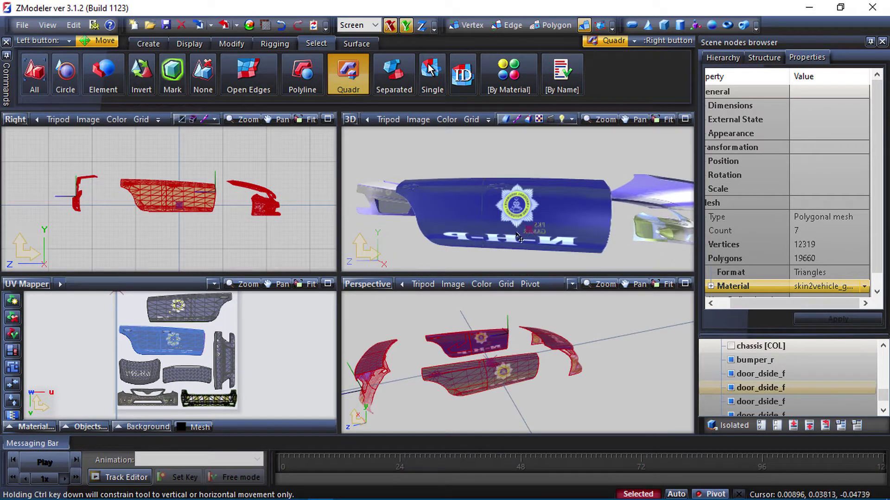
pyautogui.scroll(2, 525, 246)
pyautogui.scroll(3, 468, 229)
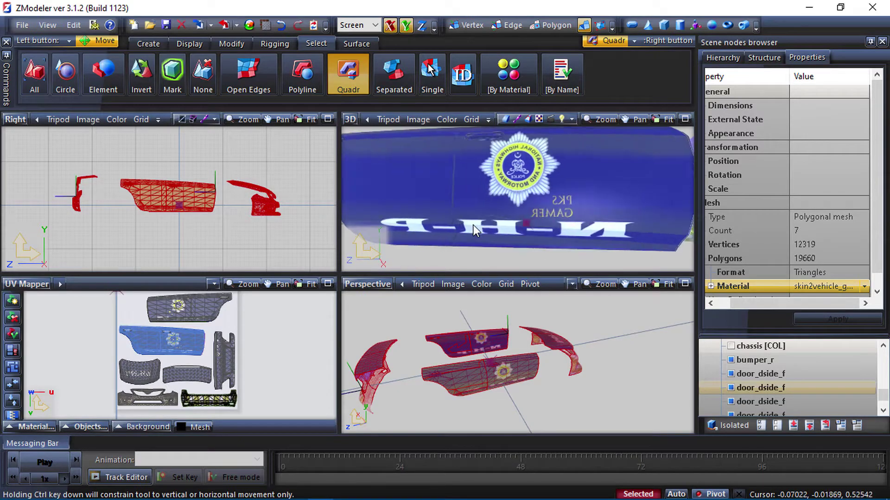
pyautogui.scroll(-6, 493, 246)
pyautogui.moveTo(492, 235); pyautogui.dragTo(593, 238, button='middle')
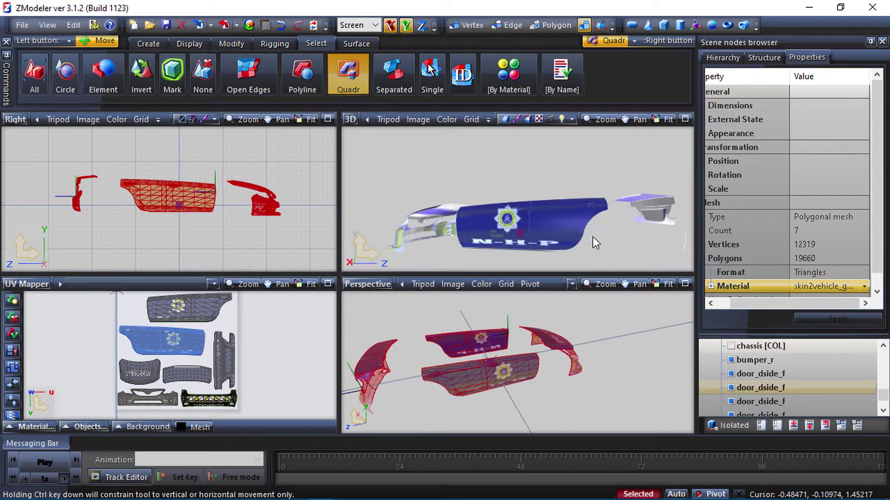
pyautogui.scroll(1, 533, 251)
pyautogui.scroll(3, 481, 241)
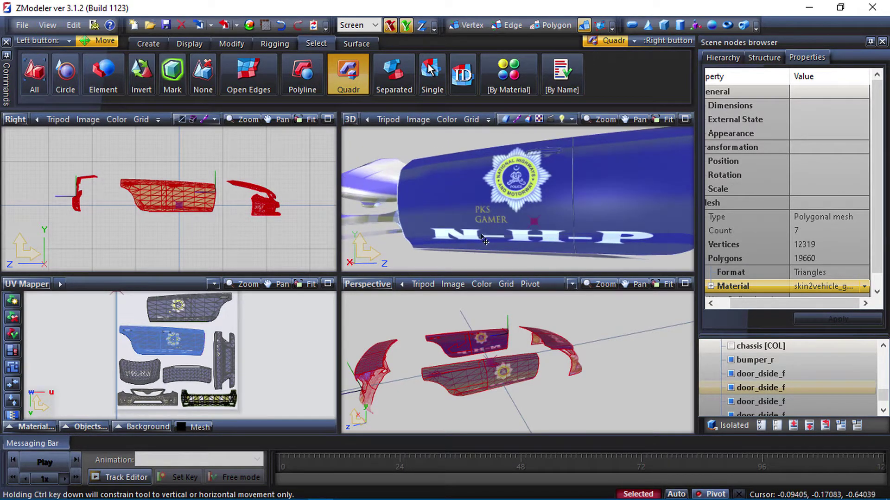
pyautogui.scroll(-3, 484, 241)
pyautogui.scroll(2, 226, 340)
pyautogui.press('alt')
pyautogui.keyDown('alt'); pyautogui.moveTo(589, 208); pyautogui.dragTo(401, 222); pyautogui.keyUp('alt')
pyautogui.scroll(3, 291, 329)
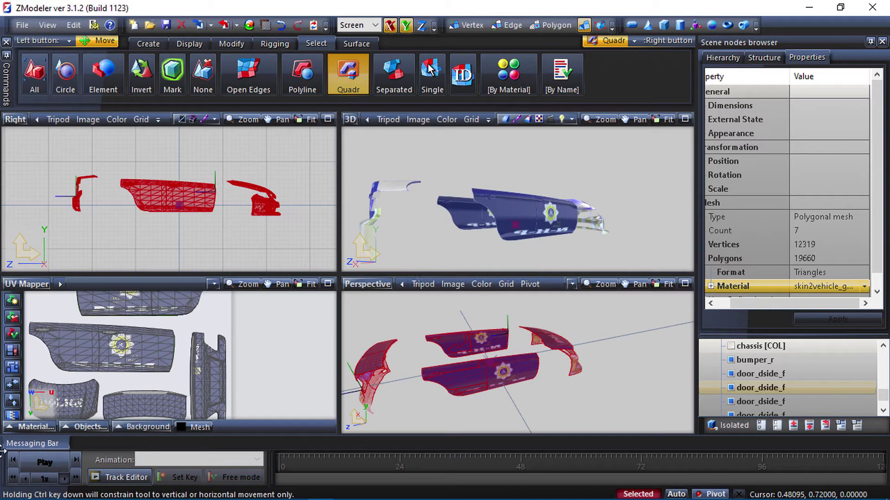
pyautogui.scroll(2, 116, 385)
pyautogui.scroll(-2, 180, 360)
pyautogui.scroll(-2, 268, 353)
pyautogui.scroll(-3, 500, 222)
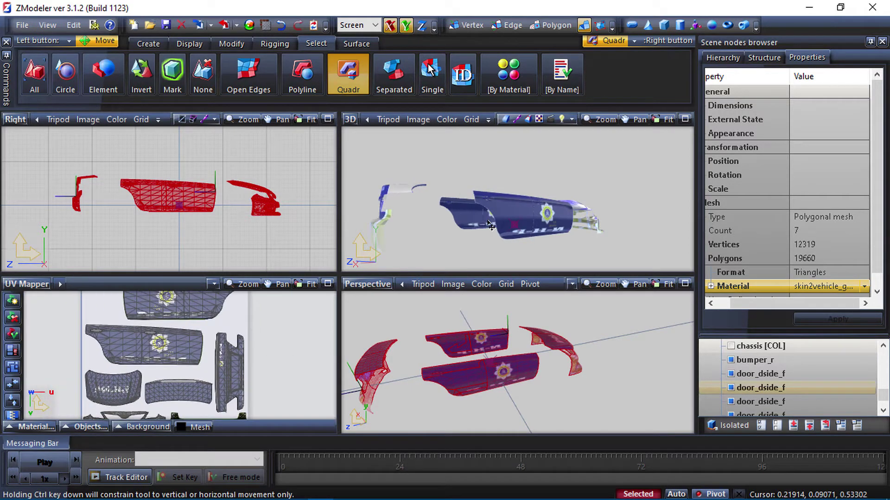
# Switch to Photoshop, flip the second side panel's PKS GAMER text horizontally and place it at the badge's lower left.
pyautogui.click(808, 7)
pyautogui.click(266, 490)
pyautogui.keyDown('alt'); pyautogui.scroll(2, 373, 269); pyautogui.keyUp('alt')
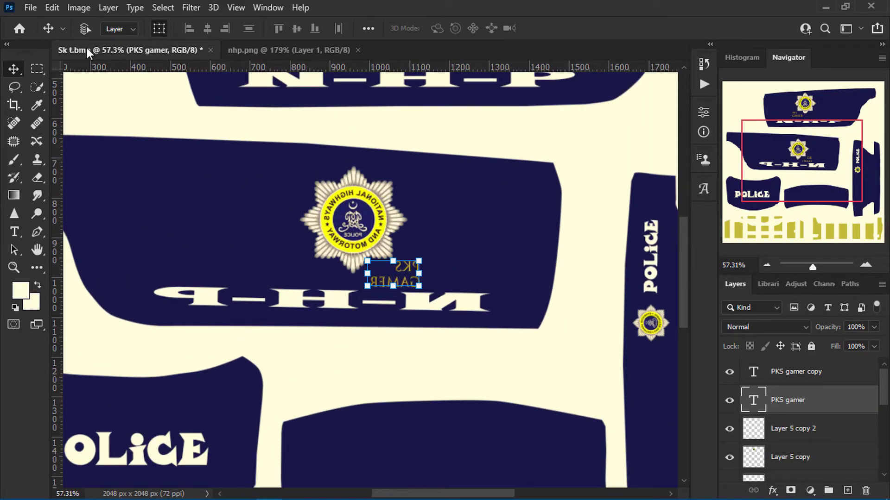
pyautogui.click(61, 8)
pyautogui.moveTo(105, 322)
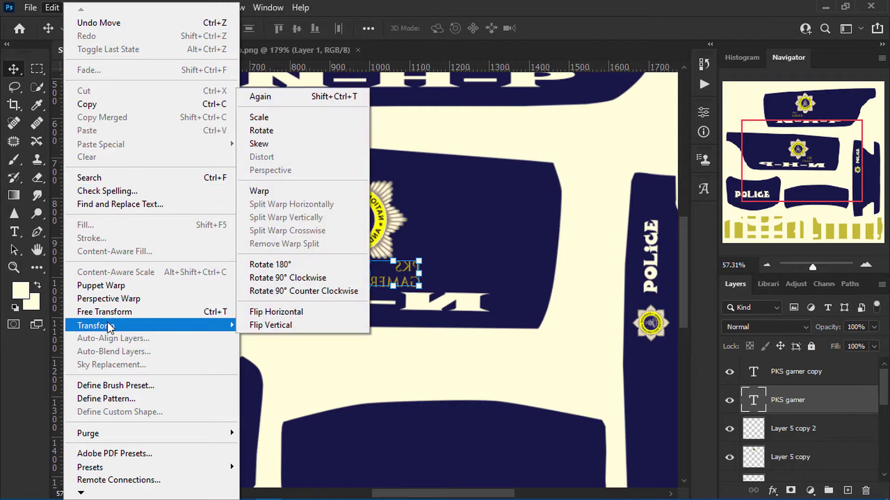
pyautogui.click(265, 312)
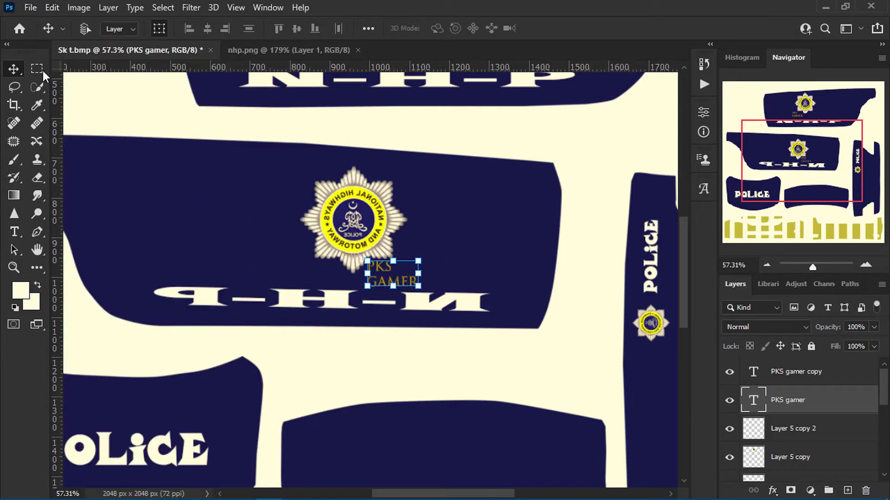
pyautogui.moveTo(382, 276); pyautogui.dragTo(297, 265)
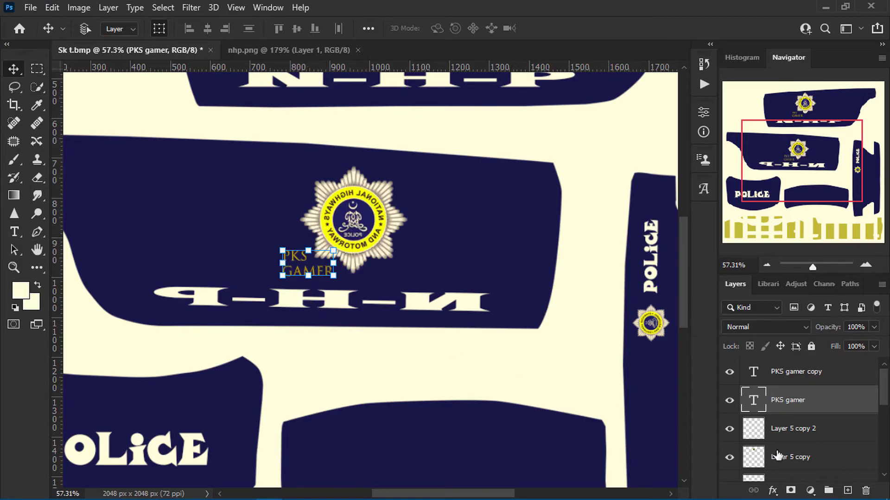
# Flip the second side panel's mirrored N-H-P lettering horizontally.
pyautogui.scroll(-4, 795, 453)
pyautogui.click(783, 457)
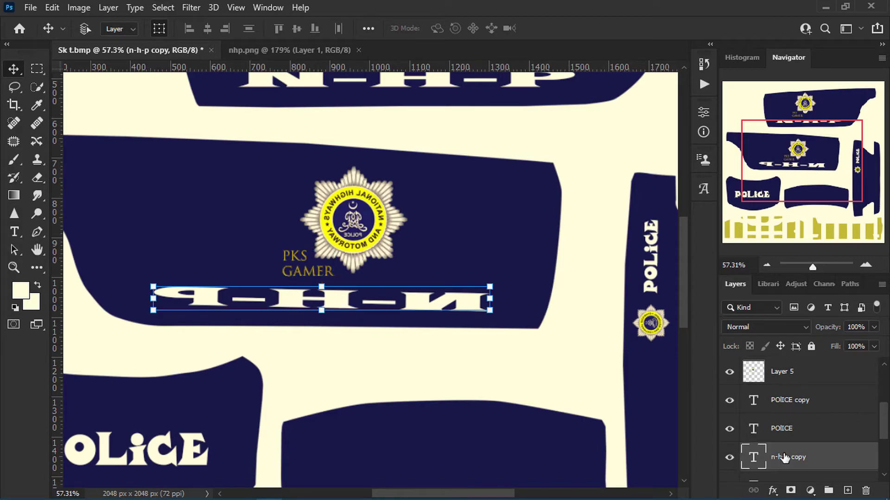
pyautogui.click(56, 8)
pyautogui.moveTo(124, 329)
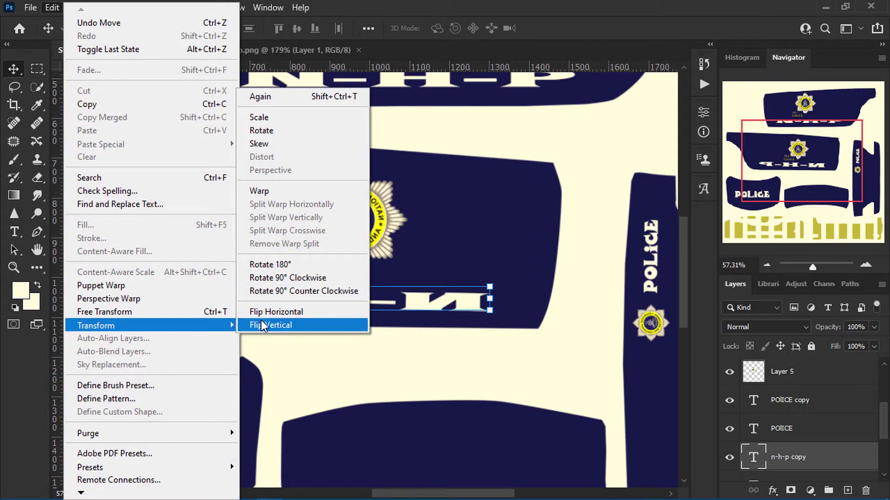
pyautogui.click(260, 324)
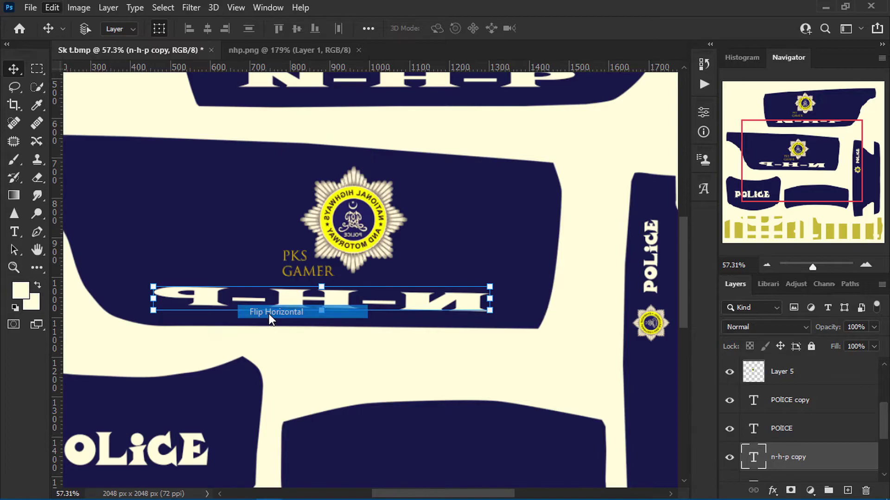
# Flip the second side panel's police badge horizontally.
pyautogui.click(756, 380)
pyautogui.click(53, 8)
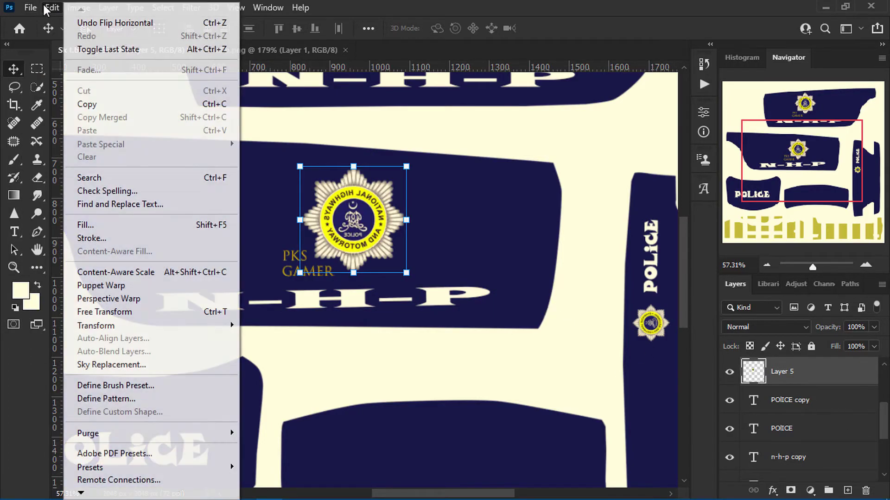
pyautogui.moveTo(183, 324)
pyautogui.click(259, 314)
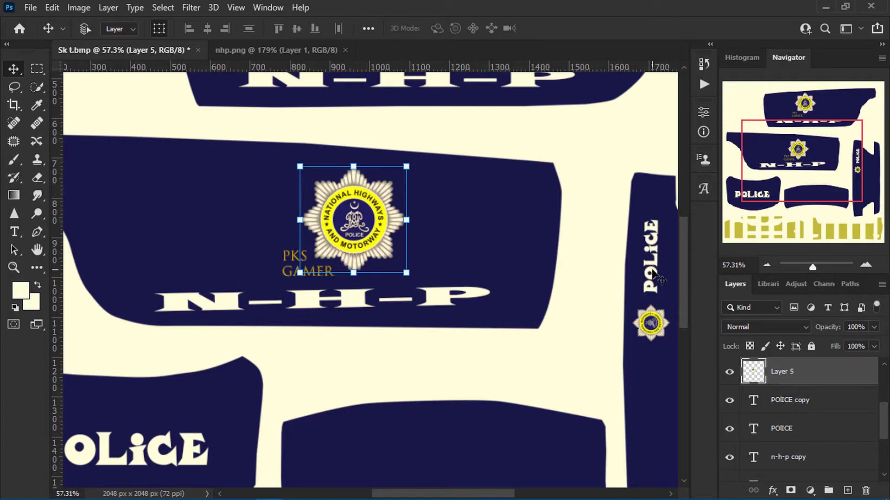
# Nudge the small badge on the tall vertical panel about 40 px to the right.
pyautogui.keyDown('alt'); pyautogui.scroll(-3, 662, 280); pyautogui.keyUp('alt')
pyautogui.keyDown('alt'); pyautogui.scroll(5, 513, 264); pyautogui.keyUp('alt')
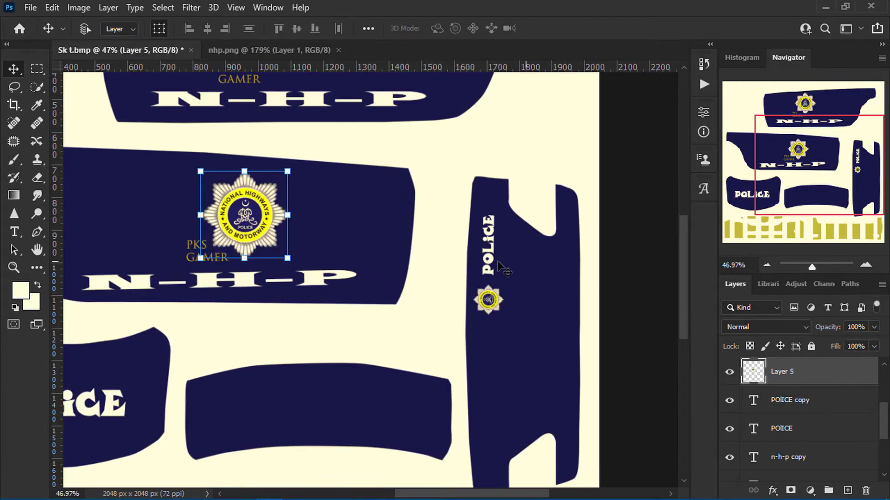
pyautogui.scroll(2, 760, 419)
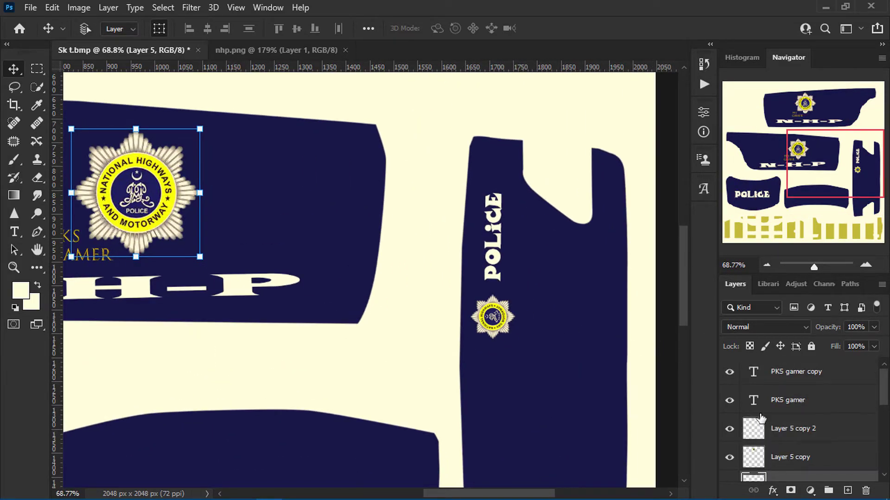
pyautogui.scroll(-1, 760, 451)
pyautogui.click(756, 428)
pyautogui.click(755, 404)
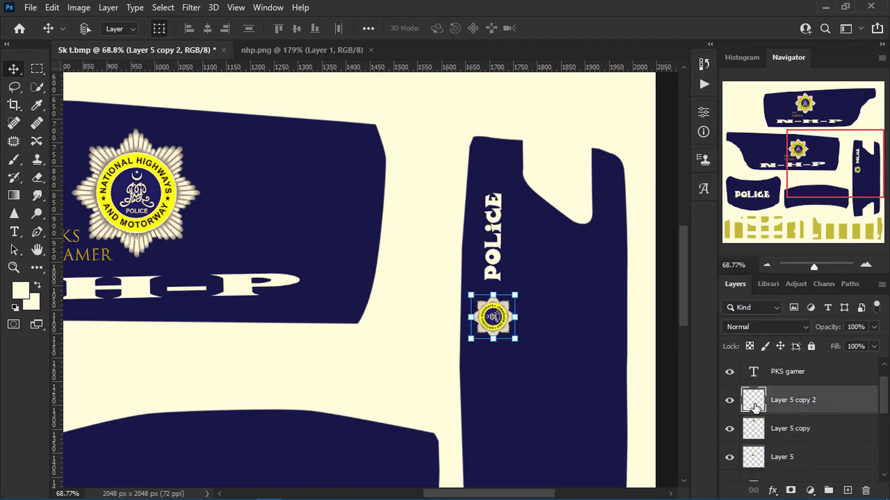
pyautogui.hotkey('shift', 'Right')
pyautogui.hotkey('shift', 'Right')
pyautogui.hotkey('shift', 'Right')
pyautogui.hotkey('shift', 'Right')
pyautogui.hotkey('shift', 'Right')
# Nudge the vertical POLICE text about 40 px to the right, lining it up with the small badge below it.
pyautogui.scroll(1, 782, 392)
pyautogui.scroll(-1, 781, 394)
pyautogui.scroll(-2, 778, 424)
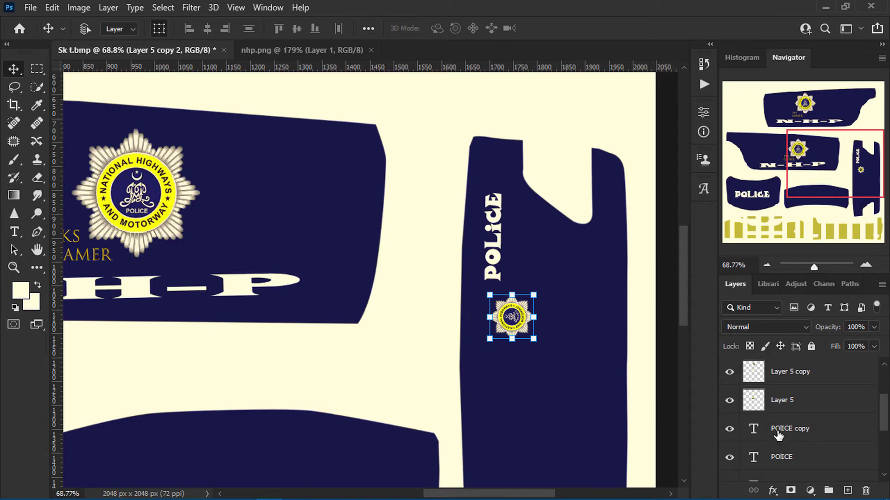
pyautogui.click(779, 431)
pyautogui.press('Right')
pyautogui.press('Right')
pyautogui.press('Right')
pyautogui.press('Right')
pyautogui.press('Right')
pyautogui.press('Right')
pyautogui.press('Right')
pyautogui.press('Right')
pyautogui.press('Right')
pyautogui.press('Right')
pyautogui.press('Right')
pyautogui.press('Right')
pyautogui.press('Right')
pyautogui.press('Right')
pyautogui.press('Right')
pyautogui.press('Right')
pyautogui.press('Right')
pyautogui.press('Right')
pyautogui.press('Right')
pyautogui.press('Right')
pyautogui.keyDown('alt'); pyautogui.scroll(-4, 514, 349); pyautogui.keyUp('alt')
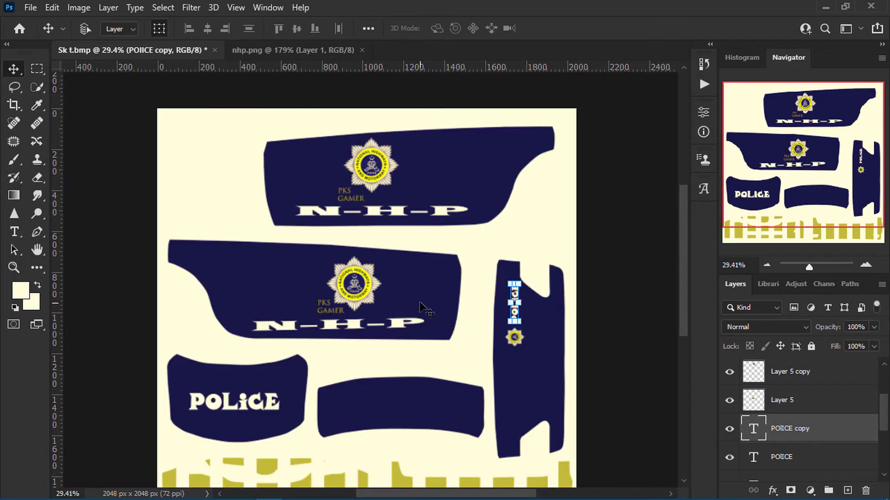
pyautogui.keyDown('alt'); pyautogui.scroll(-1, 420, 304); pyautogui.keyUp('alt')
pyautogui.keyDown('alt'); pyautogui.scroll(2, 397, 293); pyautogui.keyUp('alt')
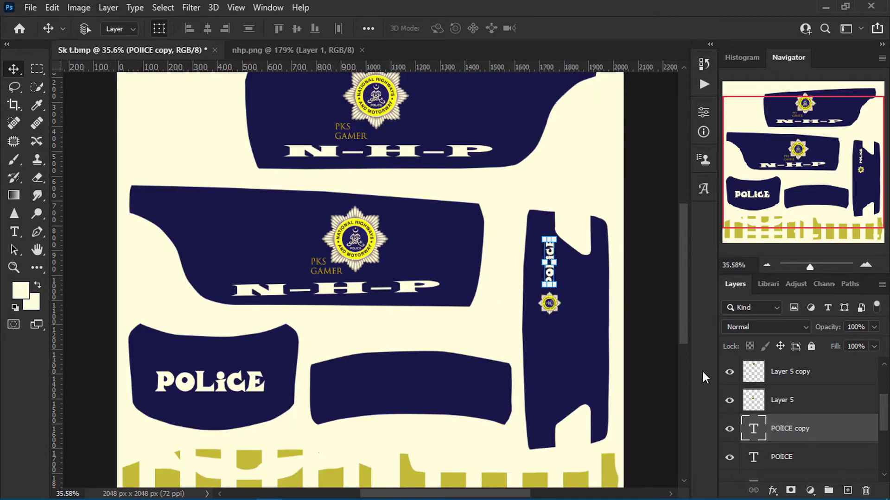
pyautogui.click(782, 477)
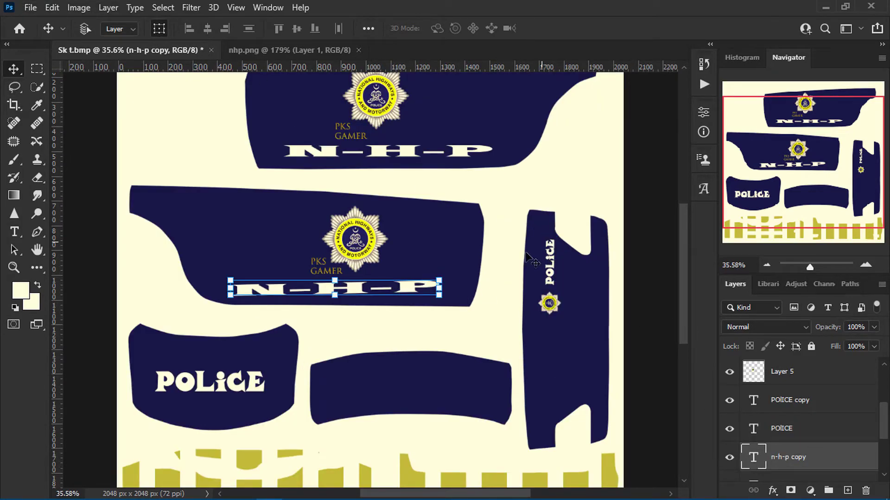
pyautogui.moveTo(450, 269); pyautogui.dragTo(450, 272)
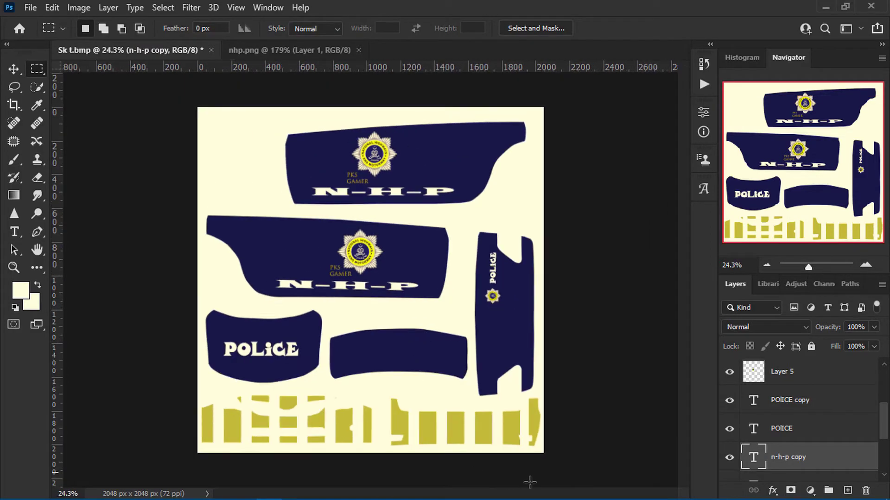
# Select Layer 4, which holds the yellow stripes, and review the livery and its layer stack.
pyautogui.hotkey('alt', '[')
pyautogui.hotkey('alt', '[')
pyautogui.keyDown('alt'); pyautogui.scroll(-2, 401, 318); pyautogui.keyUp('alt')
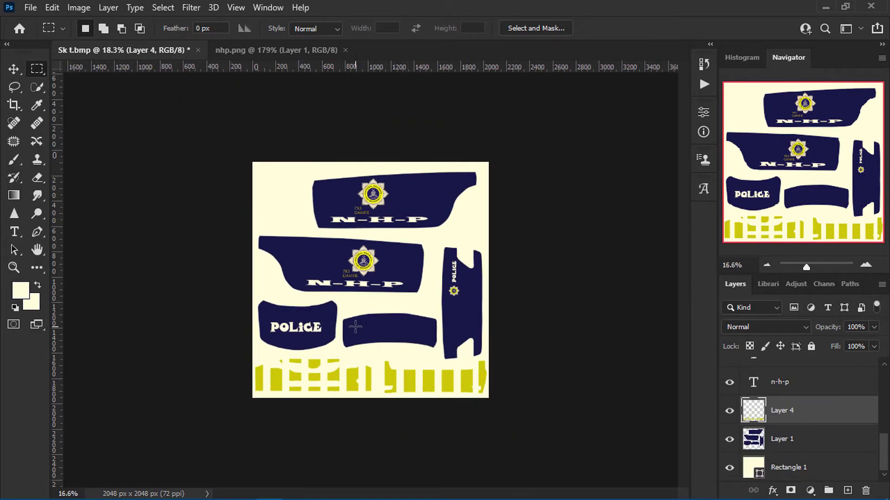
pyautogui.keyDown('alt'); pyautogui.scroll(3, 355, 327); pyautogui.keyUp('alt')
pyautogui.scroll(6, 869, 453)
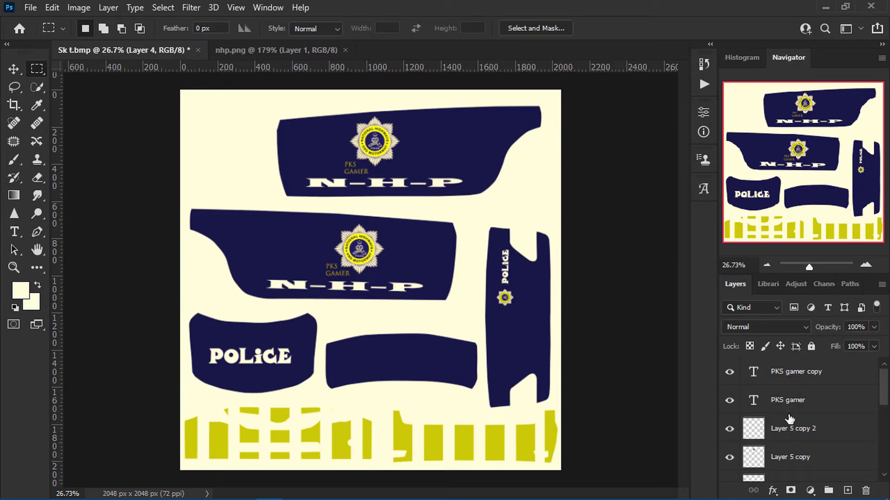
pyautogui.scroll(-8, 789, 419)
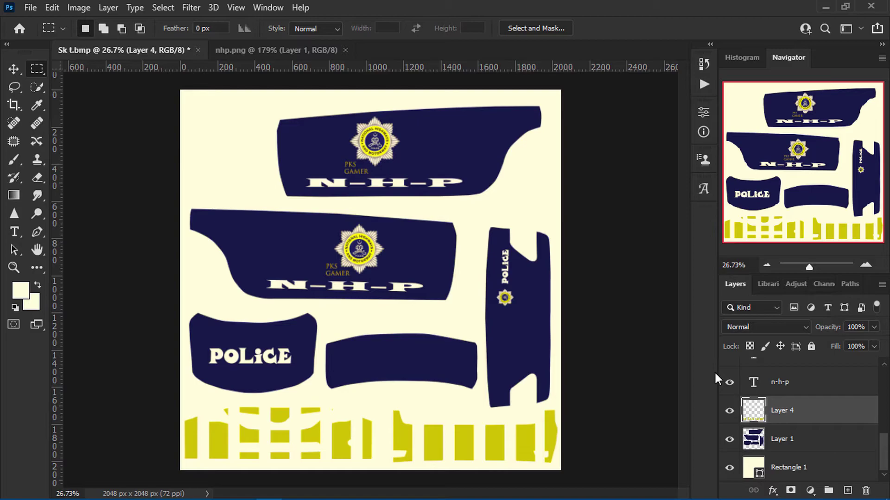
# Export the livery for web as a PNG-24, overwriting Skin2.png on the Desktop.
pyautogui.click(30, 7)
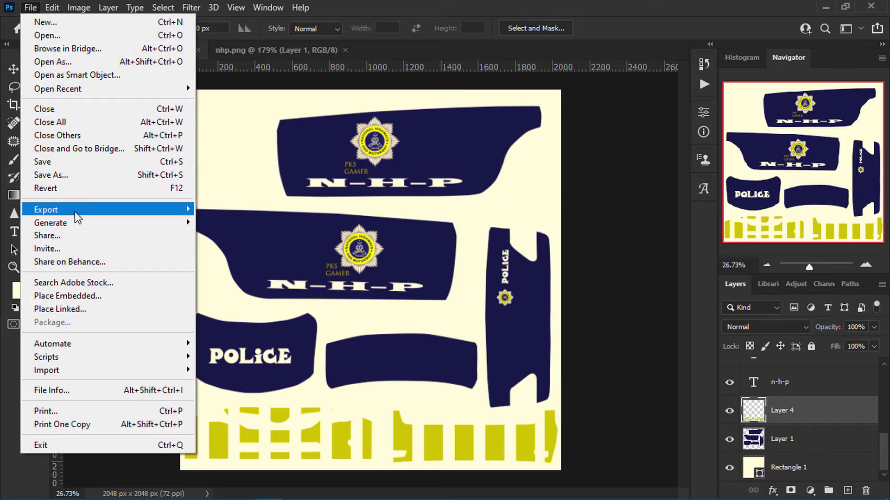
pyautogui.moveTo(115, 209)
pyautogui.click(277, 264)
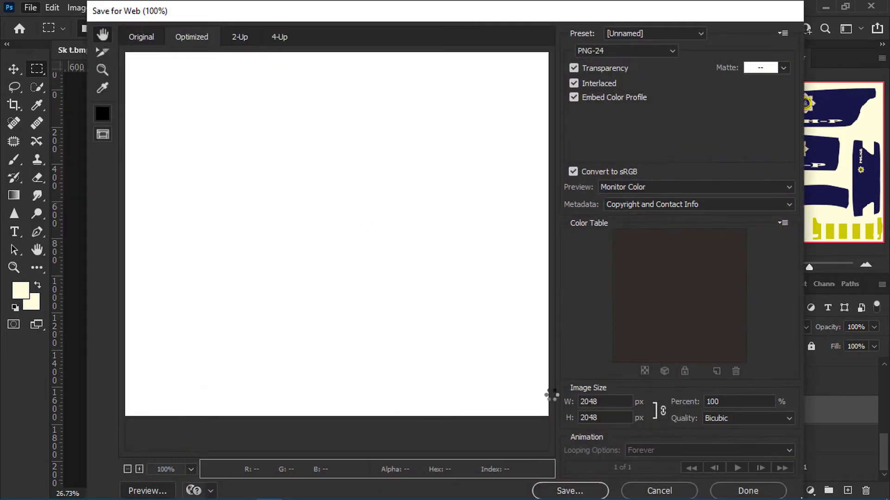
pyautogui.press('Return')
pyautogui.click(346, 213)
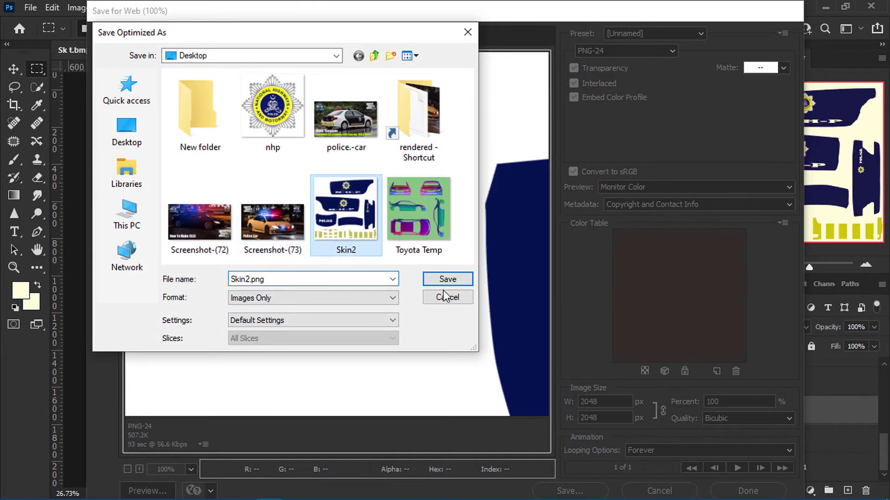
pyautogui.click(461, 283)
pyautogui.click(538, 286)
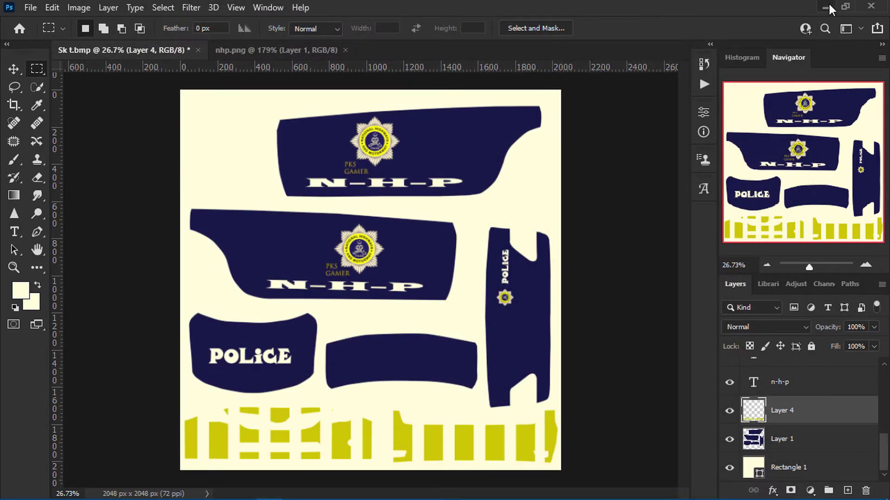
# Switch to ZModeler and replace the Skin2.png texture with the newly exported version from the Desktop.
pyautogui.click(825, 6)
pyautogui.click(324, 487)
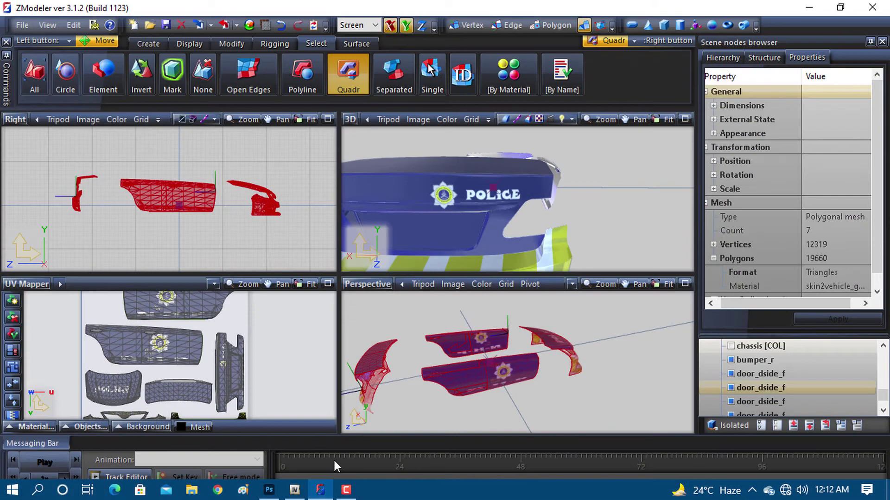
pyautogui.click(265, 25)
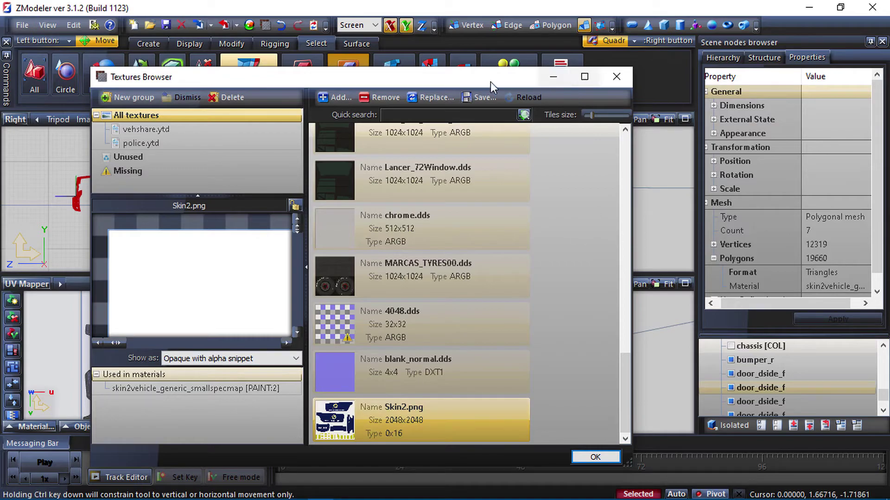
pyautogui.click(433, 97)
pyautogui.scroll(-5, 347, 346)
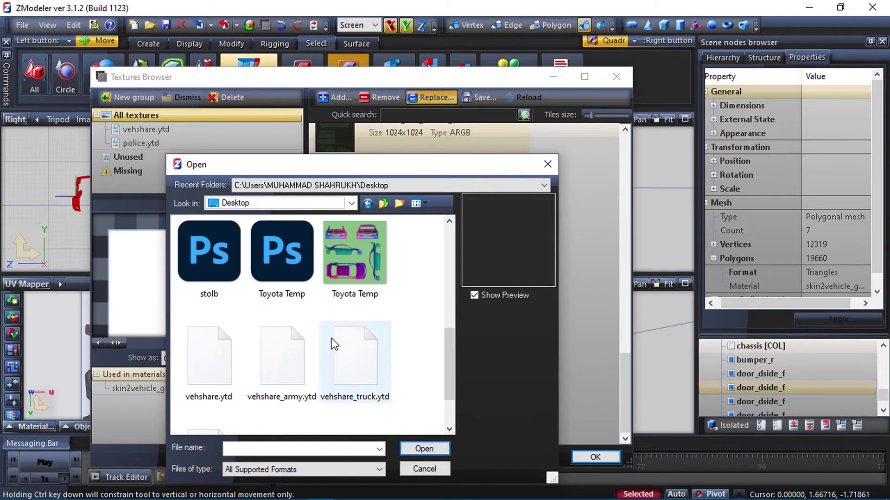
pyautogui.scroll(4, 347, 323)
pyautogui.click(385, 417)
pyautogui.click(424, 449)
pyautogui.click(595, 457)
# Check the updated livery panels in the 3D view and show all of the car's parts.
pyautogui.moveTo(412, 194); pyautogui.dragTo(602, 209, button='middle')
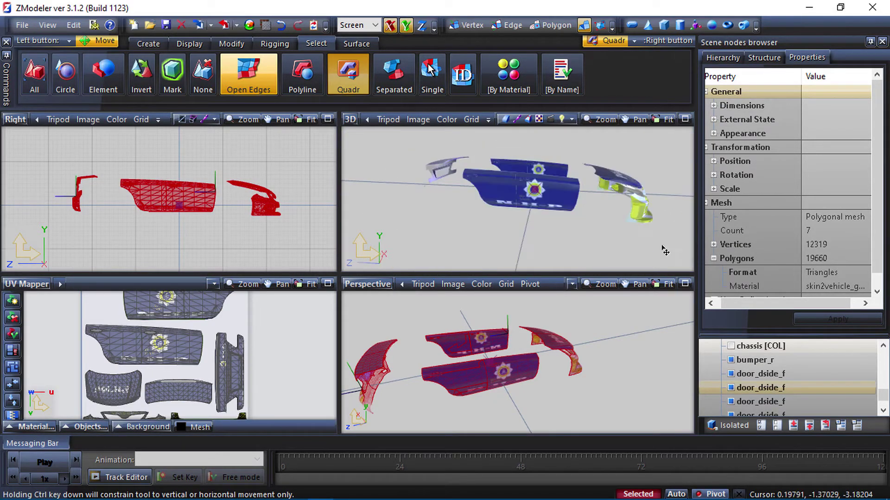
pyautogui.click(765, 424)
pyautogui.scroll(-2, 534, 216)
pyautogui.scroll(-2, 769, 389)
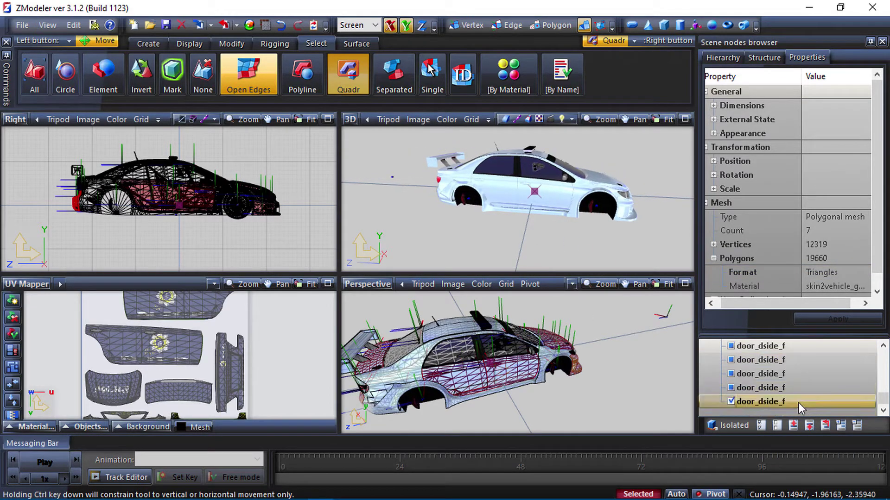
# Temporarily hide the last door_dside_f part, inspect the livery on the car, and show the part again.
pyautogui.click(731, 402)
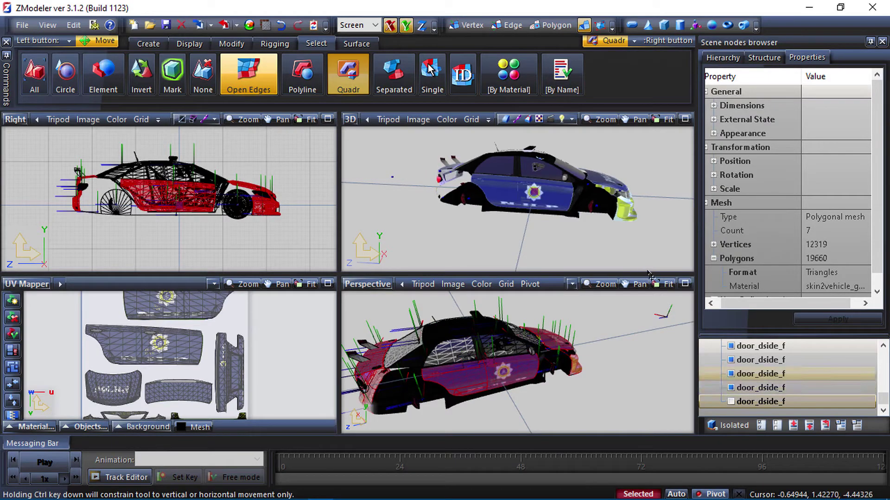
pyautogui.moveTo(579, 199)
pyautogui.mouseDown(button='middle')
pyautogui.moveTo(607, 209)
pyautogui.moveTo(487, 185)
pyautogui.moveTo(517, 224)
pyautogui.mouseUp(button='middle')
pyautogui.click(730, 401)
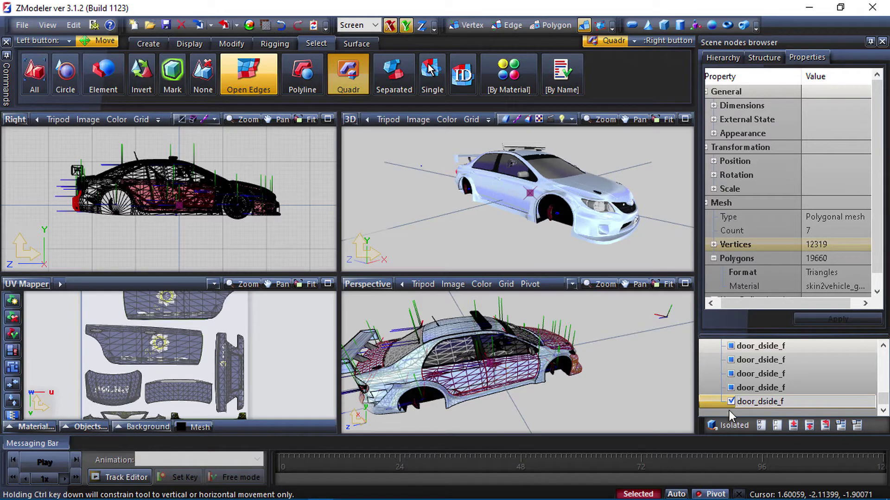
# Select the nodes from bumper_r through the last door_dside_f and move them above chassis [COL] in the scene list.
pyautogui.click(754, 406)
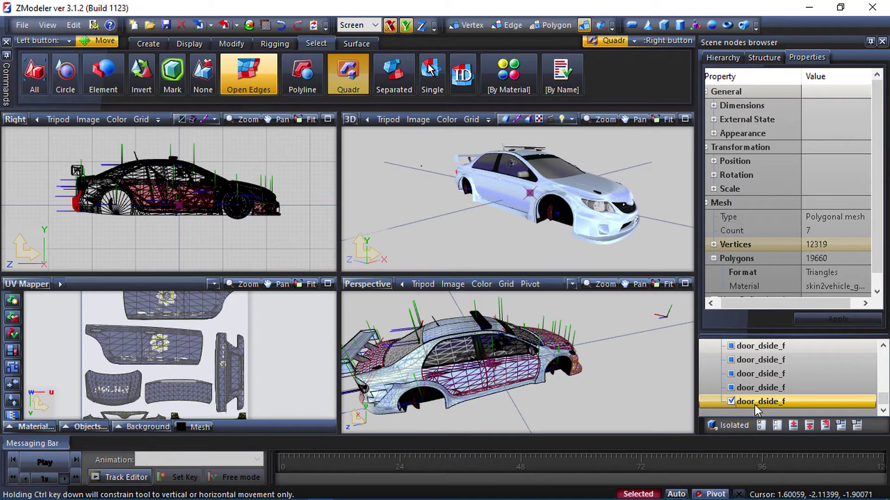
pyautogui.scroll(4, 754, 405)
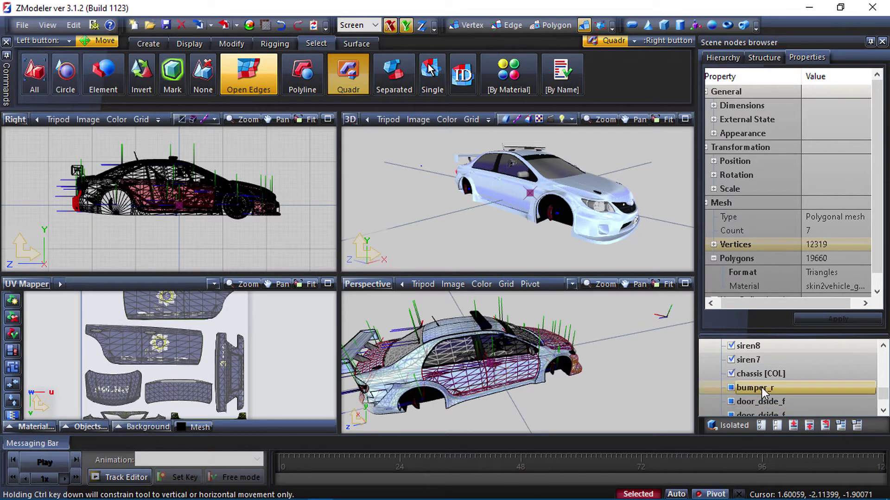
pyautogui.keyDown('shift'); pyautogui.click(761, 388); pyautogui.keyUp('shift')
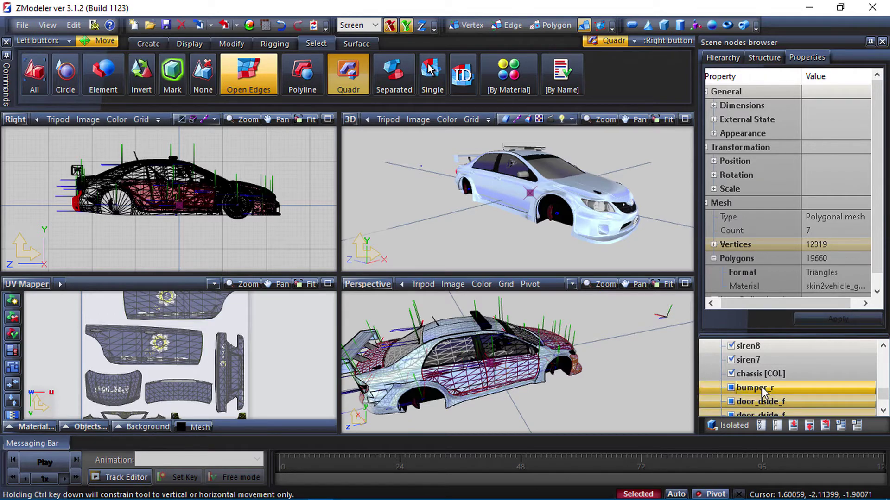
pyautogui.moveTo(763, 386); pyautogui.dragTo(750, 365)
pyautogui.scroll(-1, 766, 366)
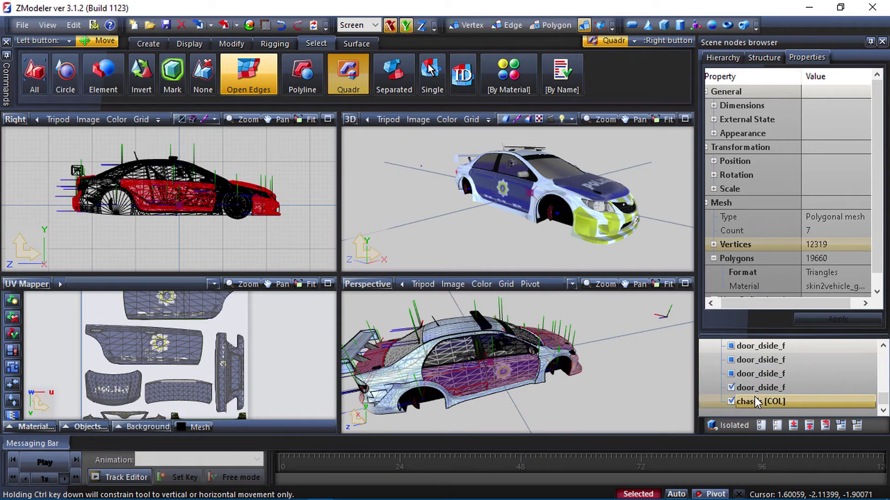
# Export the car as the GTA Rage model police.yft into New folder on the Desktop.
pyautogui.click(21, 25)
pyautogui.click(39, 146)
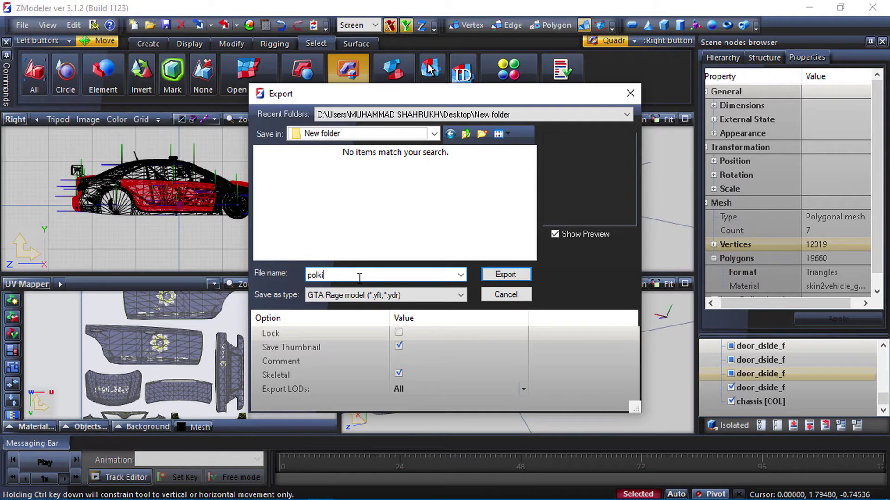
pyautogui.click(502, 278)
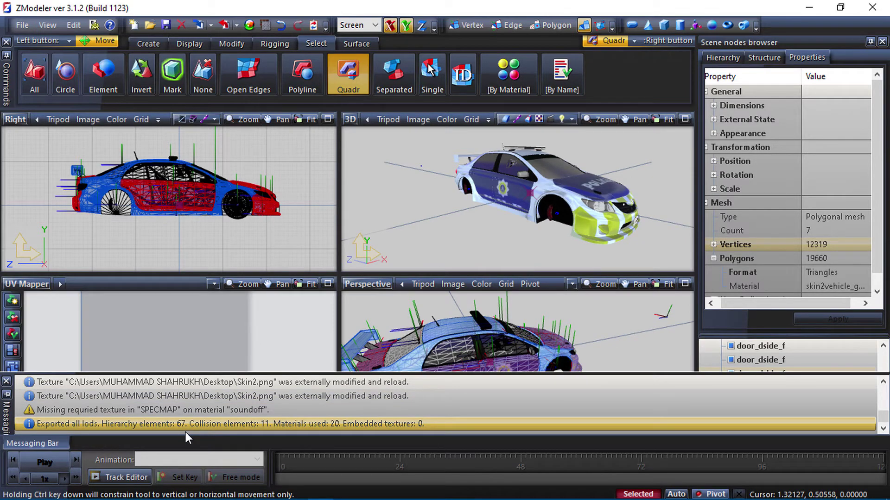
# Switch to OpenIV and preview the existing police.yft from vehicles.rpf in the model viewer.
pyautogui.click(813, 11)
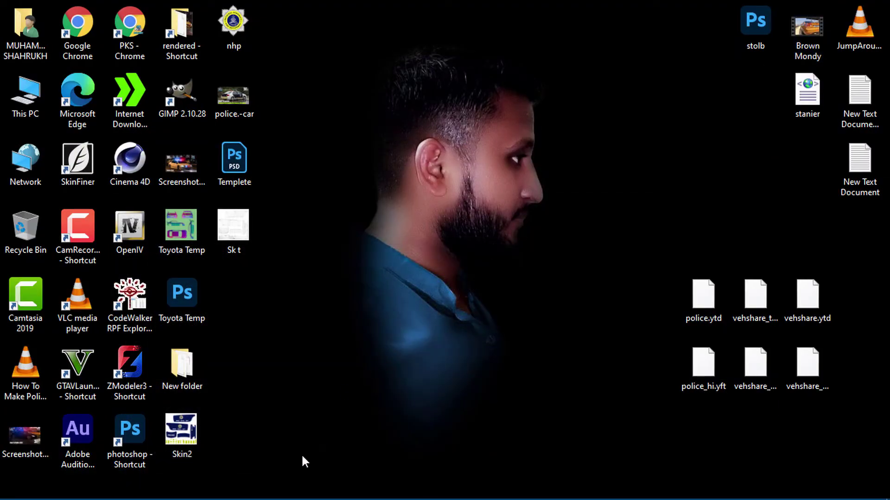
pyautogui.click(295, 490)
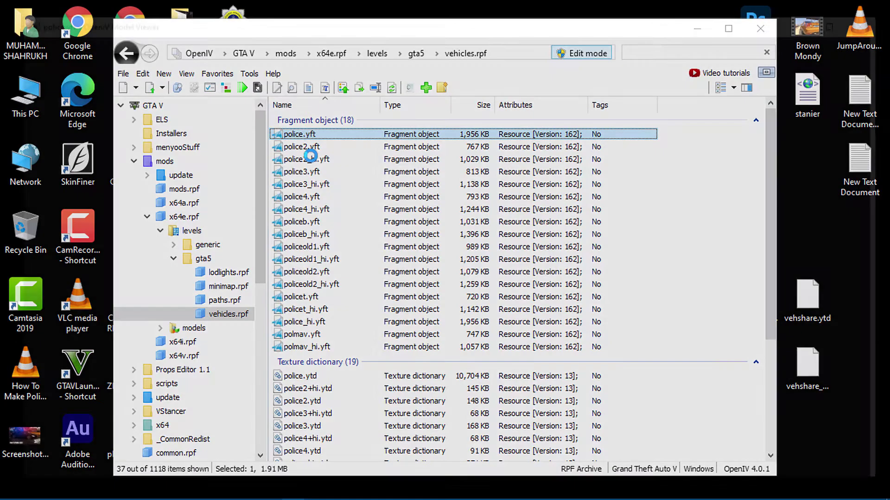
pyautogui.scroll(5, 466, 307)
pyautogui.scroll(-5, 475, 304)
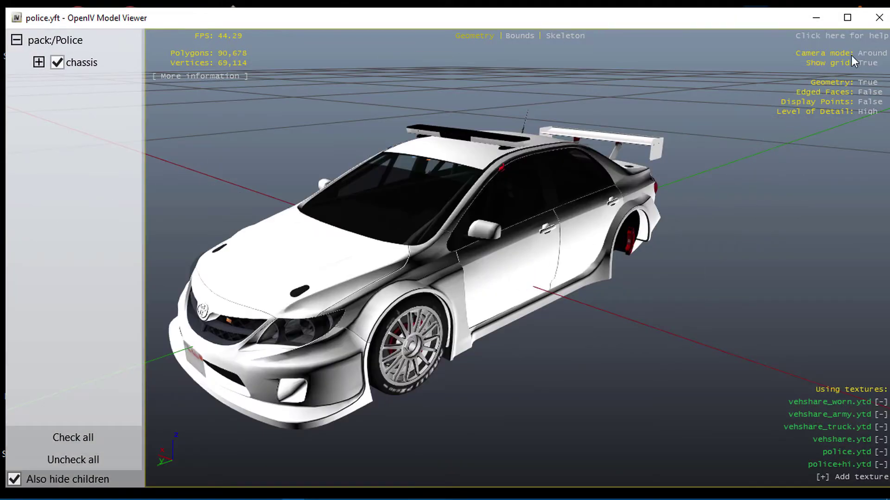
pyautogui.click(847, 17)
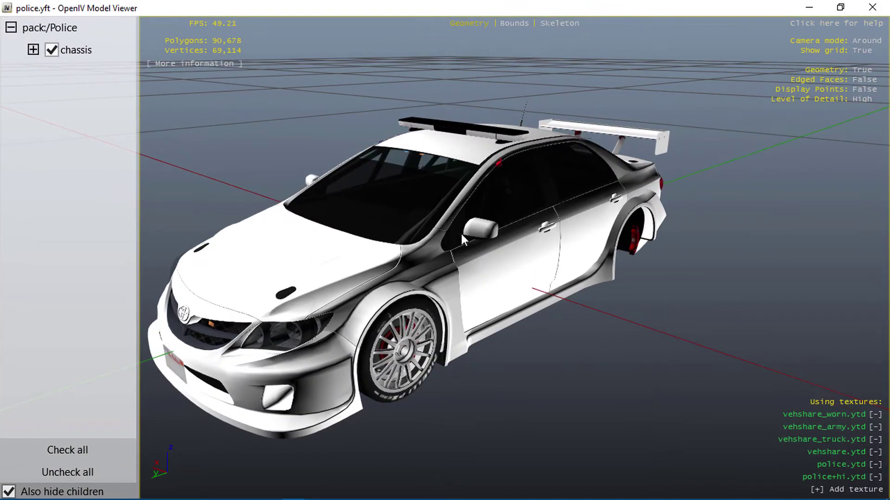
pyautogui.click(873, 7)
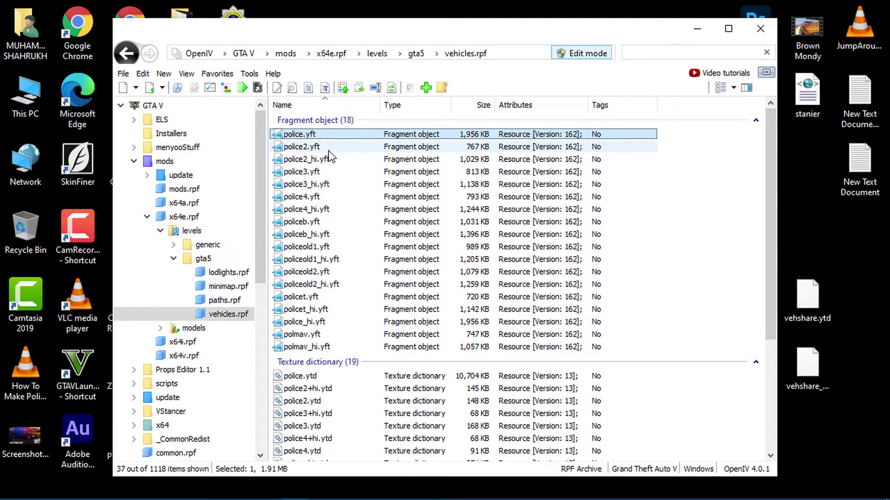
# Replace police.yft in vehicles.rpf with the police.yft exported to New folder on the Desktop.
pyautogui.rightClick(309, 136)
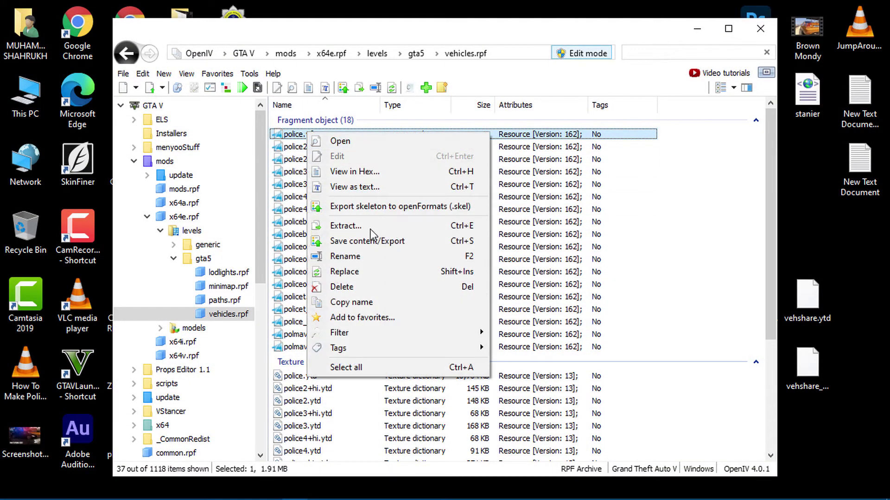
pyautogui.click(350, 270)
pyautogui.doubleClick(285, 166)
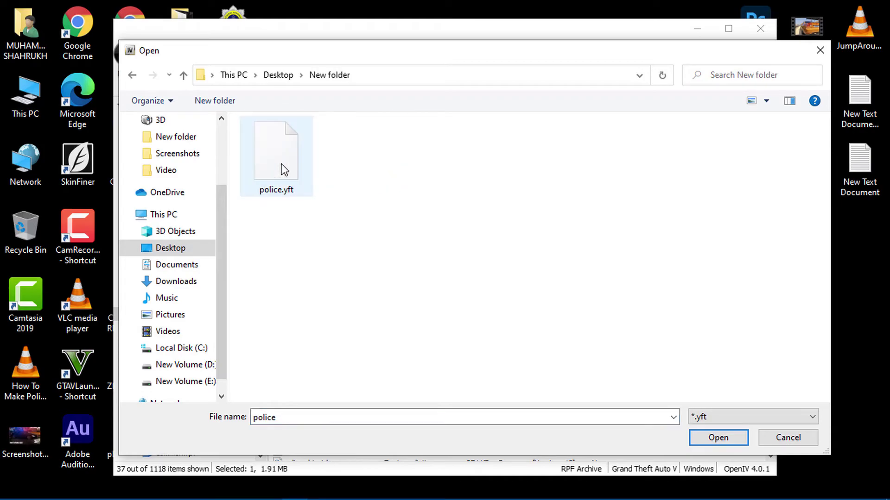
pyautogui.click(283, 172)
pyautogui.click(710, 439)
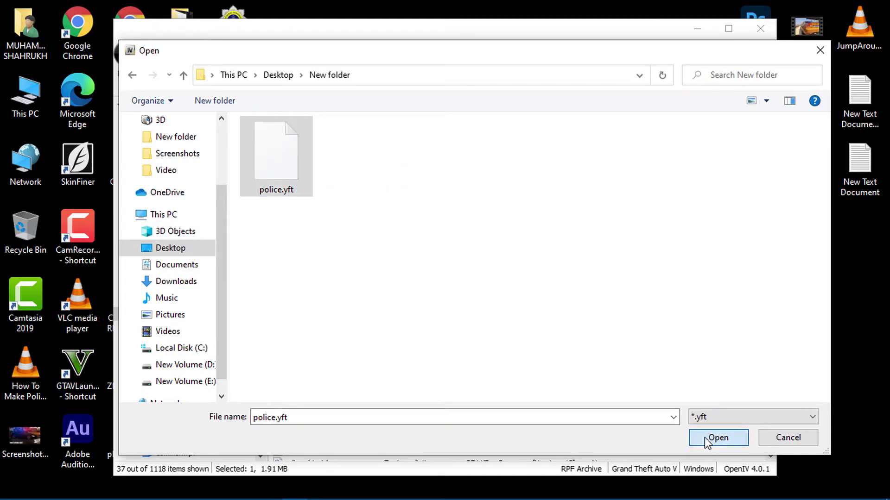
# Replace police_hi.yft in vehicles.rpf with the exported police.yft as well.
pyautogui.click(303, 323)
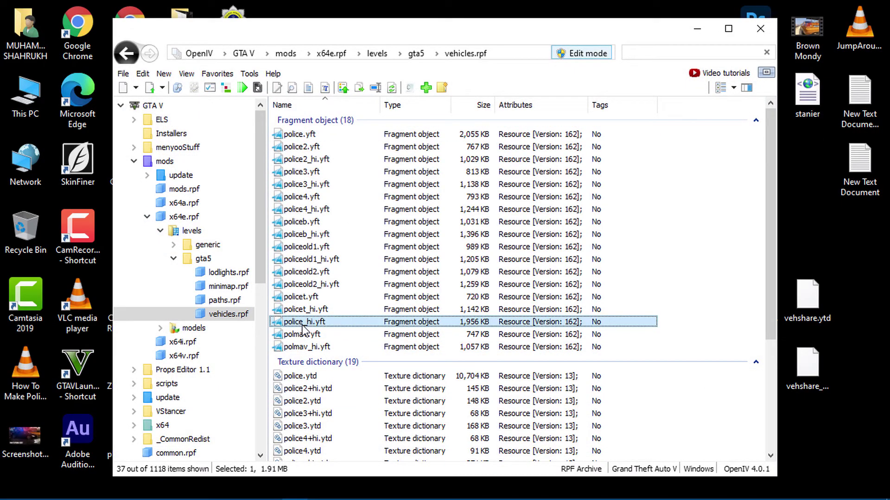
pyautogui.rightClick(304, 326)
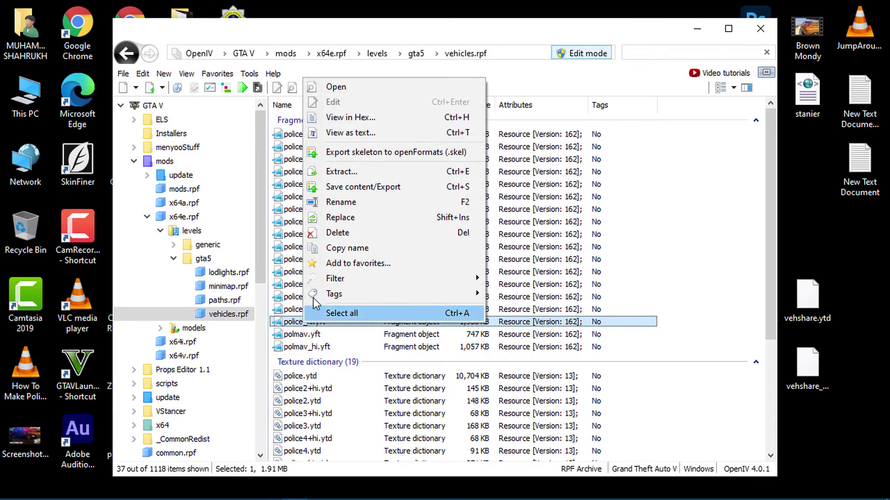
pyautogui.click(344, 216)
pyautogui.doubleClick(271, 176)
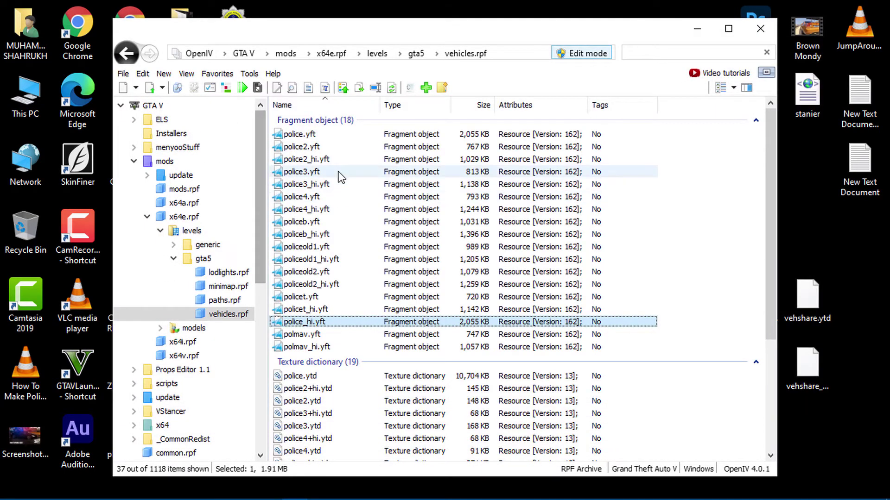
# Preview the replaced police.yft and inspect the car from the front, side and rear.
pyautogui.click(308, 135)
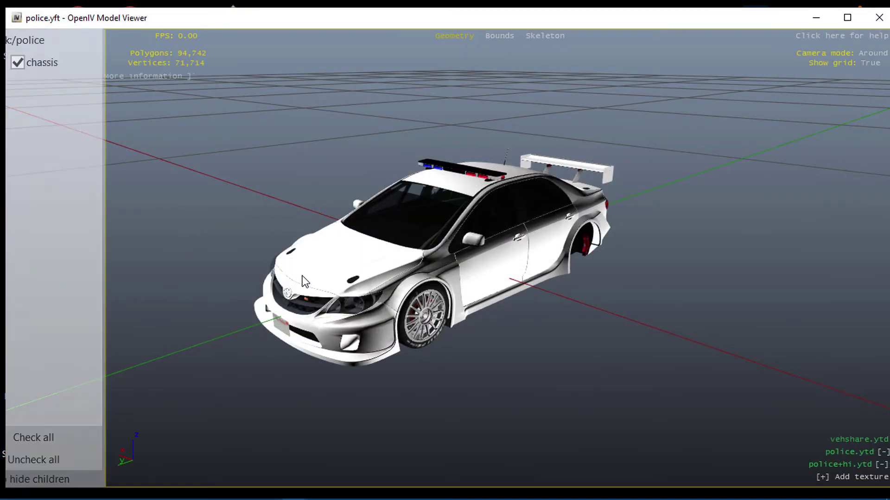
pyautogui.moveTo(302, 277); pyautogui.dragTo(391, 245)
pyautogui.moveTo(514, 270); pyautogui.dragTo(350, 252)
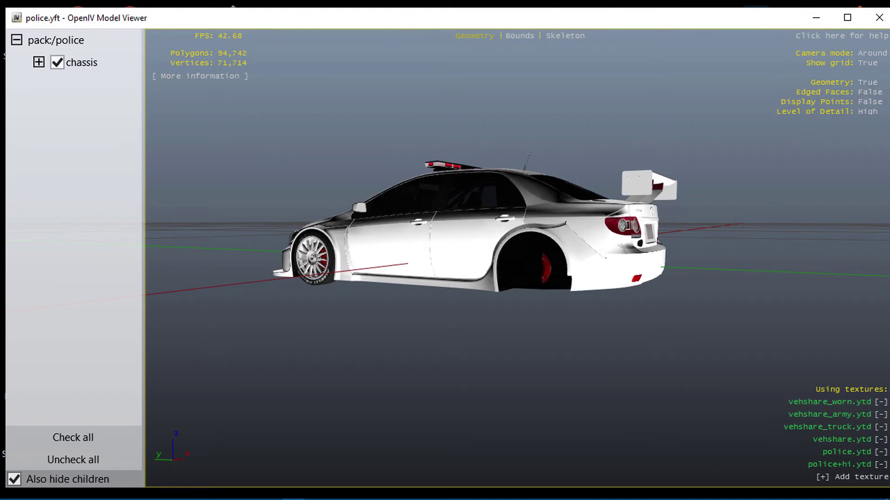
pyautogui.click(879, 17)
# Import the Skin2 image from the Desktop into police.ytd with automatically generated MipMap levels and automatic texture format, and save the dictionary.
pyautogui.click(299, 376)
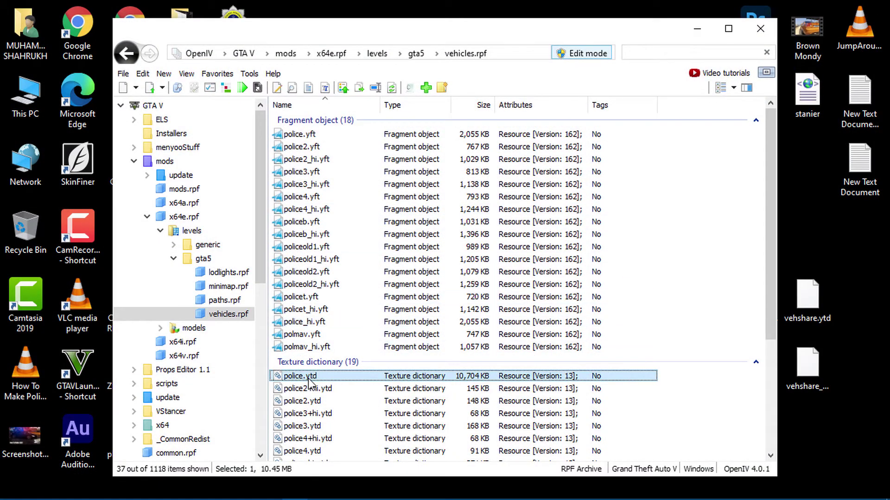
pyautogui.doubleClick(314, 377)
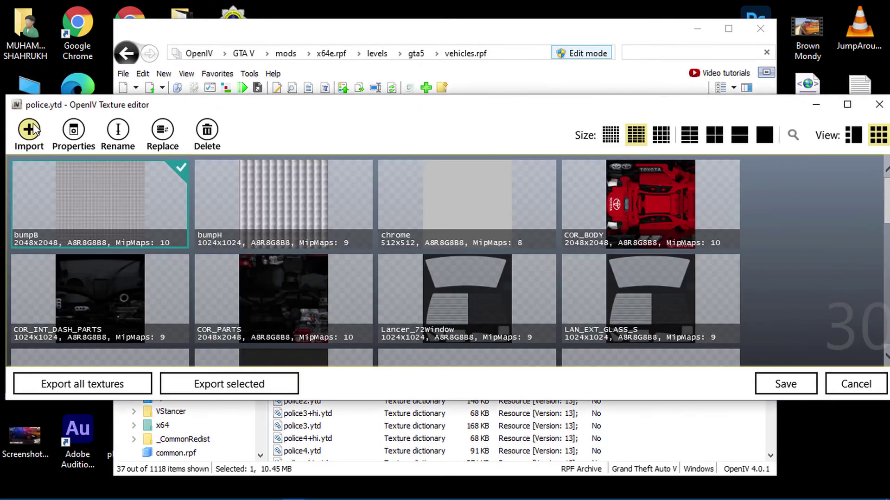
pyautogui.click(30, 127)
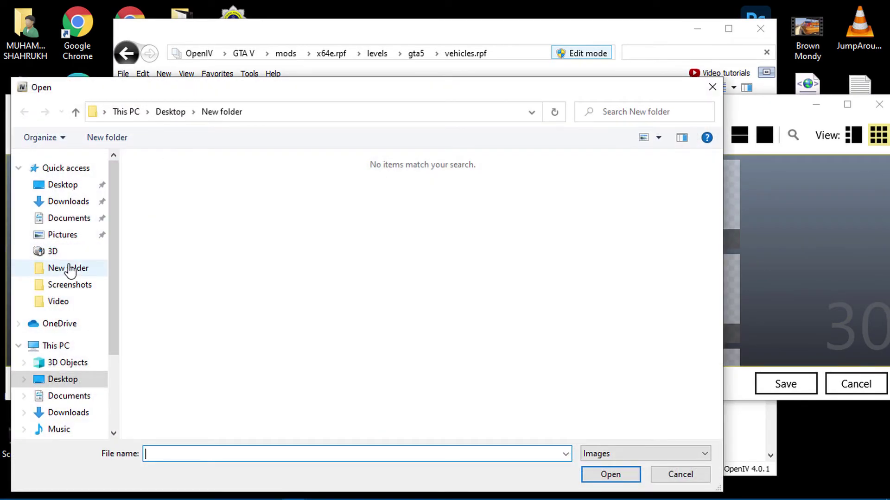
pyautogui.click(61, 378)
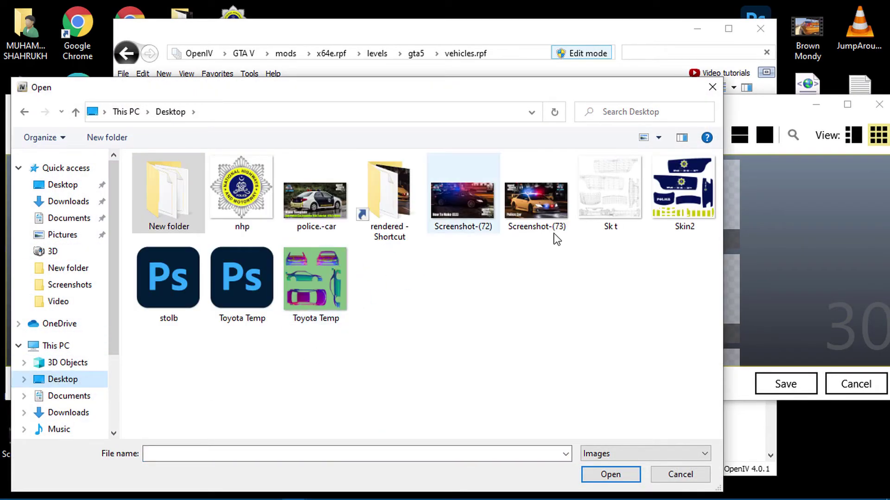
pyautogui.click(708, 187)
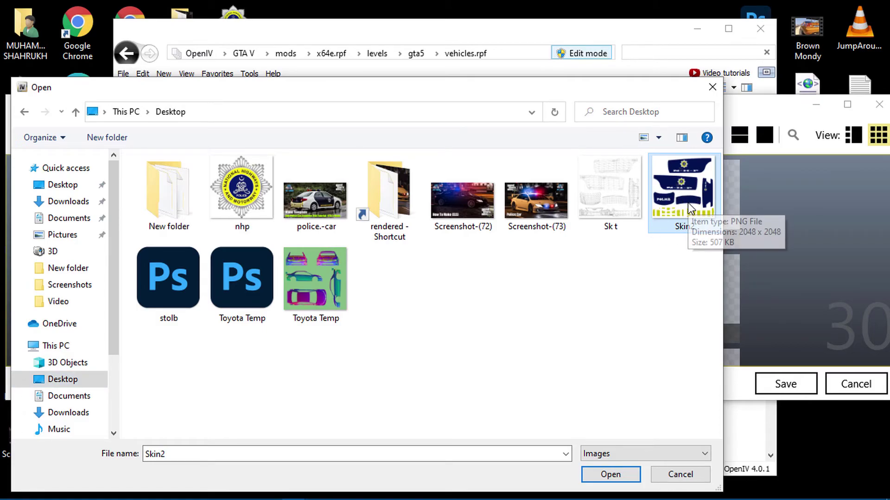
pyautogui.click(610, 476)
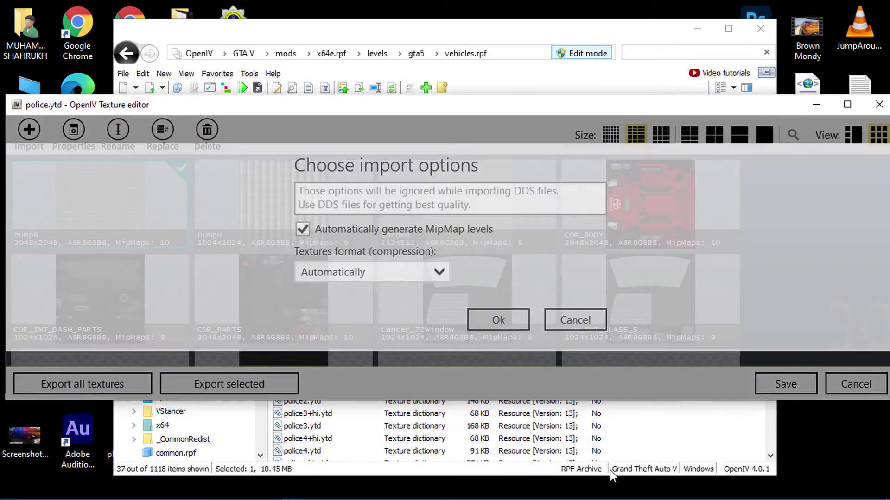
pyautogui.click(496, 333)
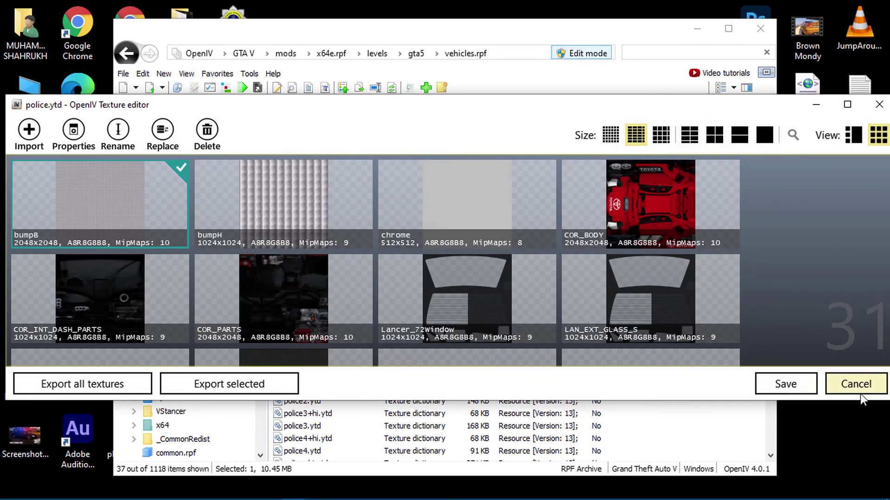
pyautogui.click(796, 388)
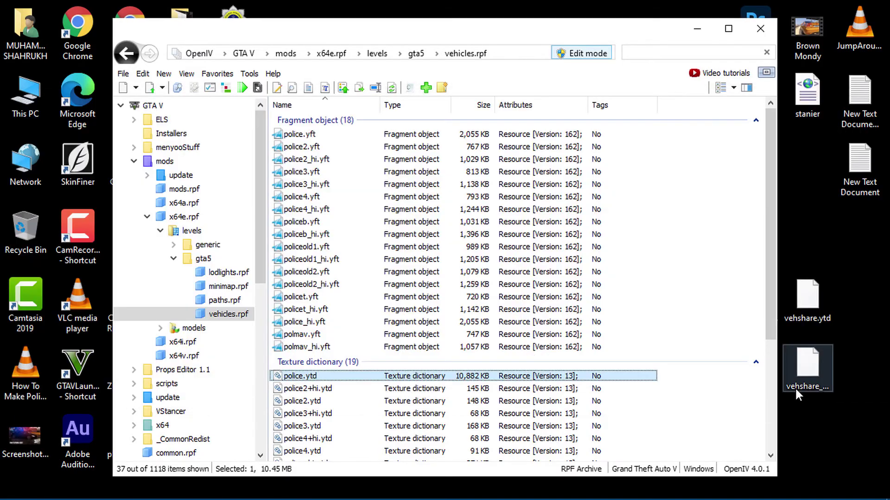
# Preview police.yft in the model viewer and inspect the livery on the car's front, both sides and door lettering.
pyautogui.click(308, 136)
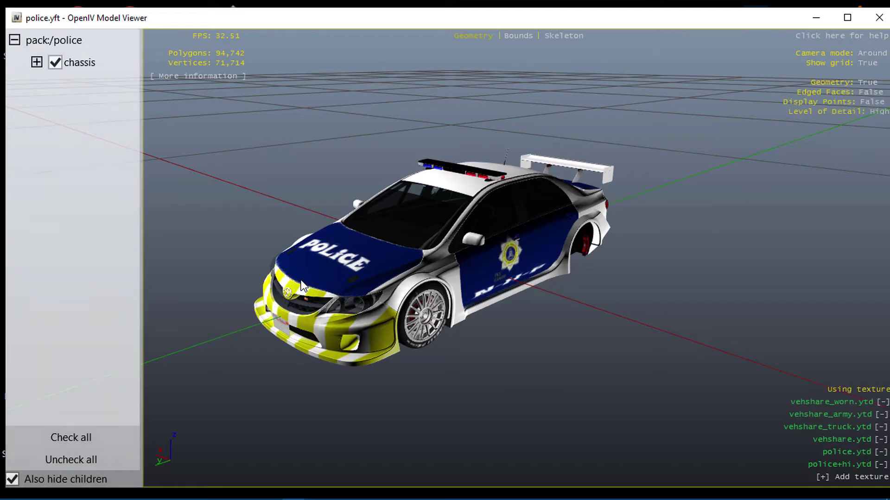
pyautogui.moveTo(301, 279); pyautogui.dragTo(640, 300)
pyautogui.moveTo(373, 299); pyautogui.dragTo(372, 274)
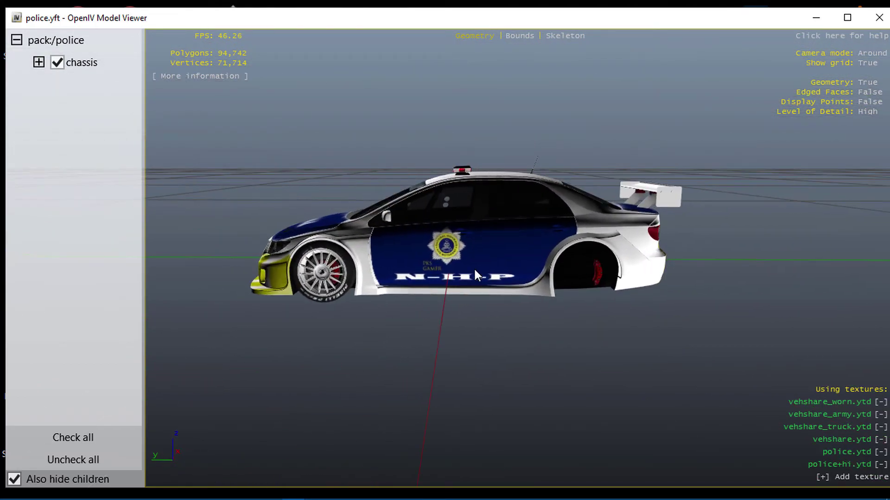
pyautogui.scroll(3, 384, 275)
pyautogui.scroll(5, 389, 281)
pyautogui.scroll(-4, 400, 281)
pyautogui.scroll(4, 411, 274)
pyautogui.moveTo(430, 258); pyautogui.dragTo(410, 225)
pyautogui.moveTo(341, 321); pyautogui.dragTo(357, 302)
pyautogui.moveTo(510, 285); pyautogui.dragTo(677, 267)
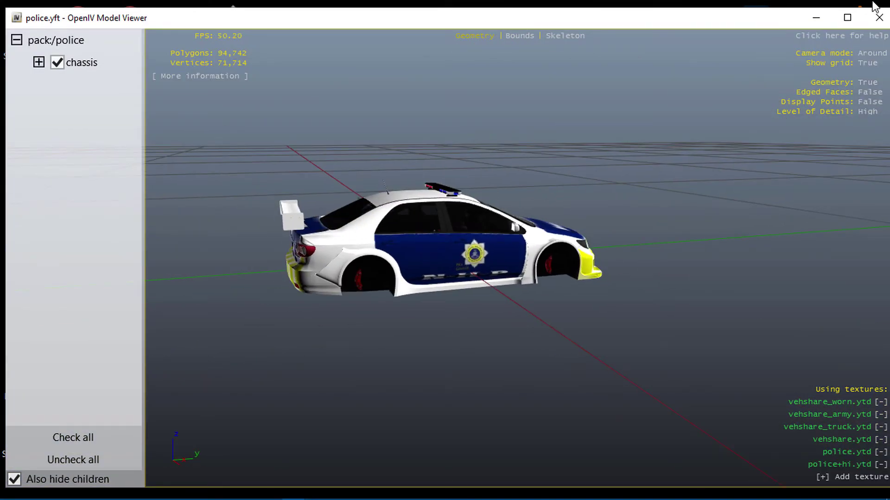
pyautogui.click(879, 21)
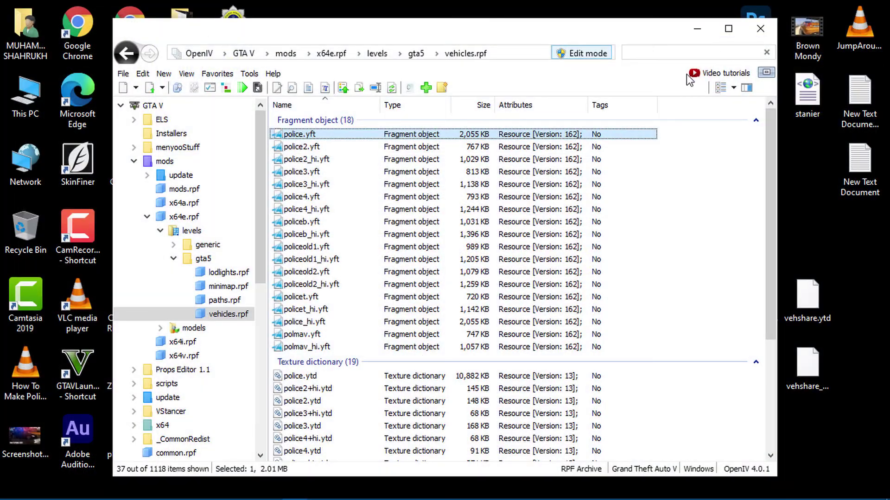
# Minimize OpenIV and launch GTA V from its desktop shortcut.
pyautogui.click(706, 32)
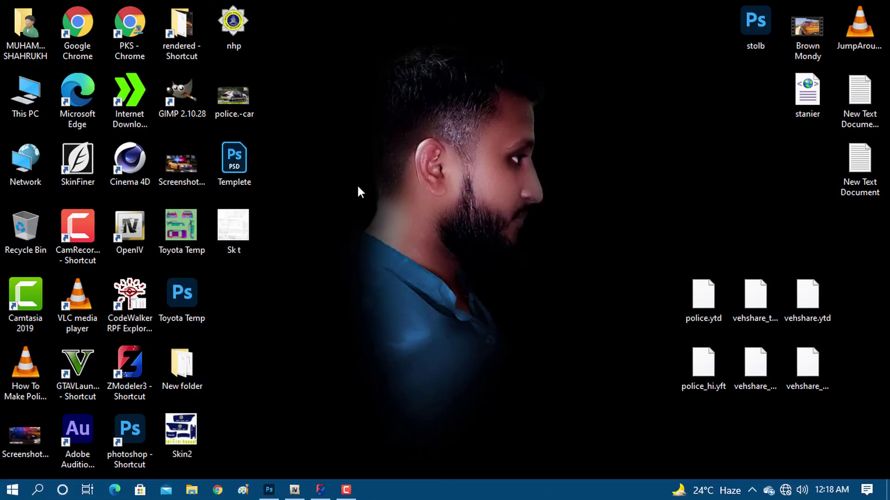
pyautogui.doubleClick(82, 371)
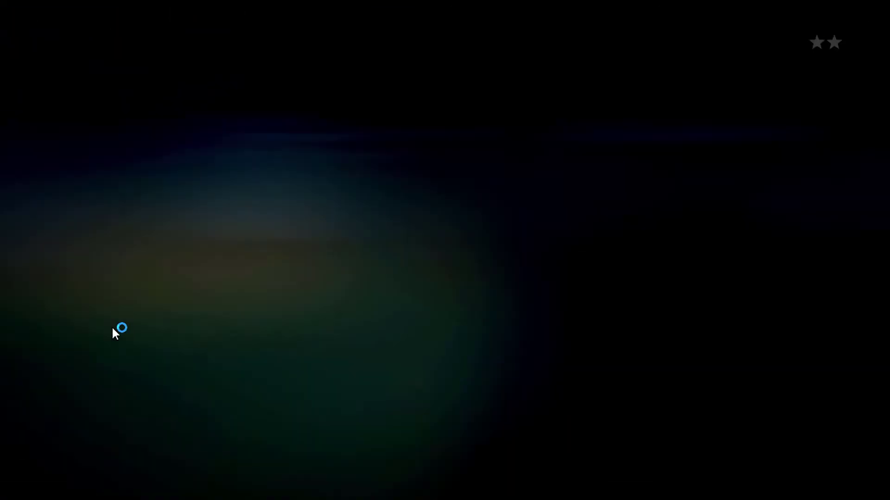